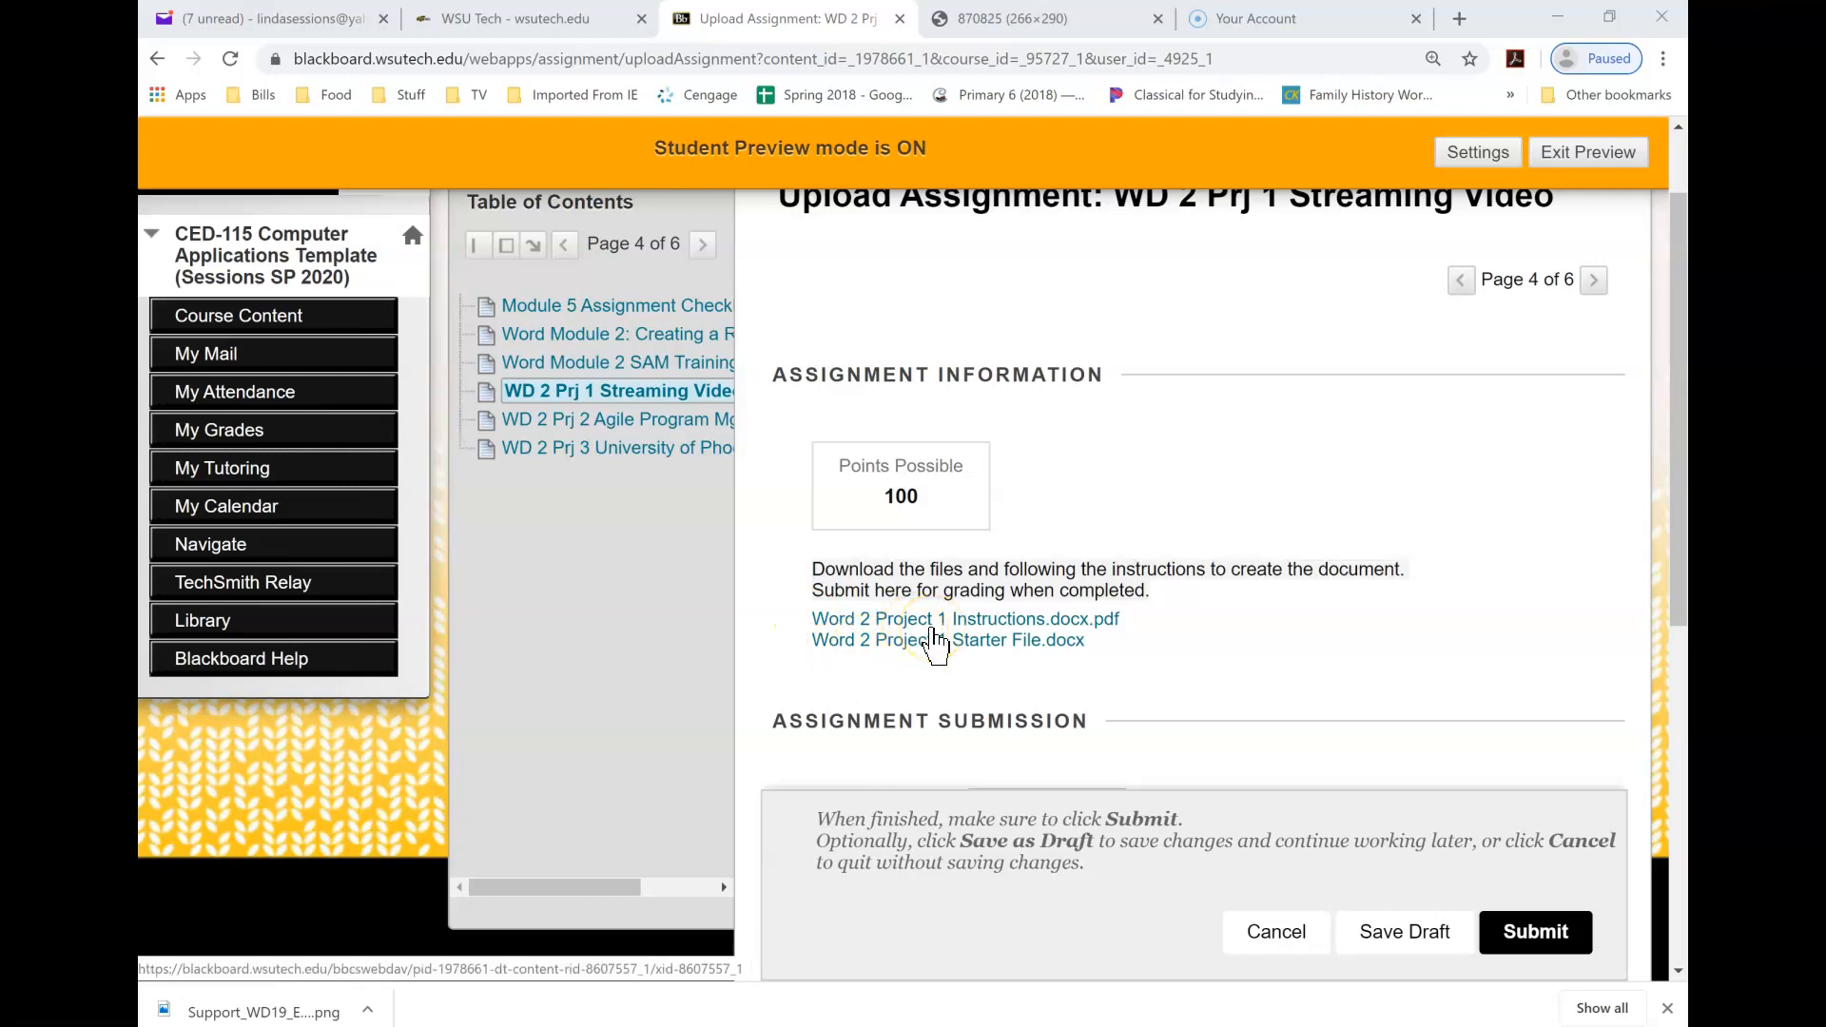
- Download Word 2 Project 1 Starter File.docx from the assignment page and open it in Word with editing enabled
{"action": "left_click", "coordinate": [932, 637]}
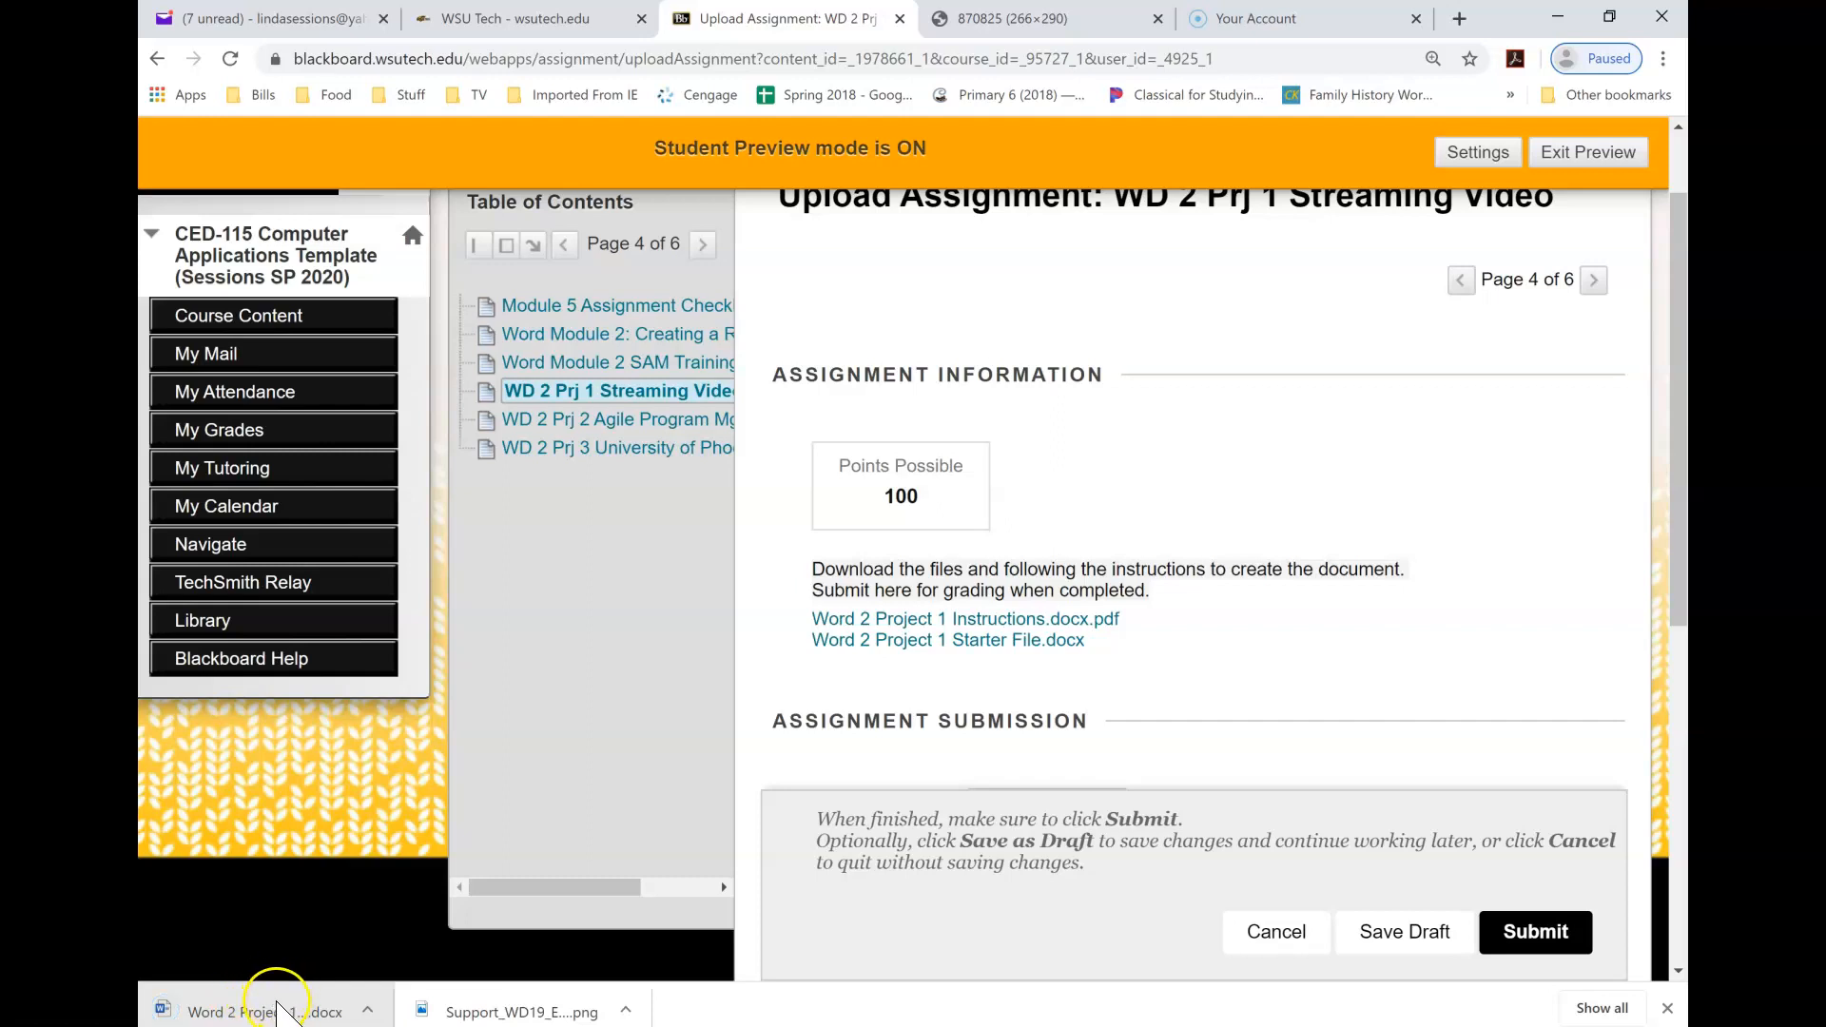
{"action": "left_click", "coordinate": [278, 1010]}
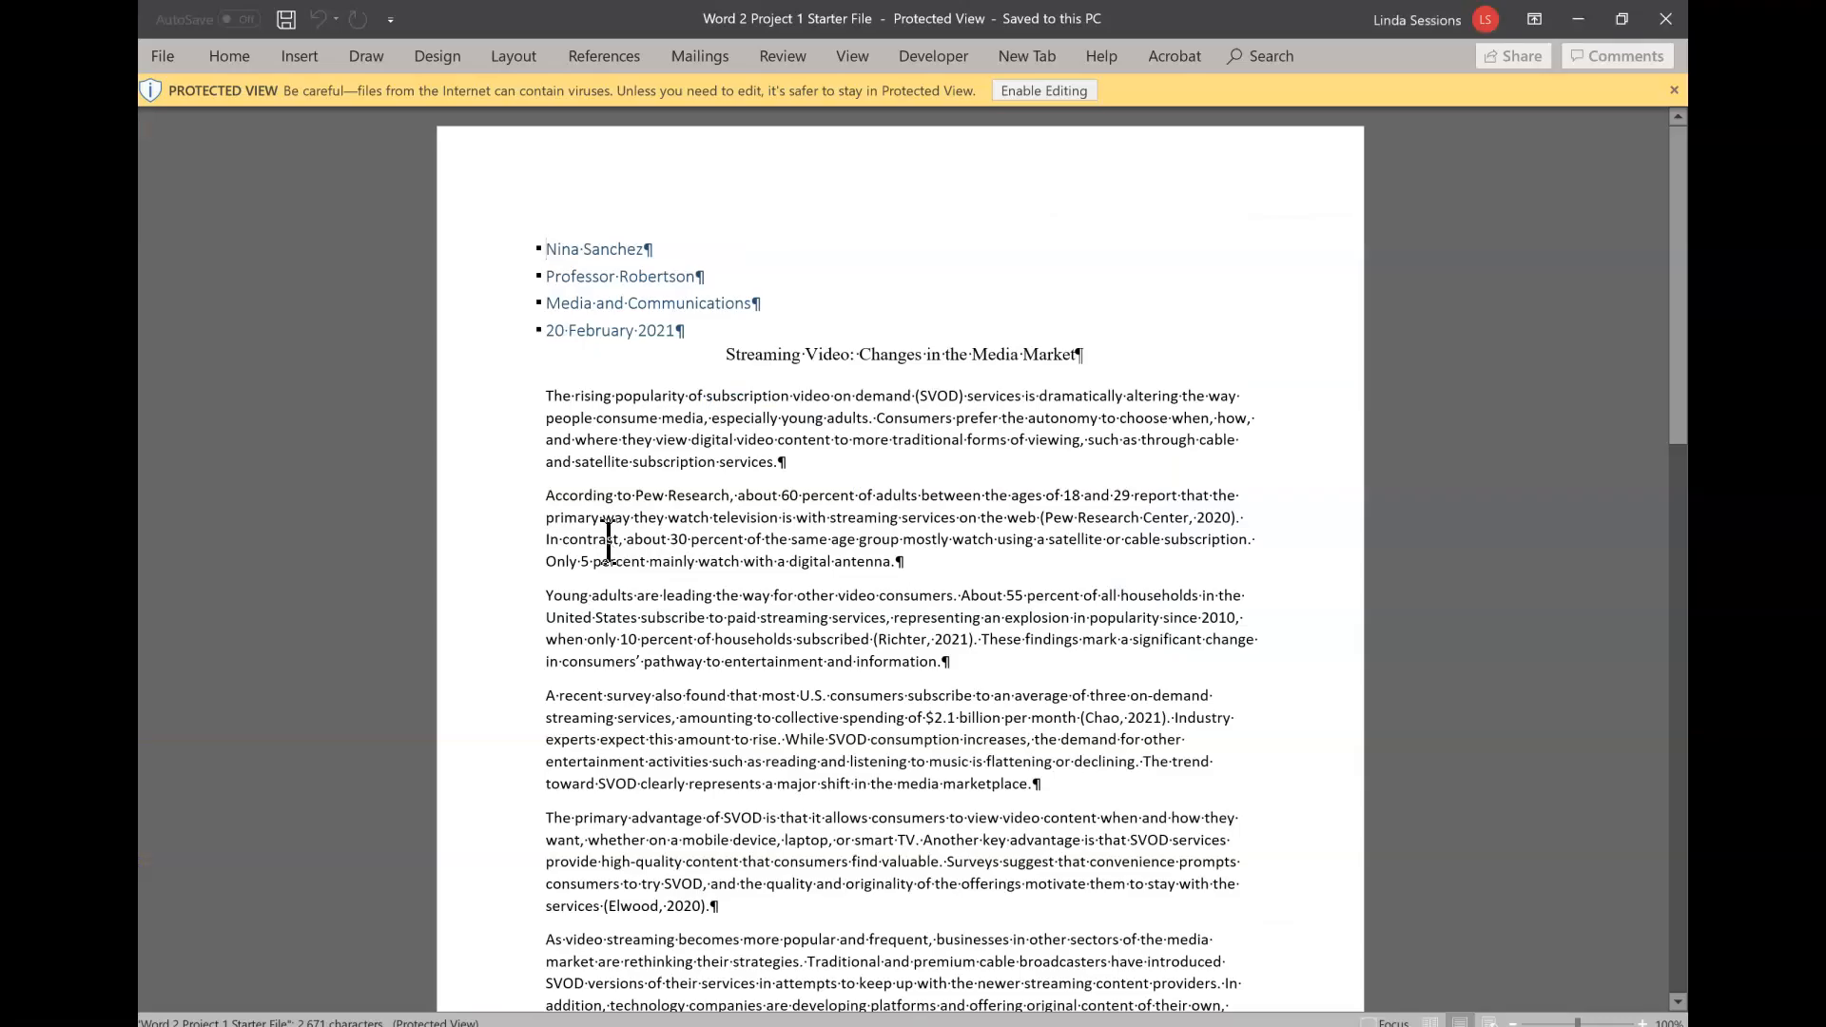
{"action": "left_click", "coordinate": [1046, 91]}
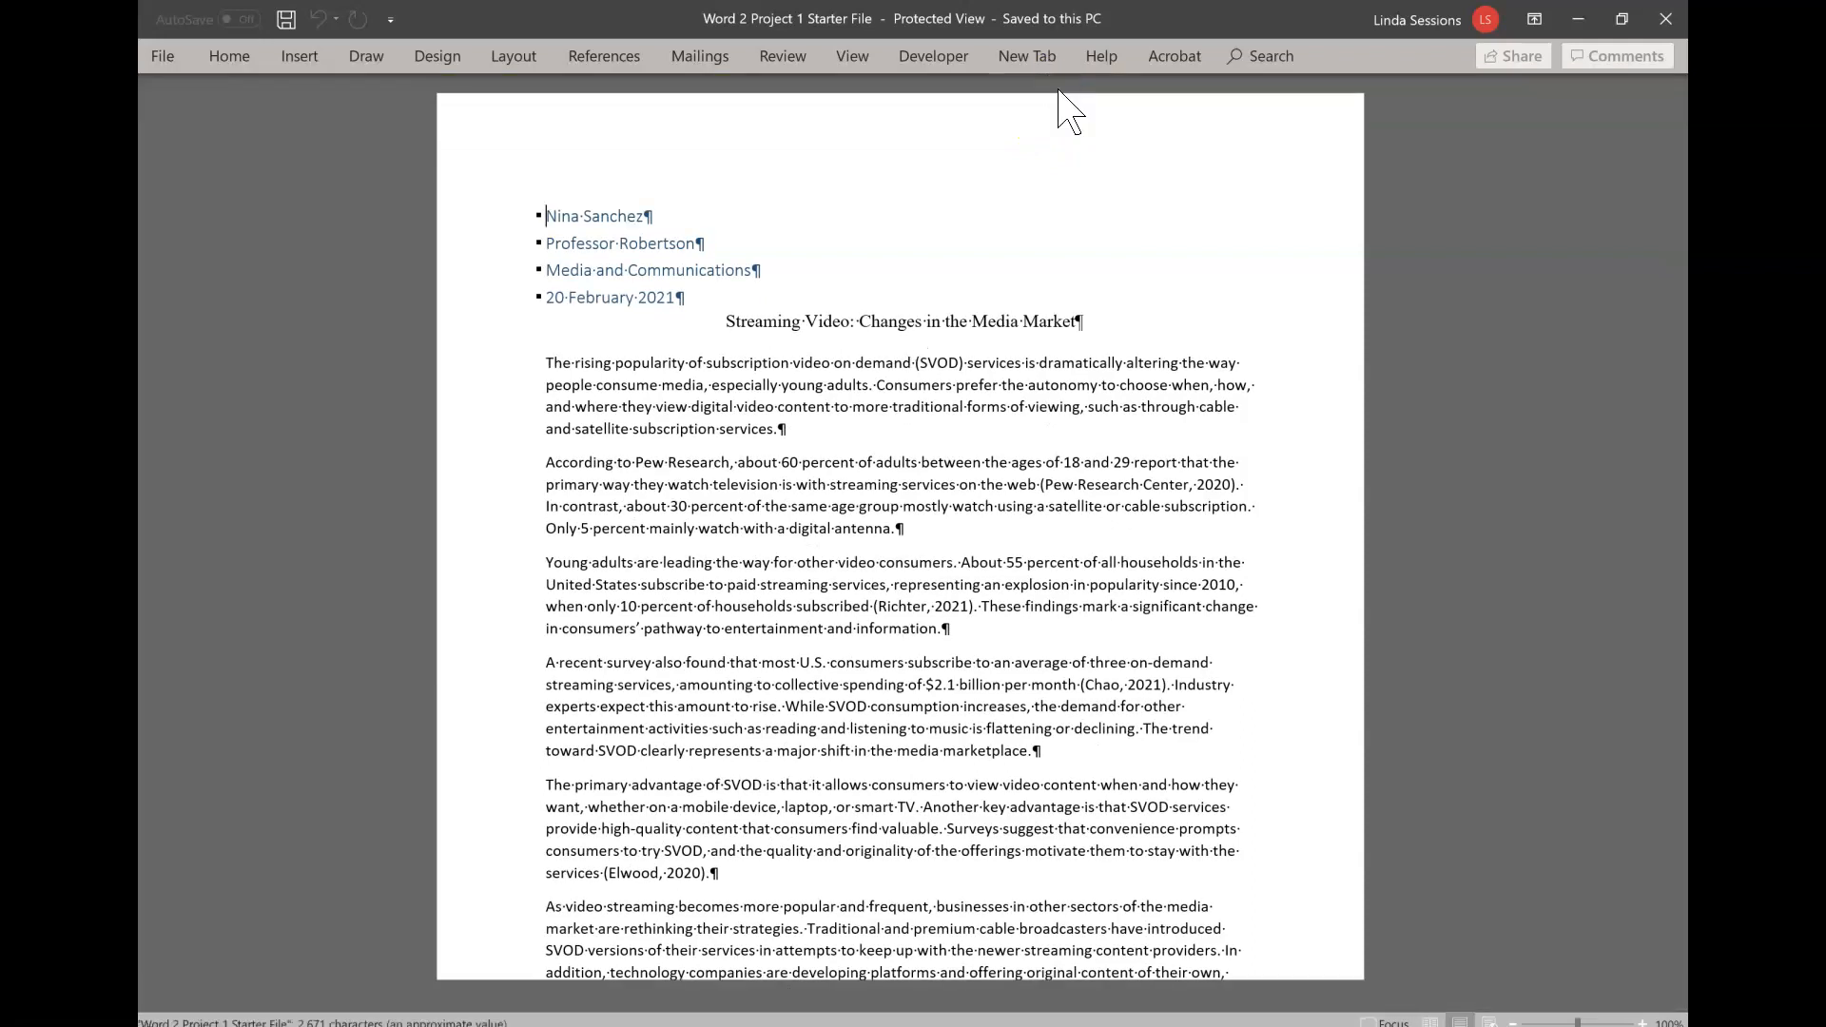
- Save the starter document in the Computer Class folder under Documents as "Word 2 Project 1" followed by the student's last name
{"action": "left_click", "coordinate": [158, 53]}
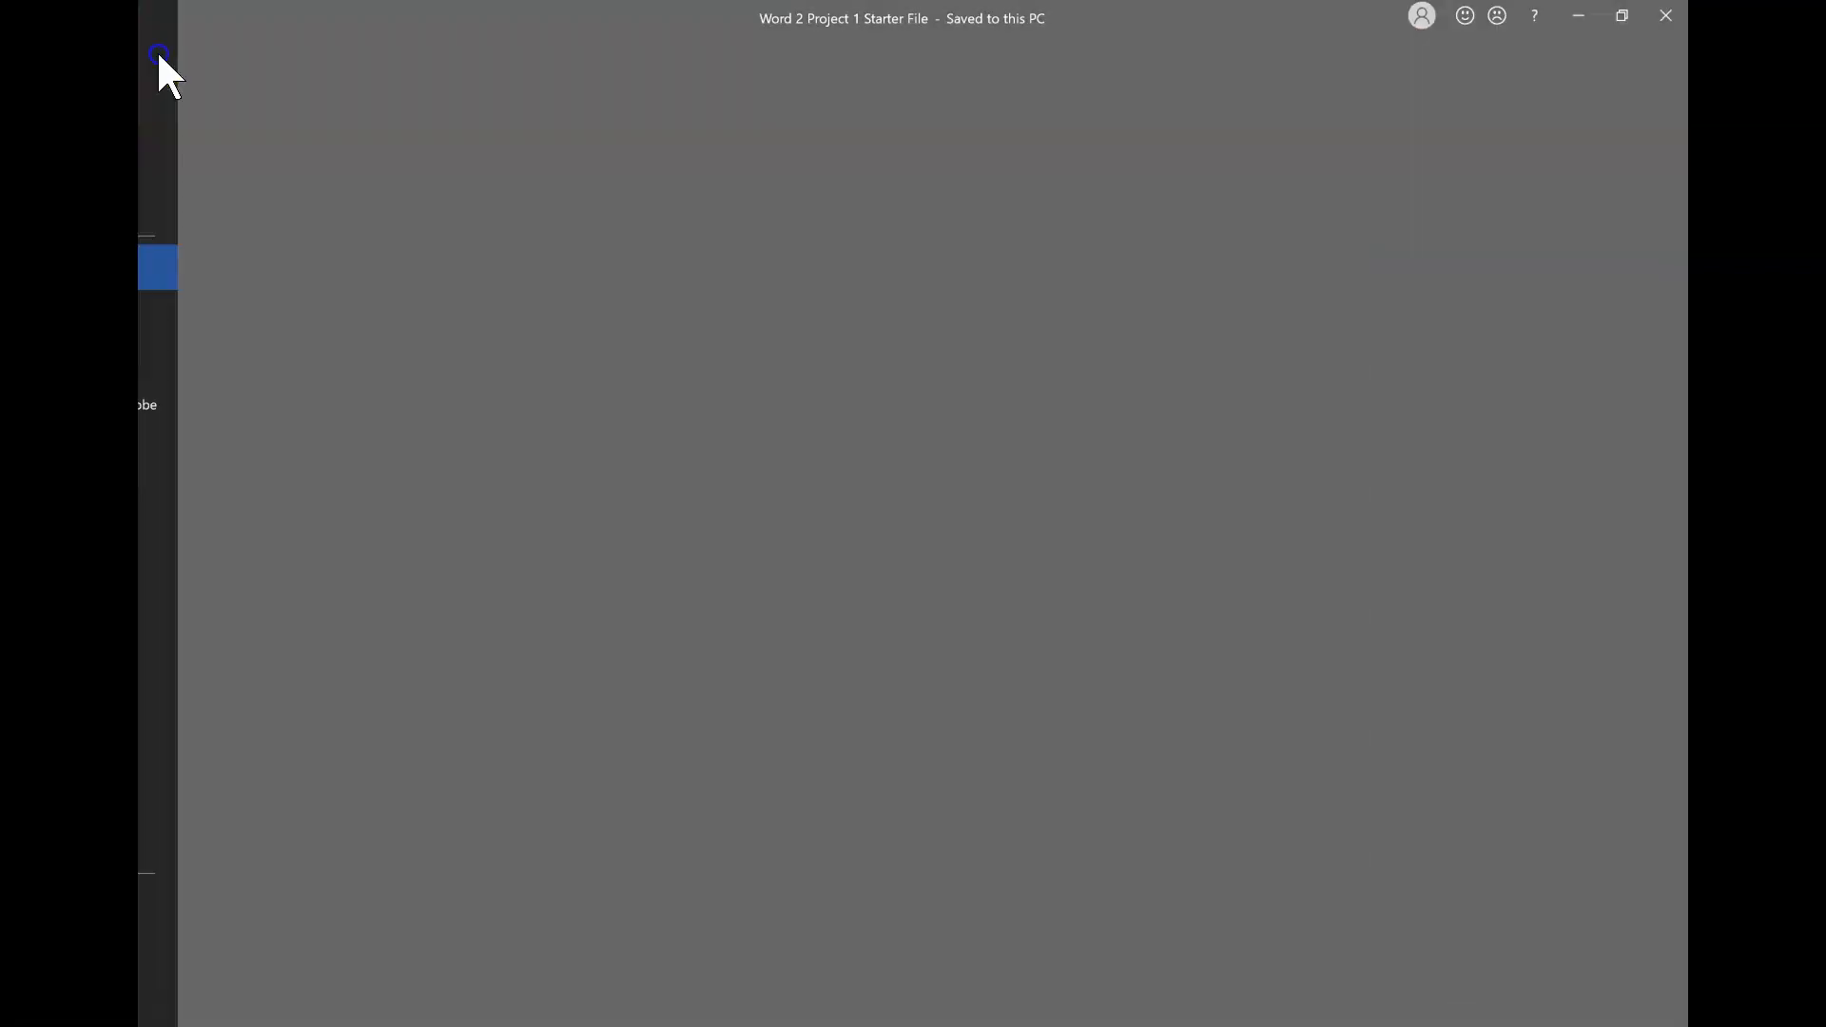
{"action": "left_click", "coordinate": [189, 358]}
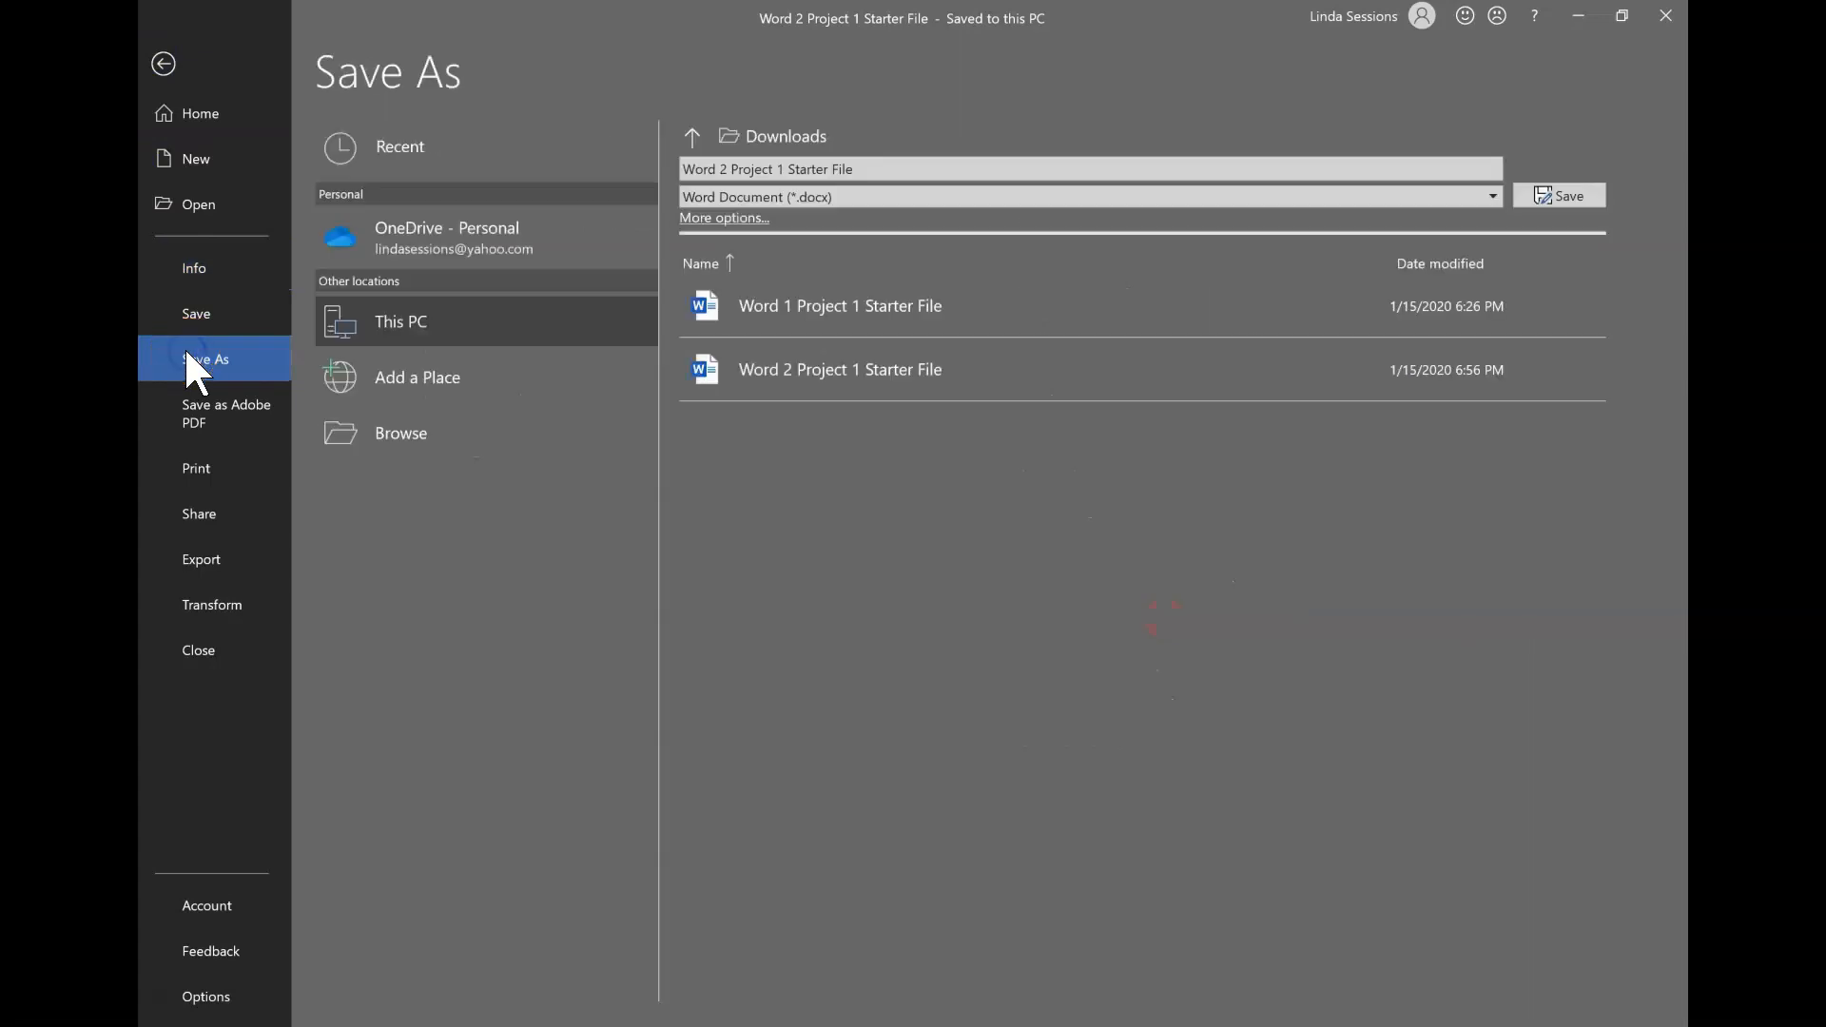
{"action": "left_click", "coordinate": [384, 426]}
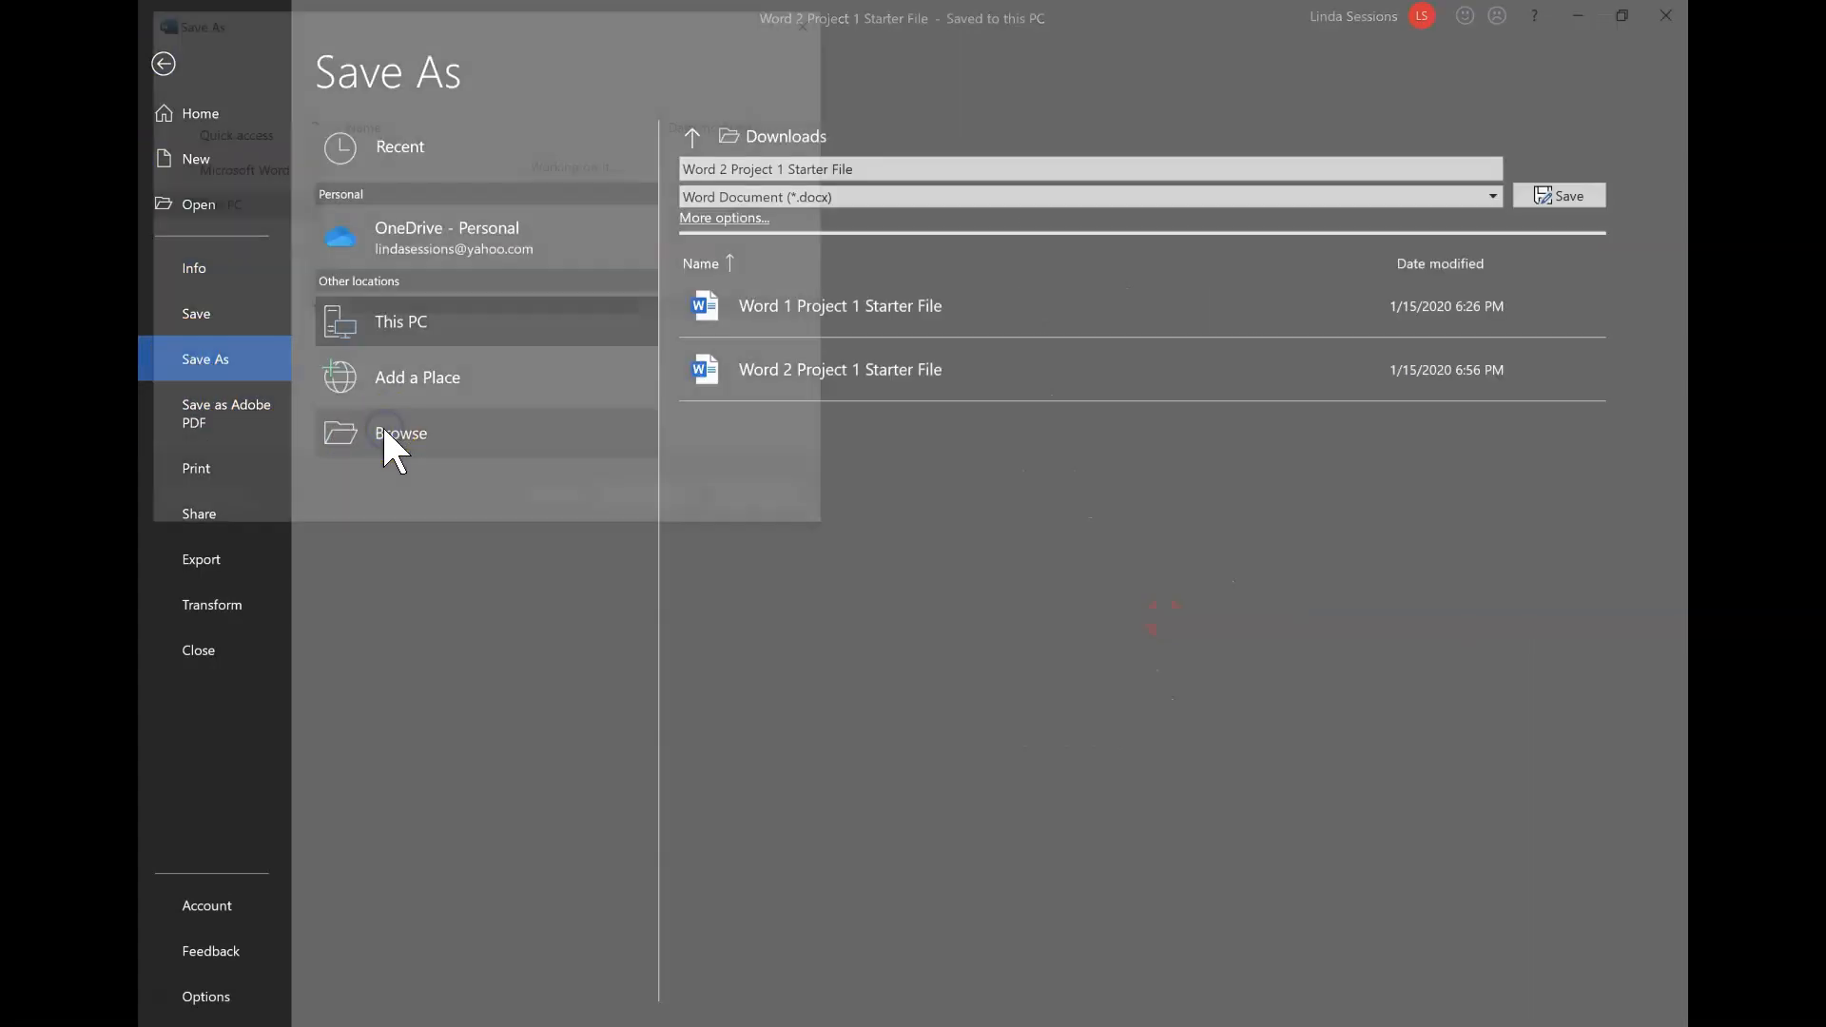
{"action": "left_click", "coordinate": [225, 177]}
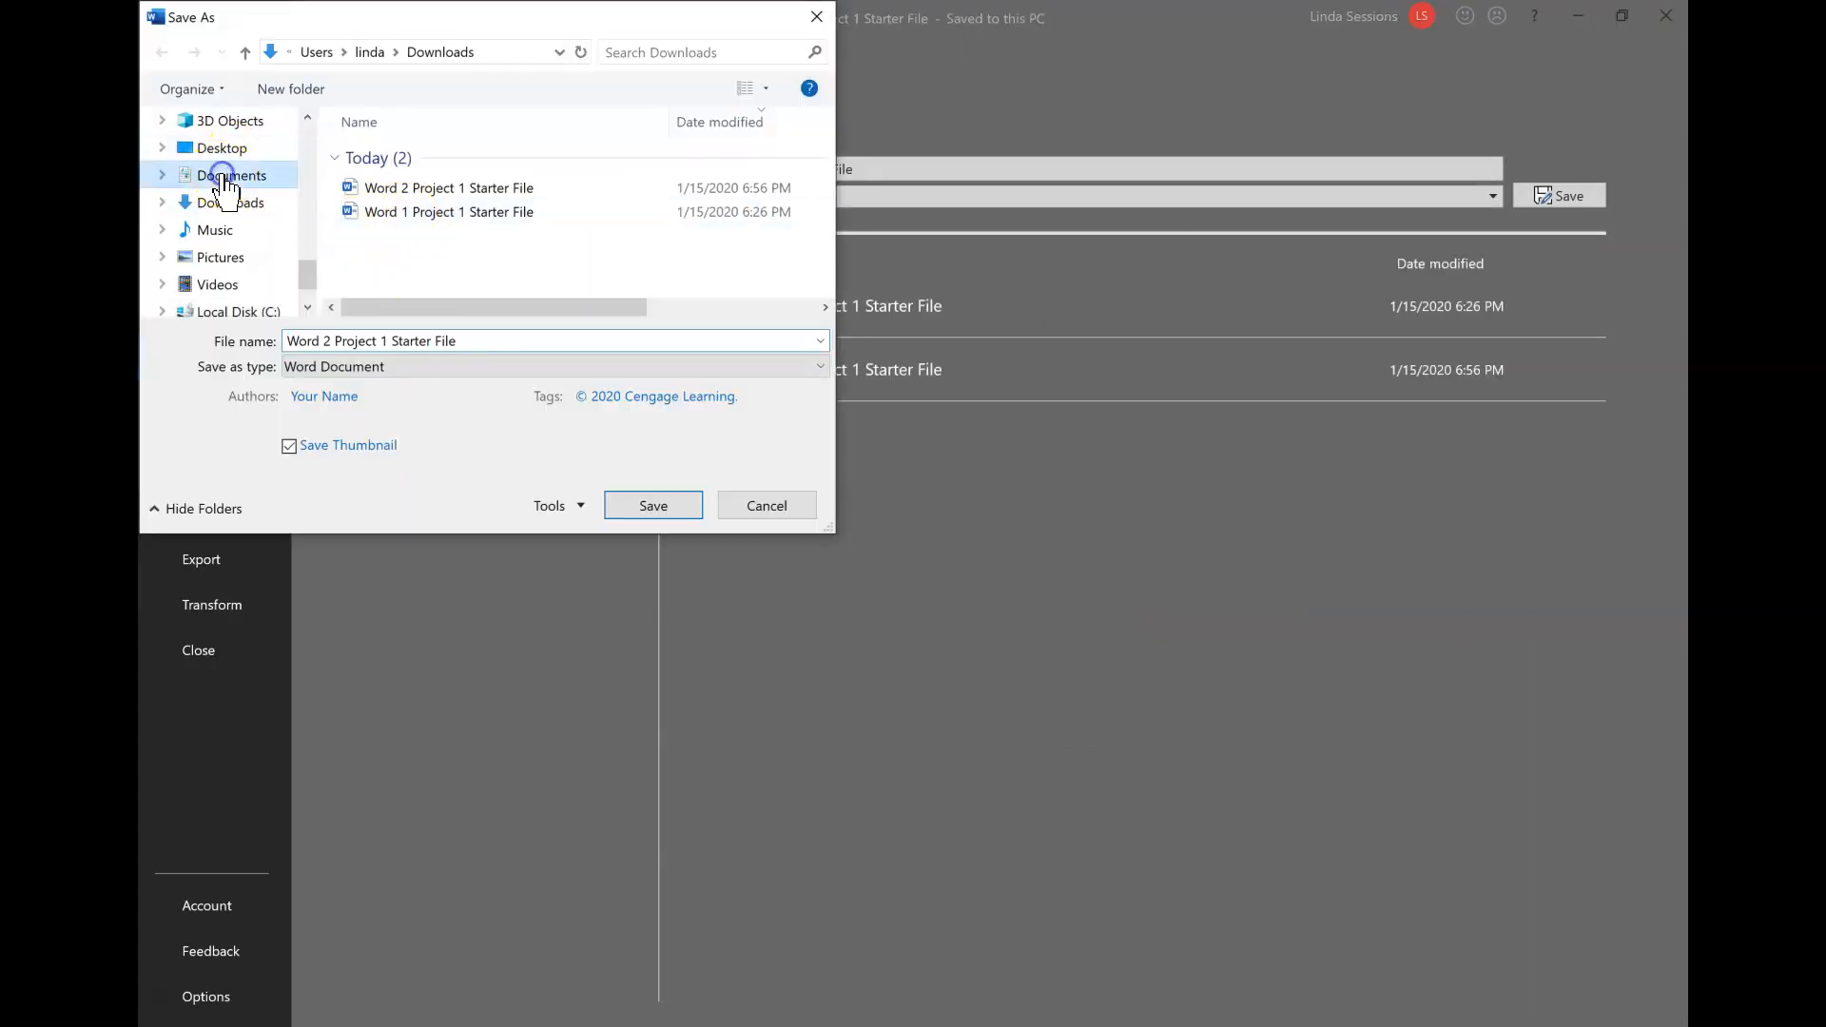
{"action": "double_click", "coordinate": [429, 177]}
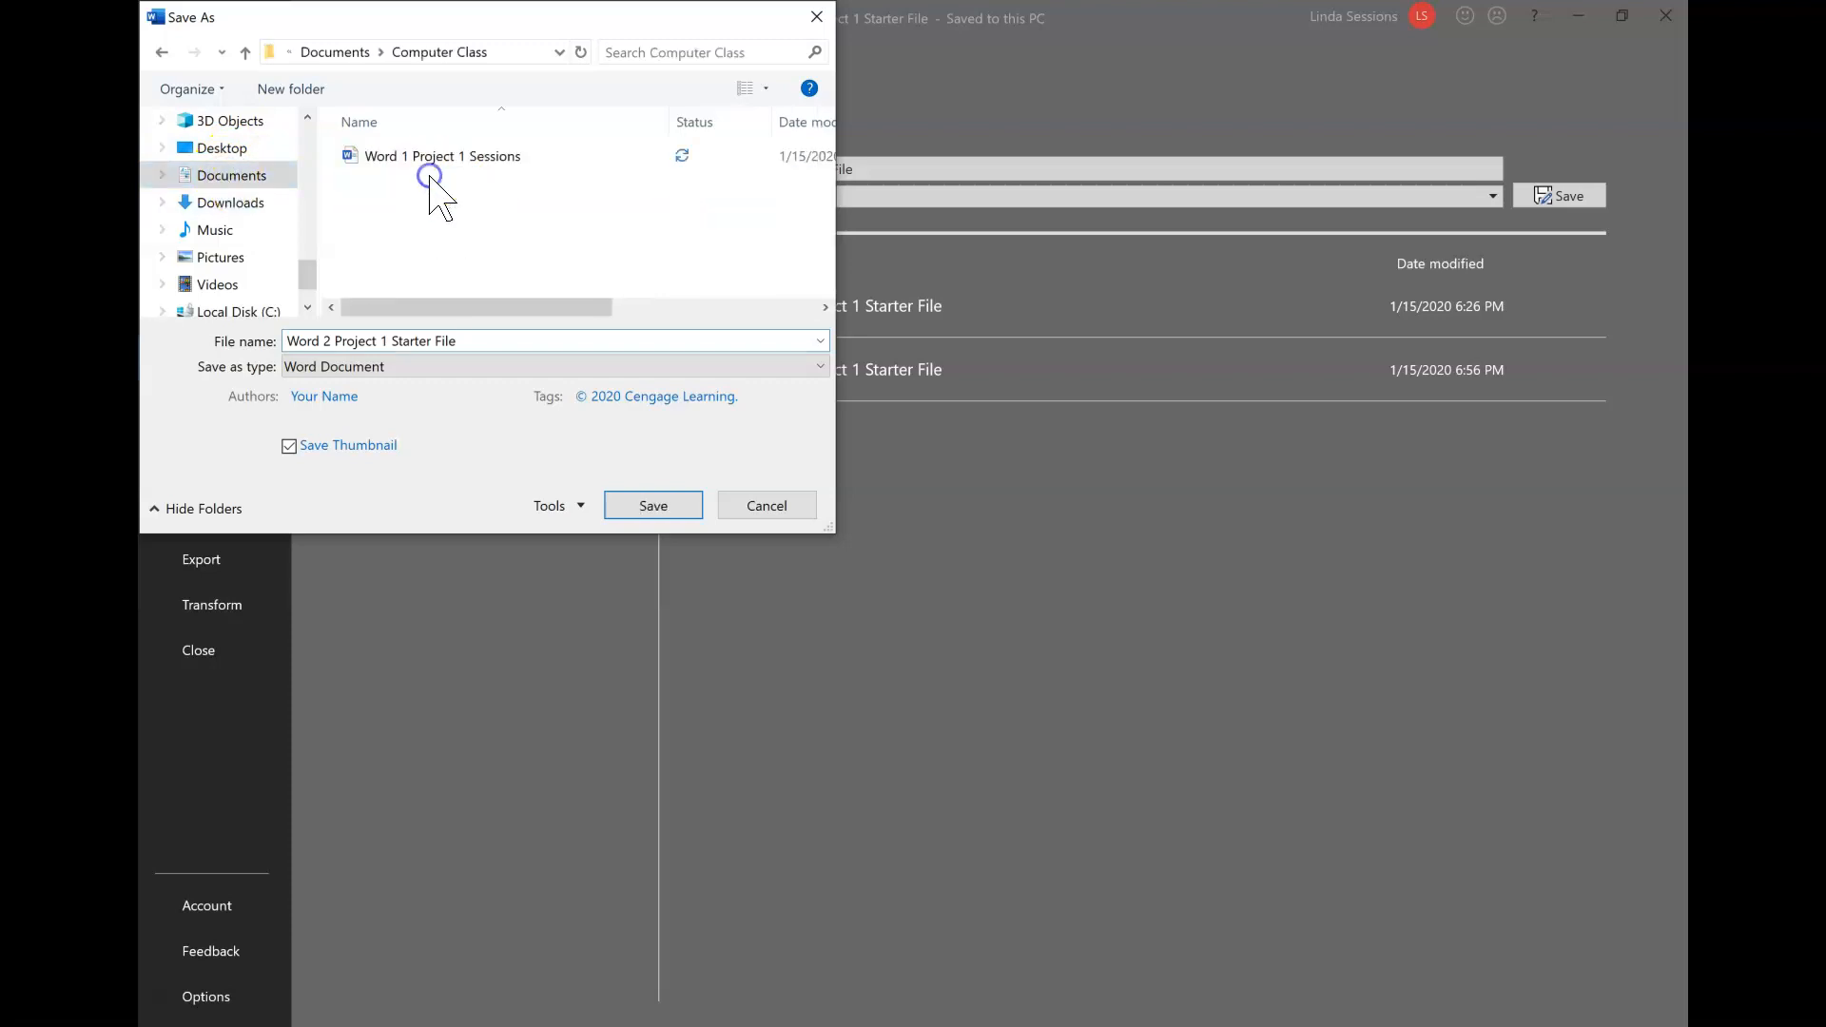
{"action": "left_click", "coordinate": [467, 341]}
{"action": "left_click", "coordinate": [468, 342]}
{"action": "left_click", "coordinate": [681, 502]}
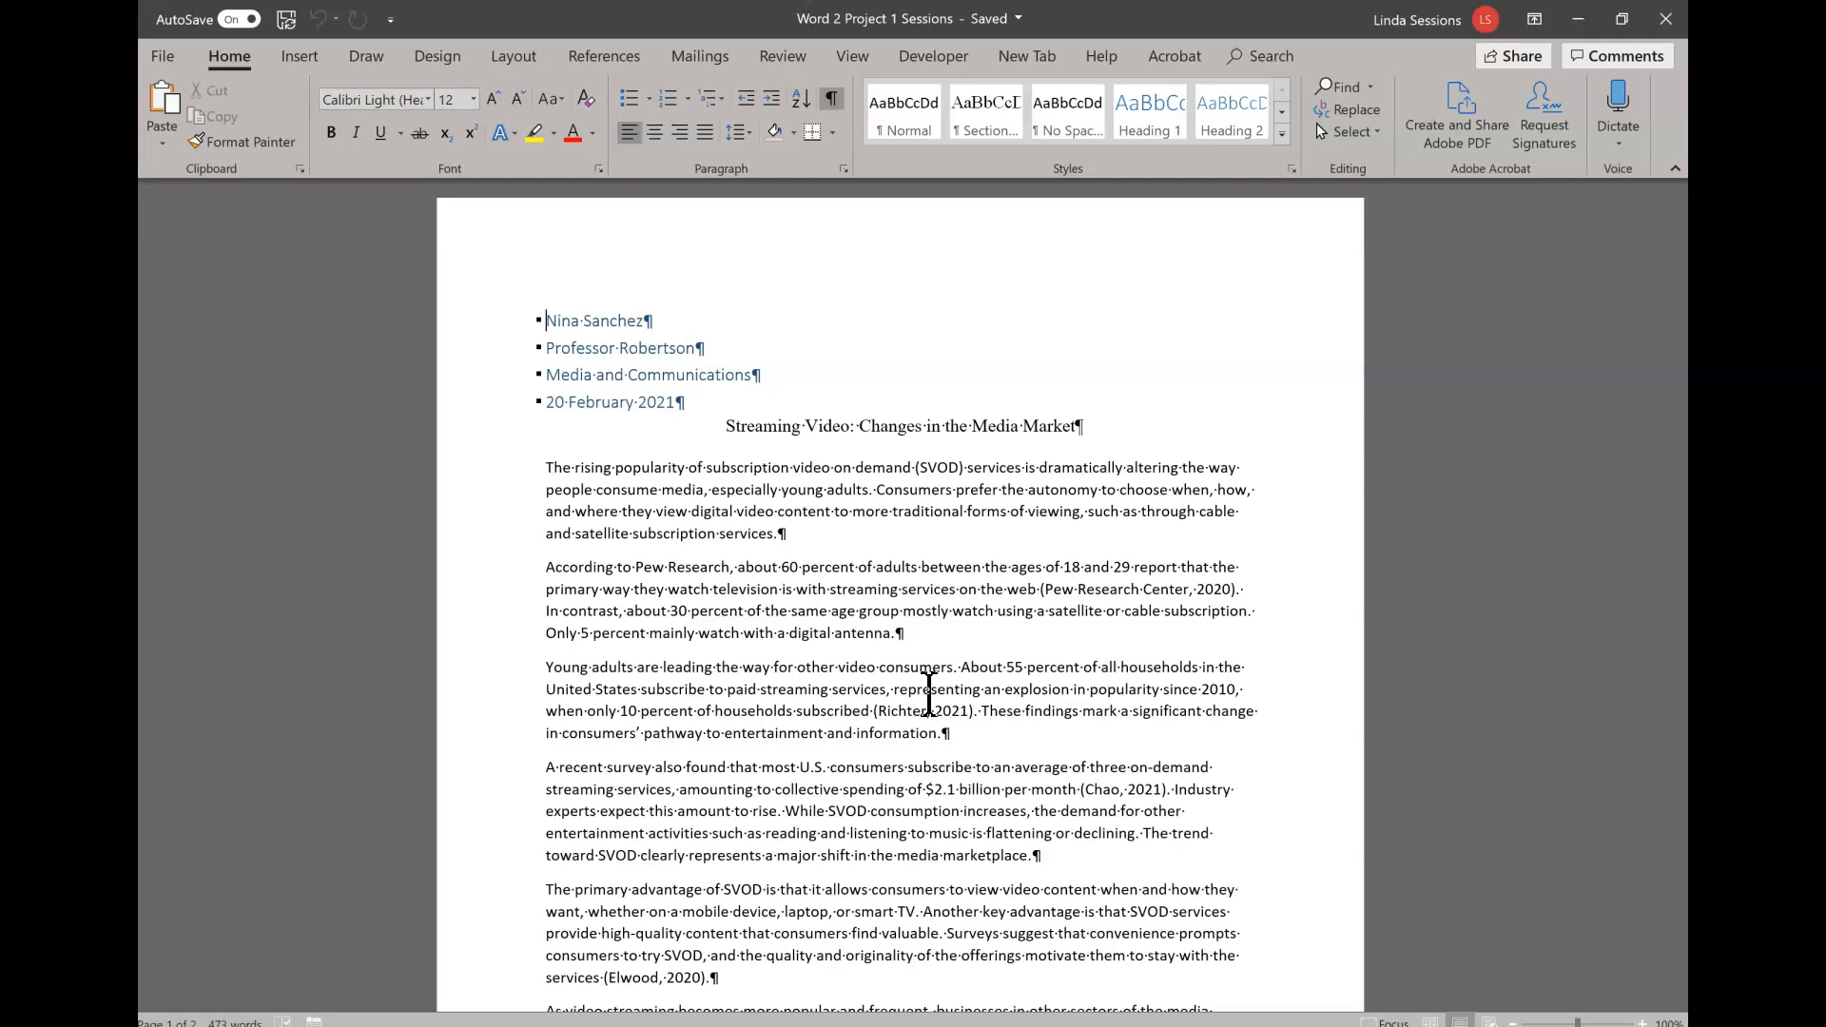
- Switch to the browser's assignment page, download a fresh Word 2 Project 1 Starter File.docx, and open it in Word for editing
{"action": "mouse_move", "coordinate": [140, 984]}
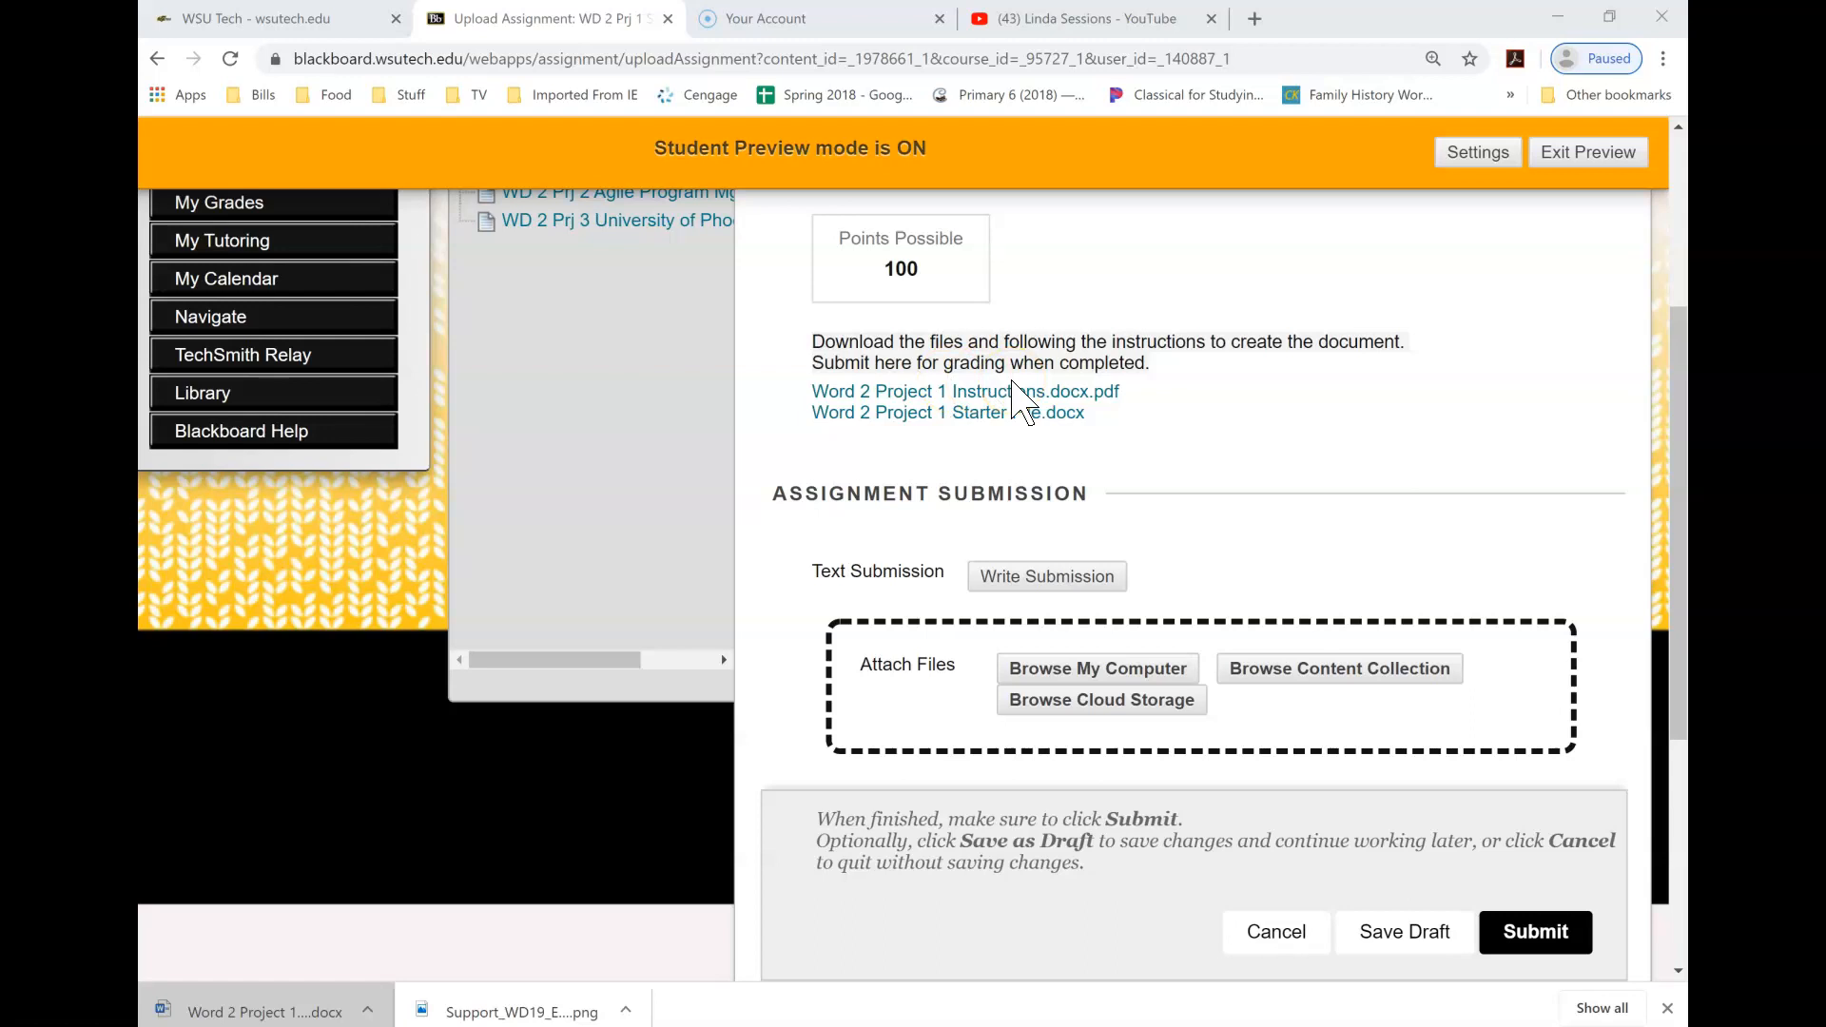
{"action": "left_click", "coordinate": [964, 421]}
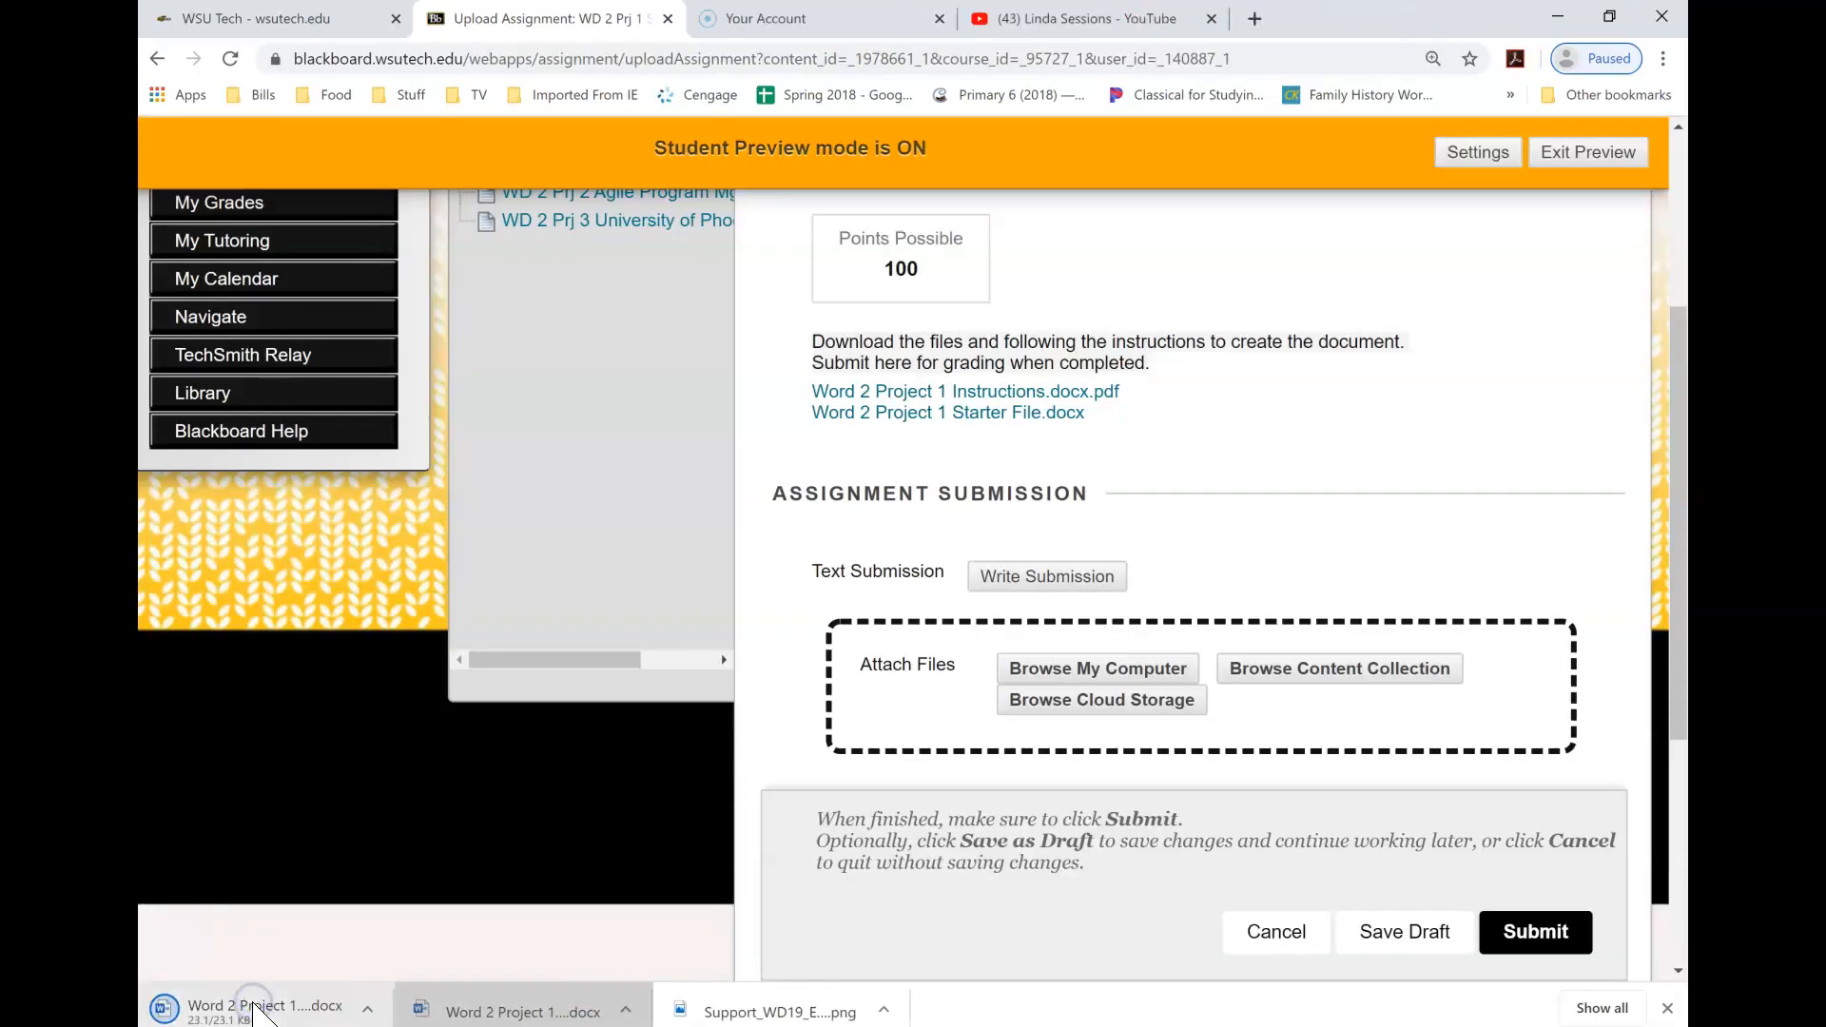
{"action": "left_click", "coordinate": [271, 1011]}
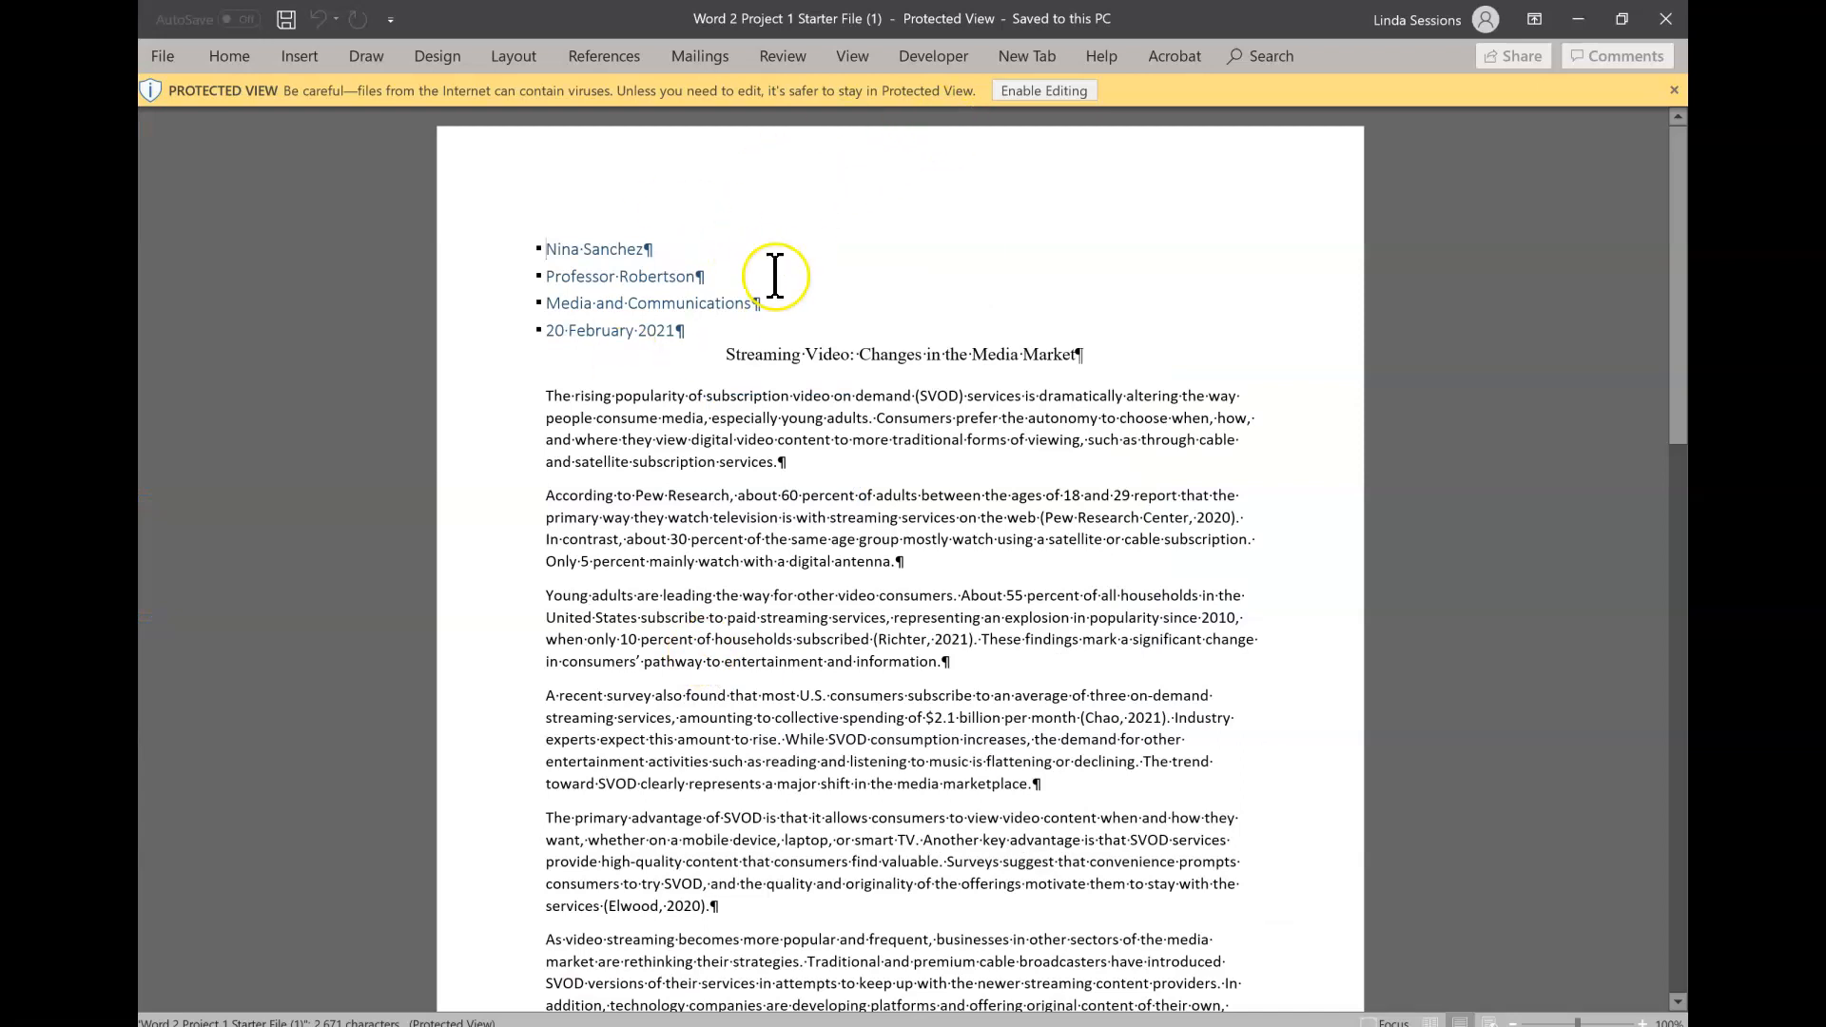
{"action": "left_click", "coordinate": [1063, 90]}
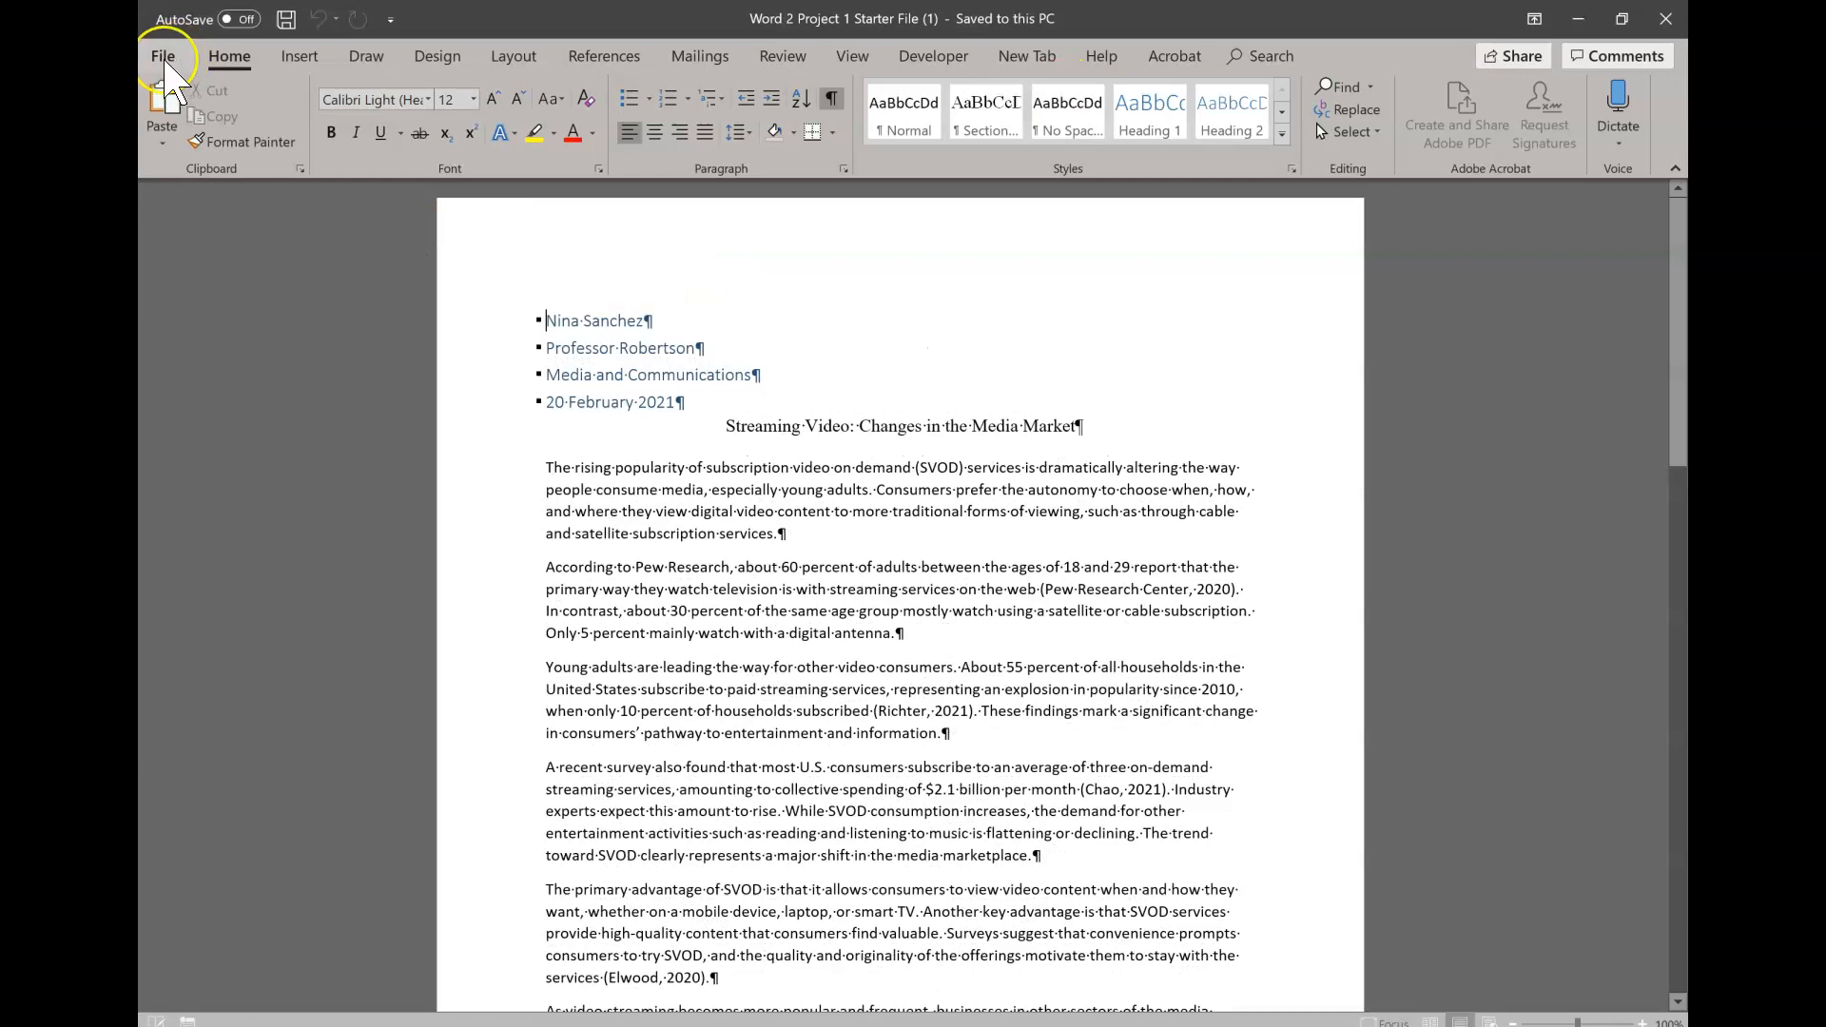
- Save the fresh copy in Documents > Computer Class as "Word 2 Project 1" plus the student's last name, replacing the existing file
{"action": "left_click", "coordinate": [164, 59]}
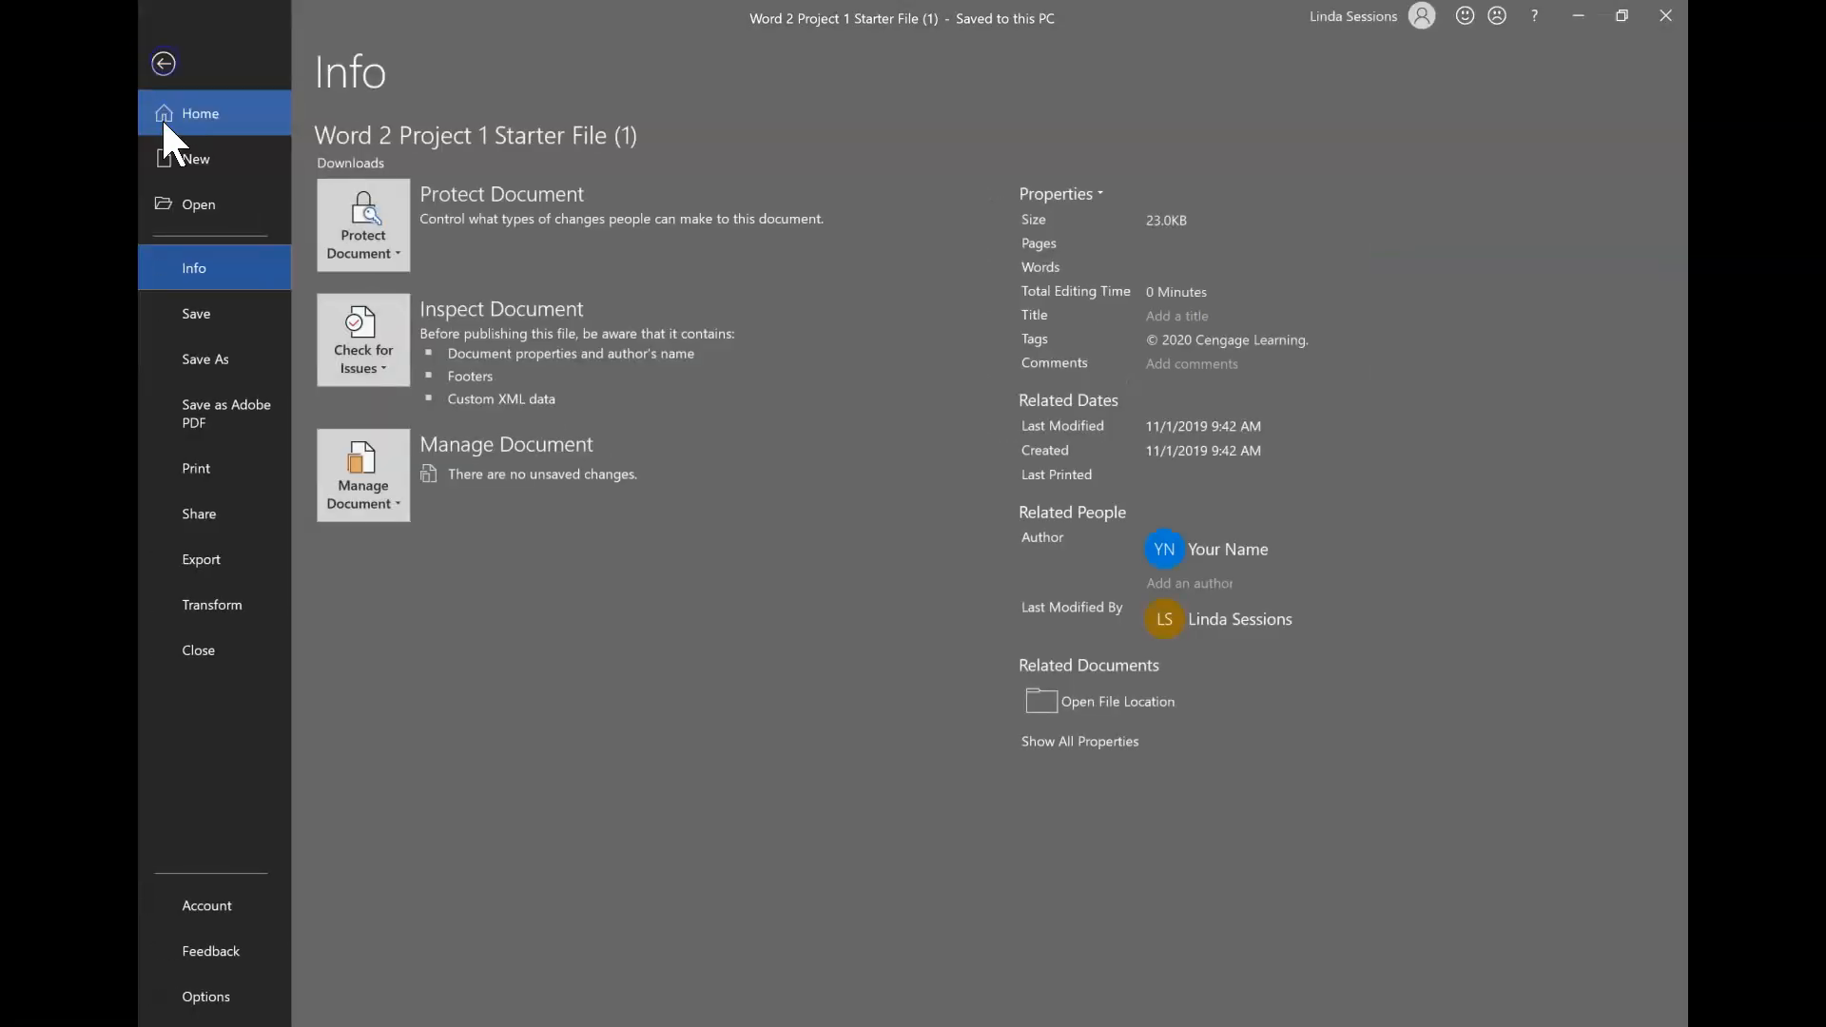
{"action": "left_click", "coordinate": [198, 347]}
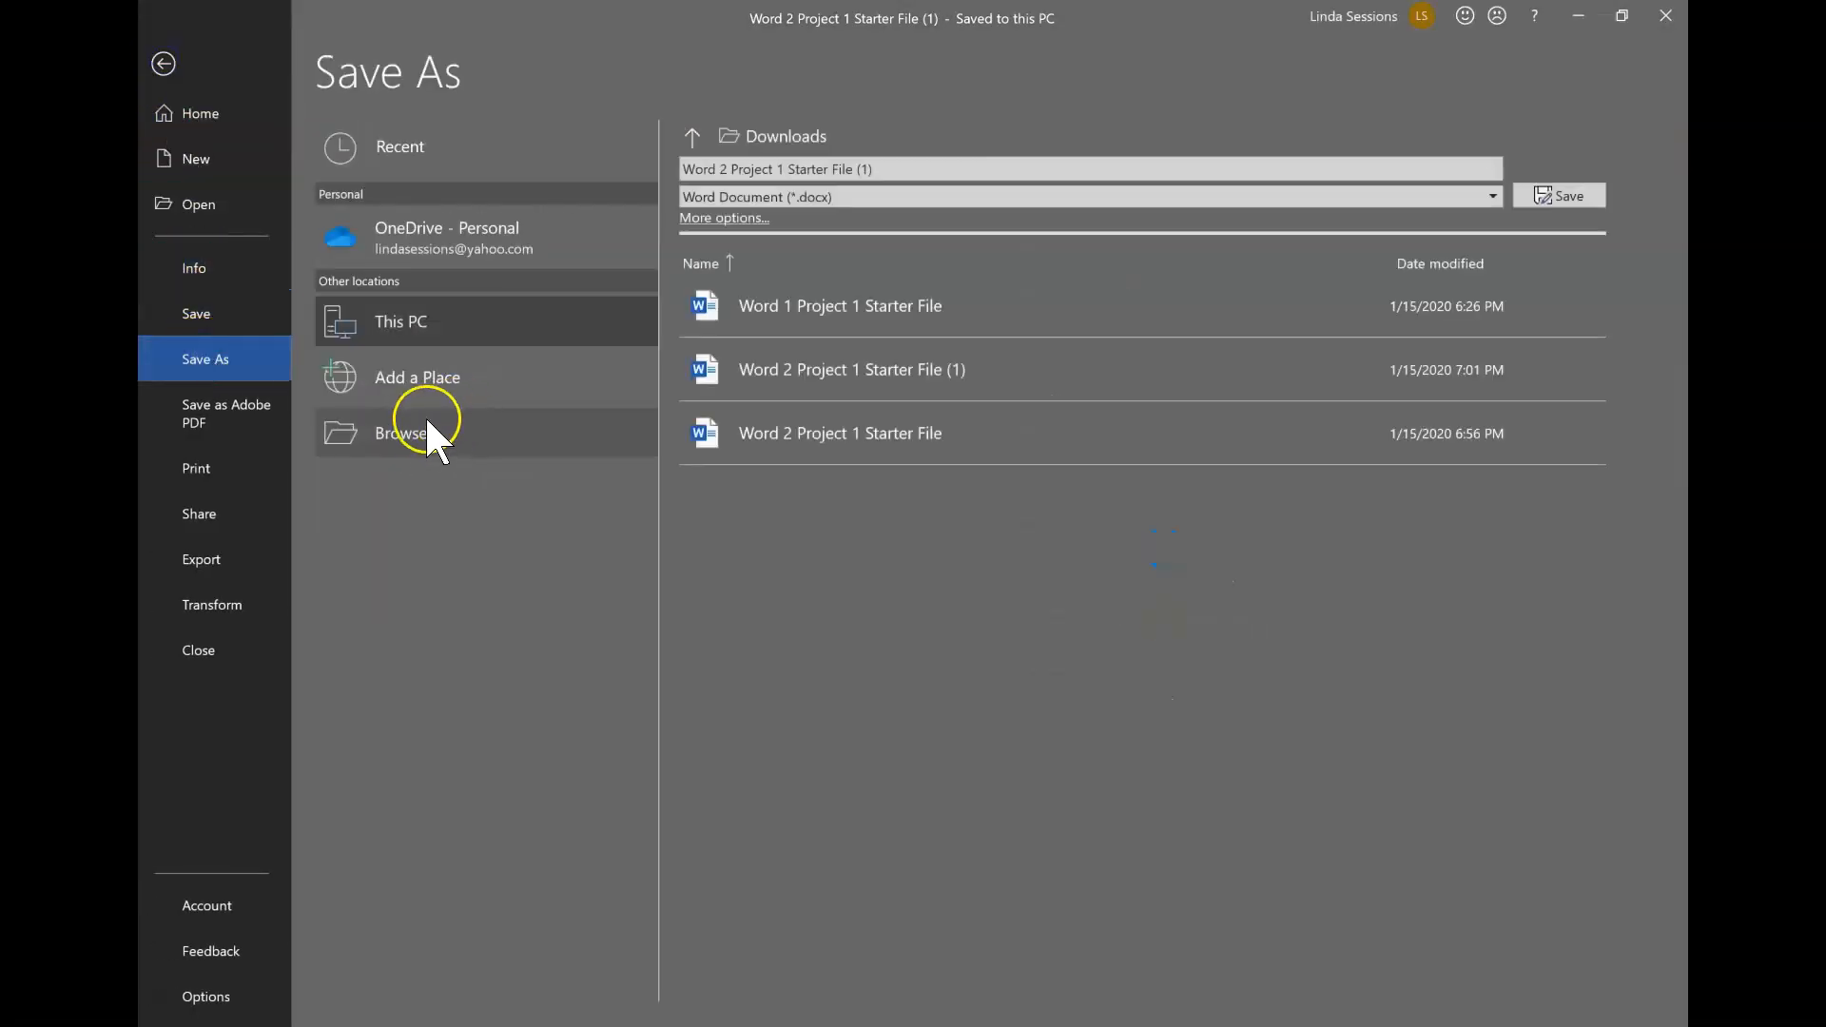
{"action": "left_click", "coordinate": [419, 433]}
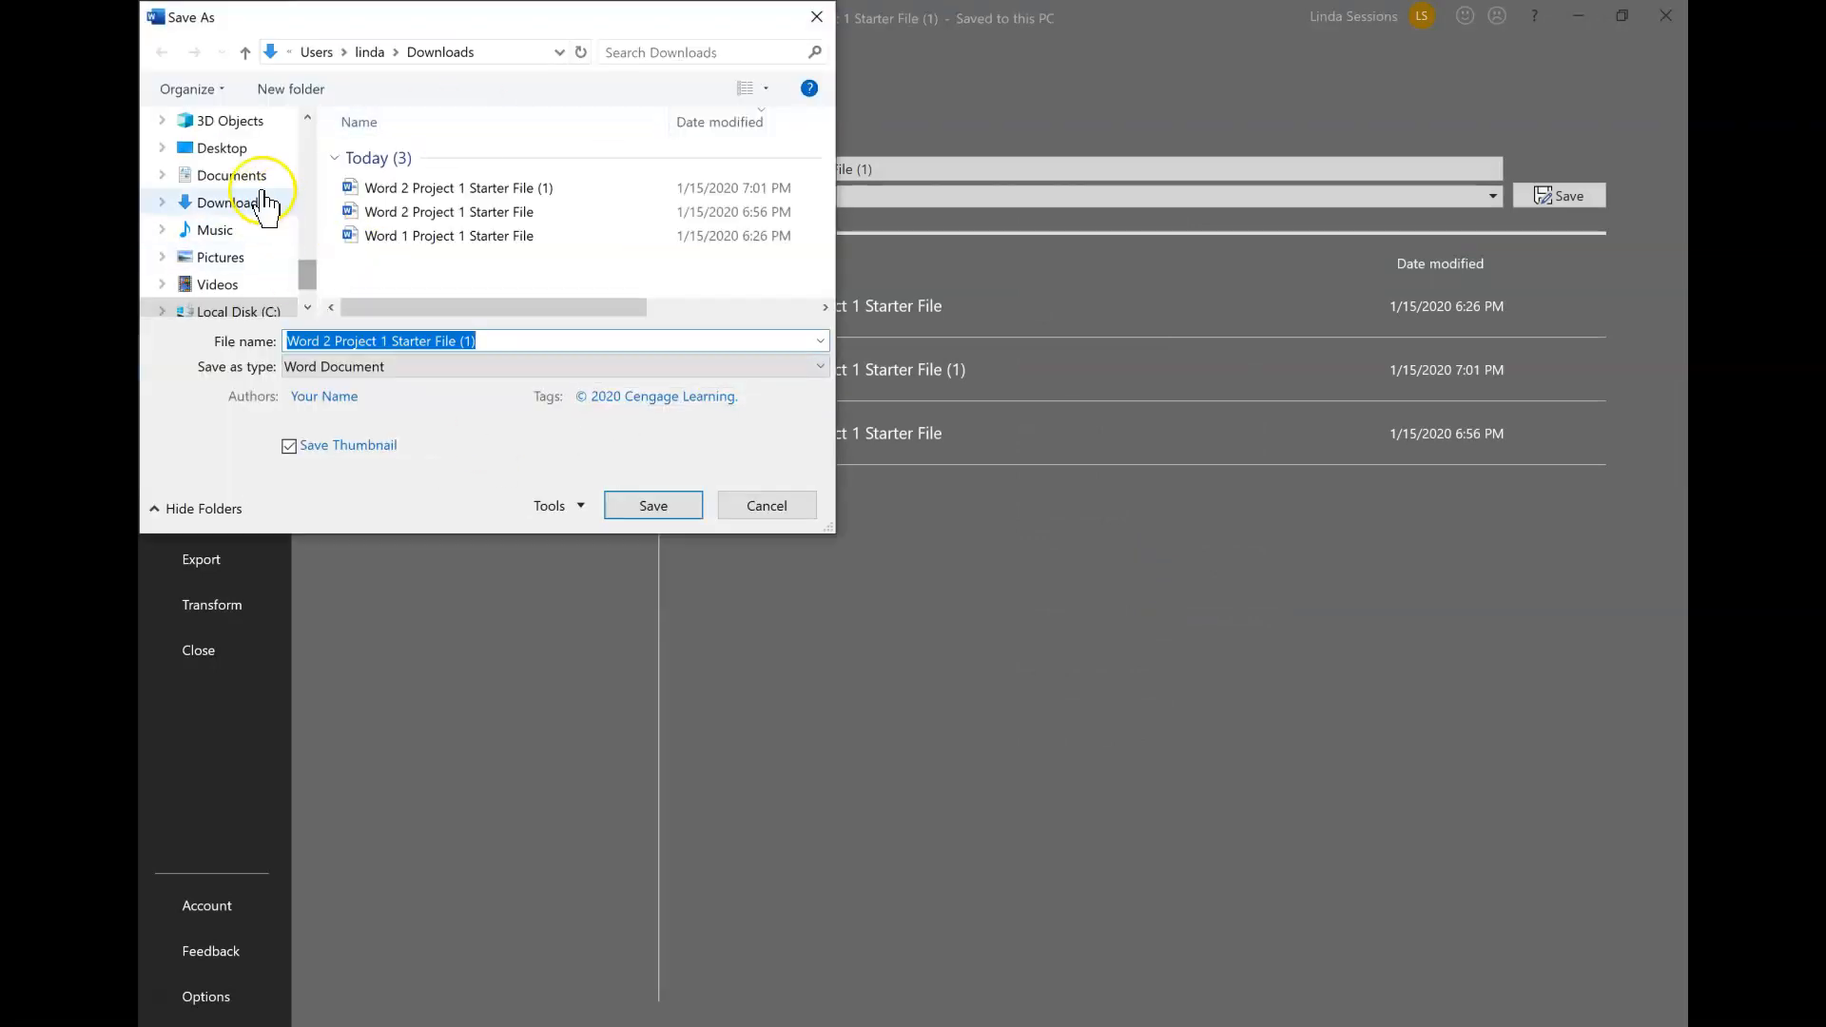
{"action": "left_click", "coordinate": [251, 177]}
{"action": "left_click", "coordinate": [381, 184]}
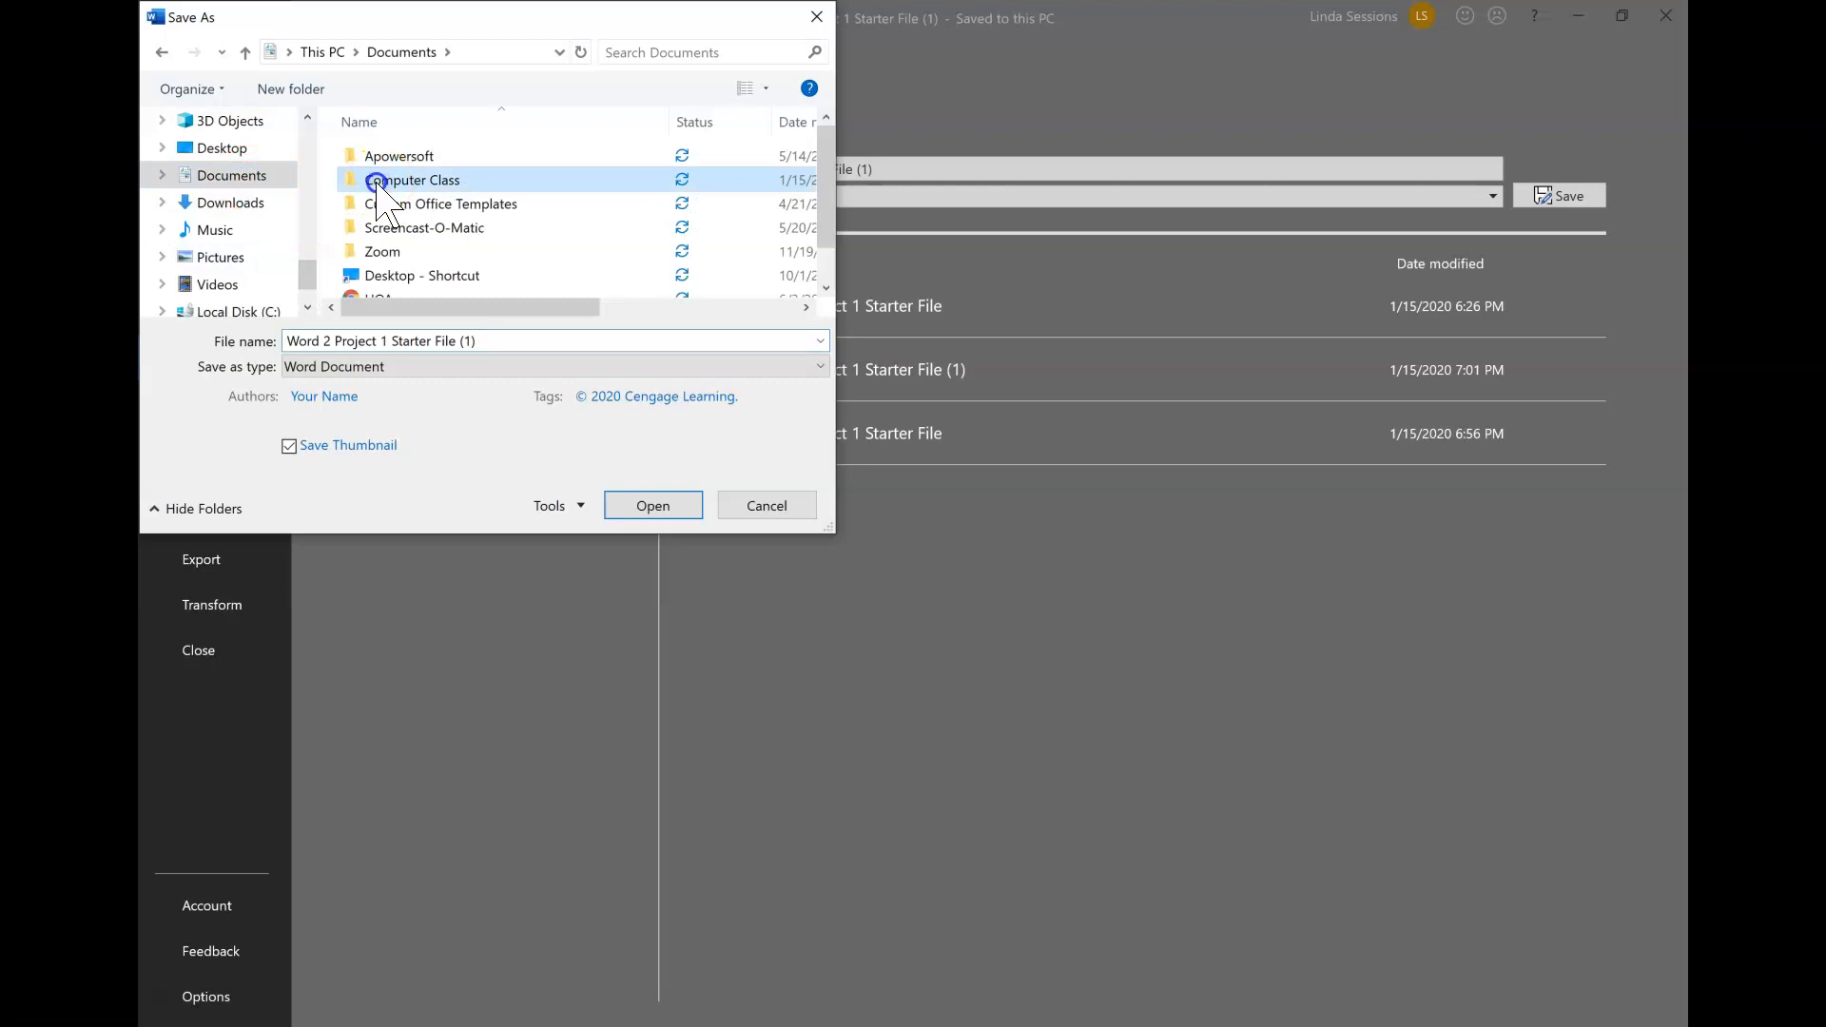
{"action": "double_click", "coordinate": [377, 183]}
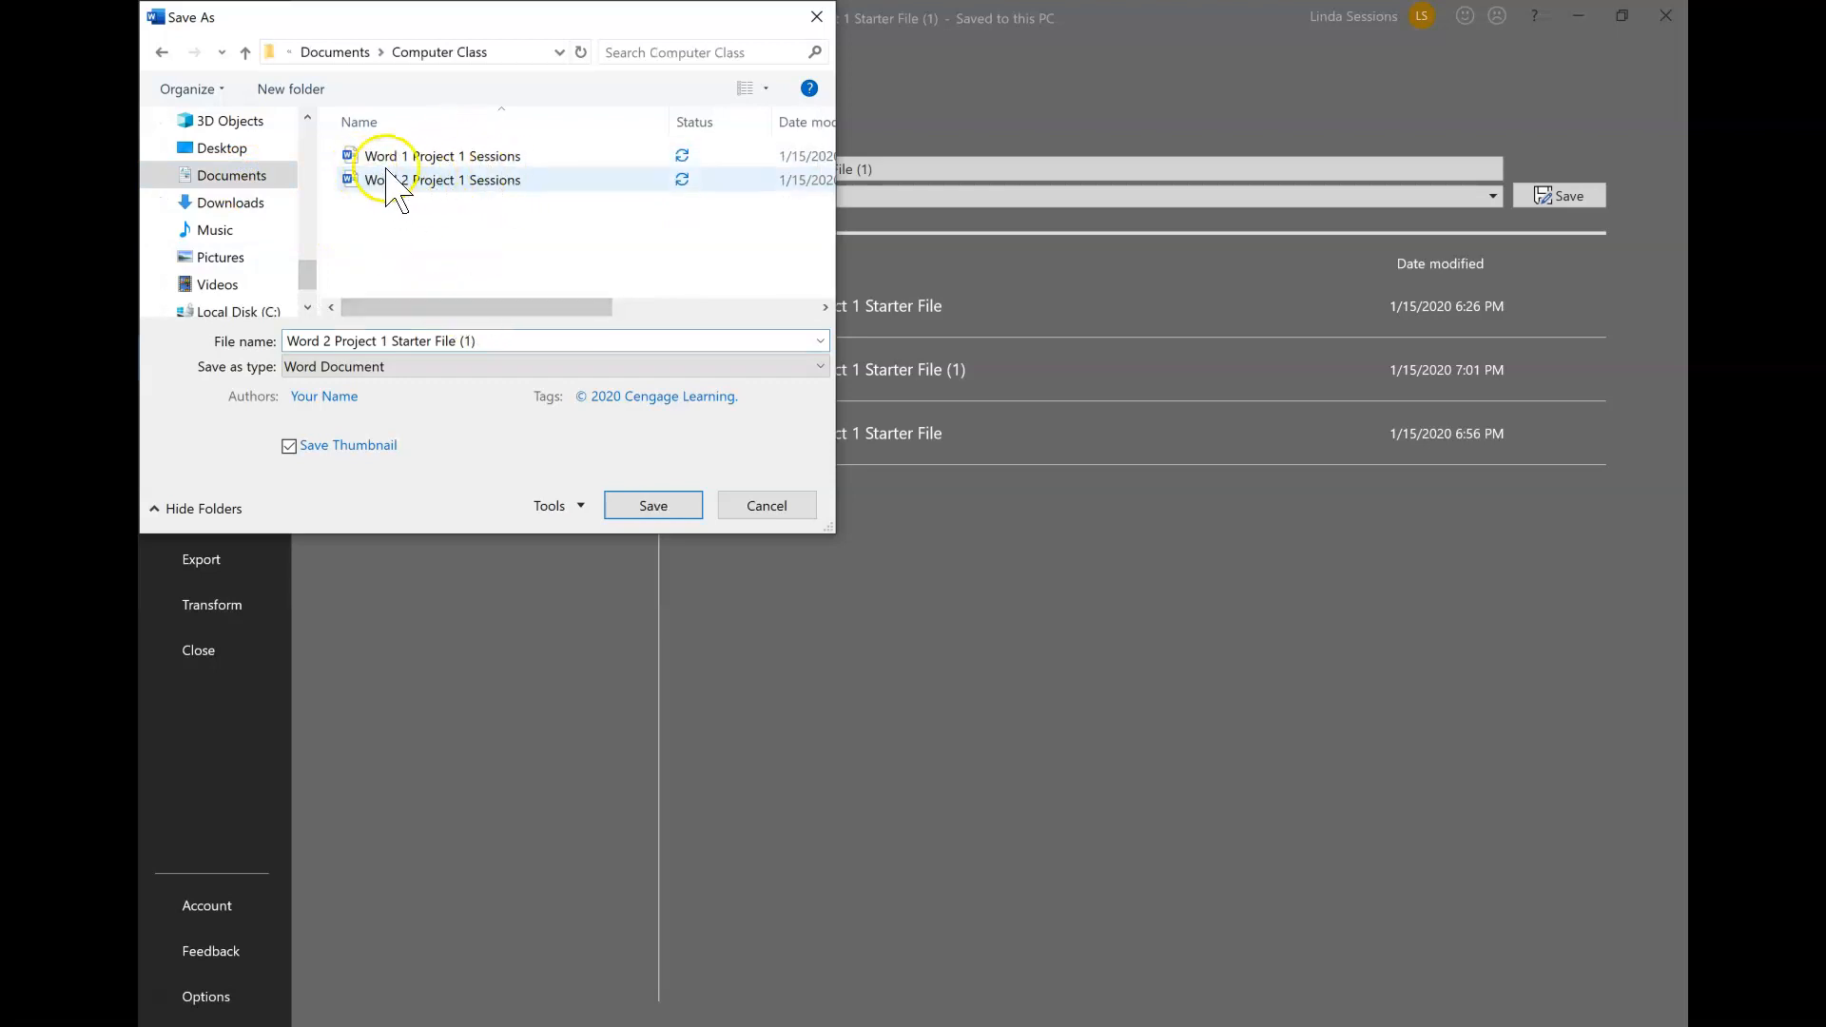
{"action": "double_click", "coordinate": [480, 341]}
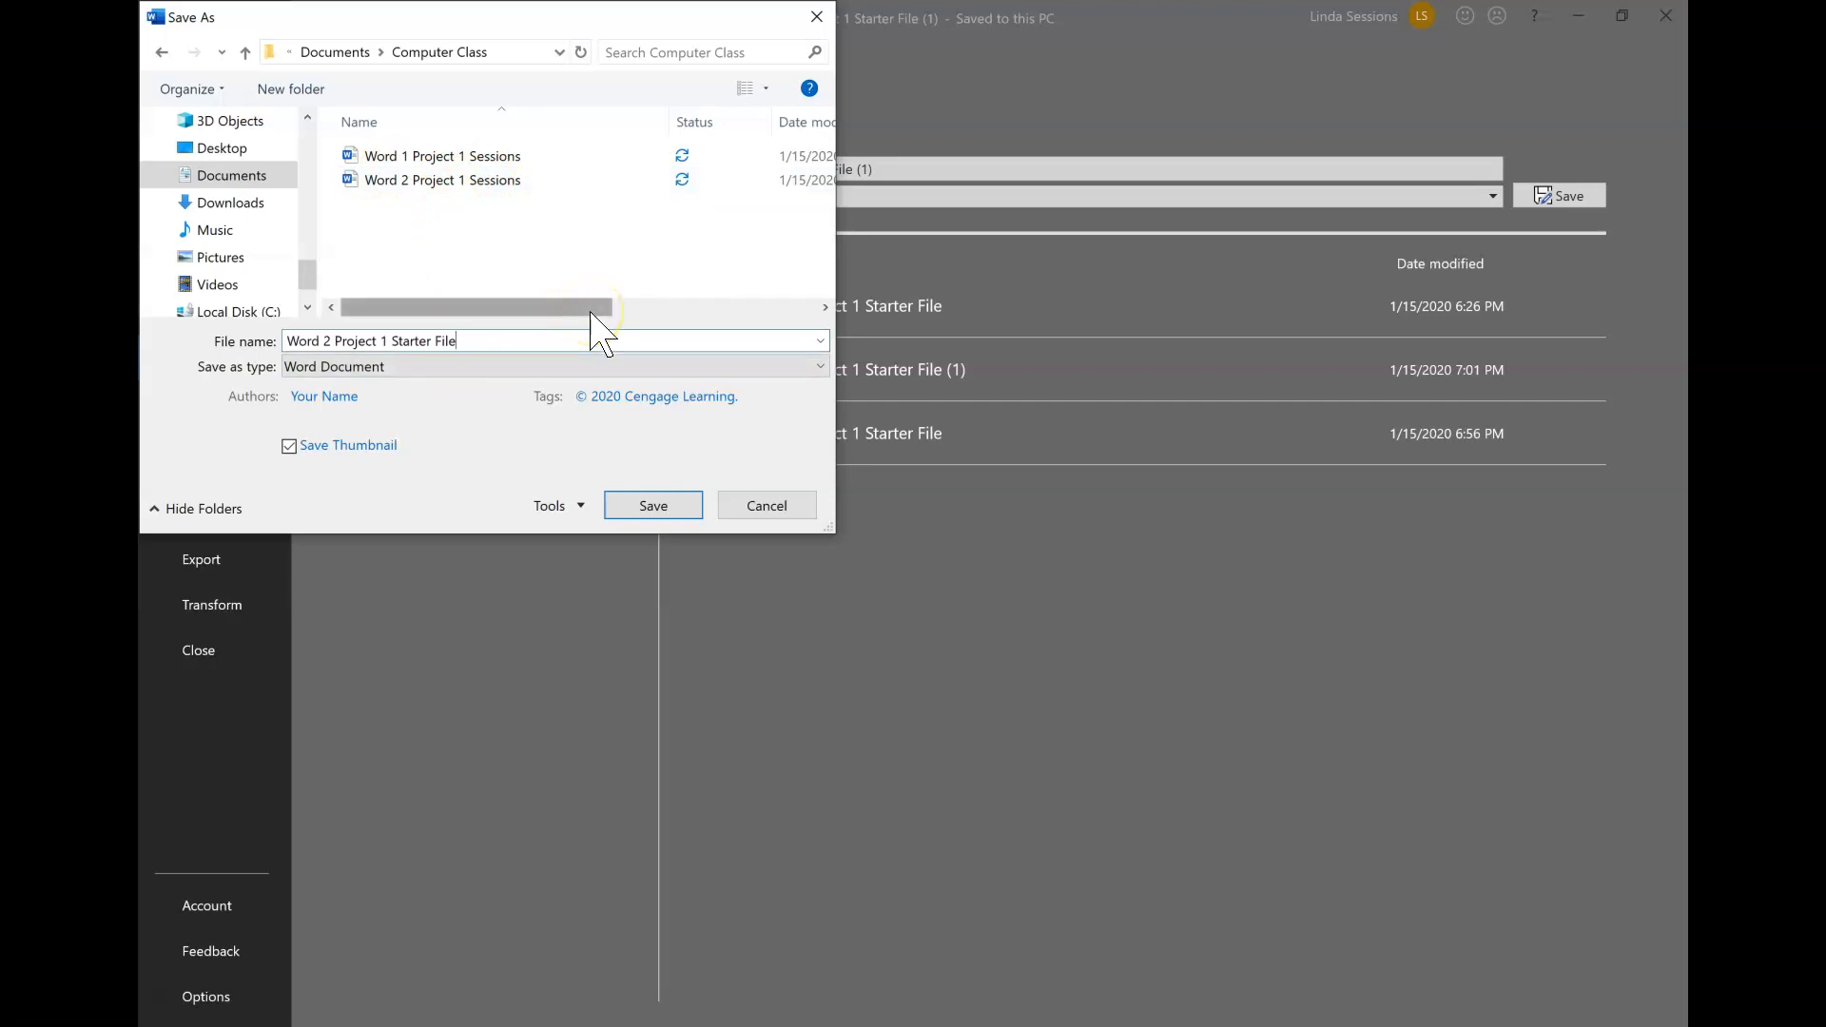
{"action": "key", "text": "BackSpace"}
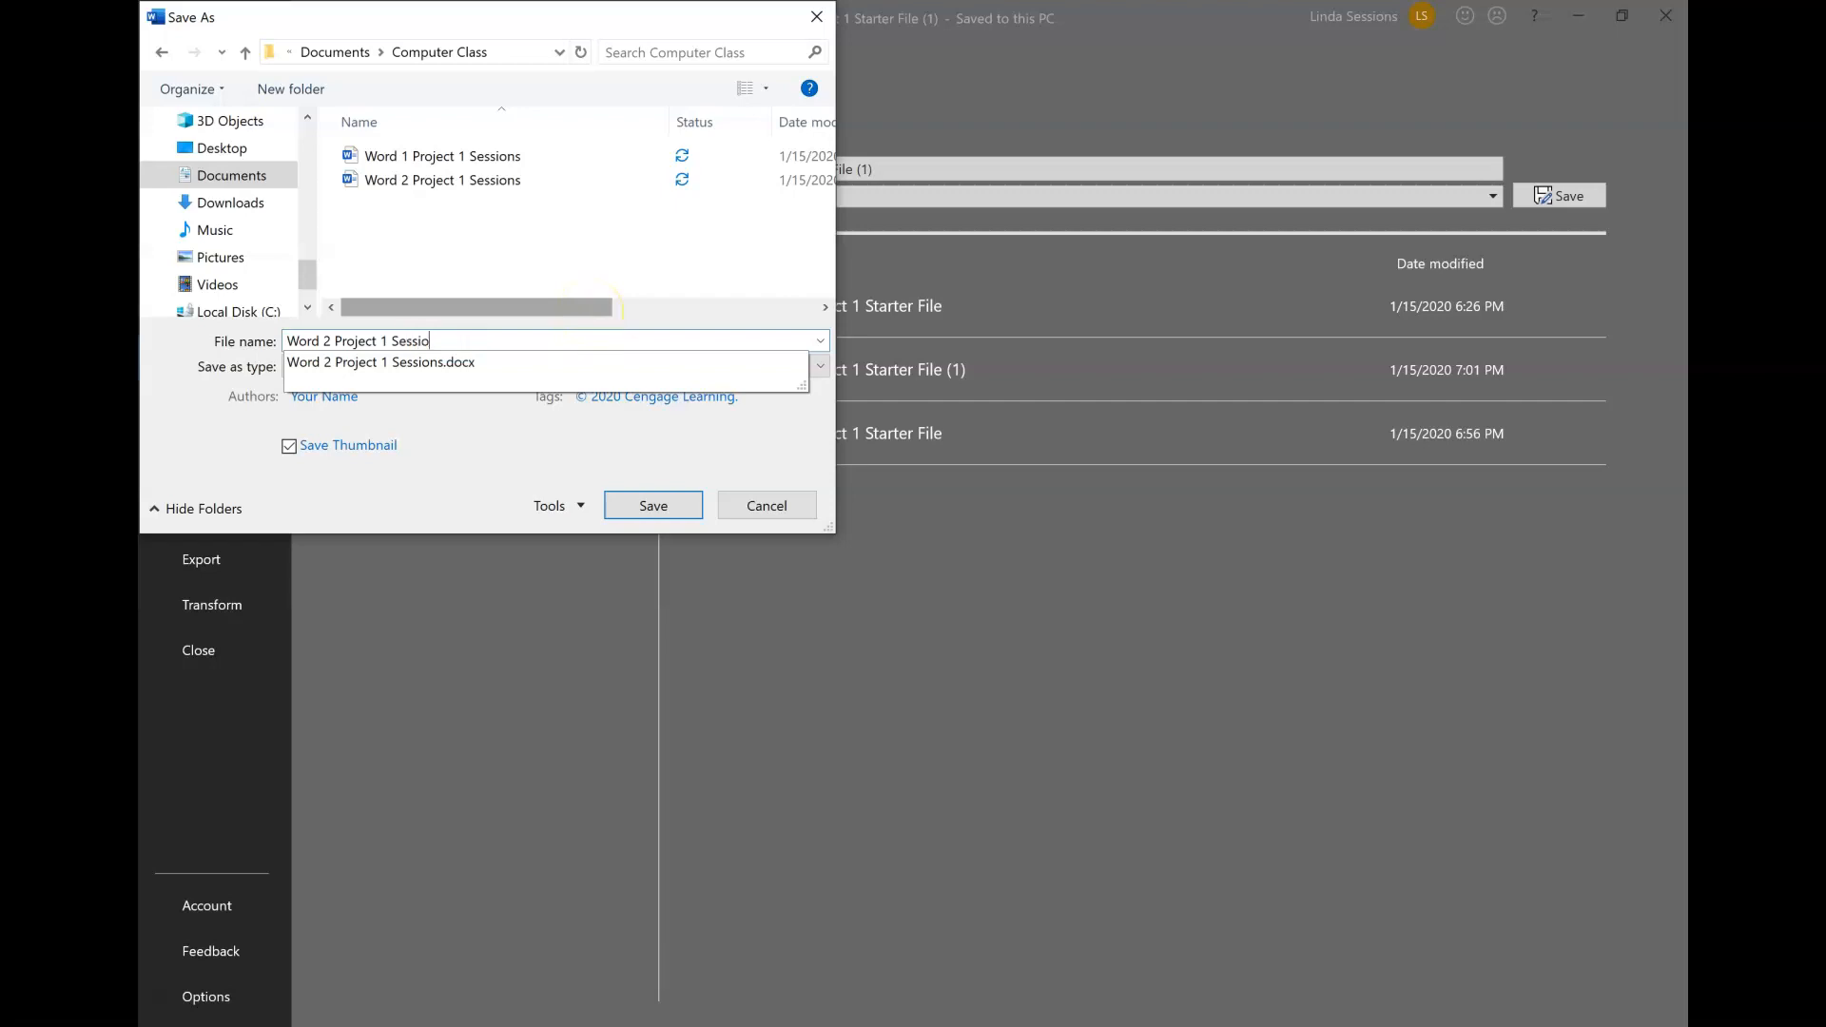
{"action": "left_click", "coordinate": [666, 507]}
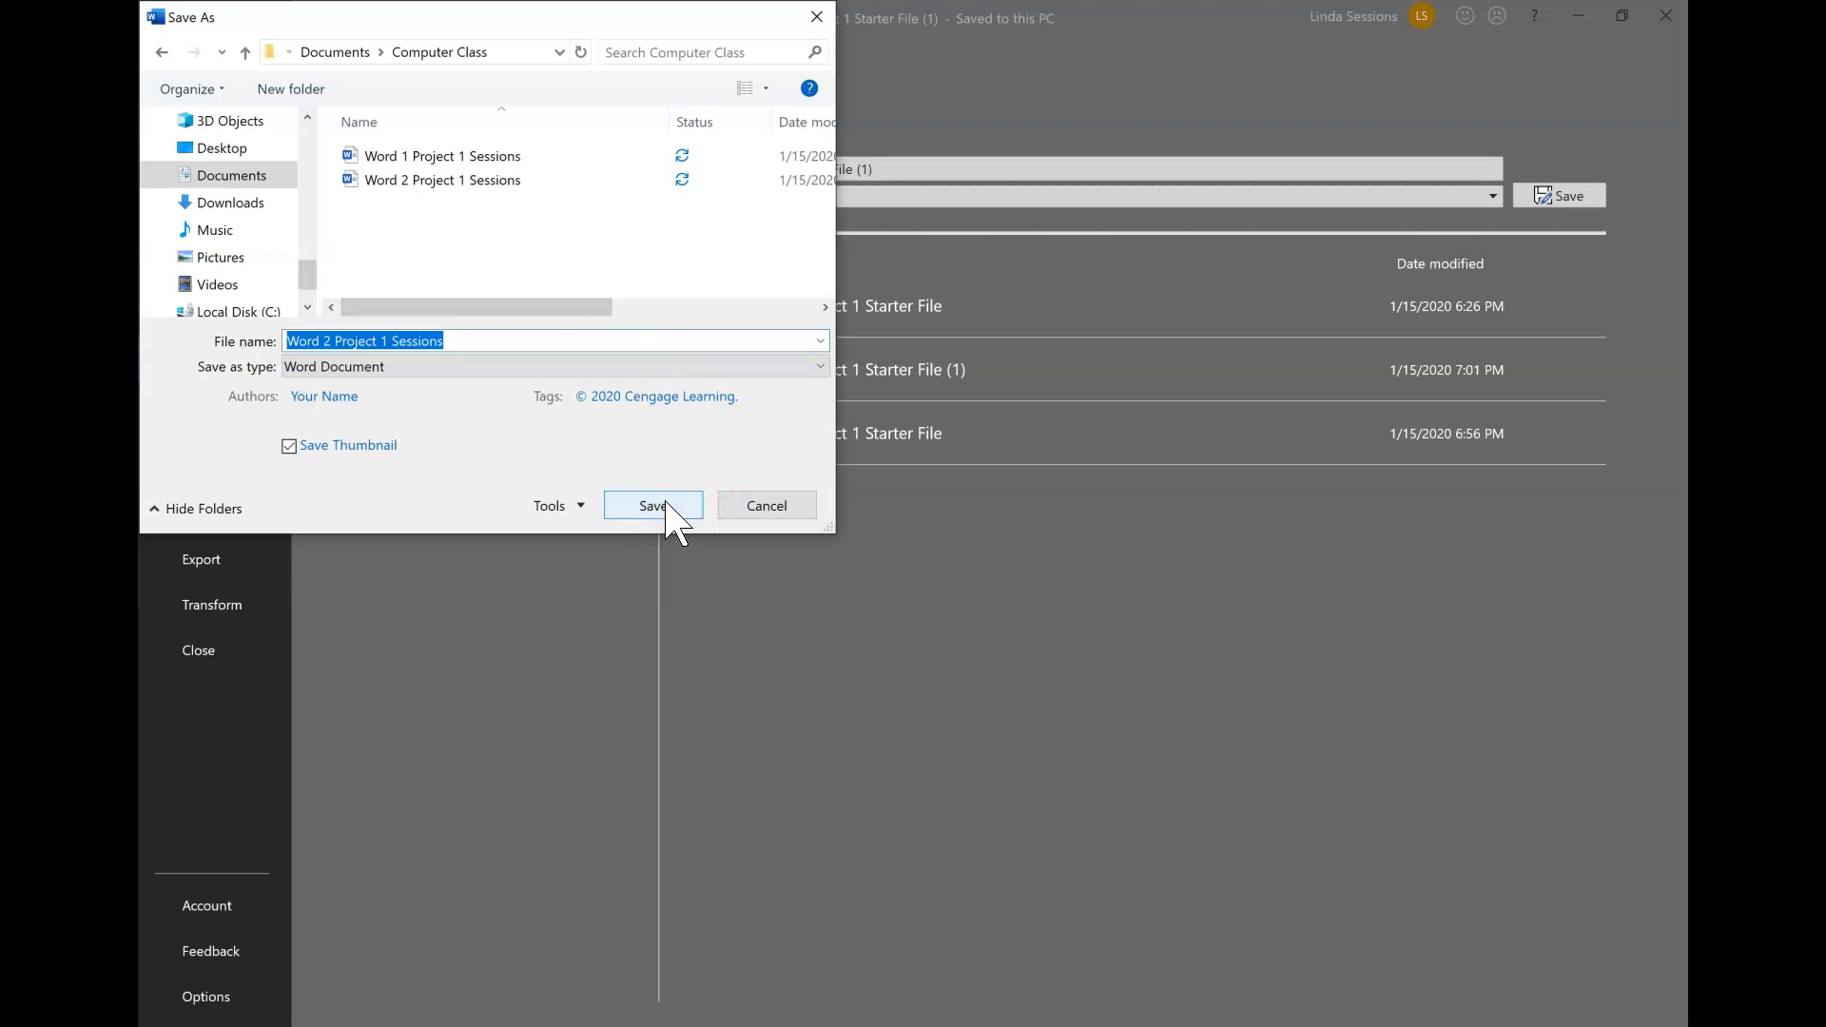
{"action": "left_click", "coordinate": [666, 507]}
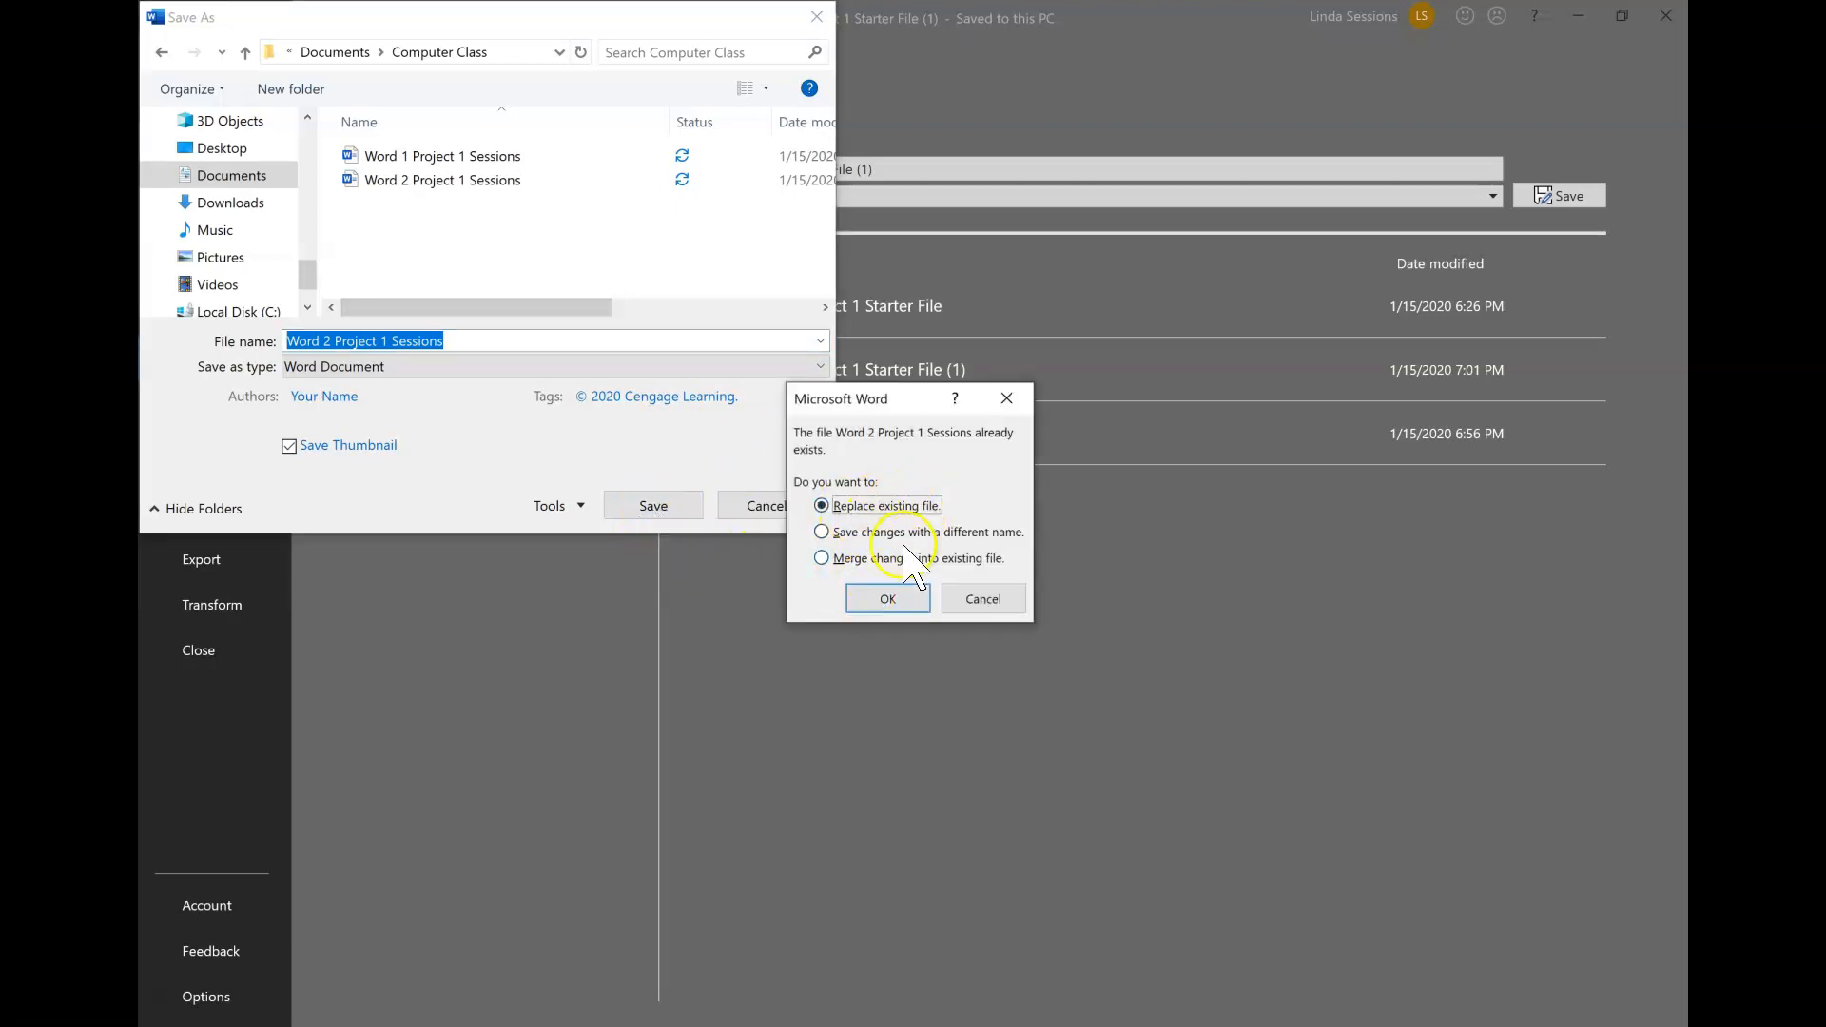
{"action": "left_click", "coordinate": [889, 599]}
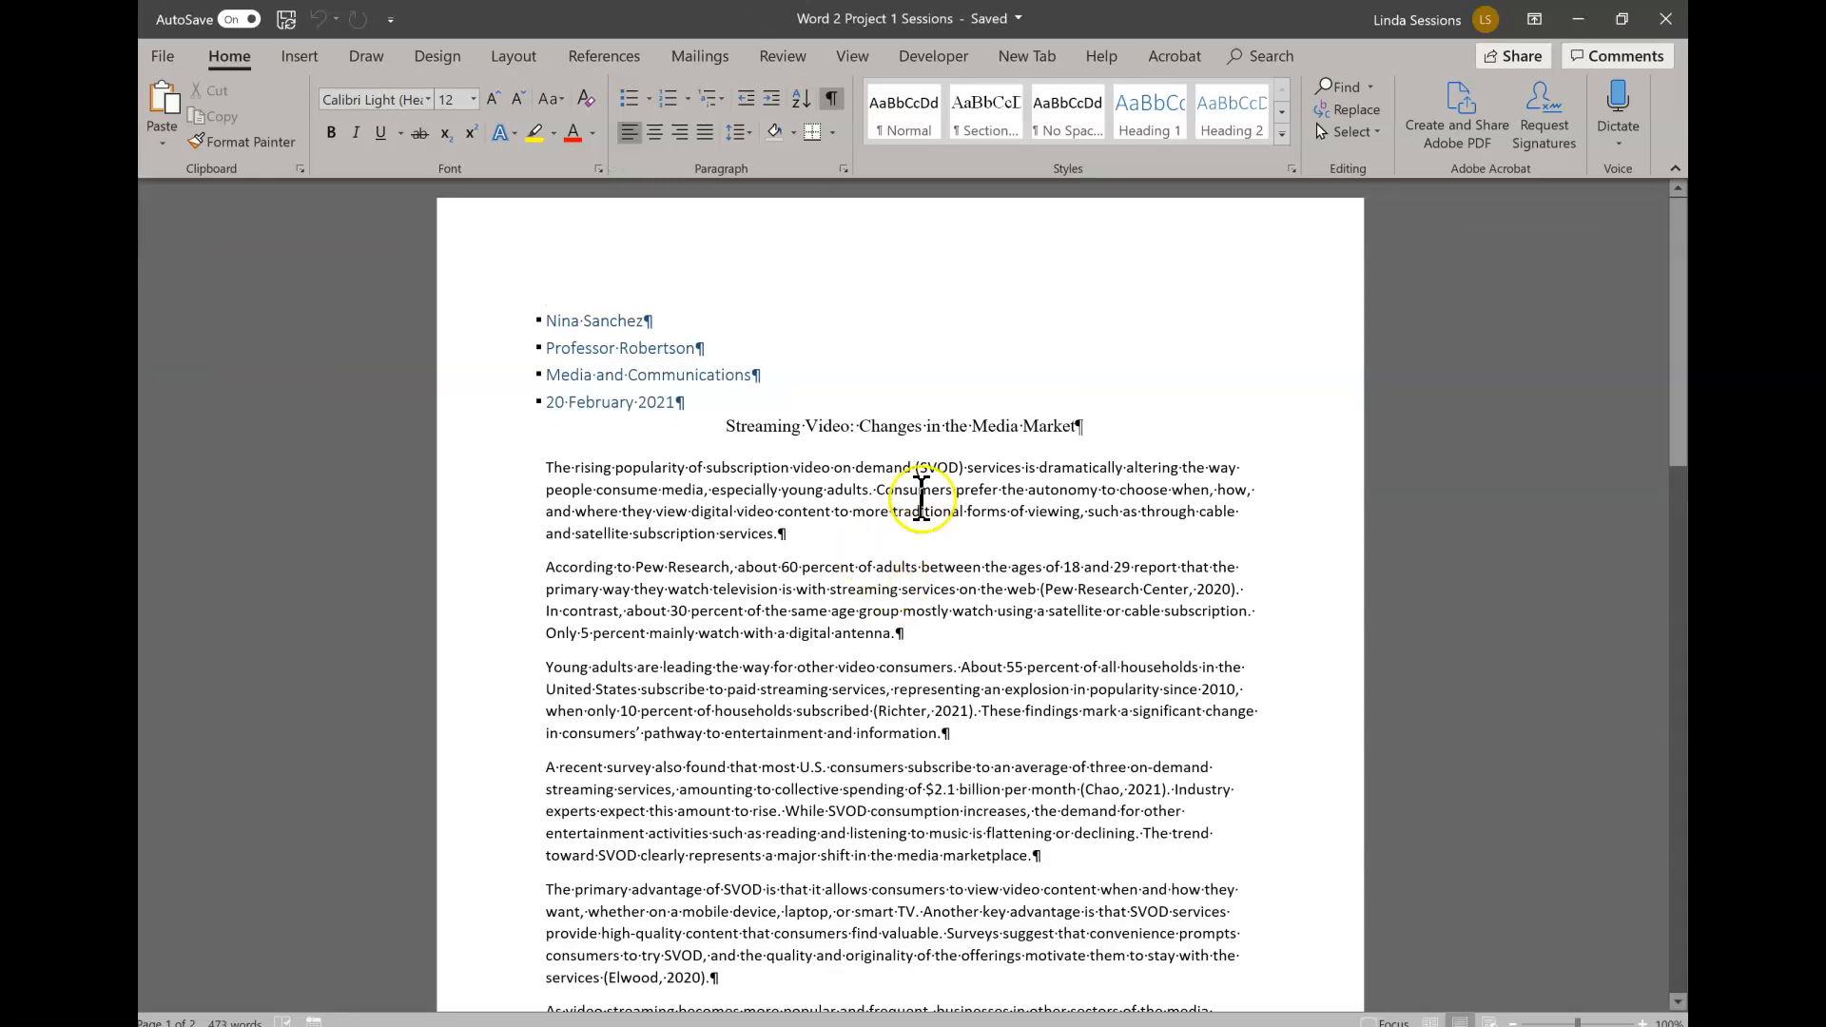
- Enter the student's full name on the blank line after "This file created specifically for" in the footer, and close the footer
{"action": "scroll", "coordinate": [876, 517], "scroll_direction": "down", "scroll_amount": 8}
{"action": "left_click", "coordinate": [761, 794]}
{"action": "double_click", "coordinate": [768, 789]}
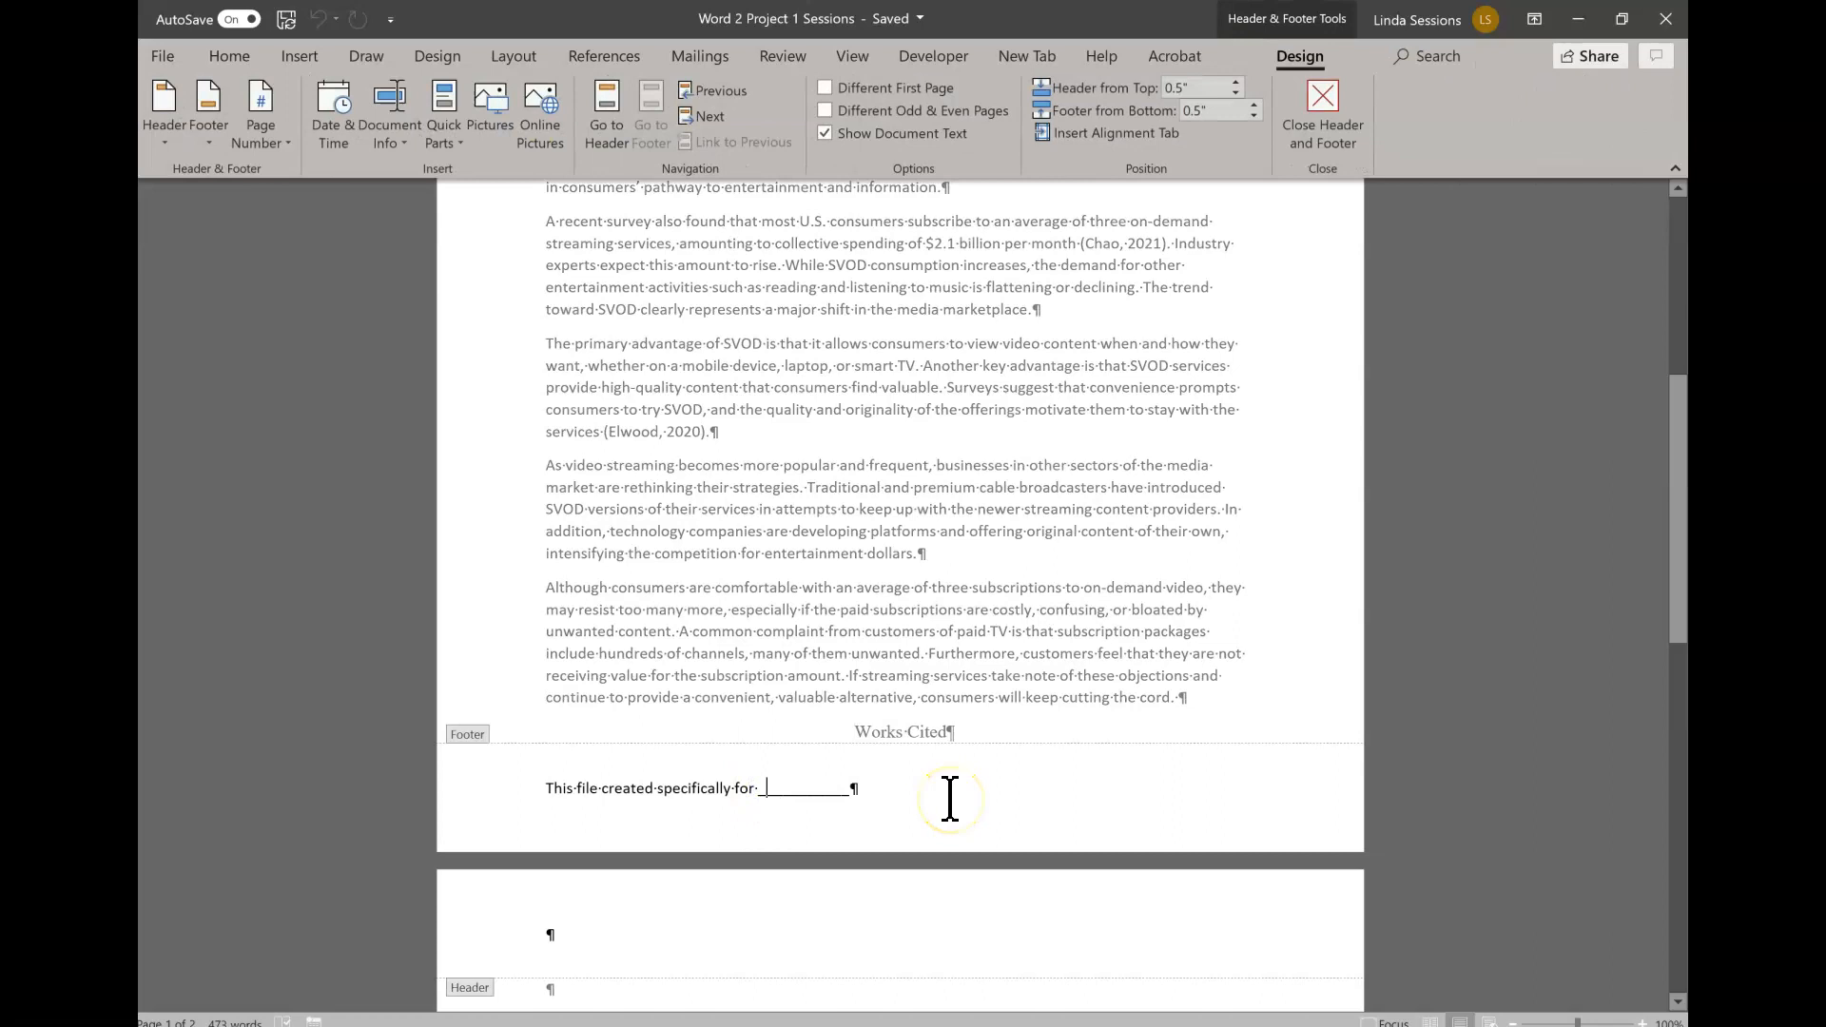
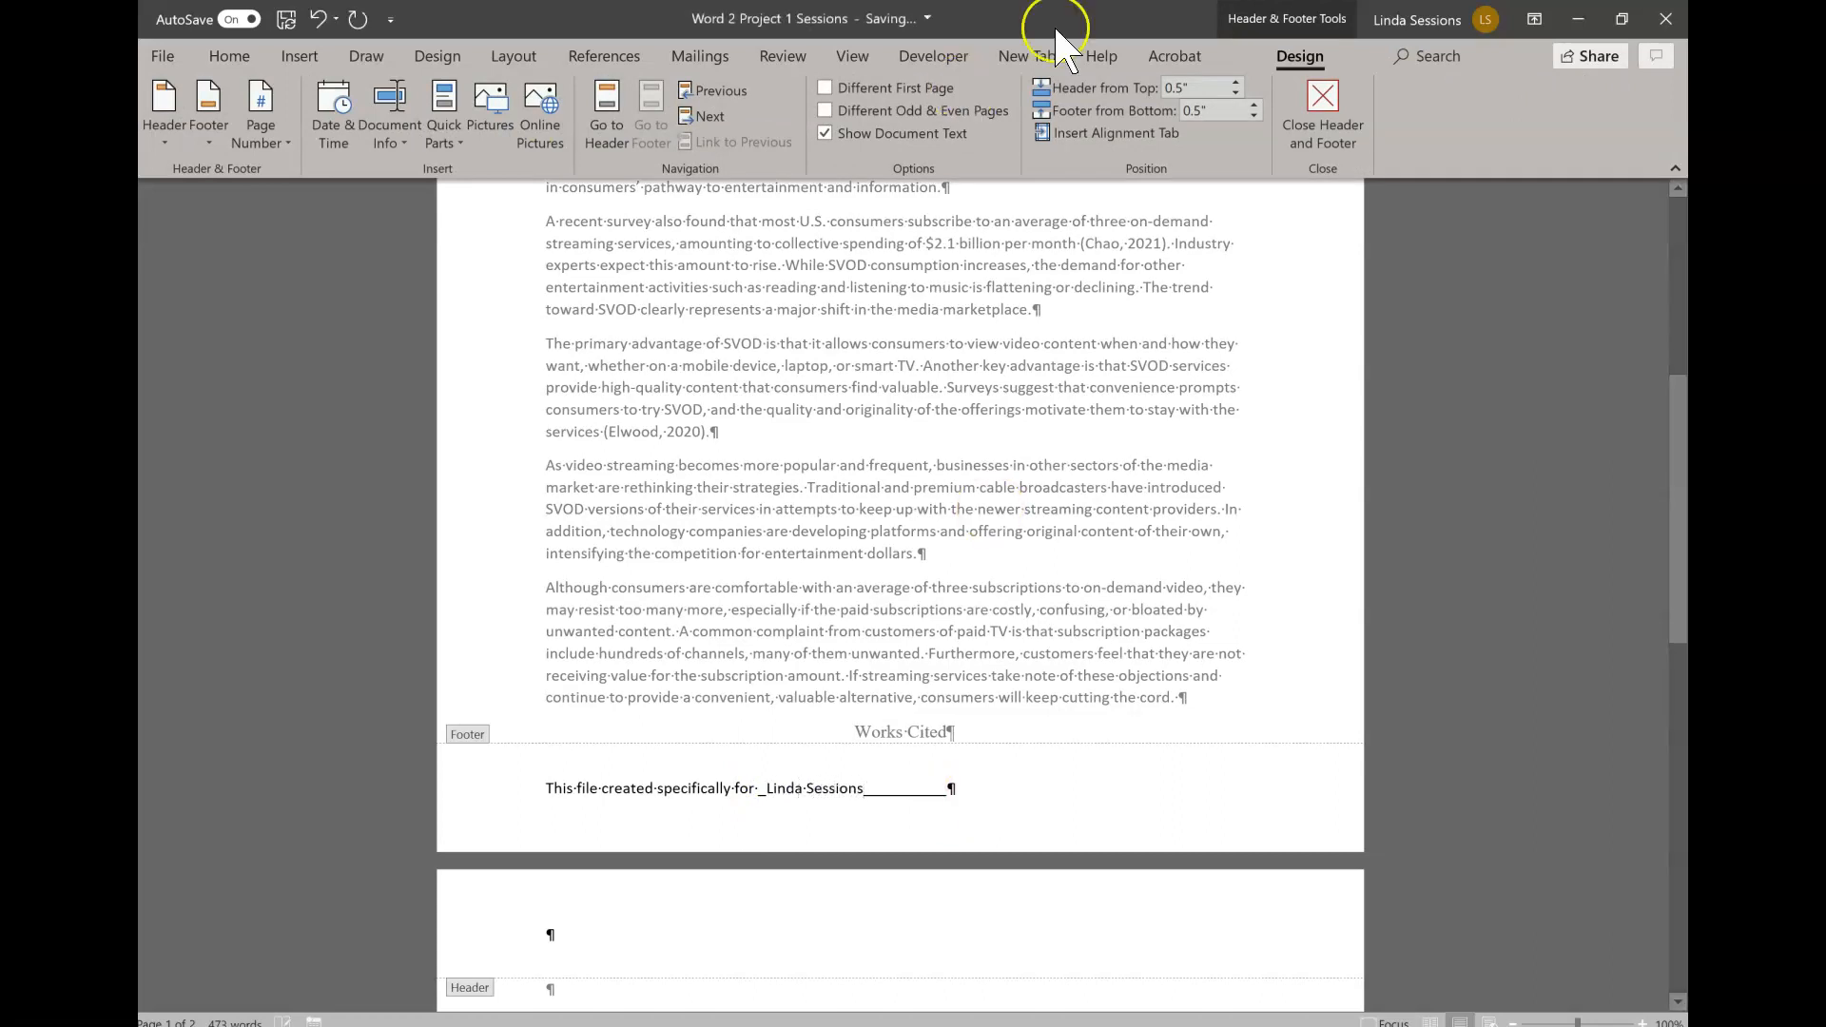
{"action": "left_click", "coordinate": [1325, 101]}
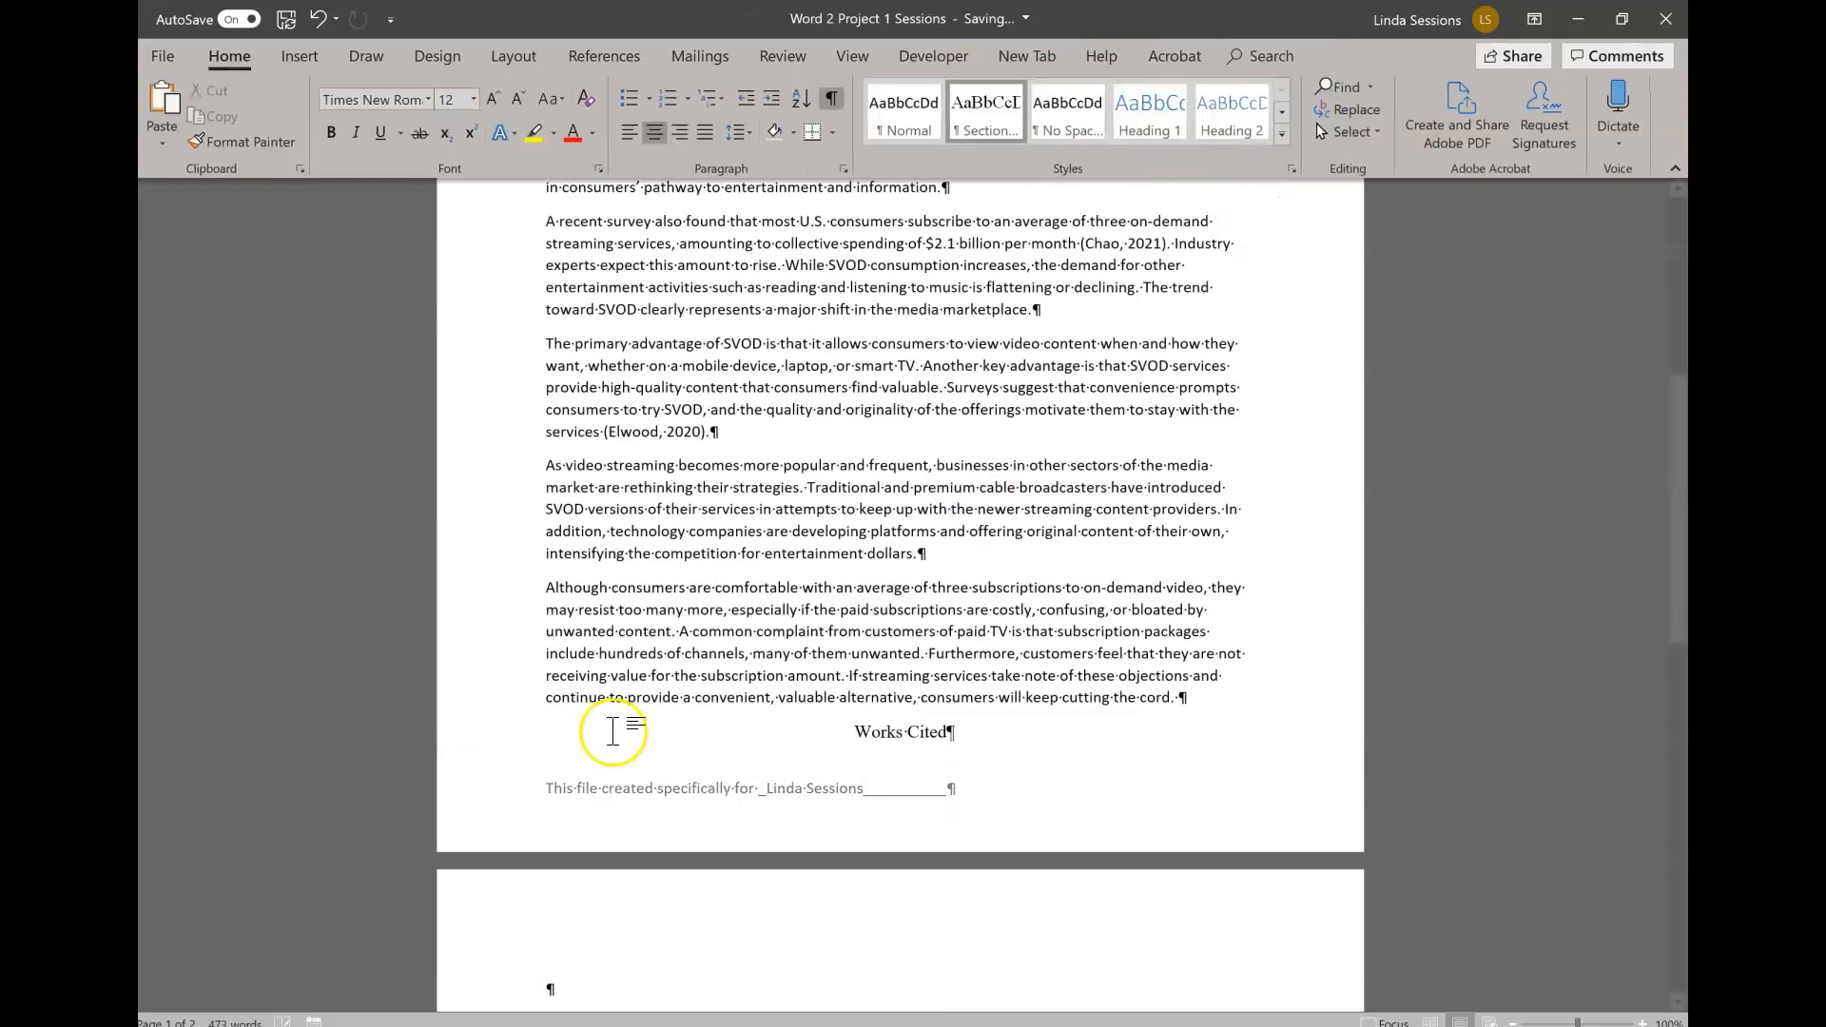
- Change the document's citation and bibliography style to MLA Seventh Edition
{"action": "scroll", "coordinate": [732, 533], "scroll_direction": "up", "scroll_amount": 4}
{"action": "scroll", "coordinate": [743, 556], "scroll_direction": "up", "scroll_amount": 5}
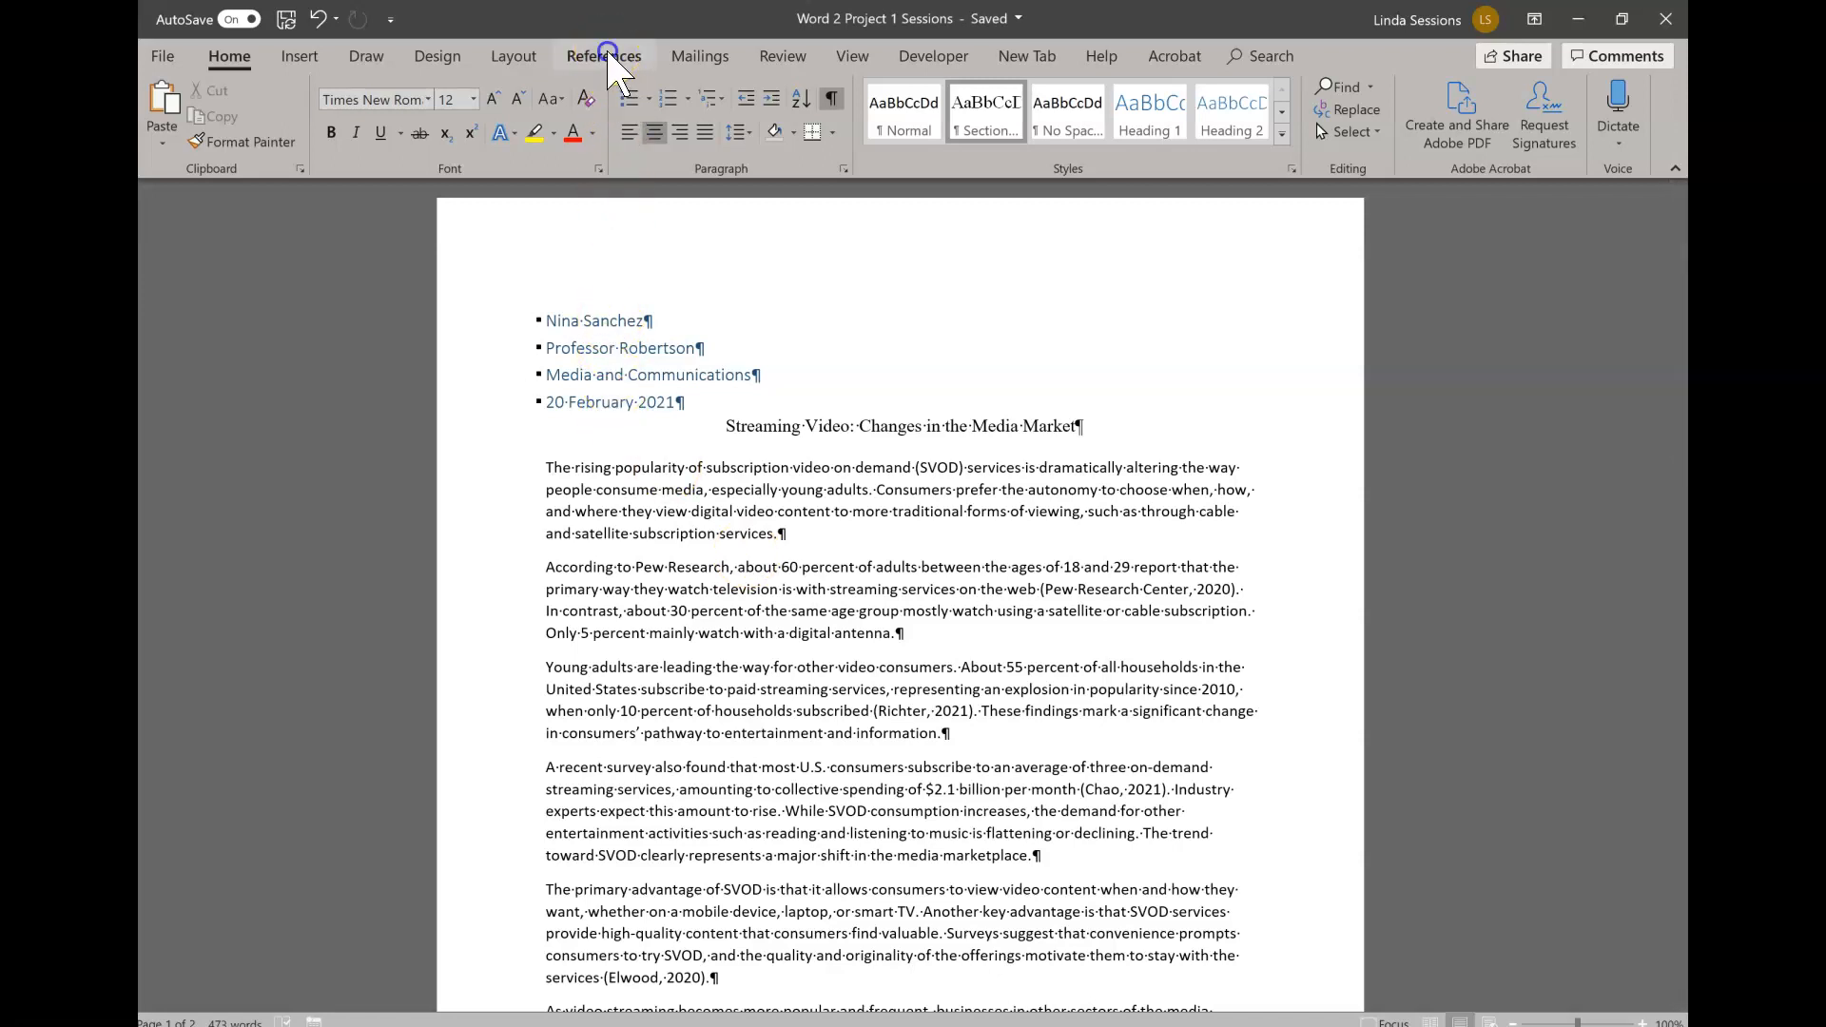
{"action": "left_click", "coordinate": [606, 55]}
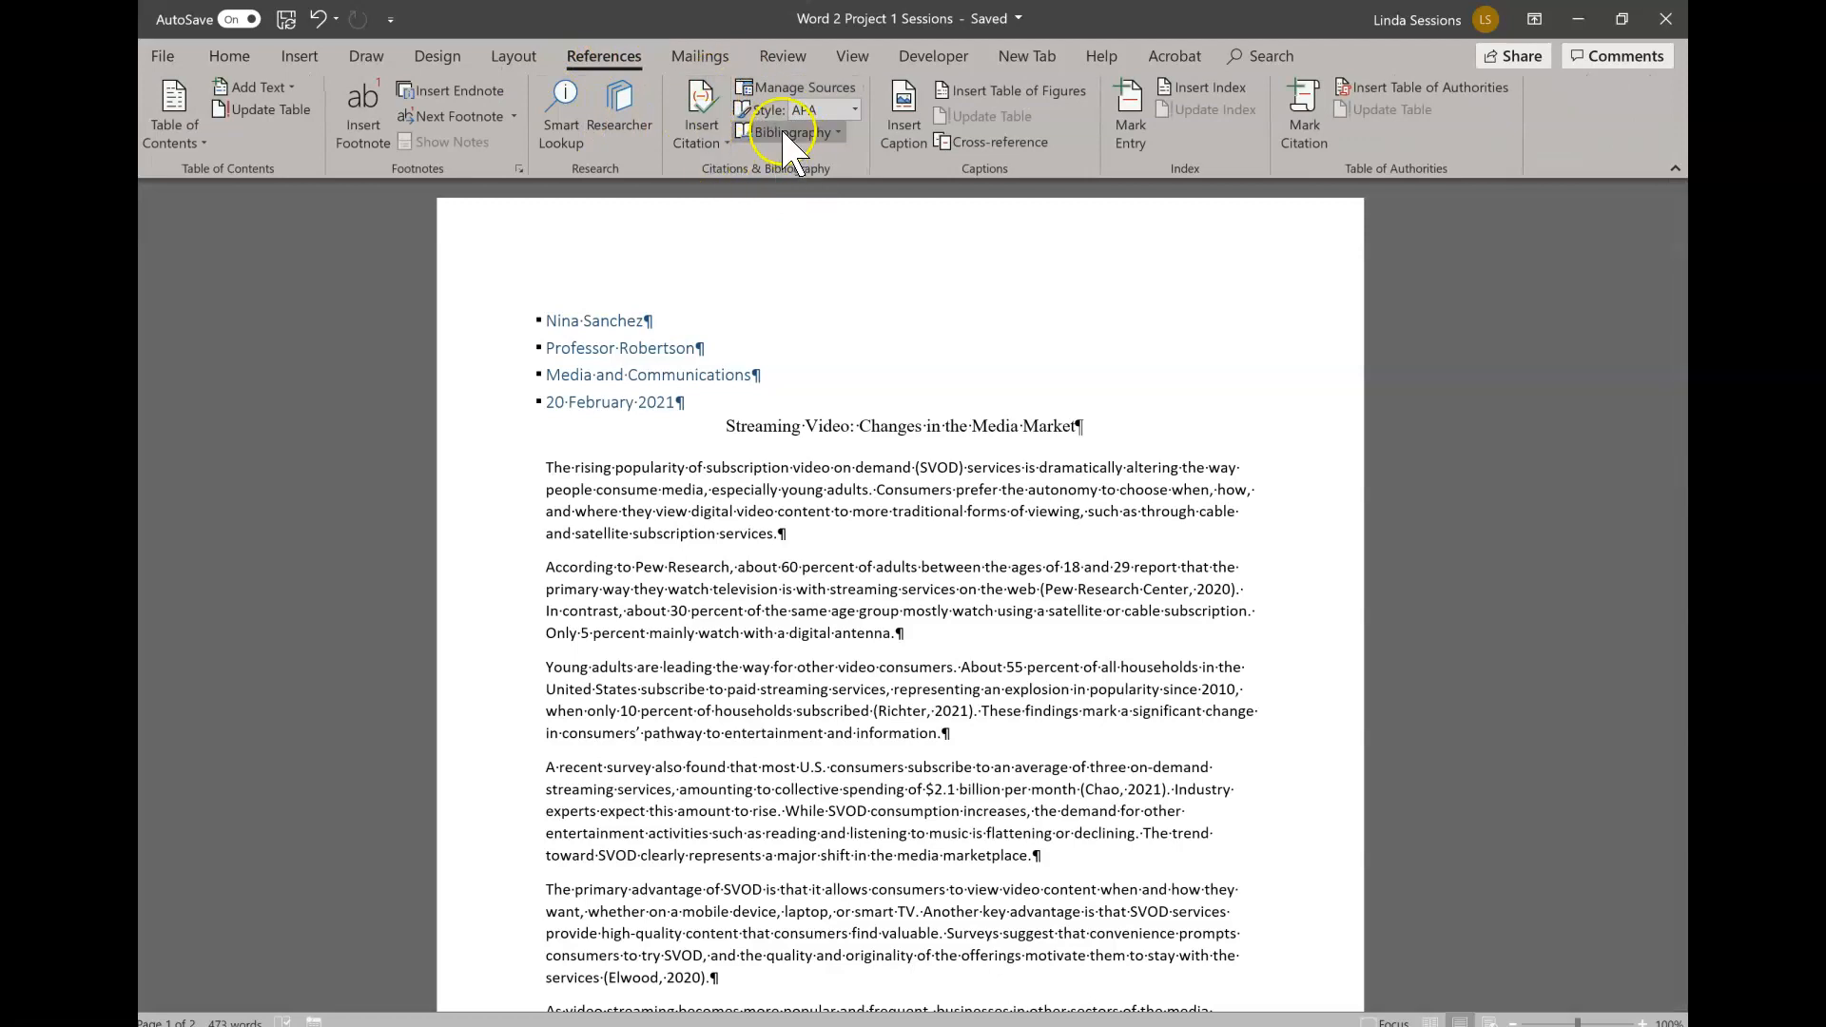
{"action": "left_click", "coordinate": [854, 114]}
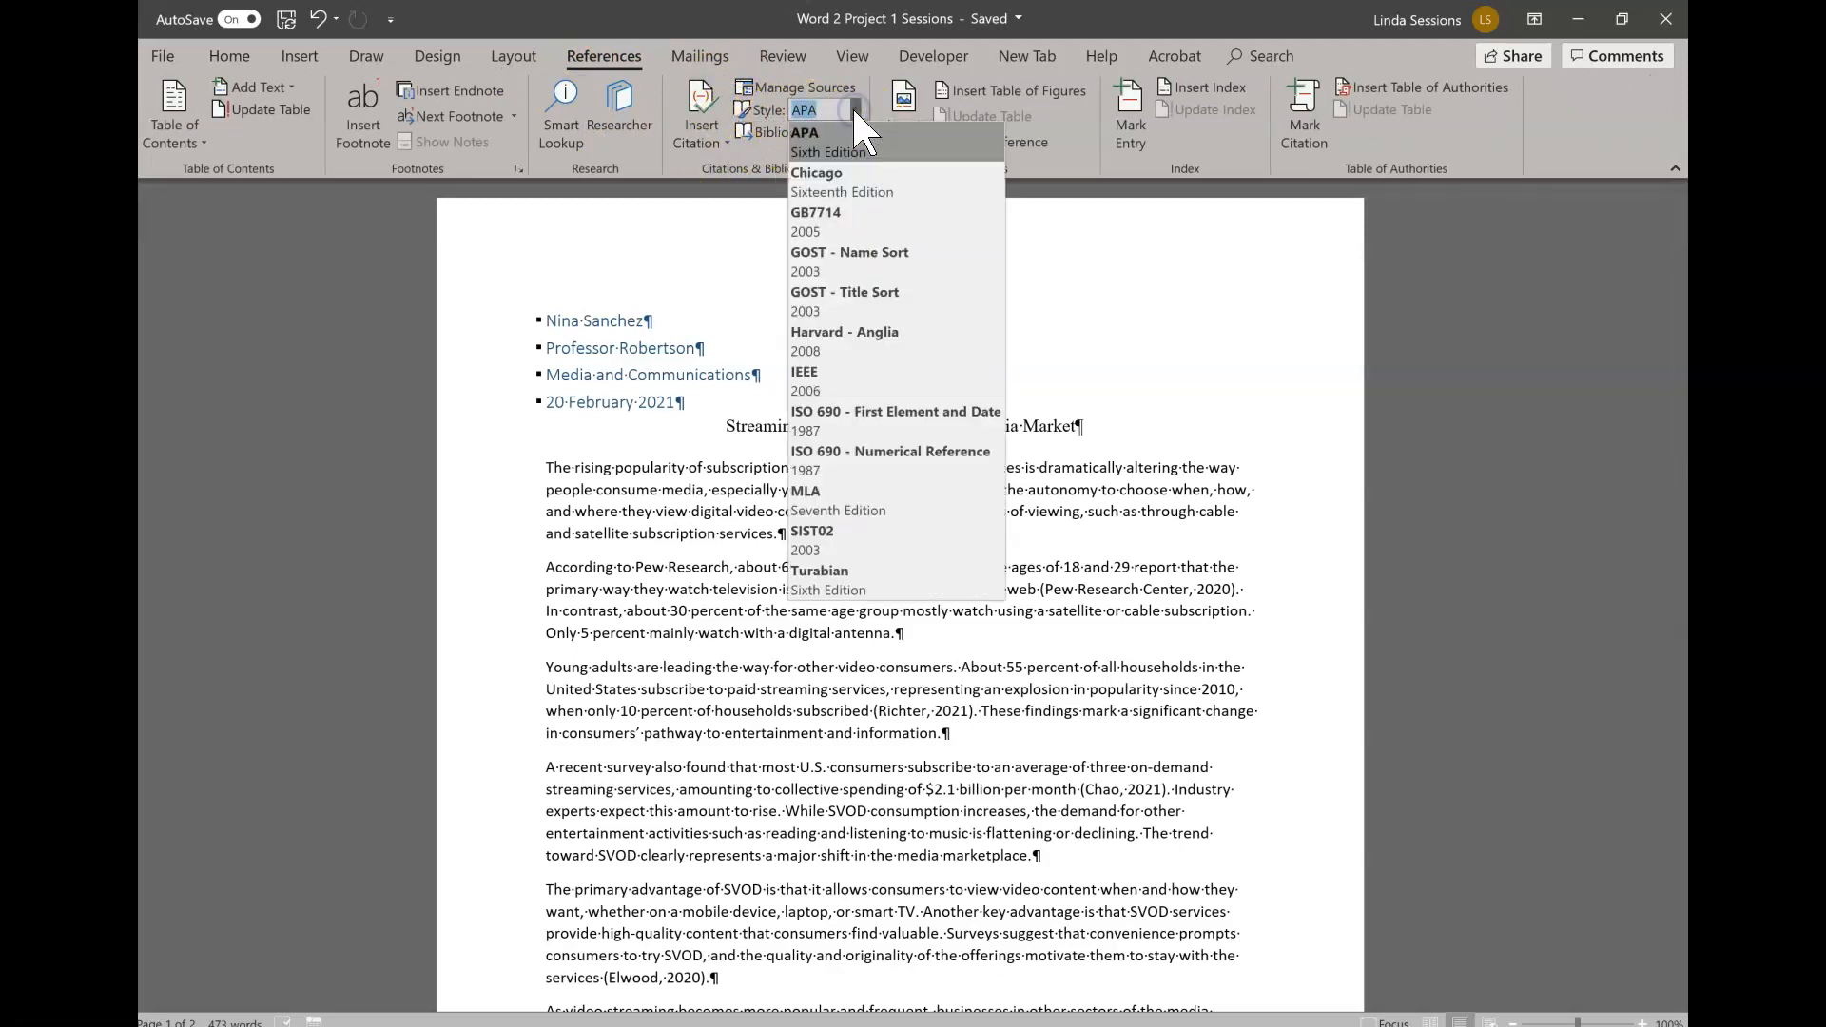
{"action": "left_click", "coordinate": [823, 501]}
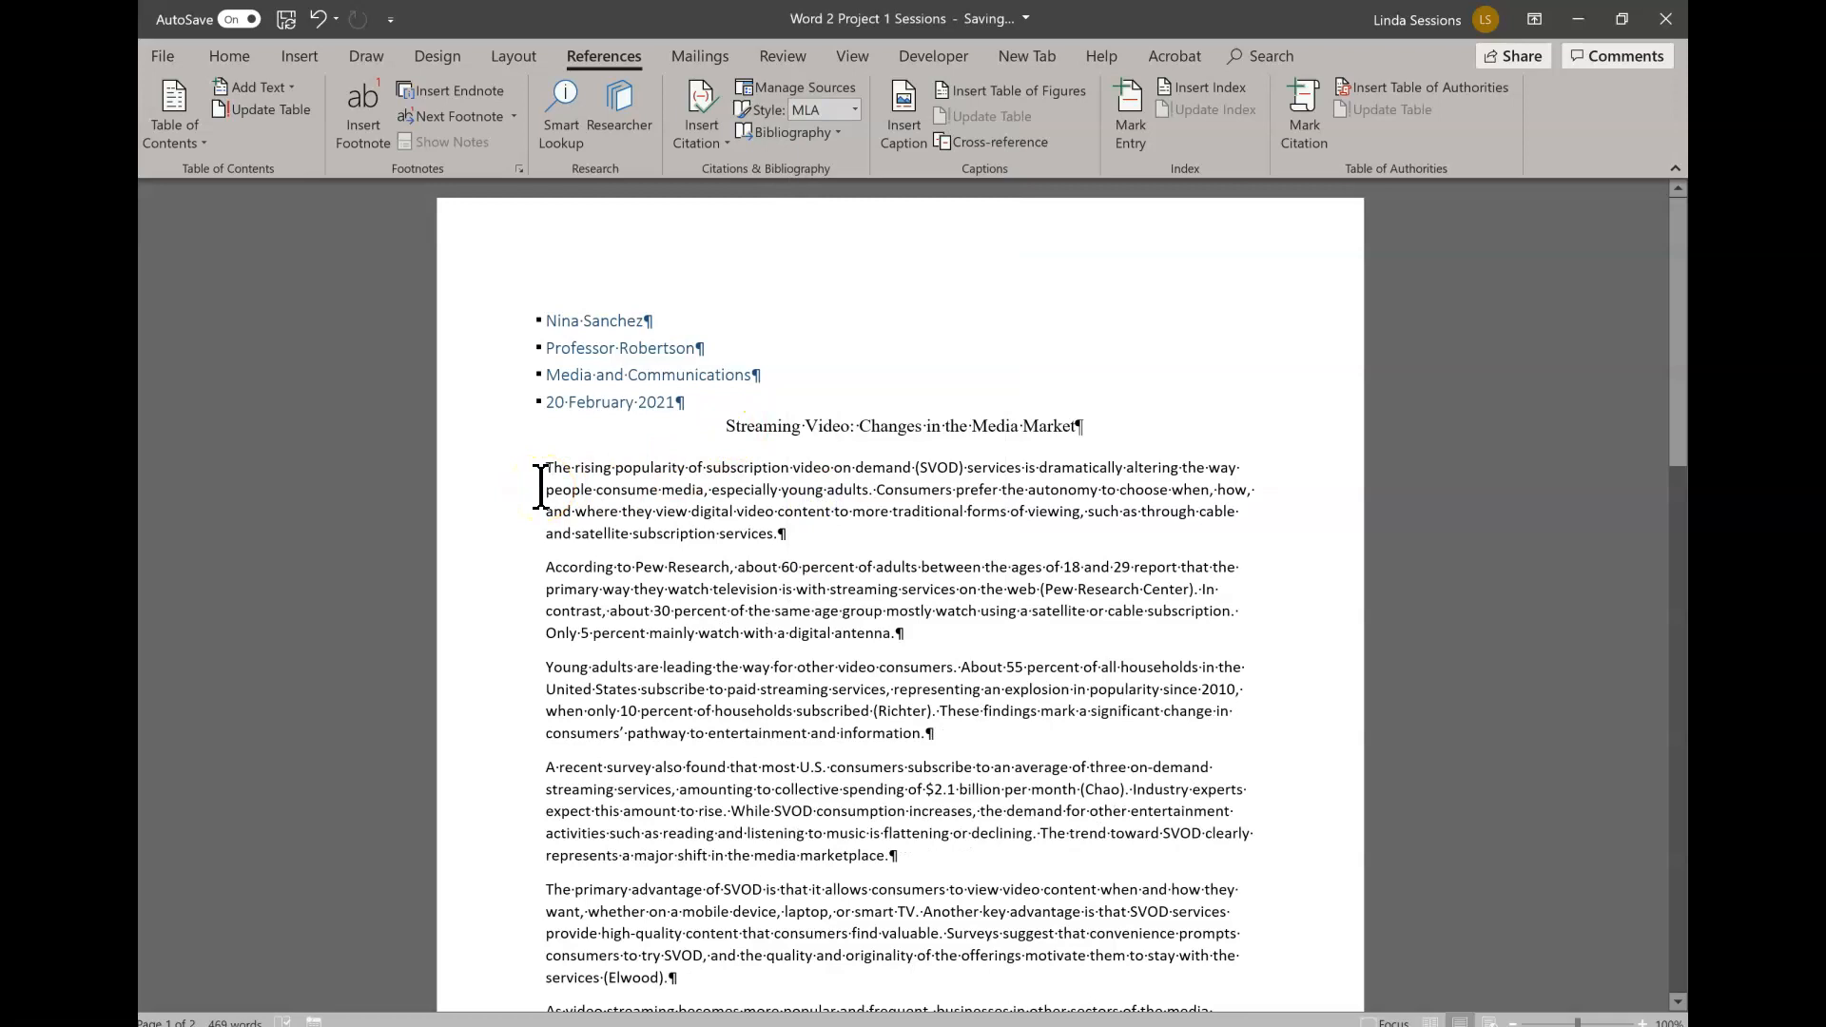
- Set the first body paragraph, beginning "The rising popularity", to Times New Roman at 12 points
{"action": "left_click", "coordinate": [545, 487]}
{"action": "left_click", "coordinate": [538, 469]}
{"action": "left_click_drag", "start_coordinate": [538, 468], "coordinate": [816, 528]}
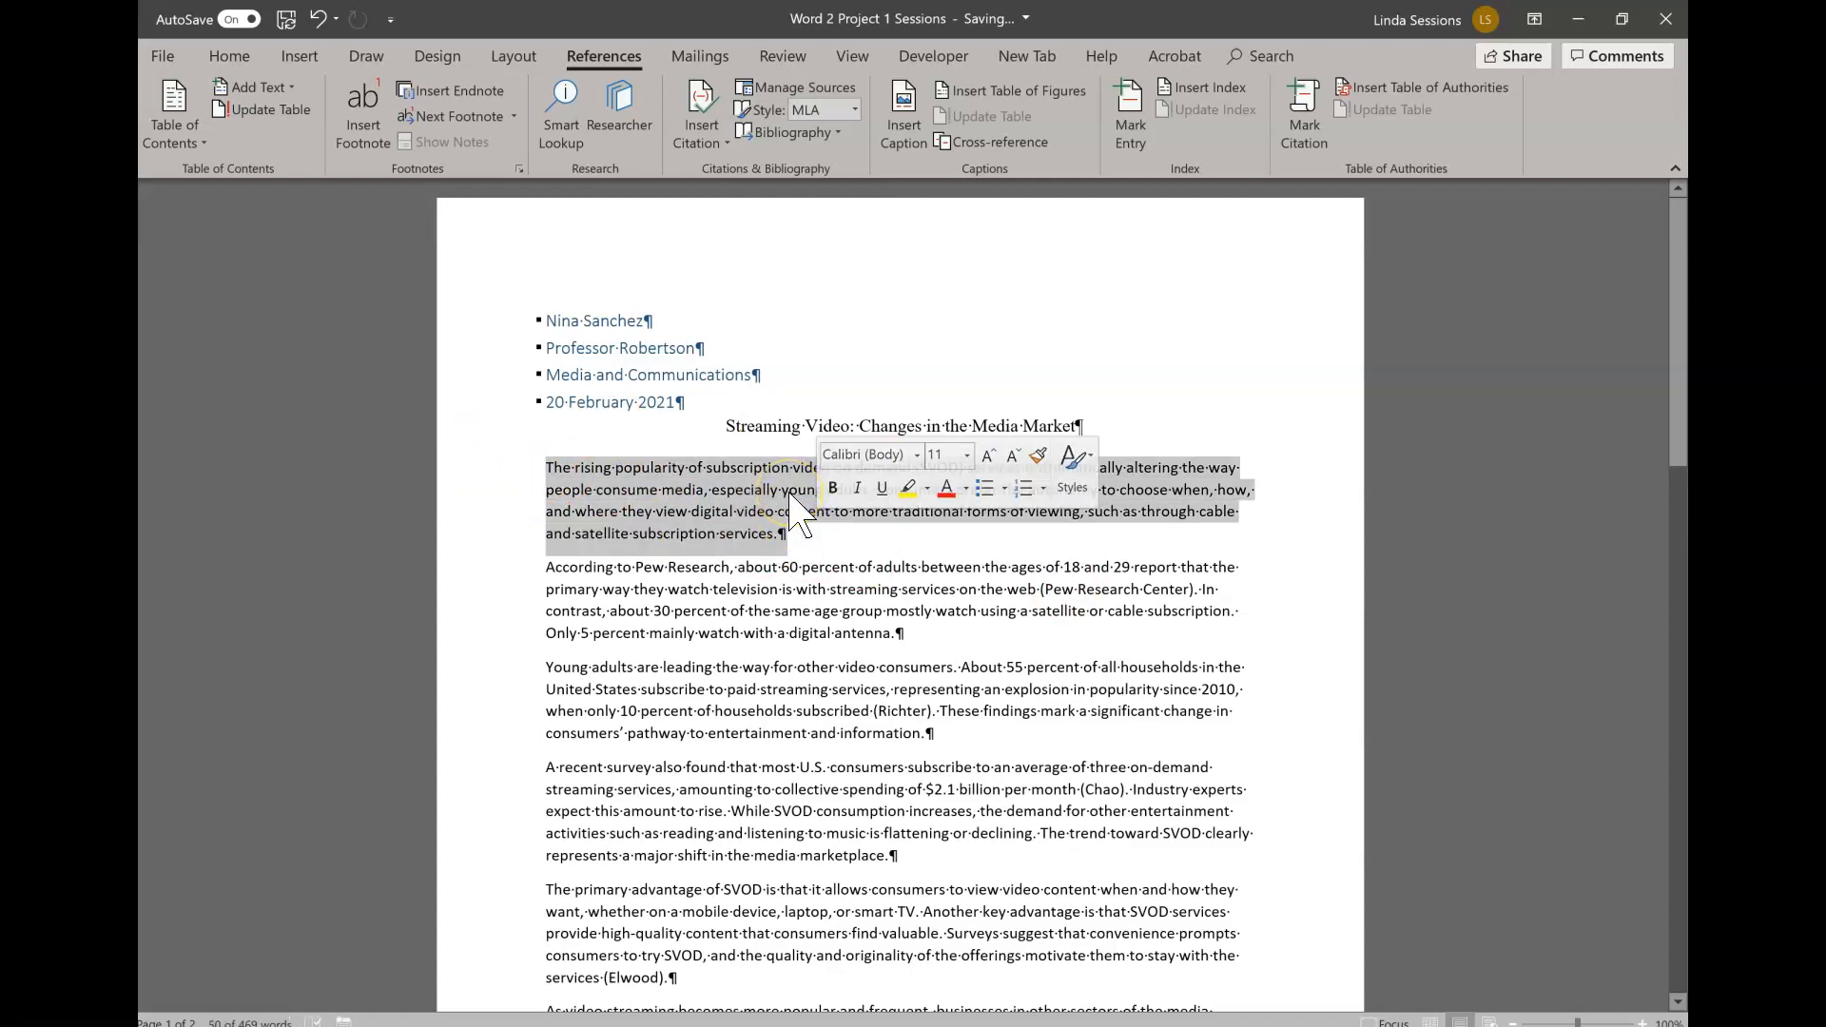
{"action": "left_click", "coordinate": [228, 56]}
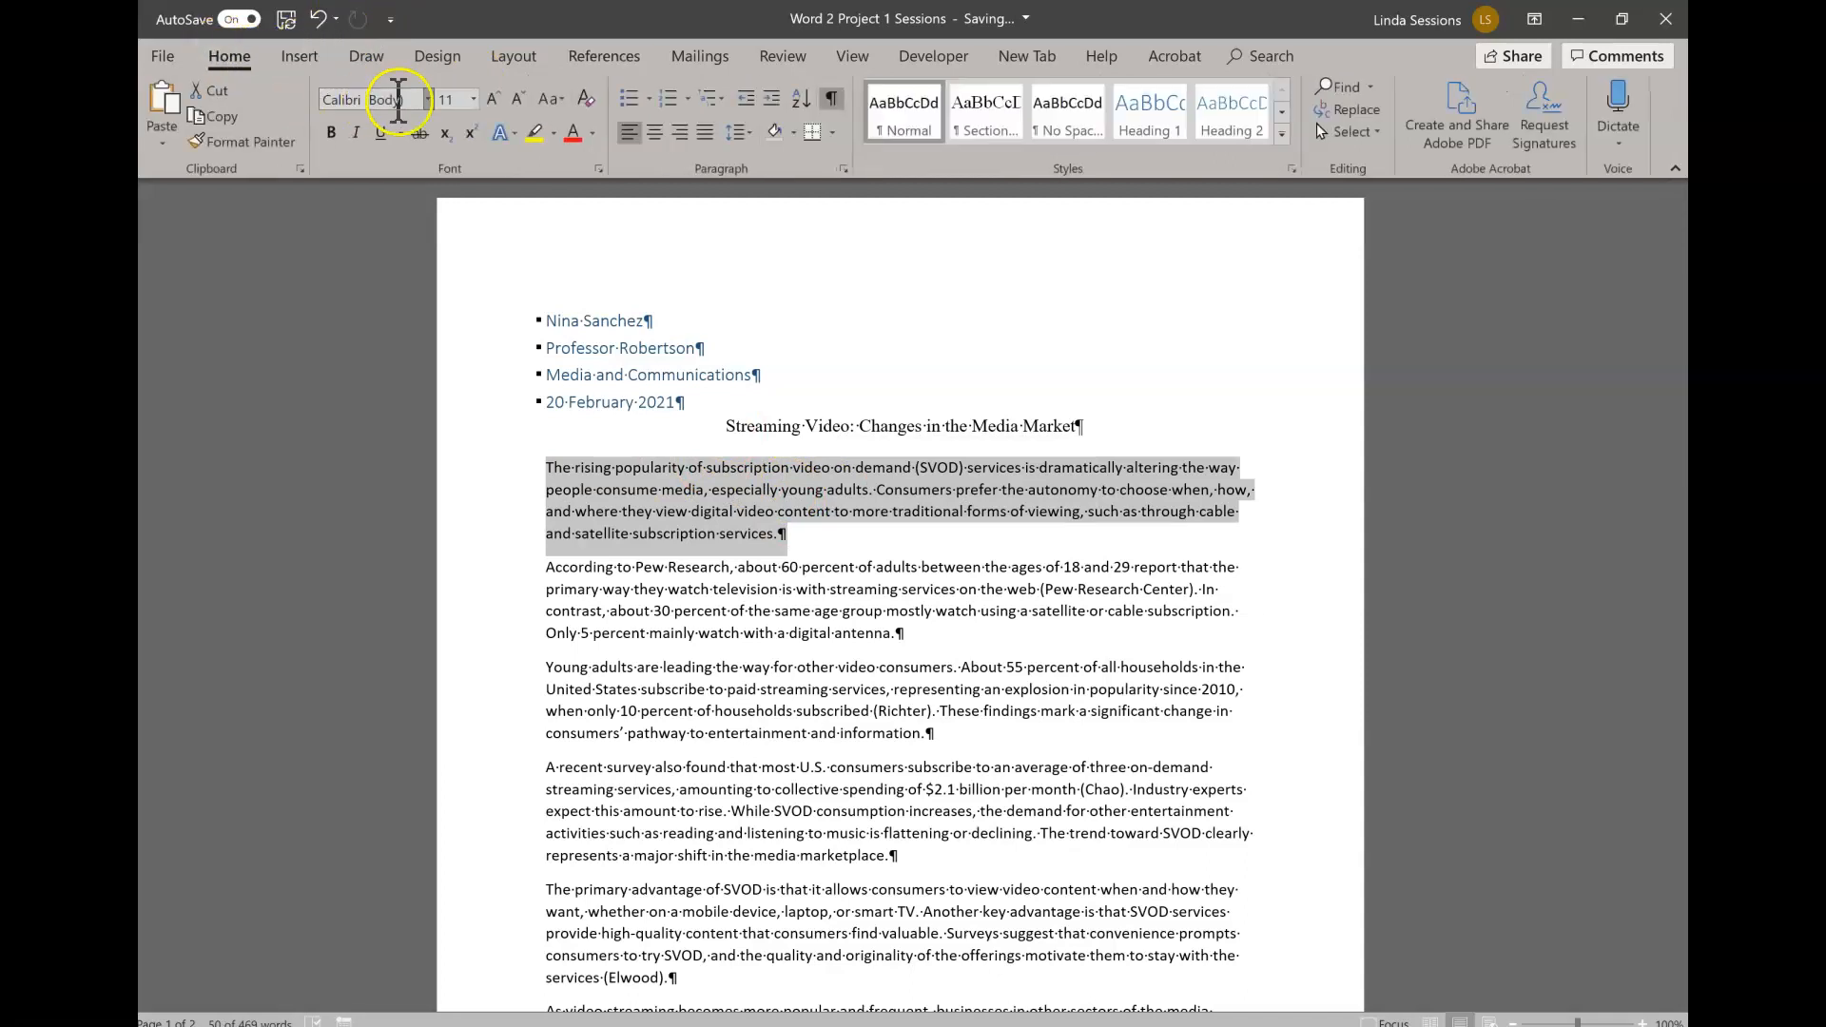
{"action": "left_click", "coordinate": [427, 100]}
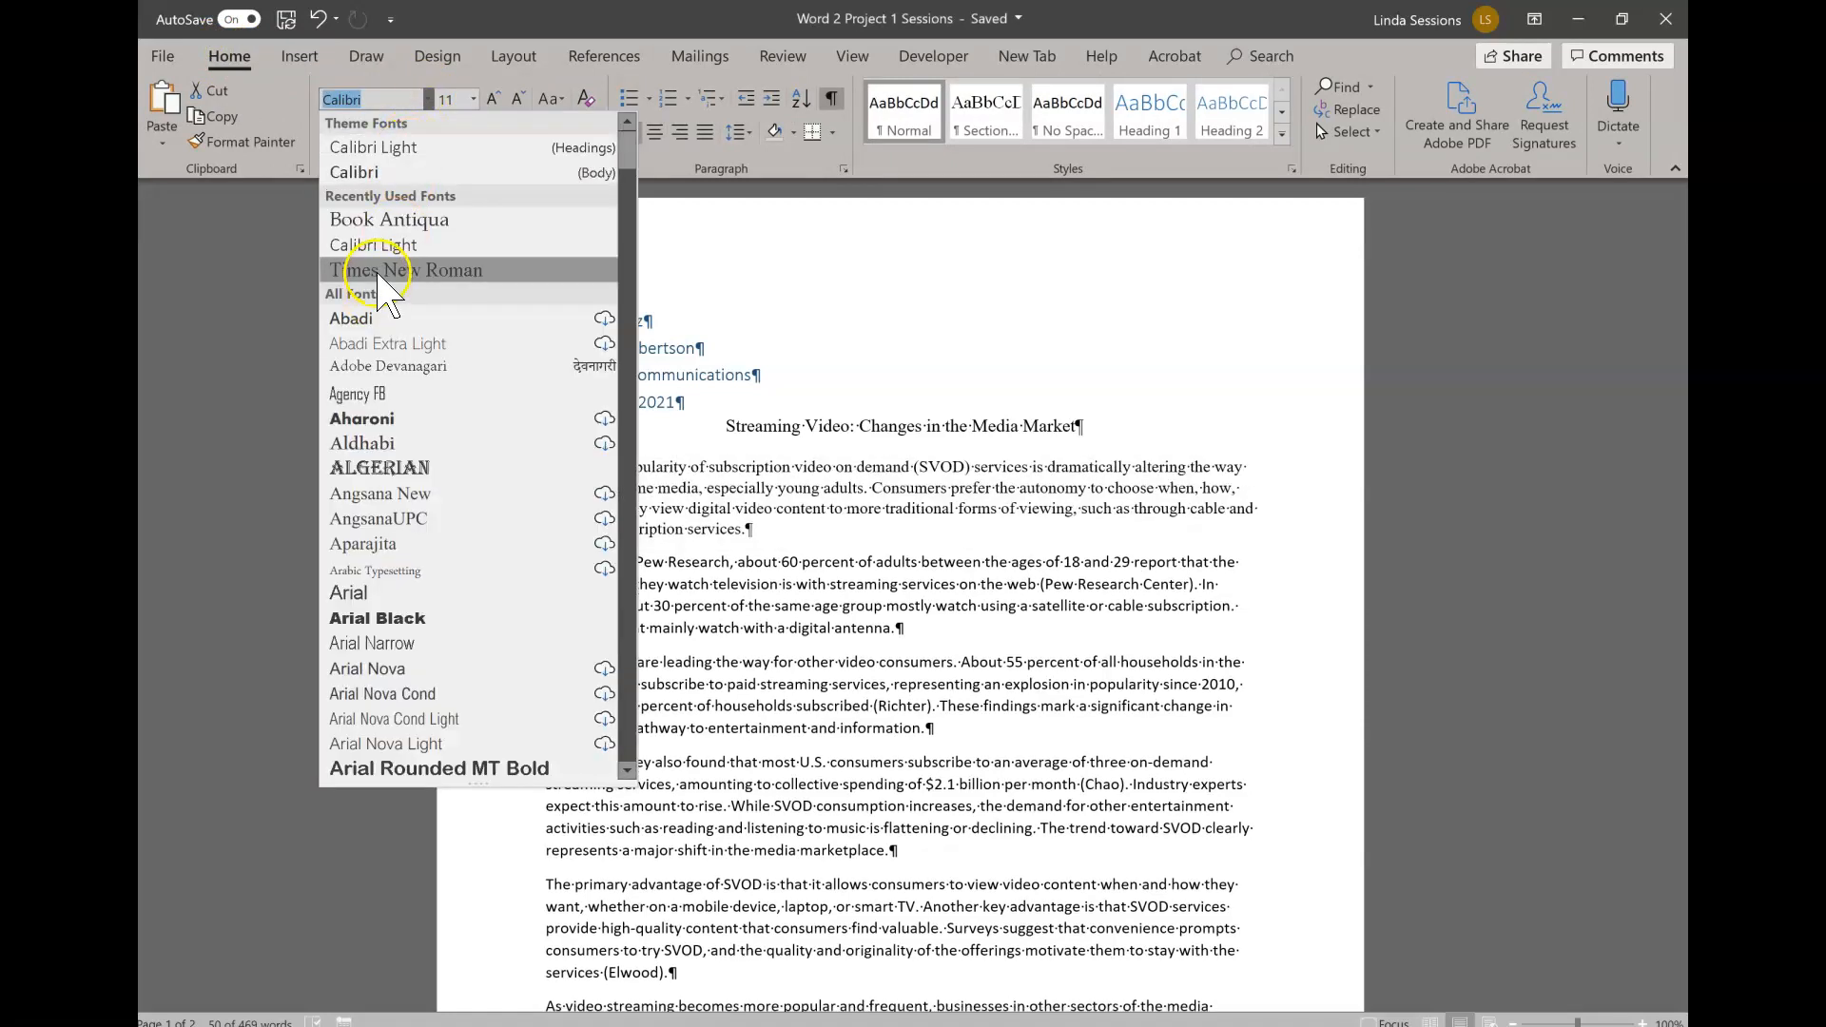
{"action": "left_click", "coordinate": [377, 272]}
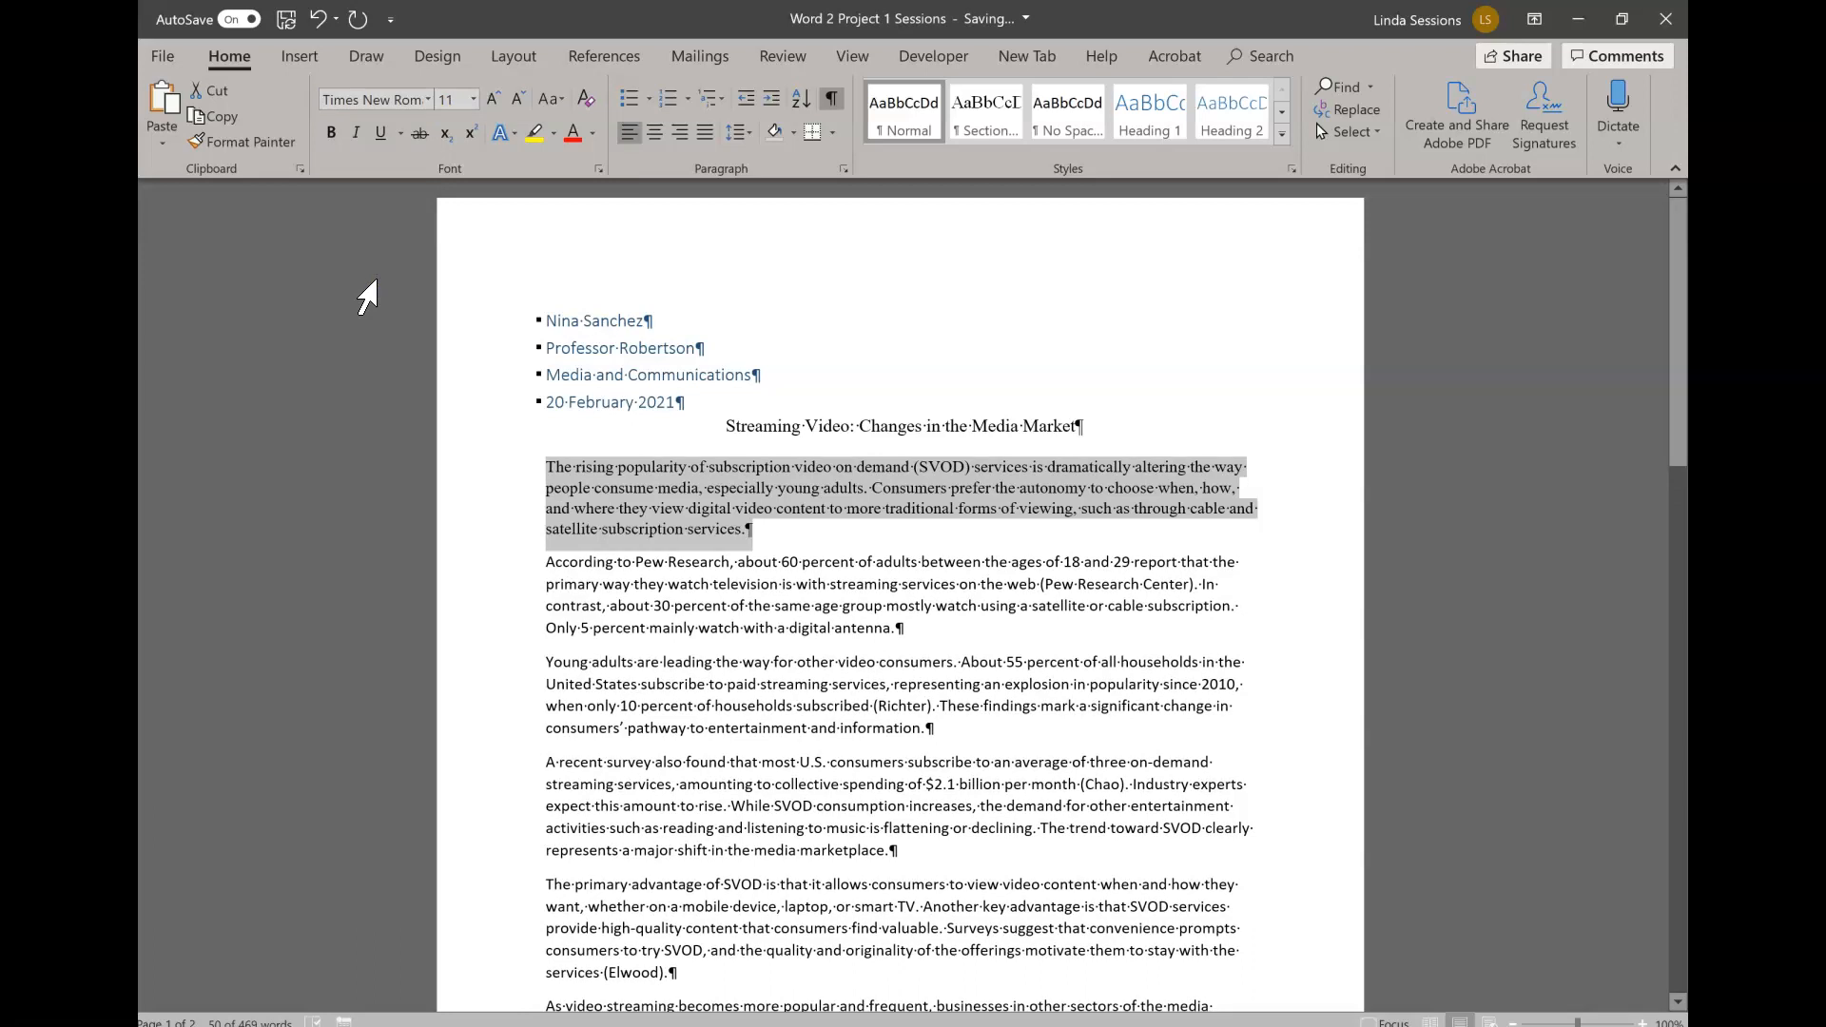
{"action": "left_click", "coordinate": [472, 99]}
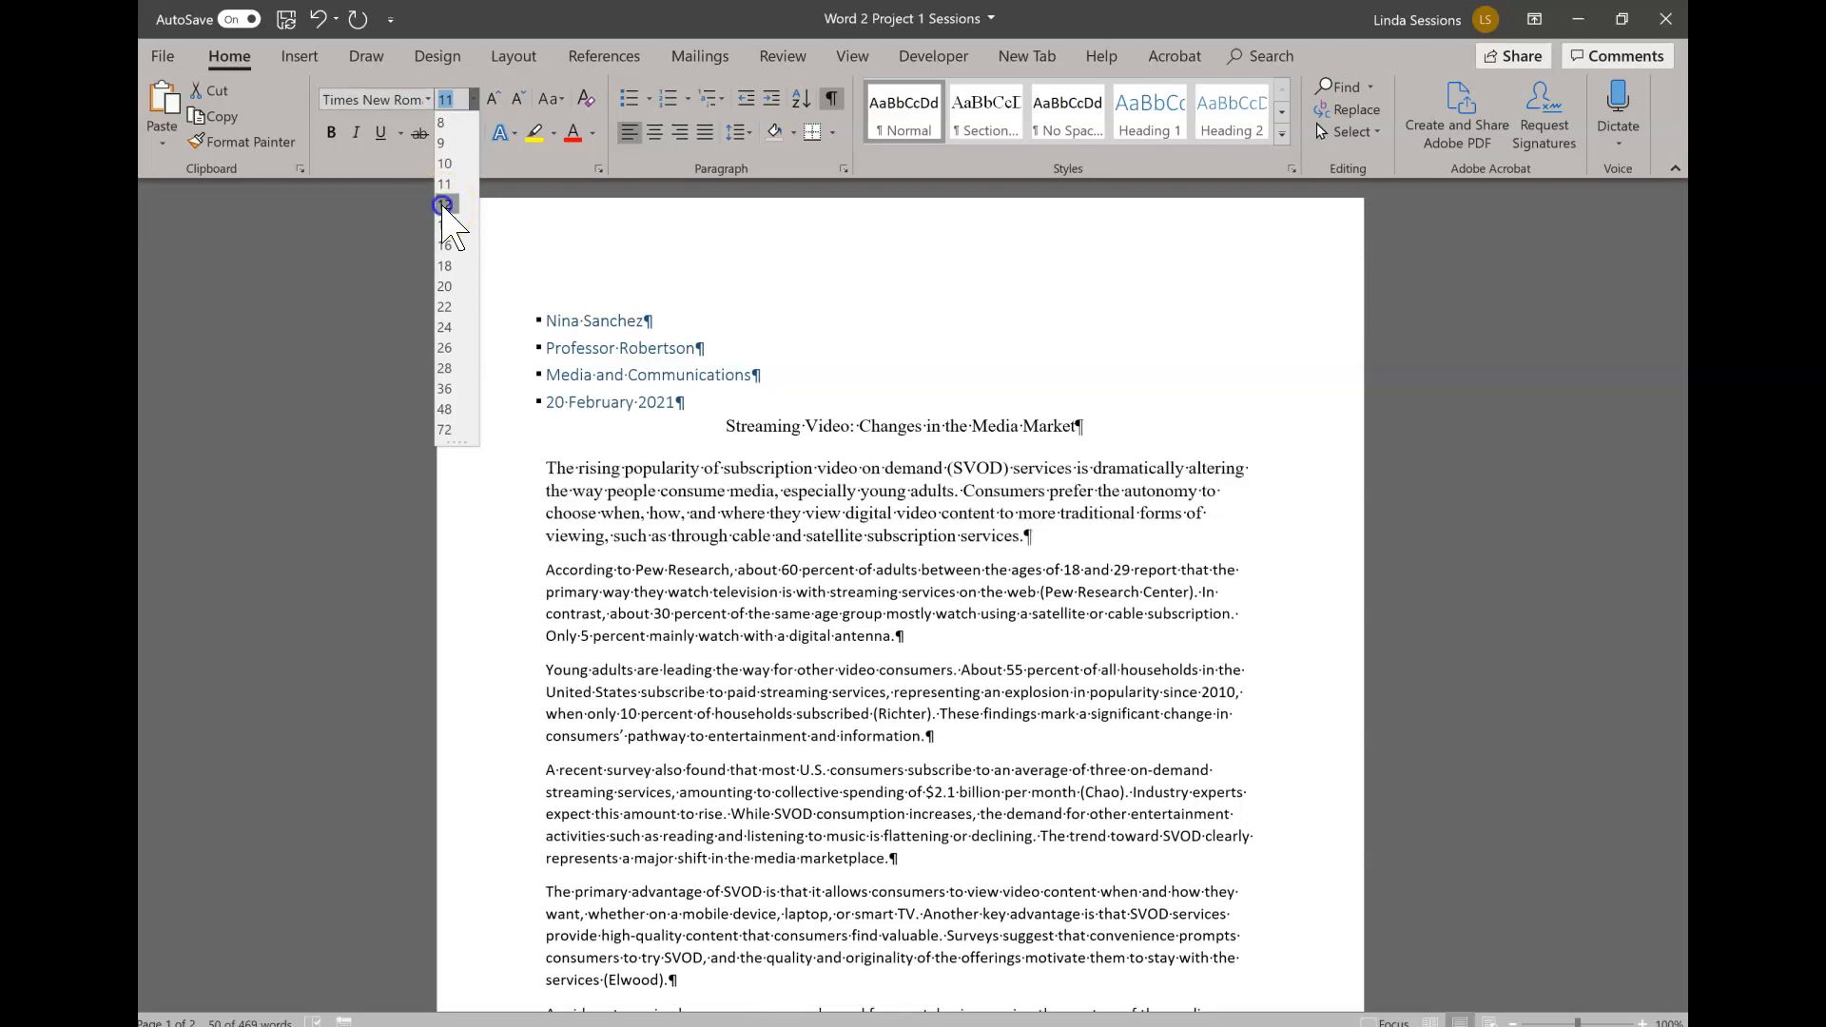
{"action": "left_click", "coordinate": [443, 205]}
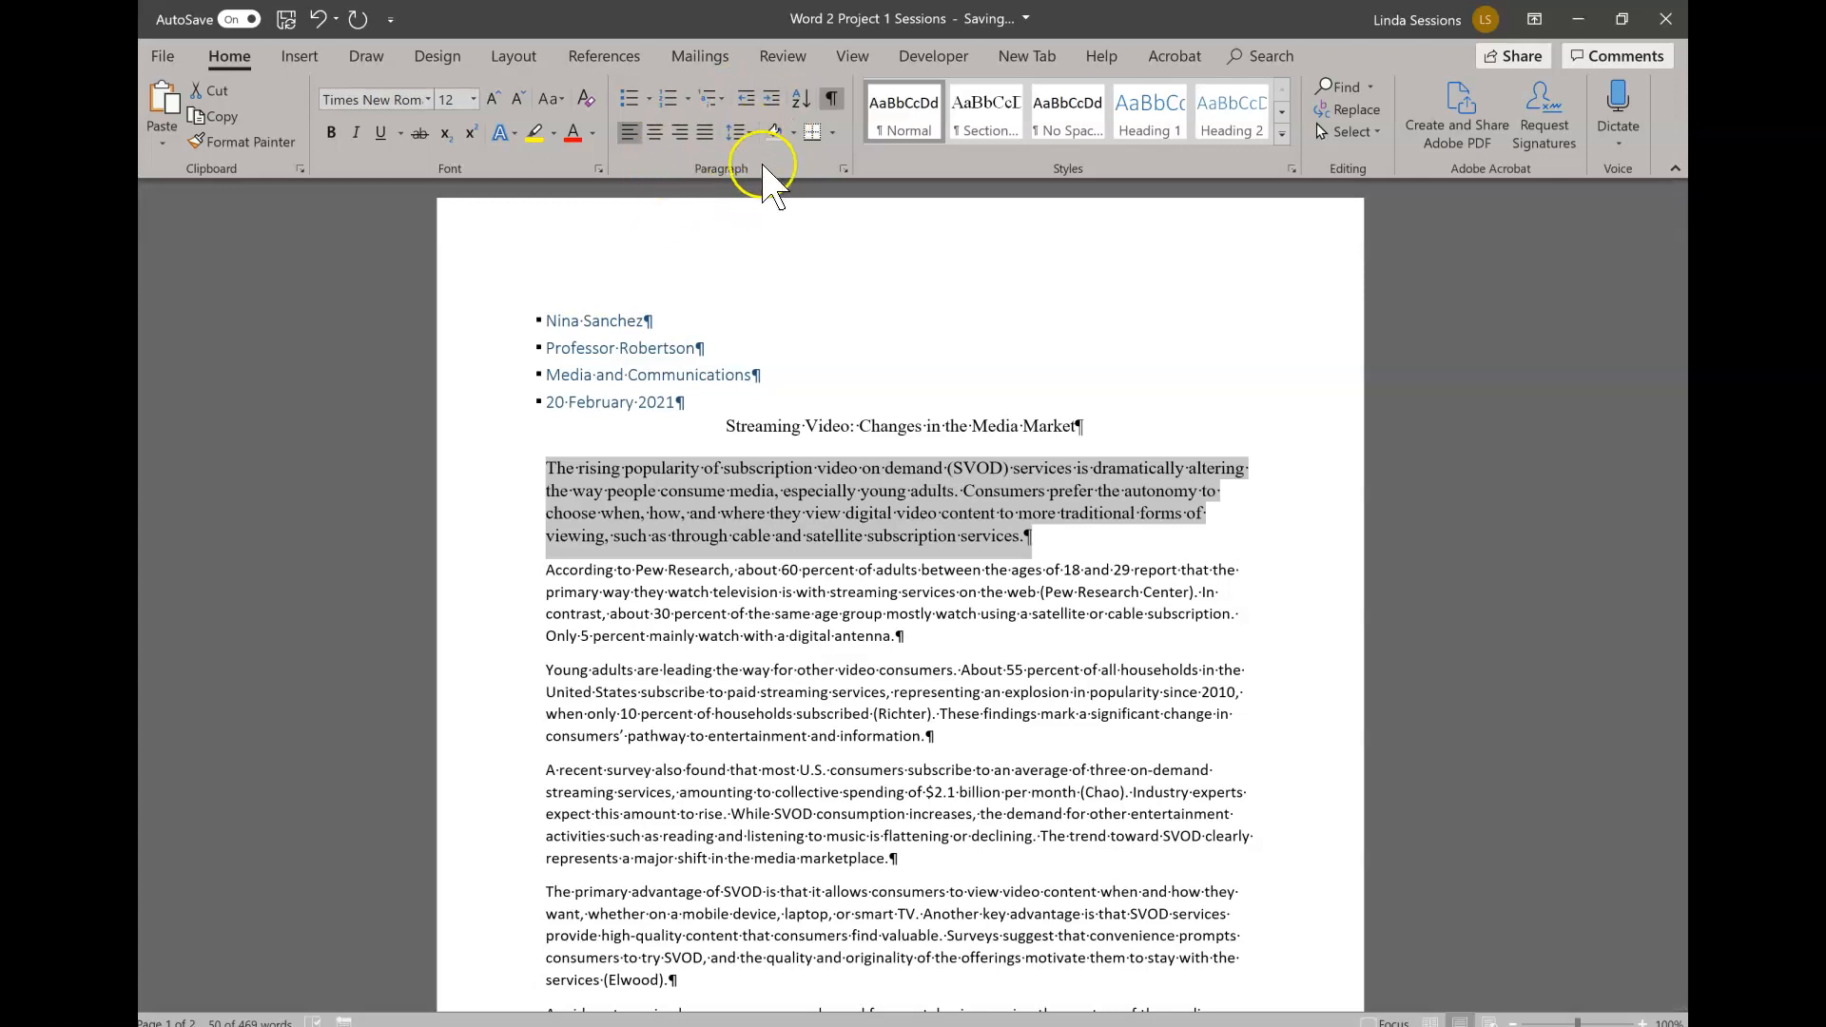
- Set the spacing after the first body paragraph to 0 pt
{"action": "left_click", "coordinate": [844, 170]}
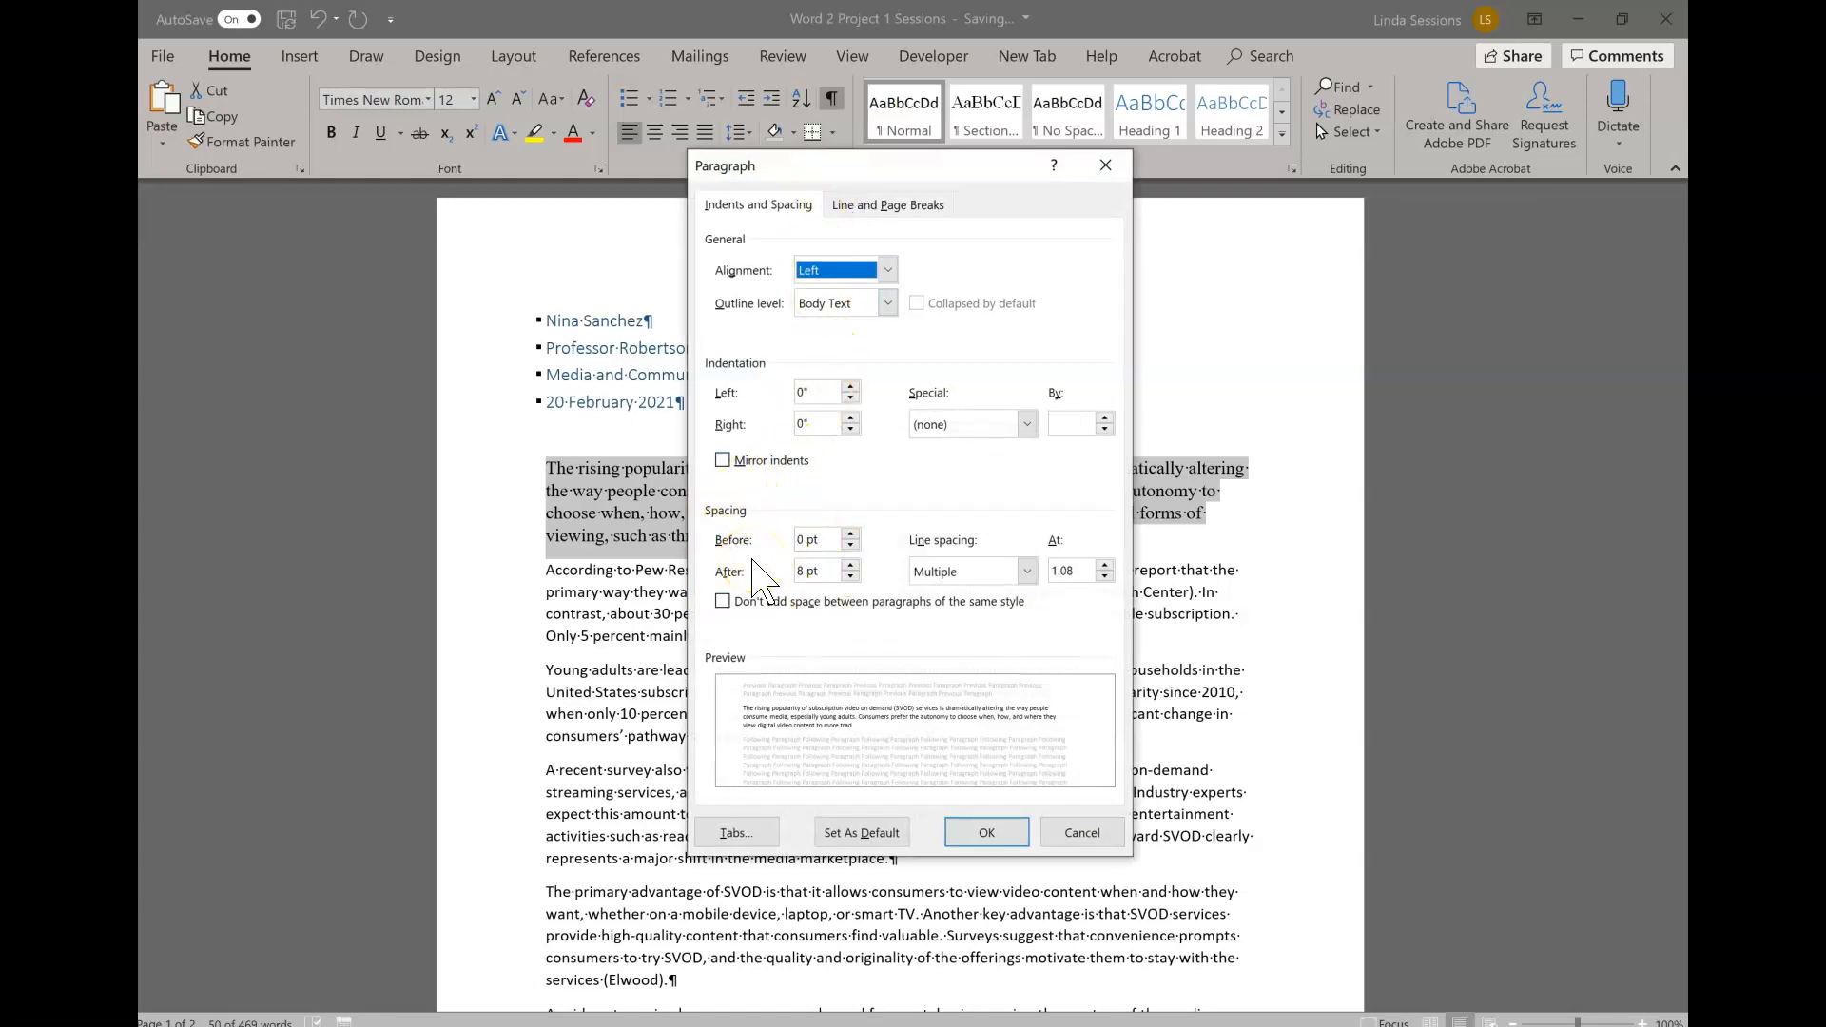
{"action": "left_click", "coordinate": [852, 576]}
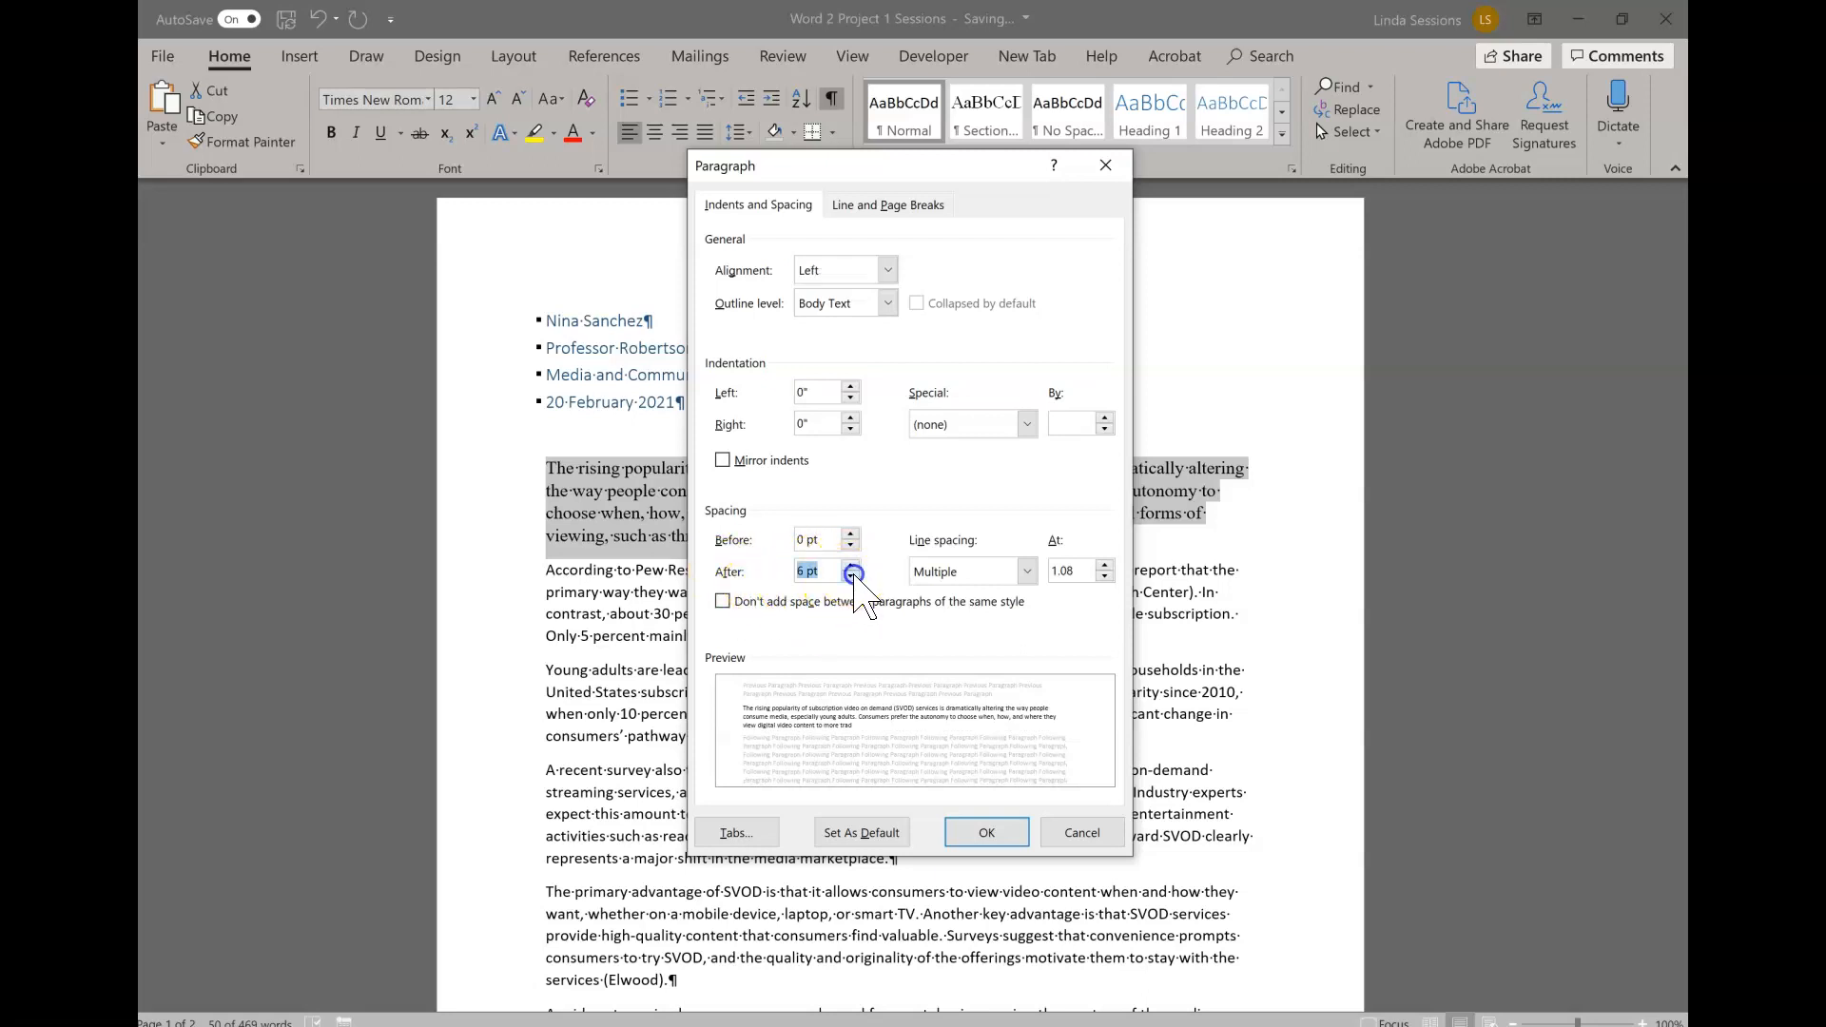
{"action": "left_click", "coordinate": [853, 576]}
{"action": "left_click", "coordinate": [1019, 834]}
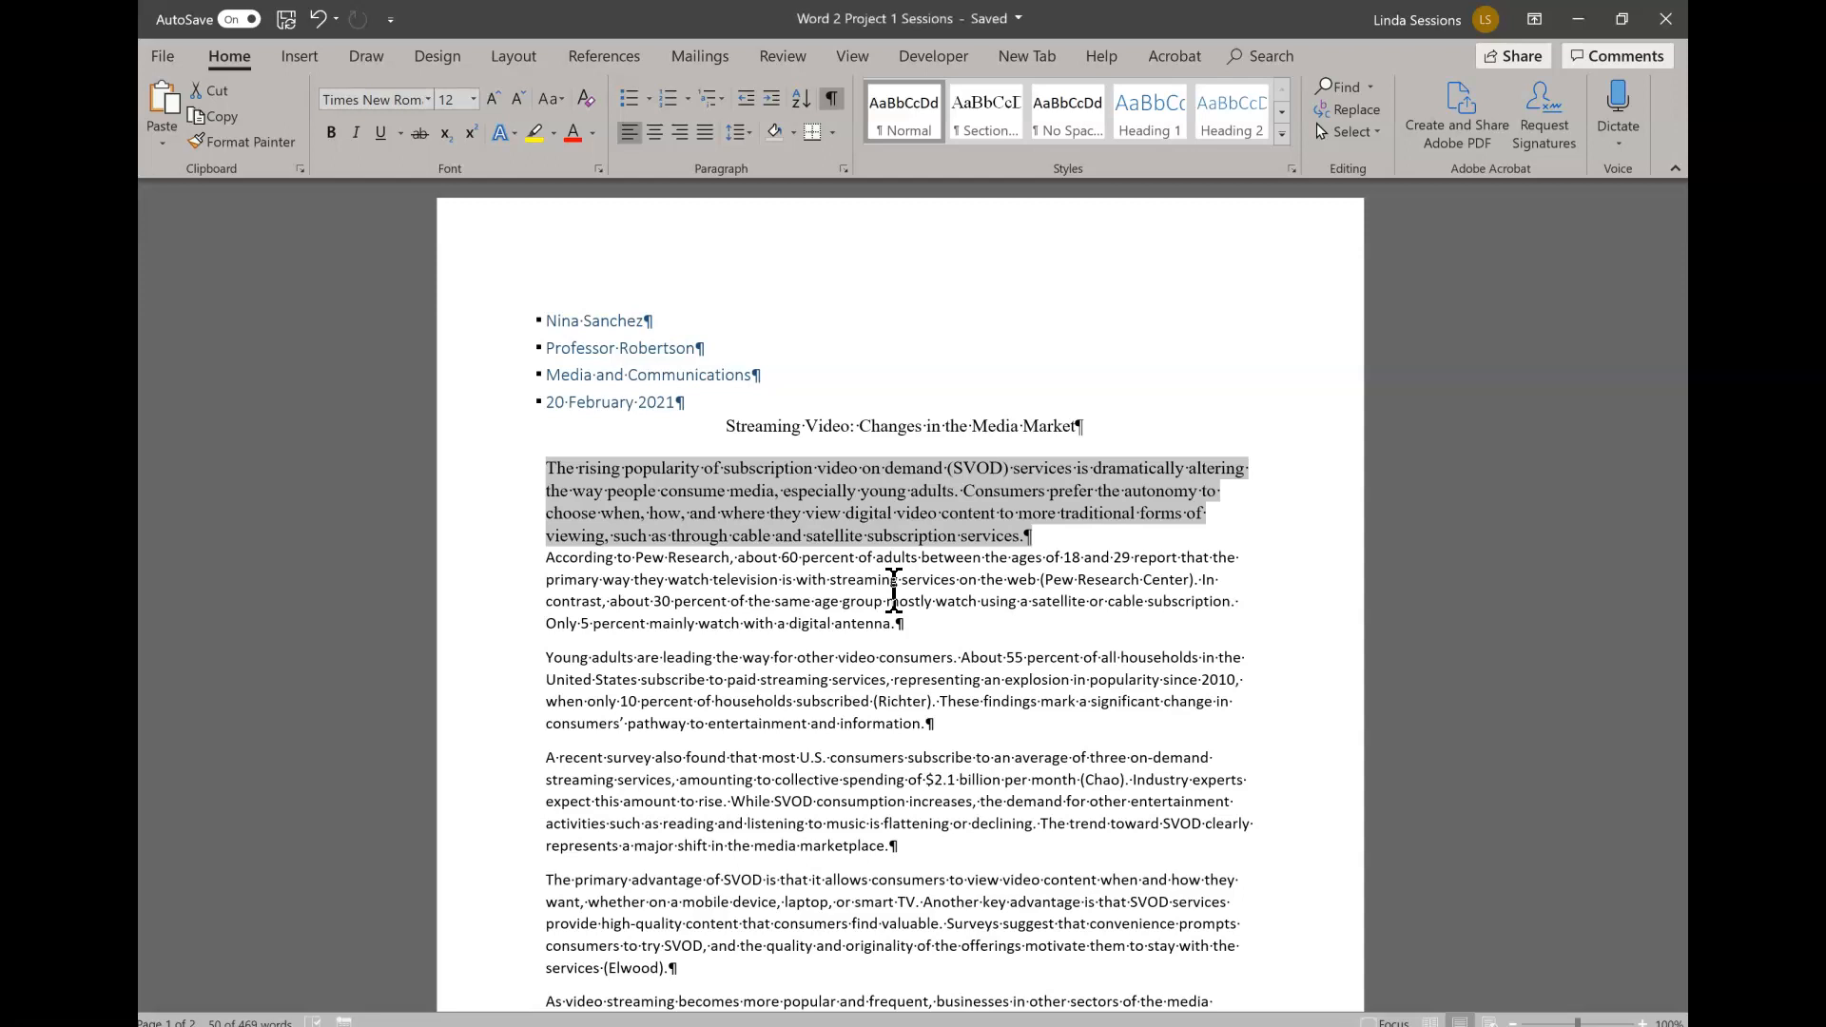
- Update the Normal style to match the first body paragraph and apply it to the four bulleted lines above the paper's title
{"action": "right_click", "coordinate": [896, 122]}
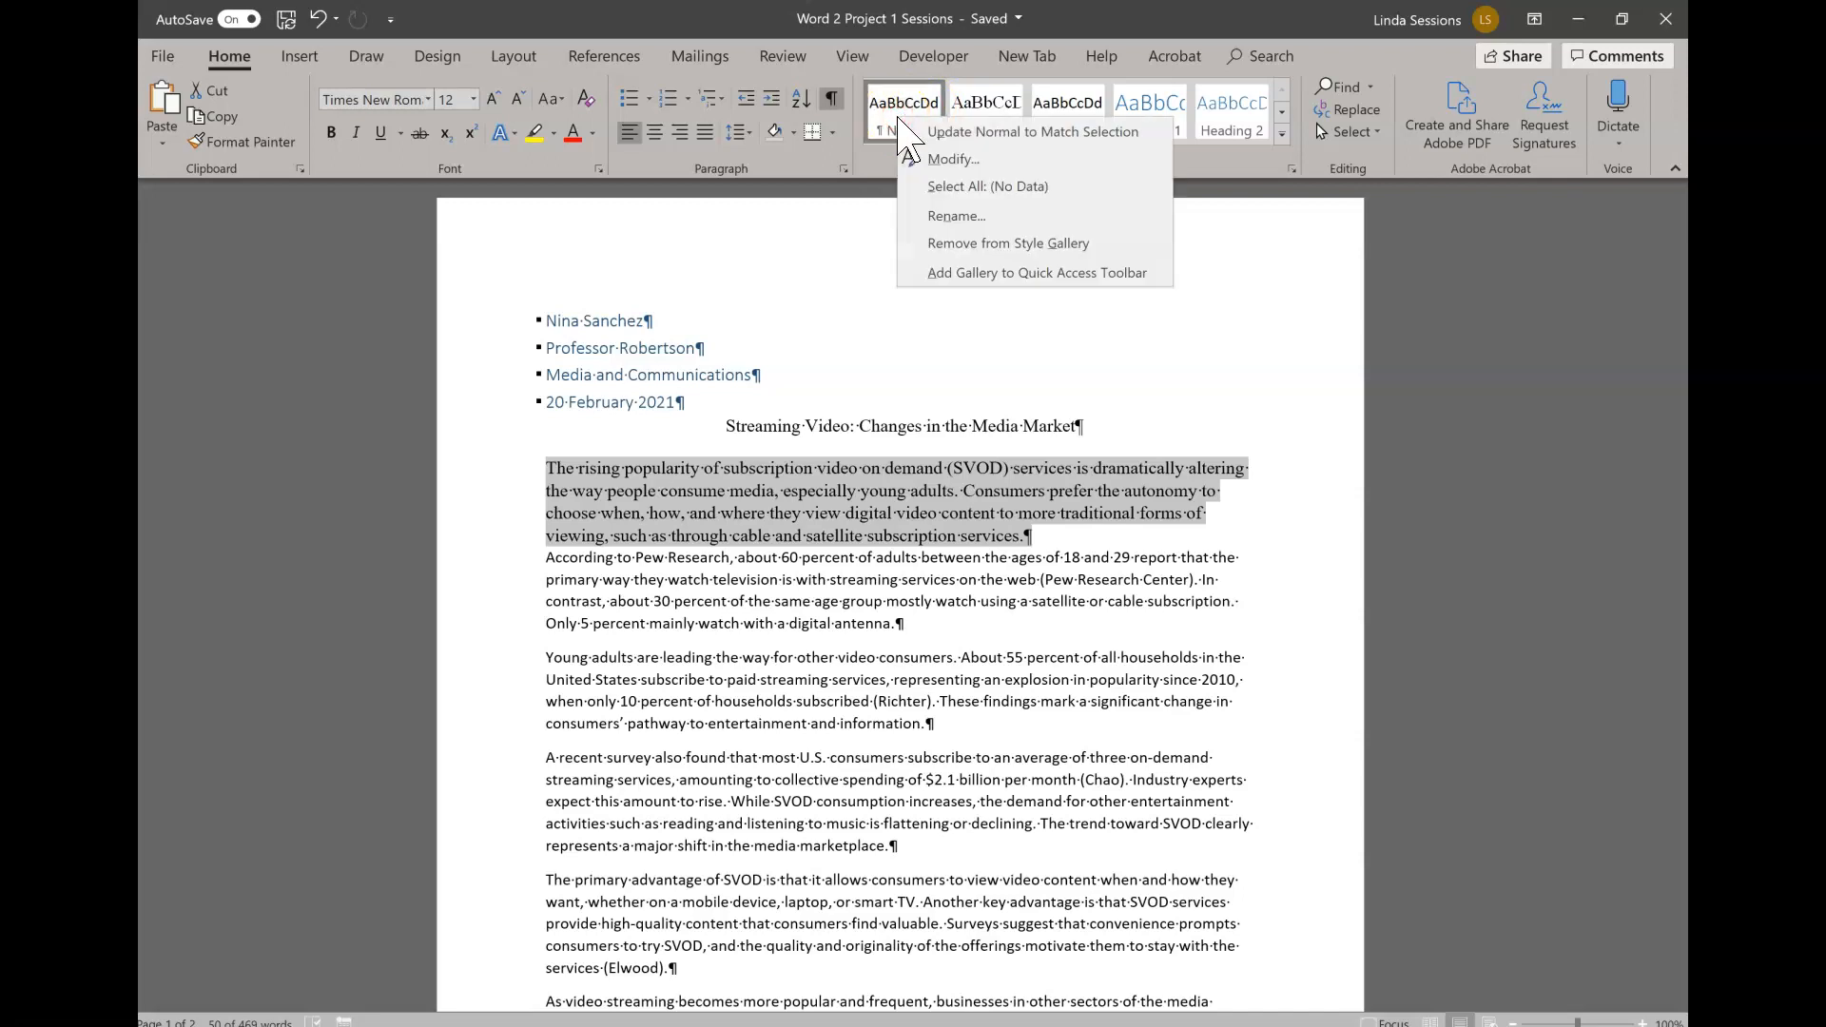
{"action": "left_click", "coordinate": [1006, 133]}
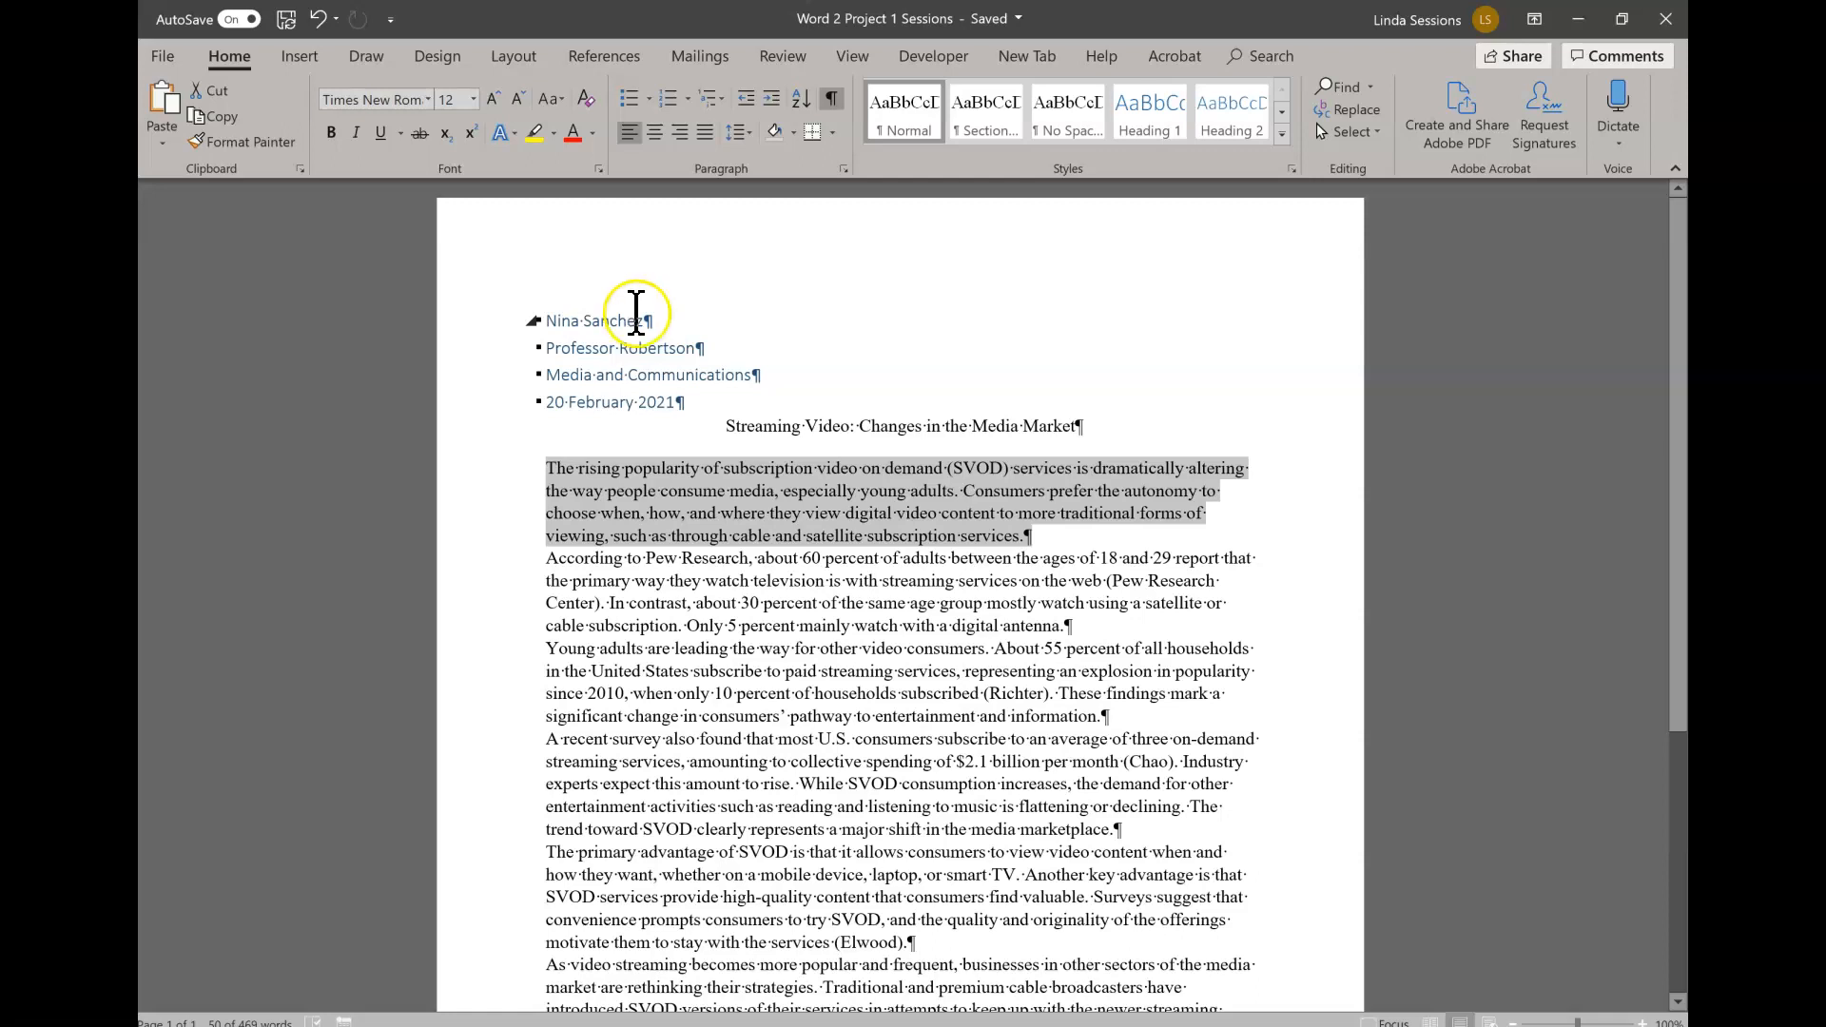
{"action": "left_click_drag", "start_coordinate": [471, 320], "coordinate": [455, 403]}
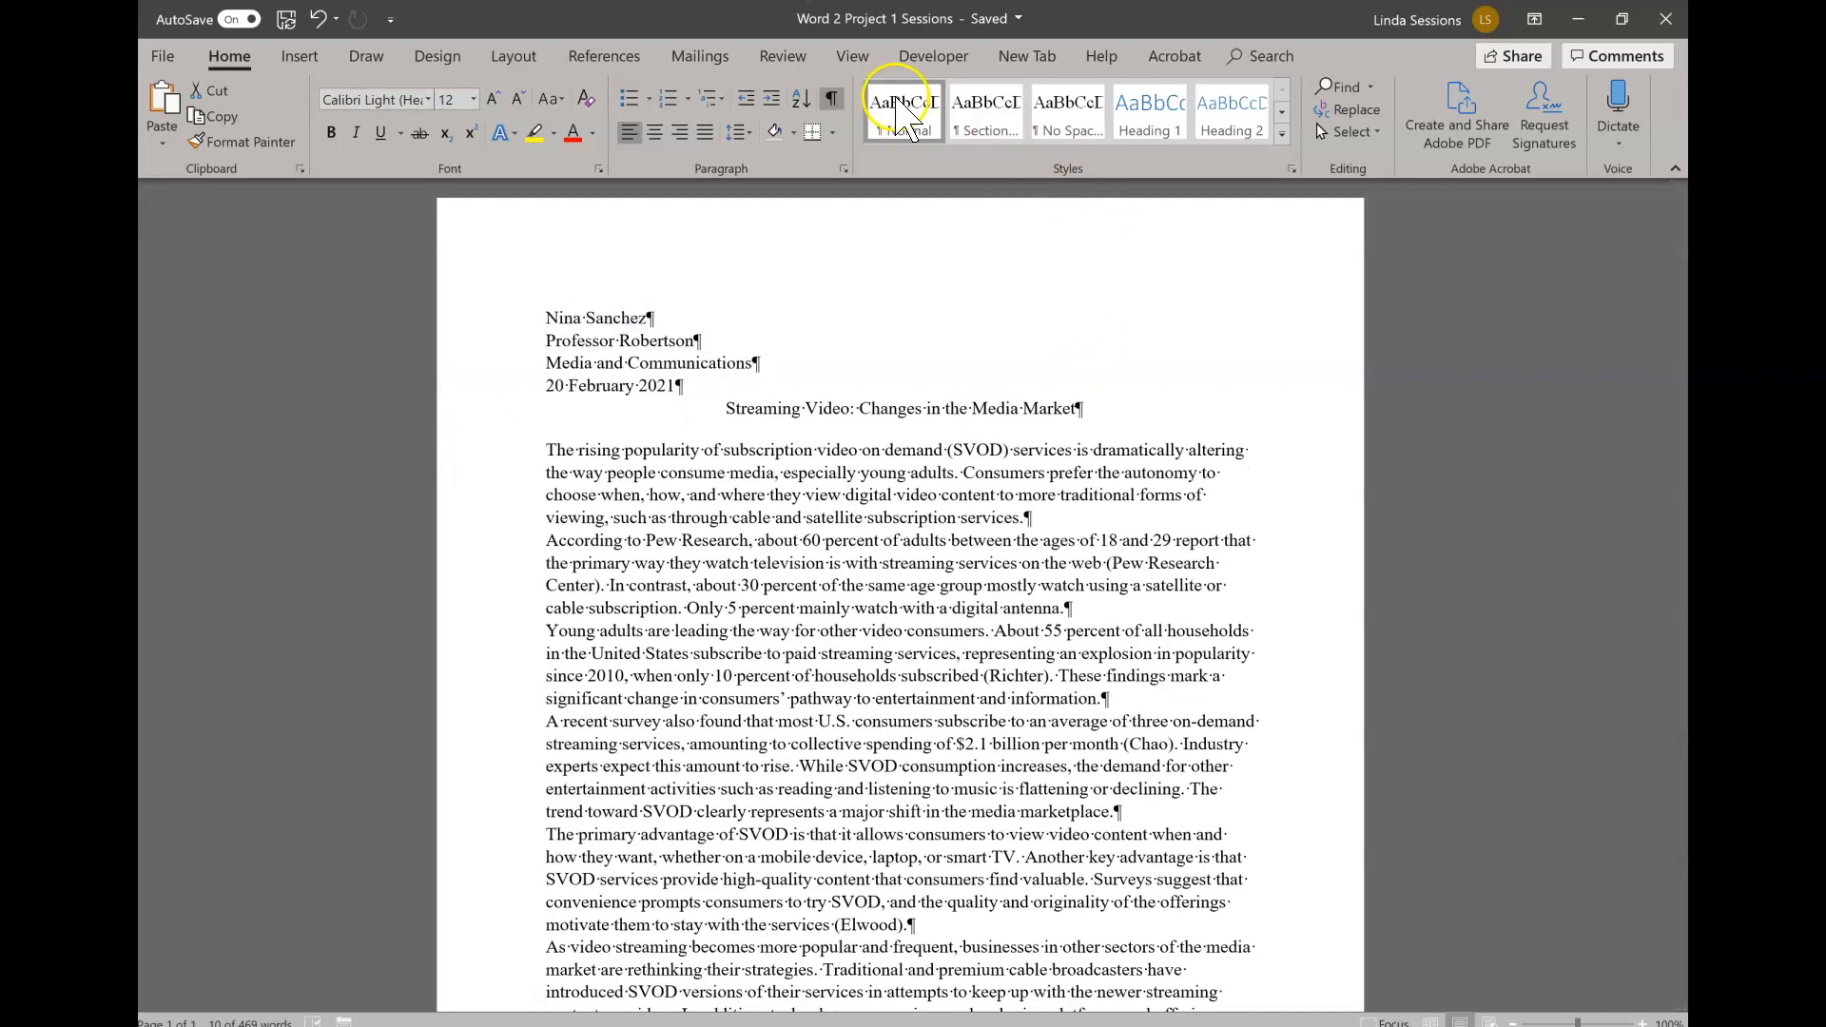
{"action": "left_click", "coordinate": [899, 113]}
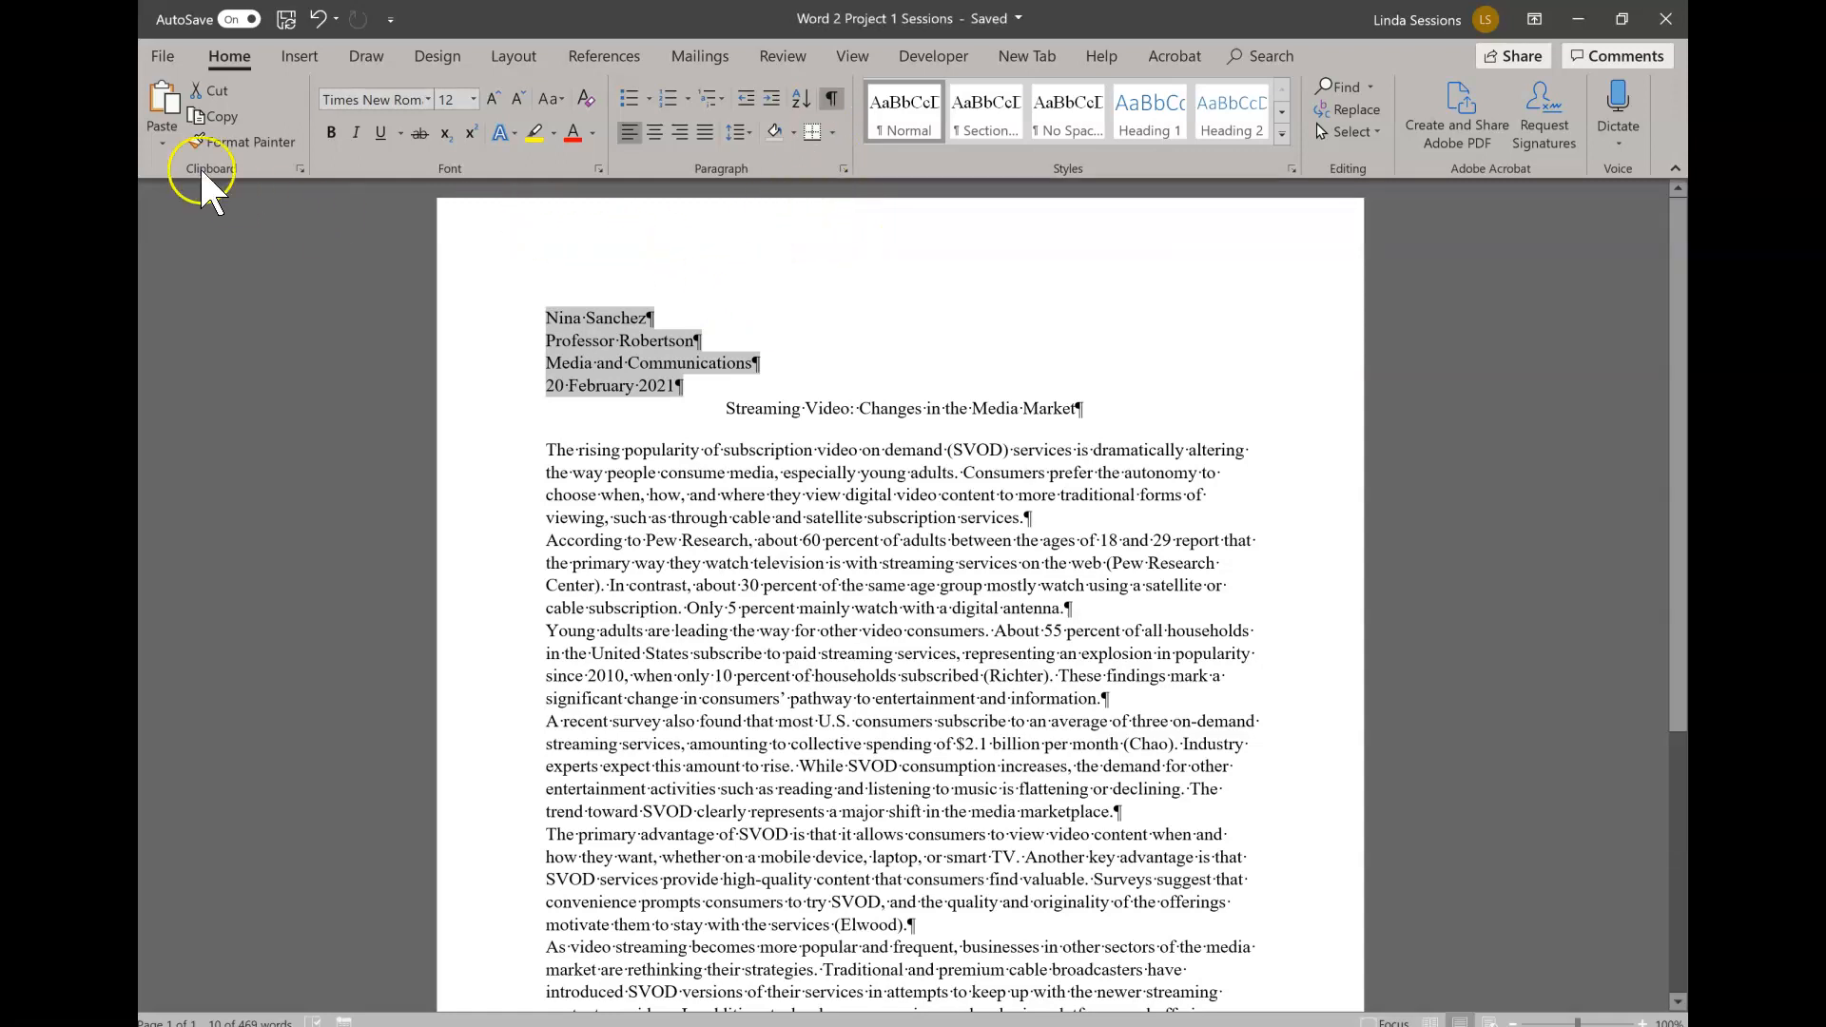
- Insert a Blank header and replace its placeholder with the paper author's last name followed by a space
{"action": "left_click", "coordinate": [306, 57]}
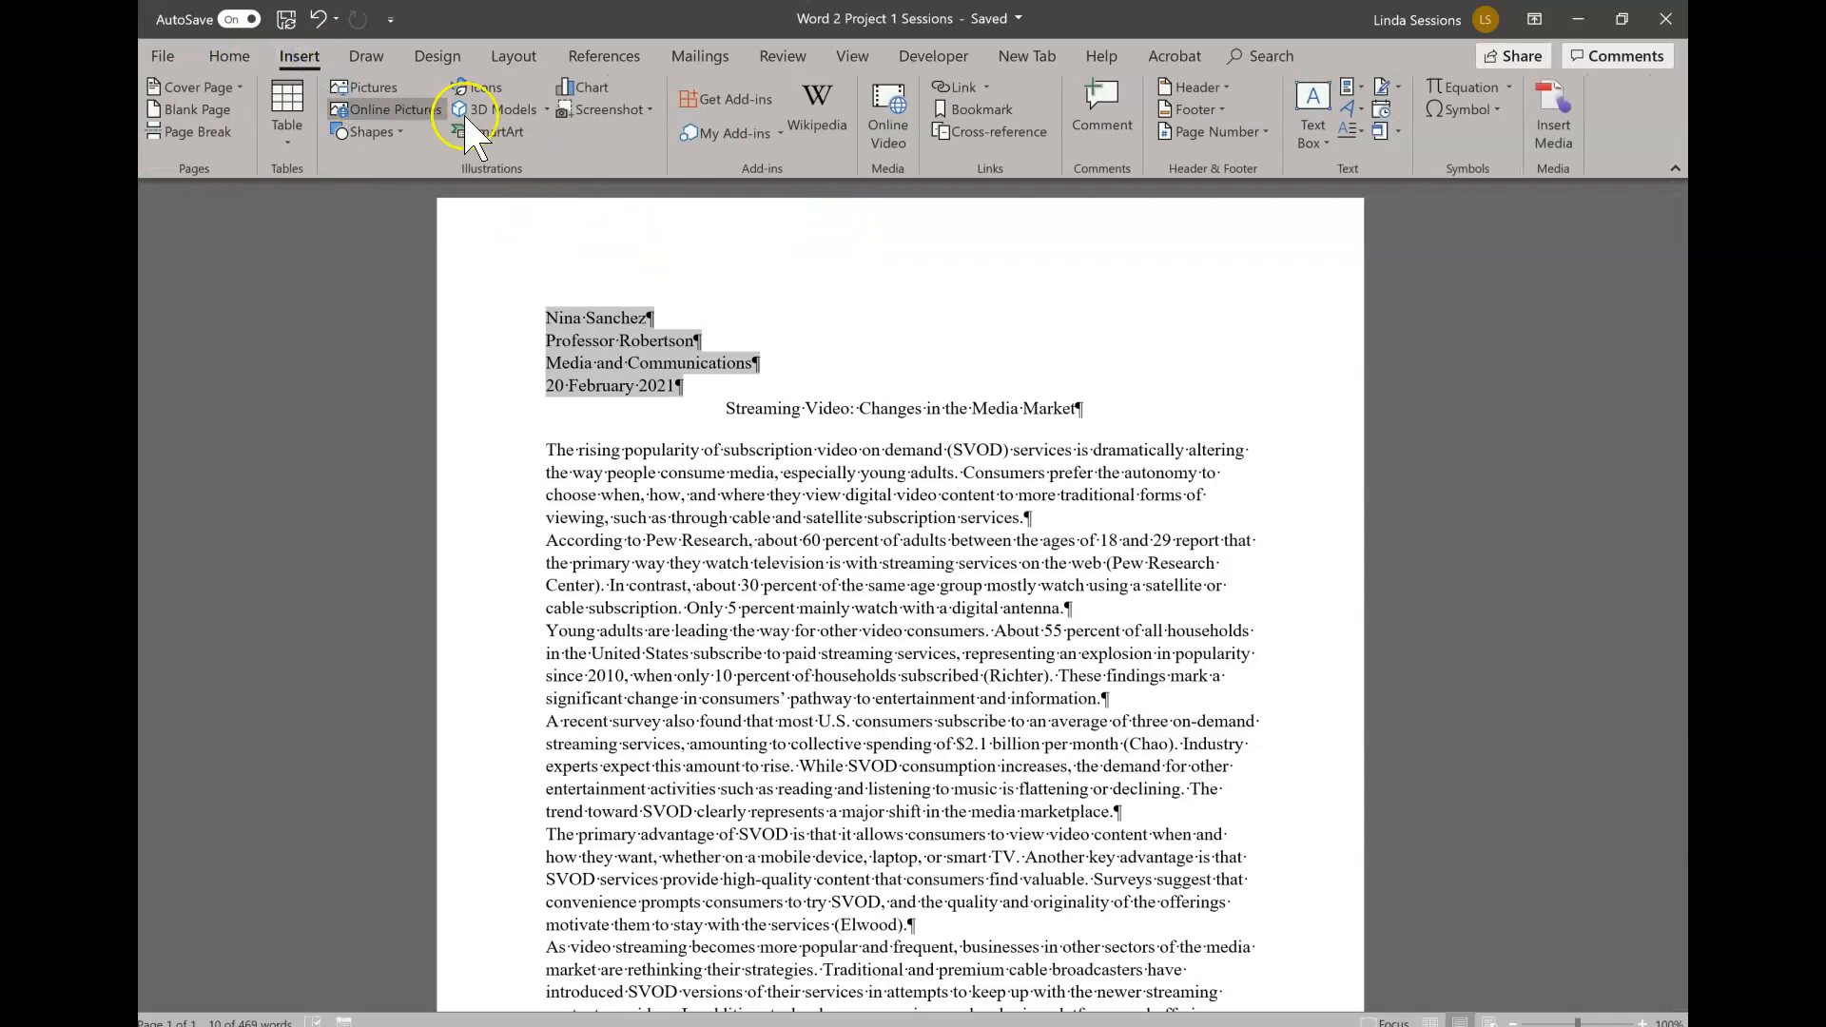
{"action": "left_click", "coordinate": [1214, 86]}
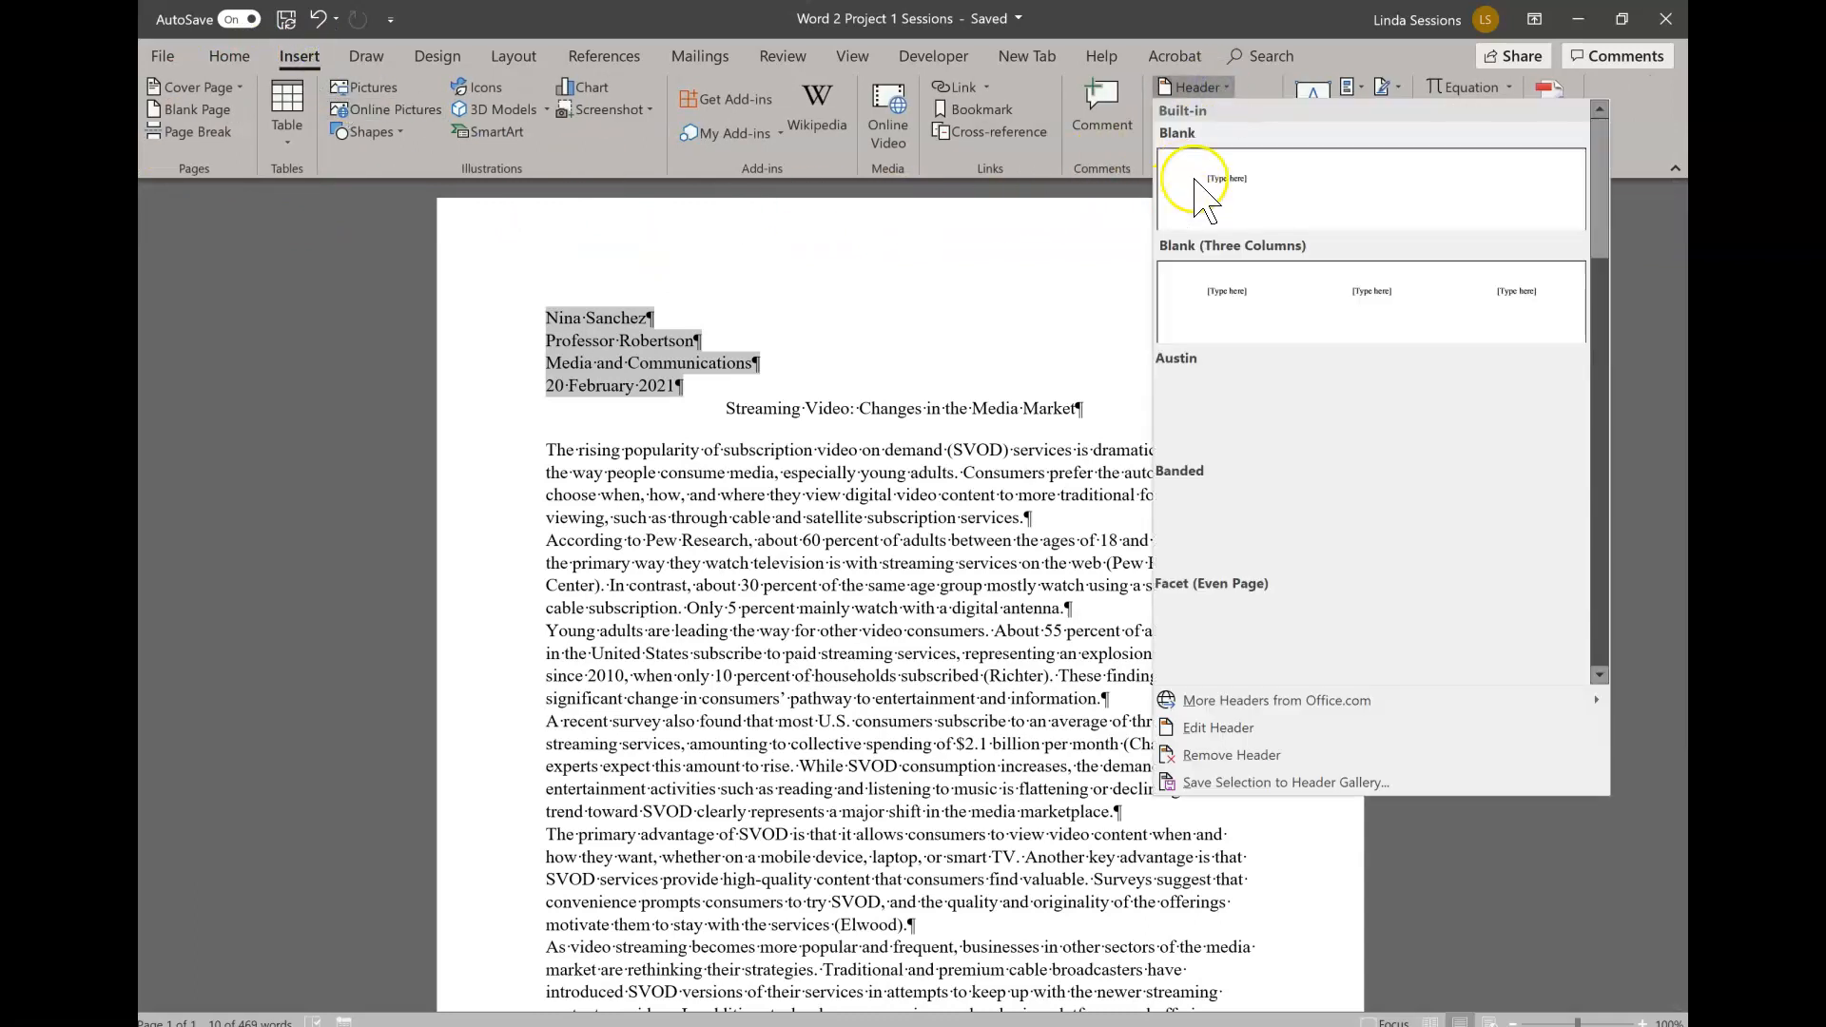
{"action": "left_click", "coordinate": [1235, 180]}
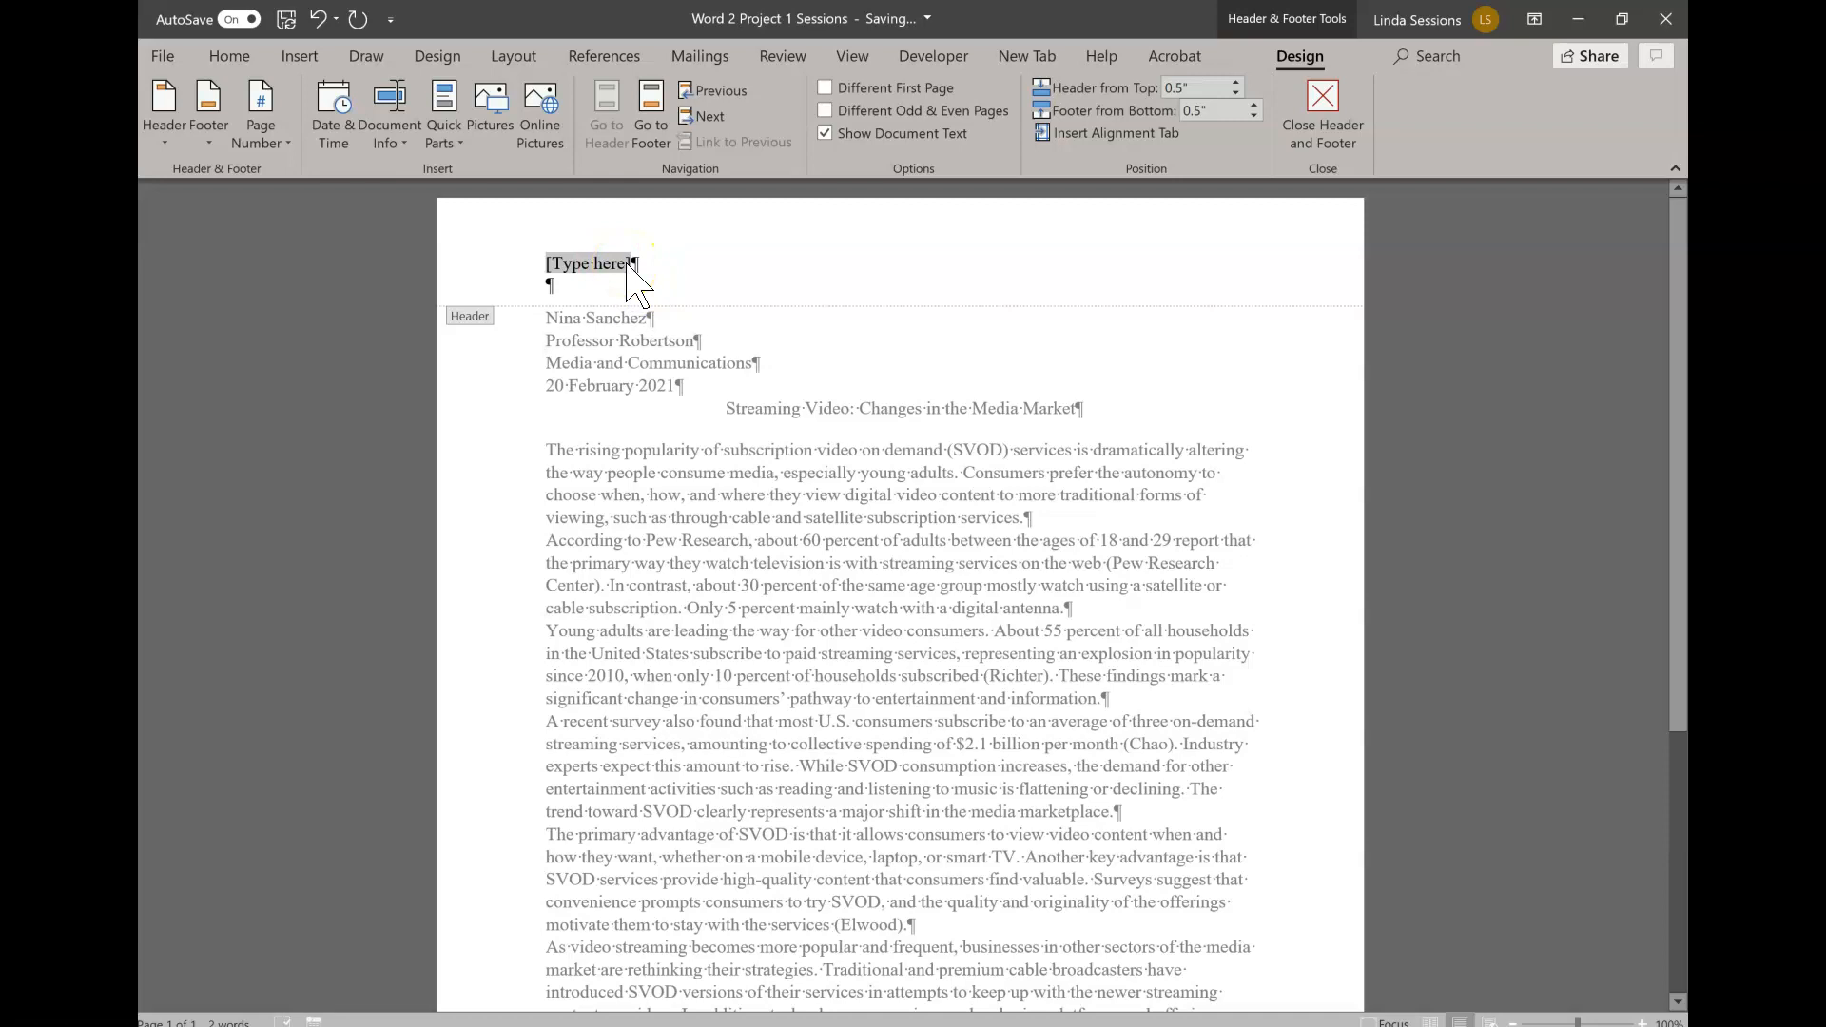
{"action": "type", "text": "Sanch"}
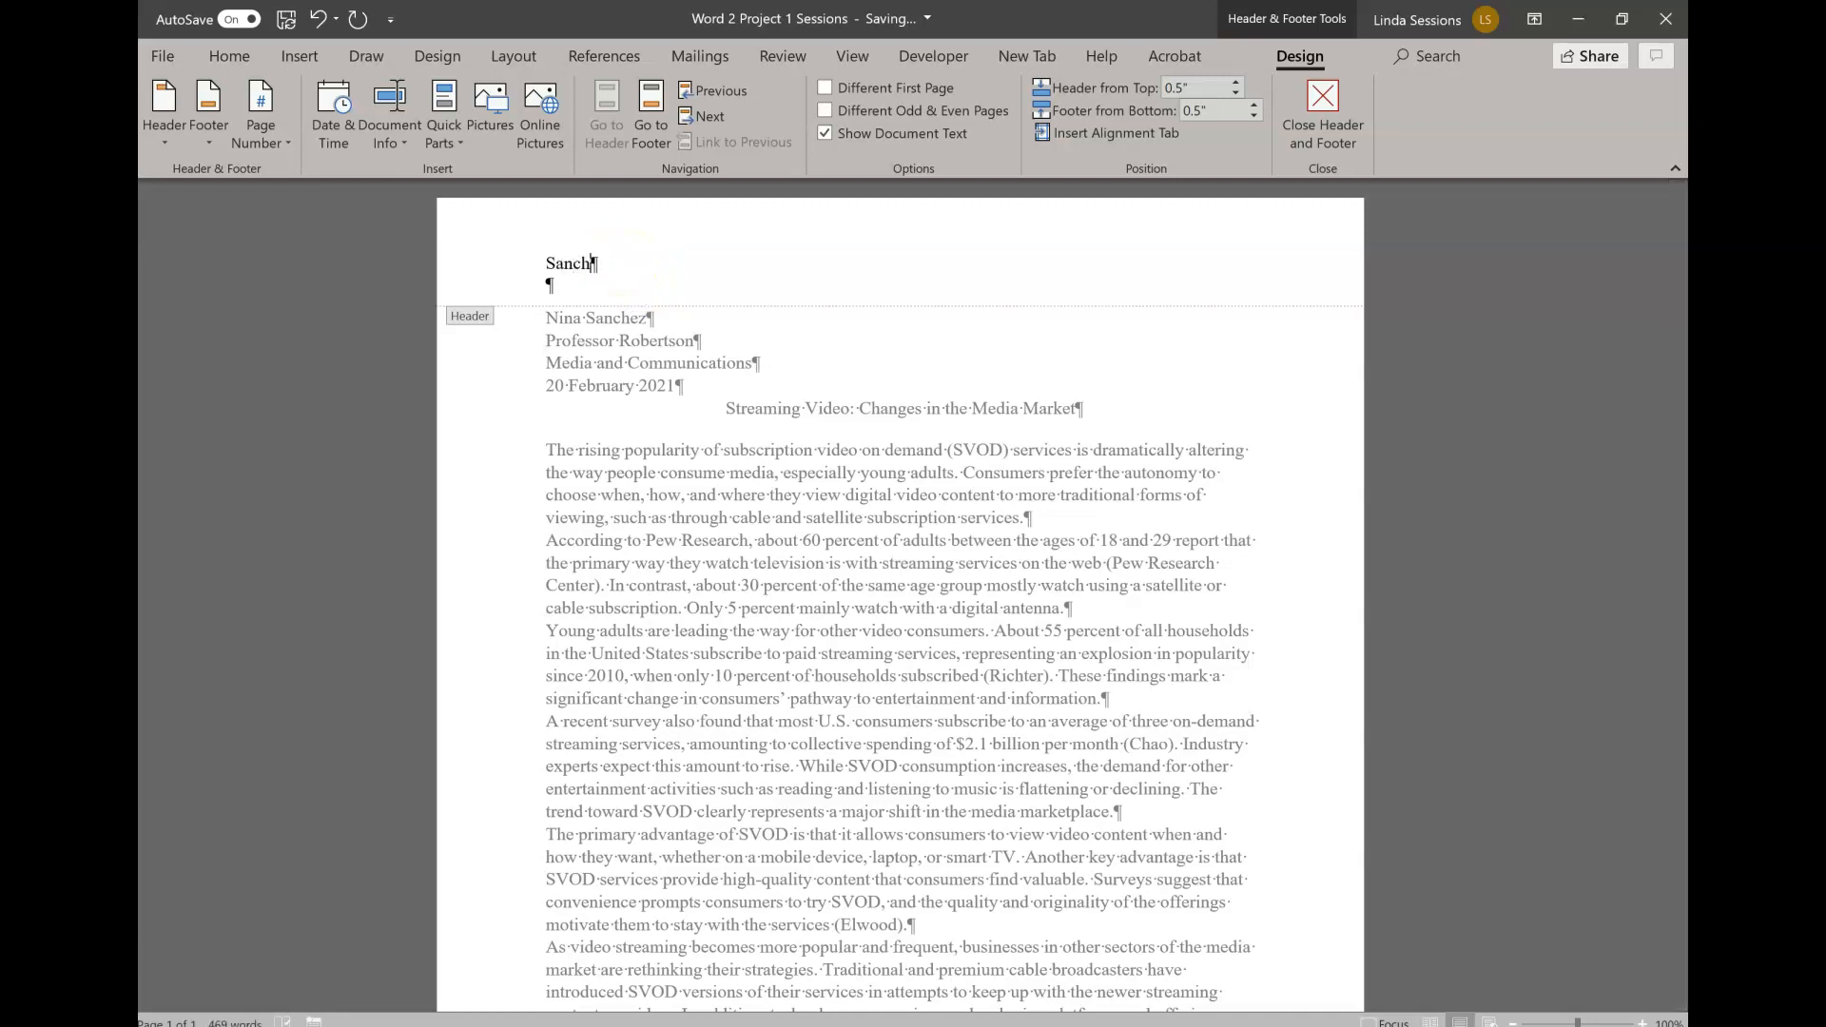
{"action": "type", "text": "ez"}
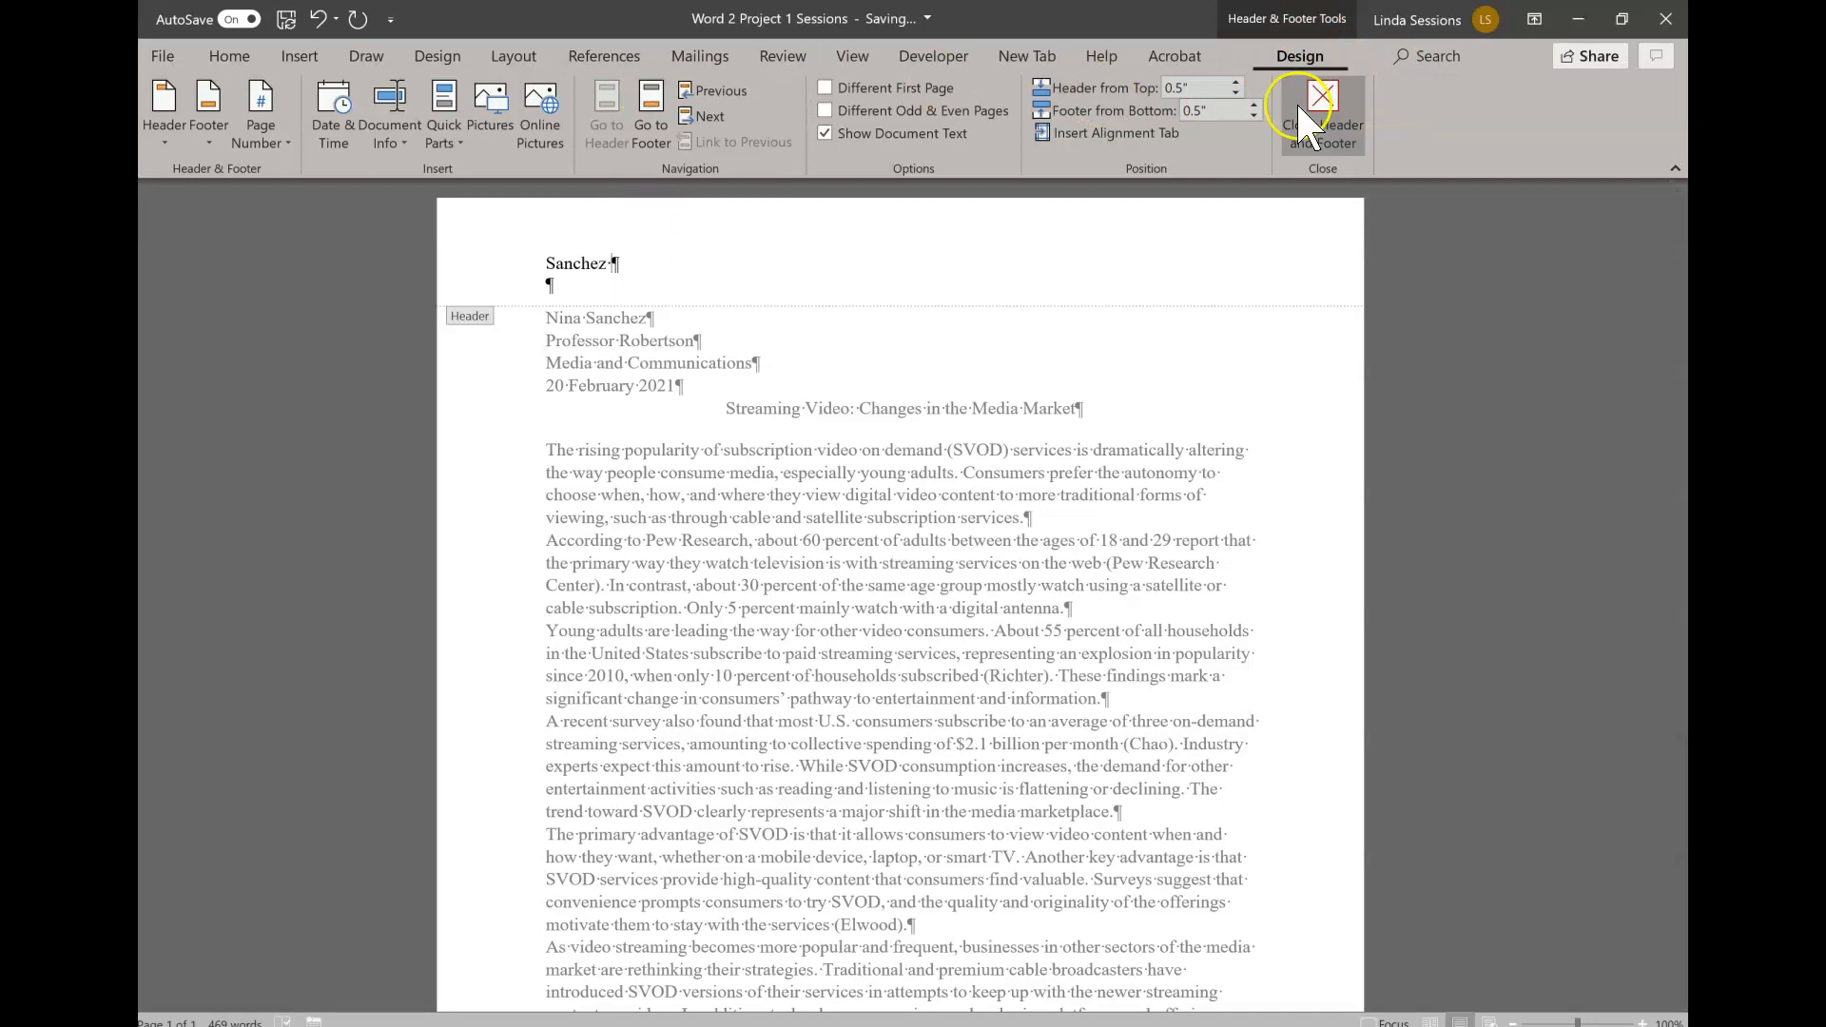
- Insert a Plain Number page number at the current position after the name in the header, and close the header
{"action": "left_click", "coordinate": [275, 152]}
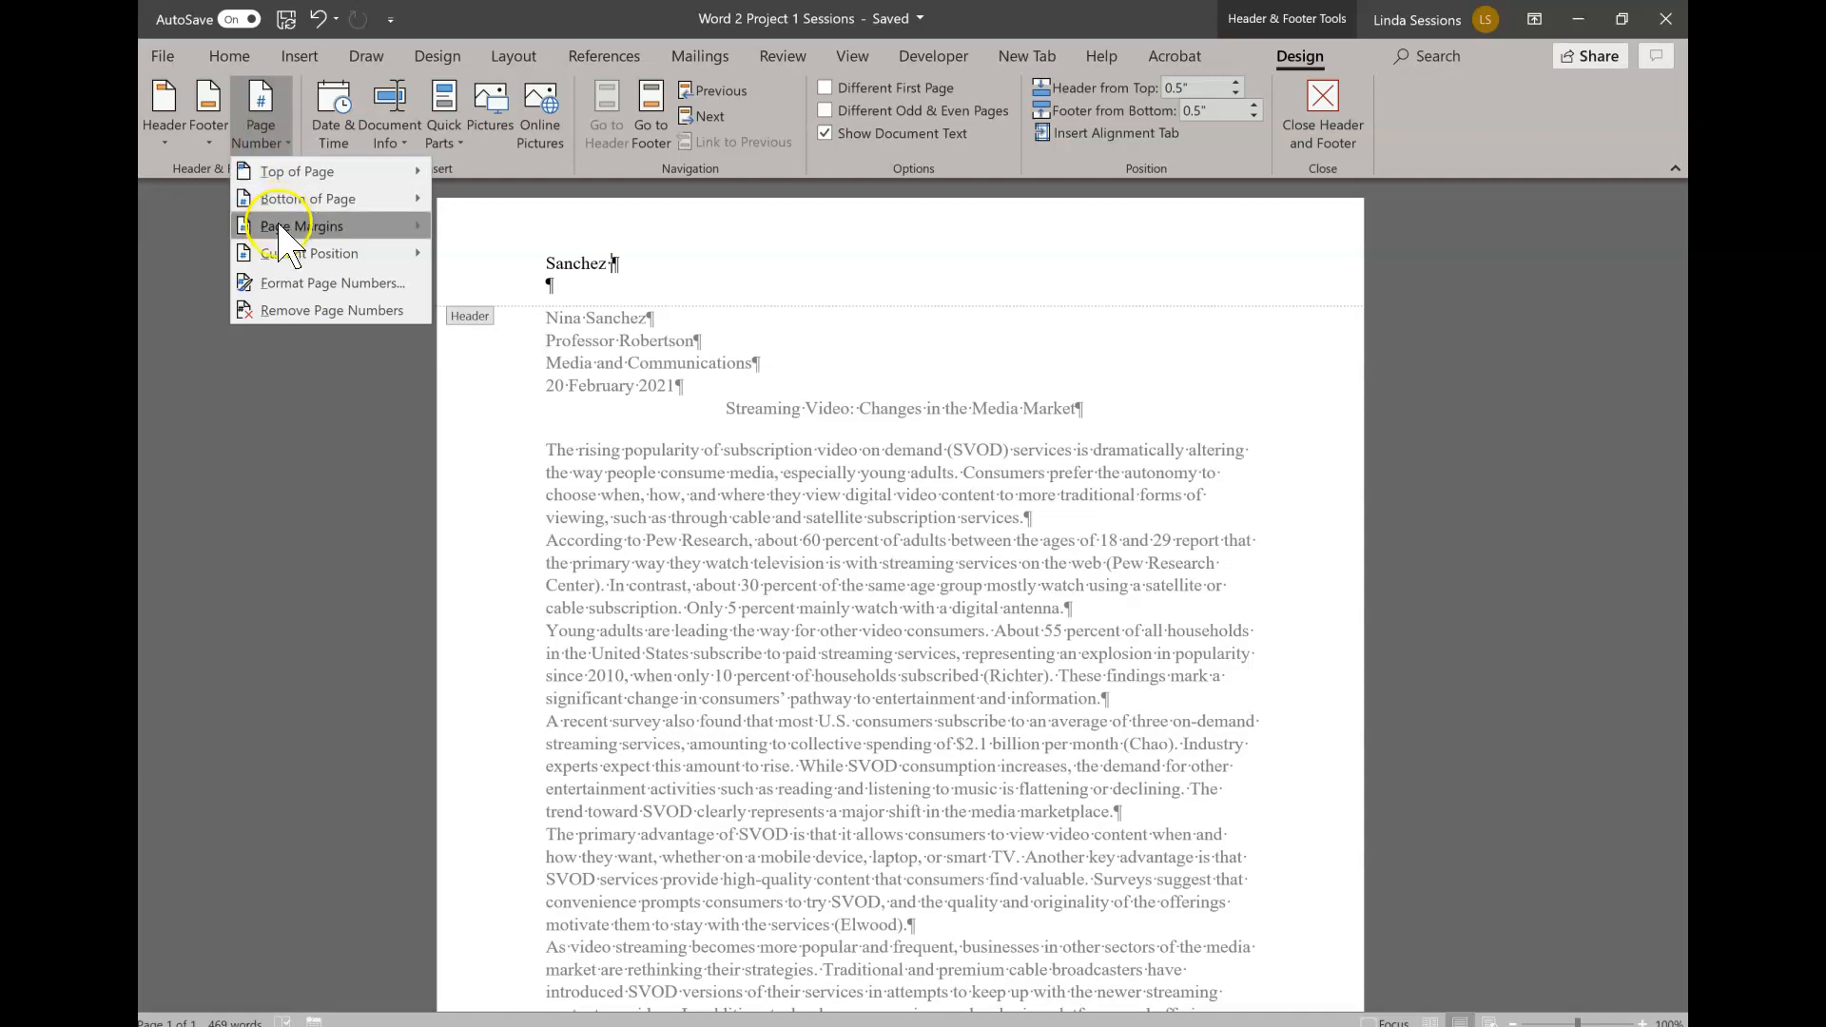
{"action": "mouse_move", "coordinate": [304, 253]}
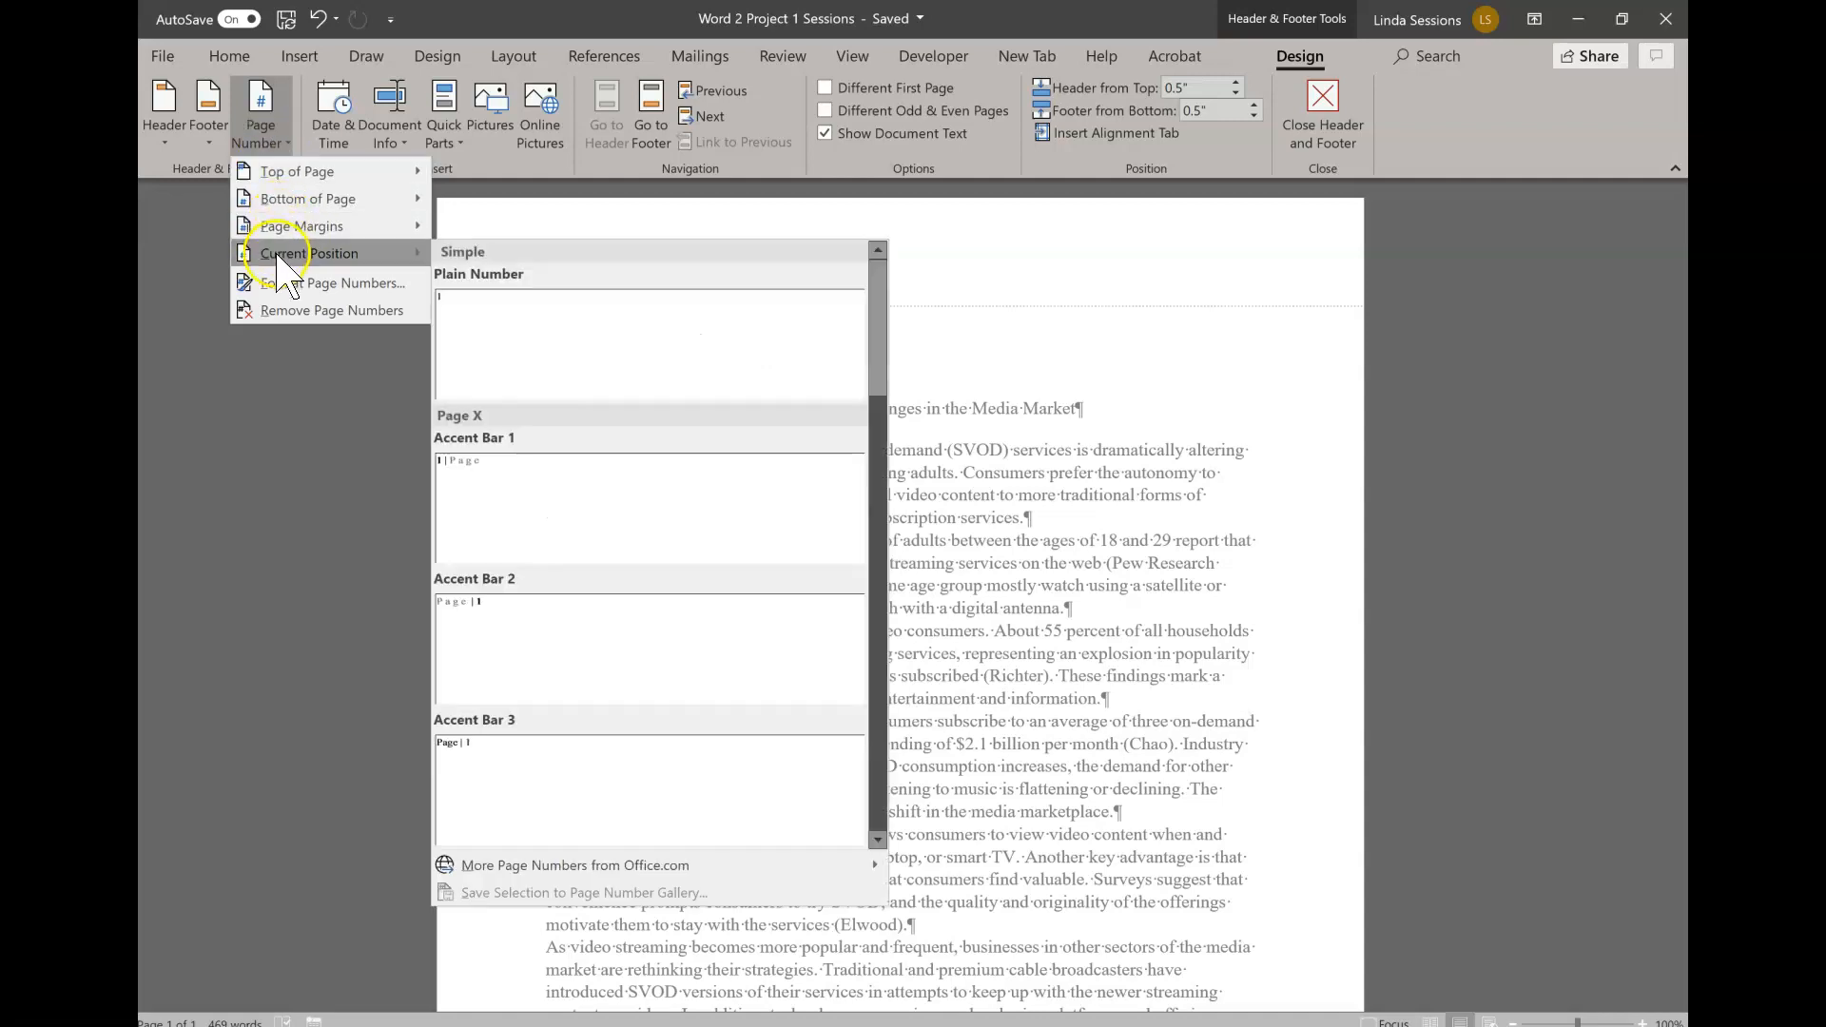
{"action": "left_click", "coordinate": [515, 329]}
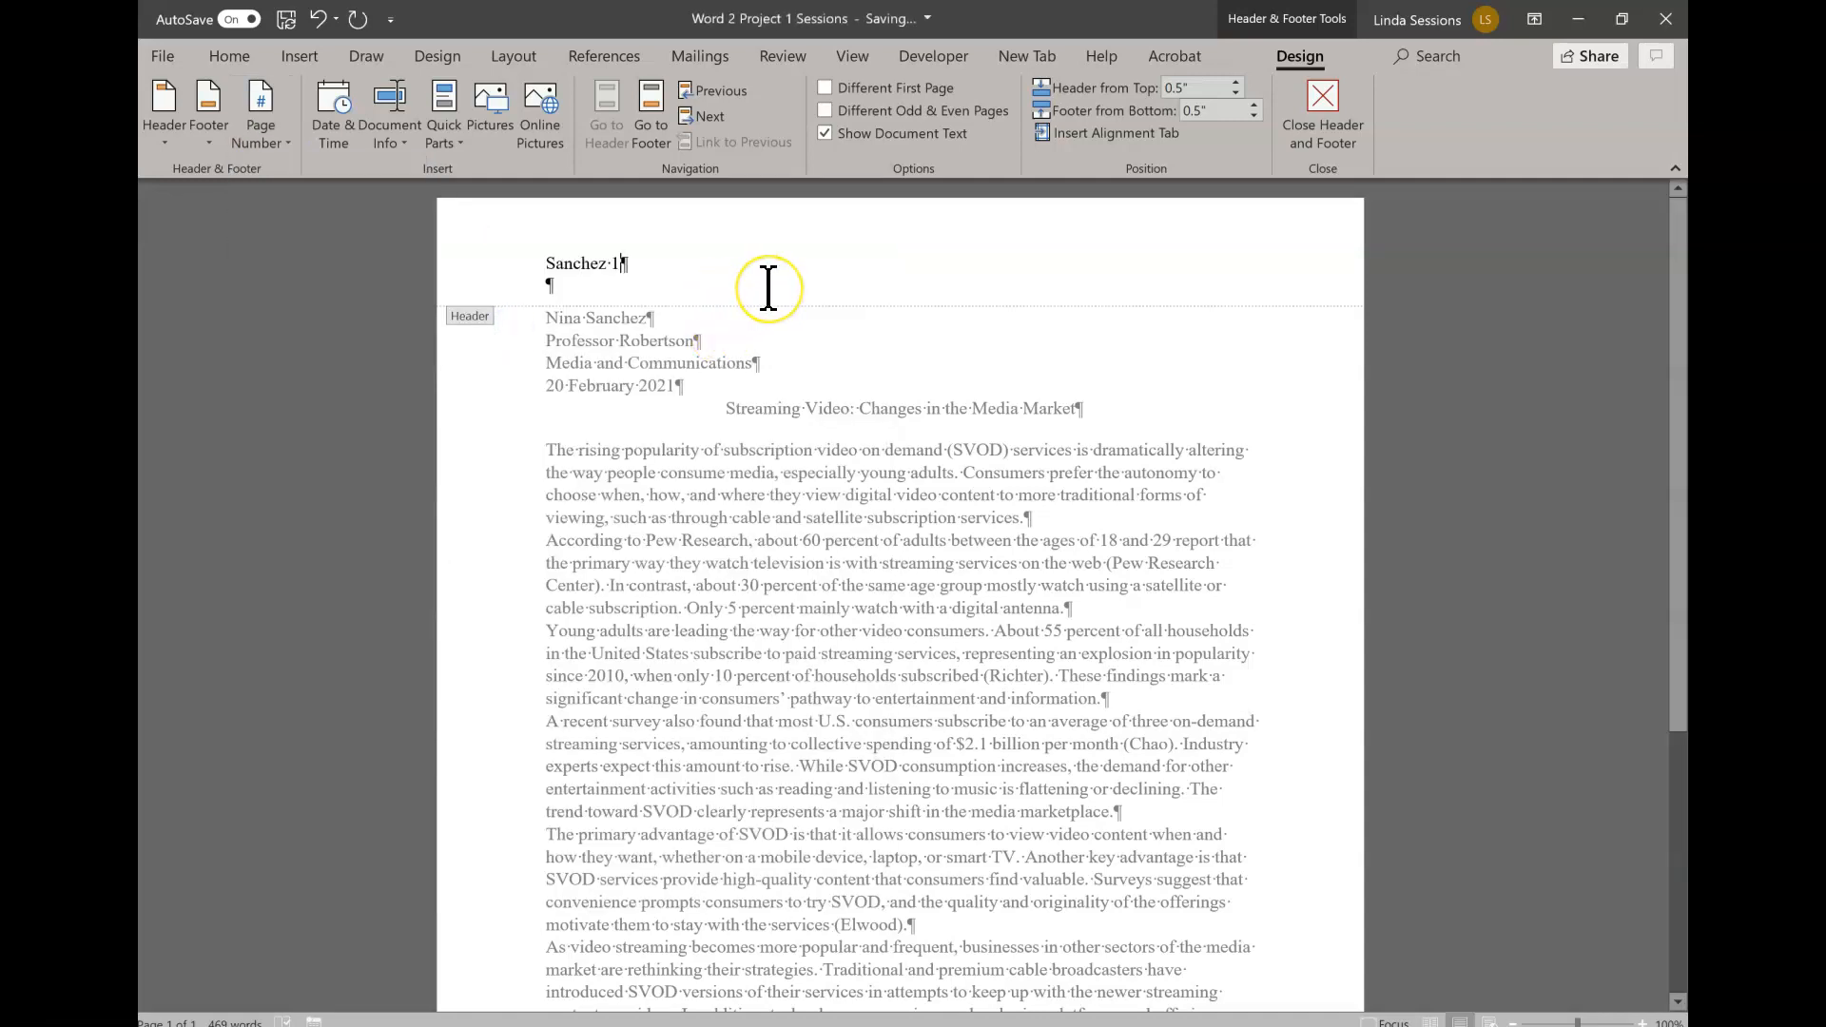
{"action": "left_click", "coordinate": [988, 252]}
{"action": "left_click", "coordinate": [1320, 109]}
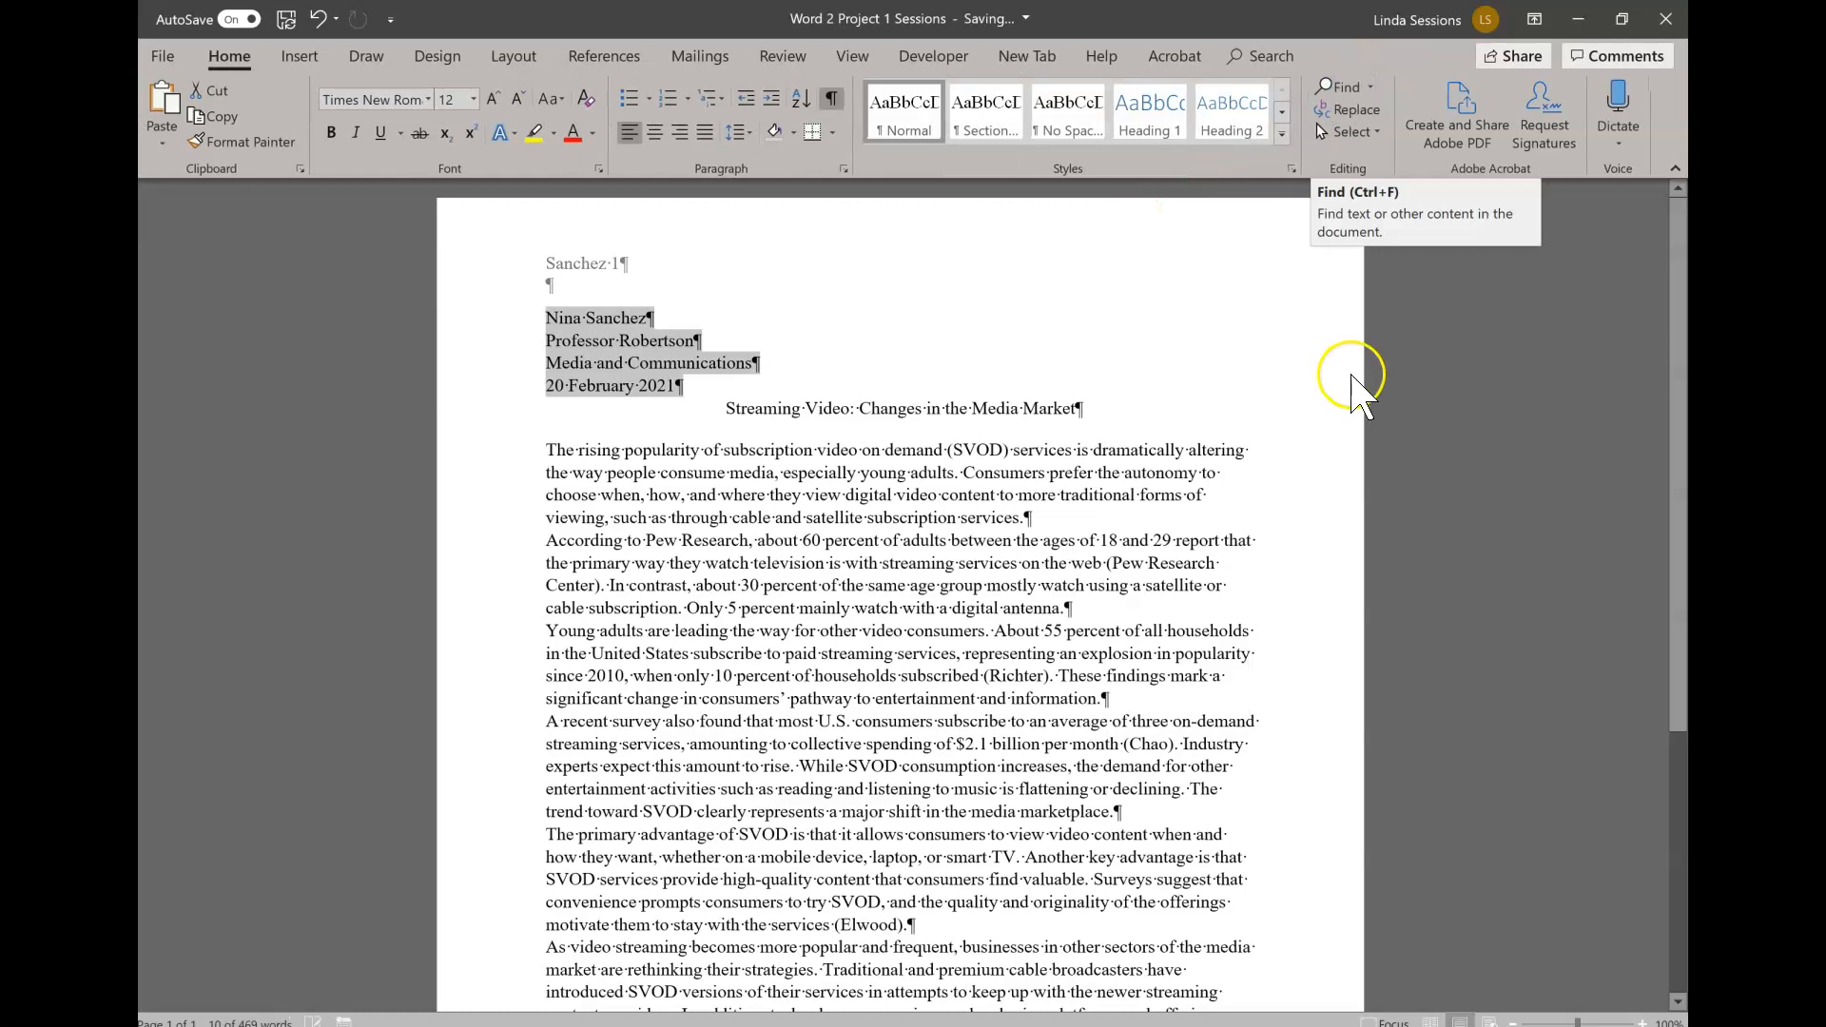
- Apply a 0.5" first-line indent to all body paragraphs, from "The rising popularity" through "cutting the cord."
{"action": "scroll", "coordinate": [991, 551], "scroll_direction": "down", "scroll_amount": 2}
{"action": "scroll", "coordinate": [991, 551], "scroll_direction": "down", "scroll_amount": 4}
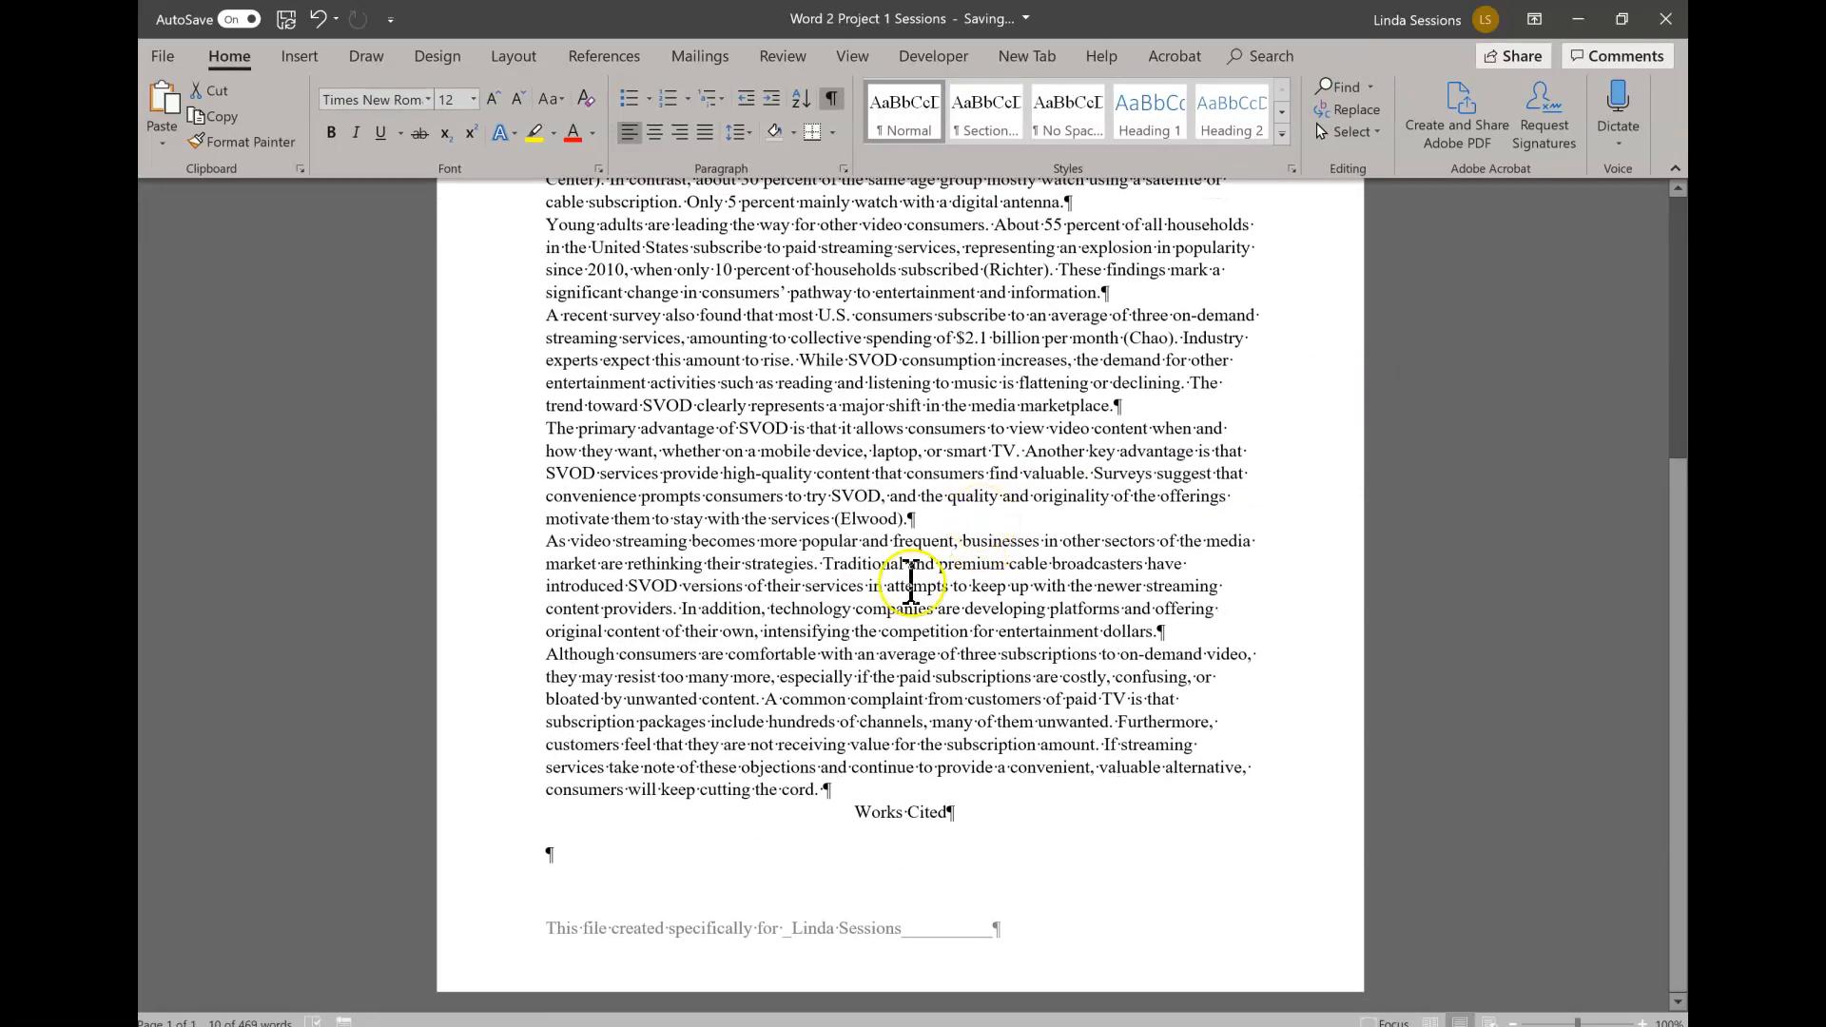
{"action": "scroll", "coordinate": [1070, 772], "scroll_direction": "up", "scroll_amount": 6}
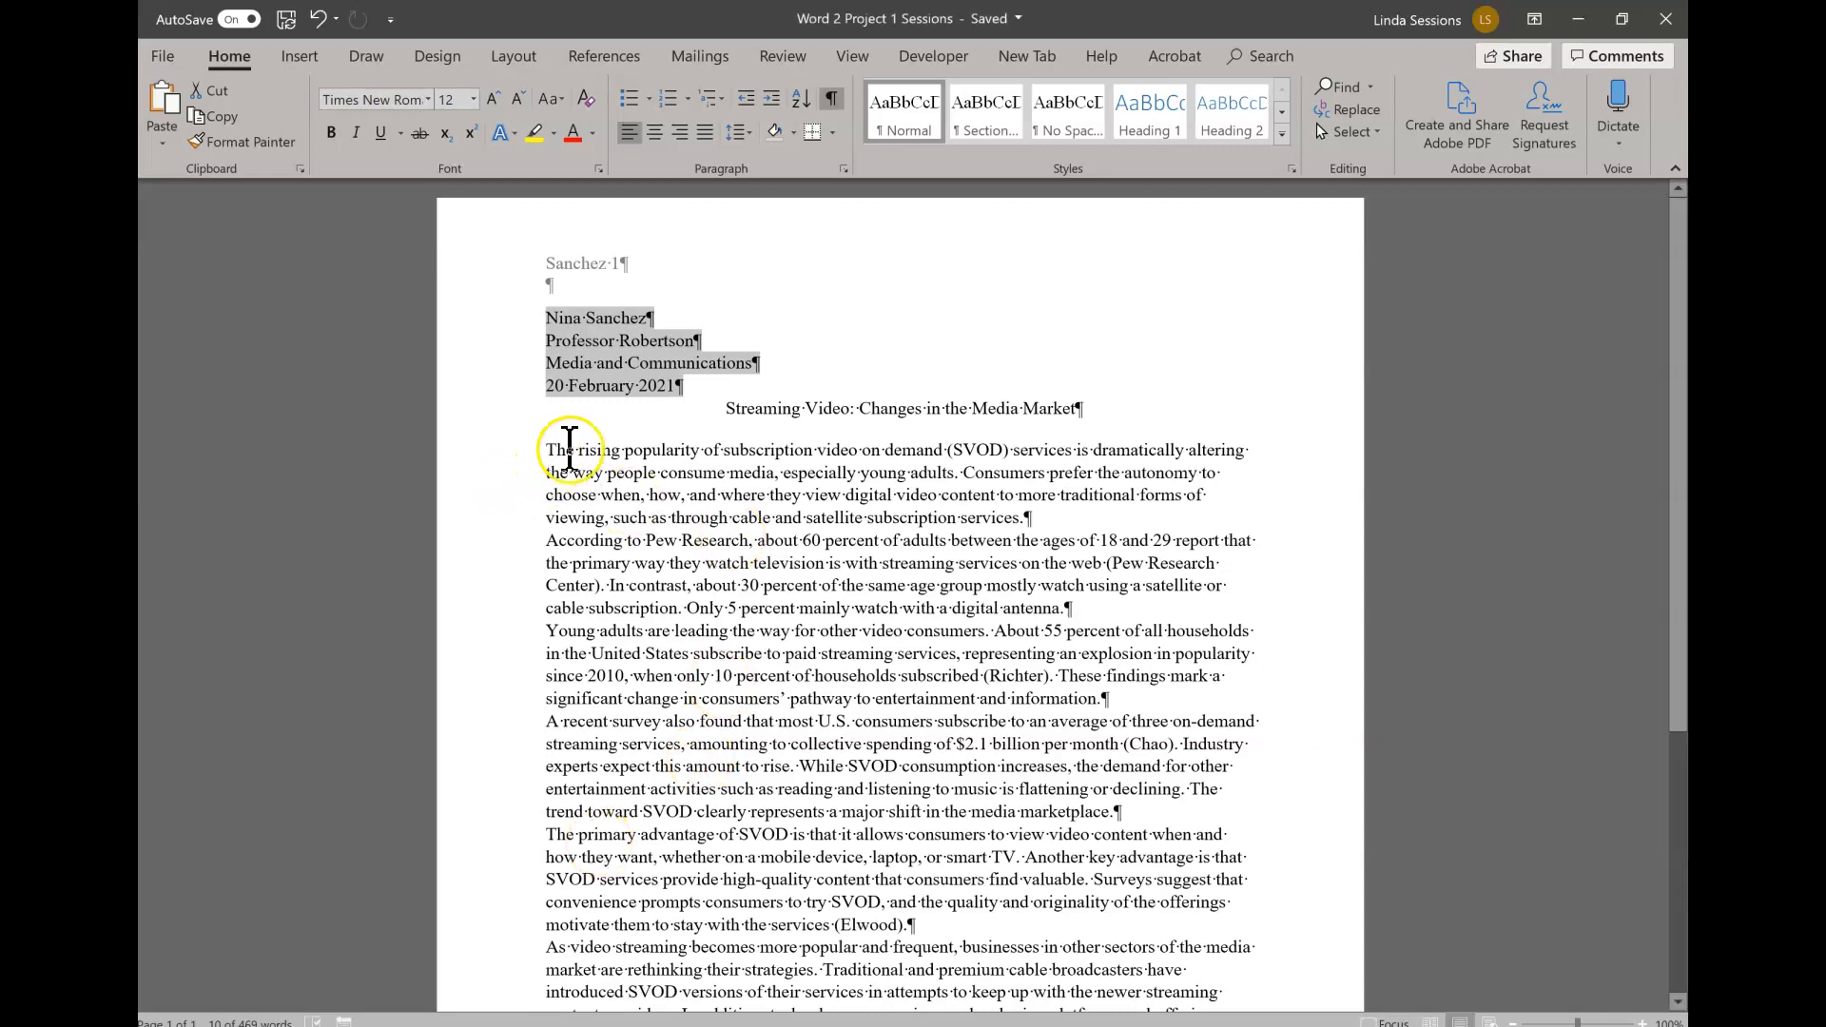
{"action": "left_click_drag", "start_coordinate": [551, 449], "coordinate": [837, 865]}
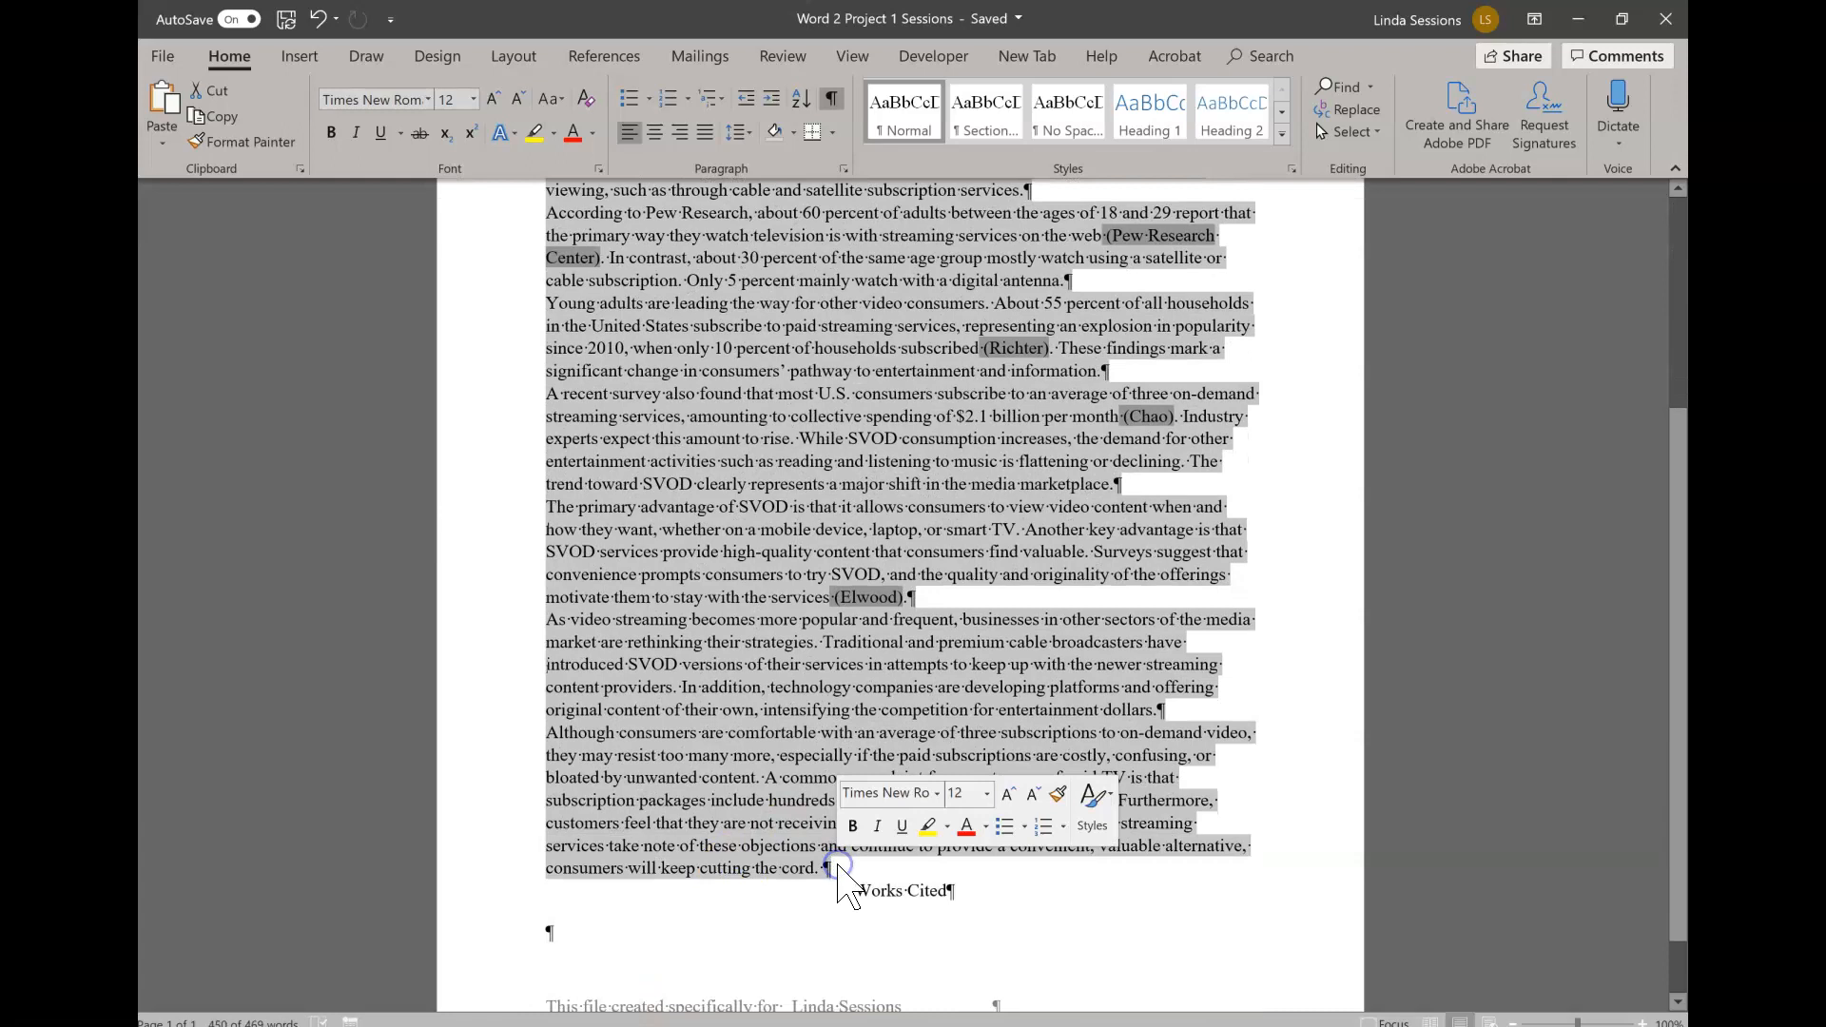
{"action": "left_click", "coordinate": [845, 170]}
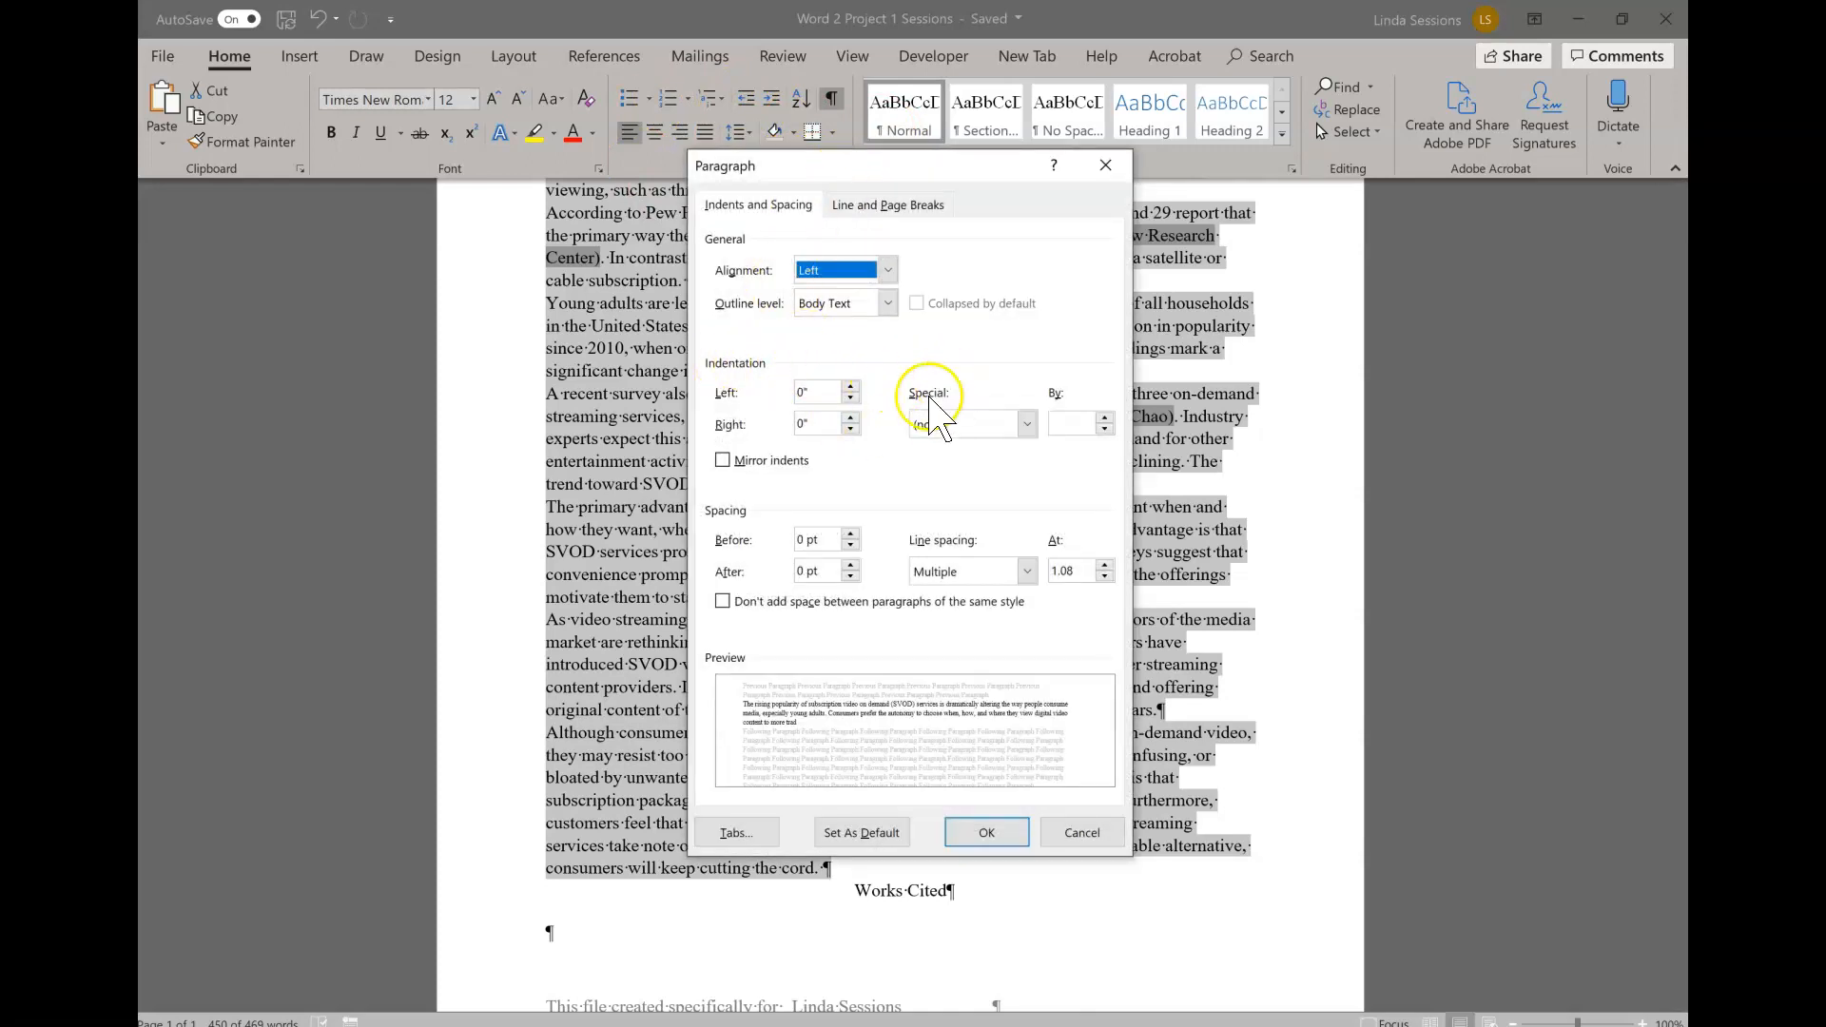
{"action": "left_click", "coordinate": [1027, 424]}
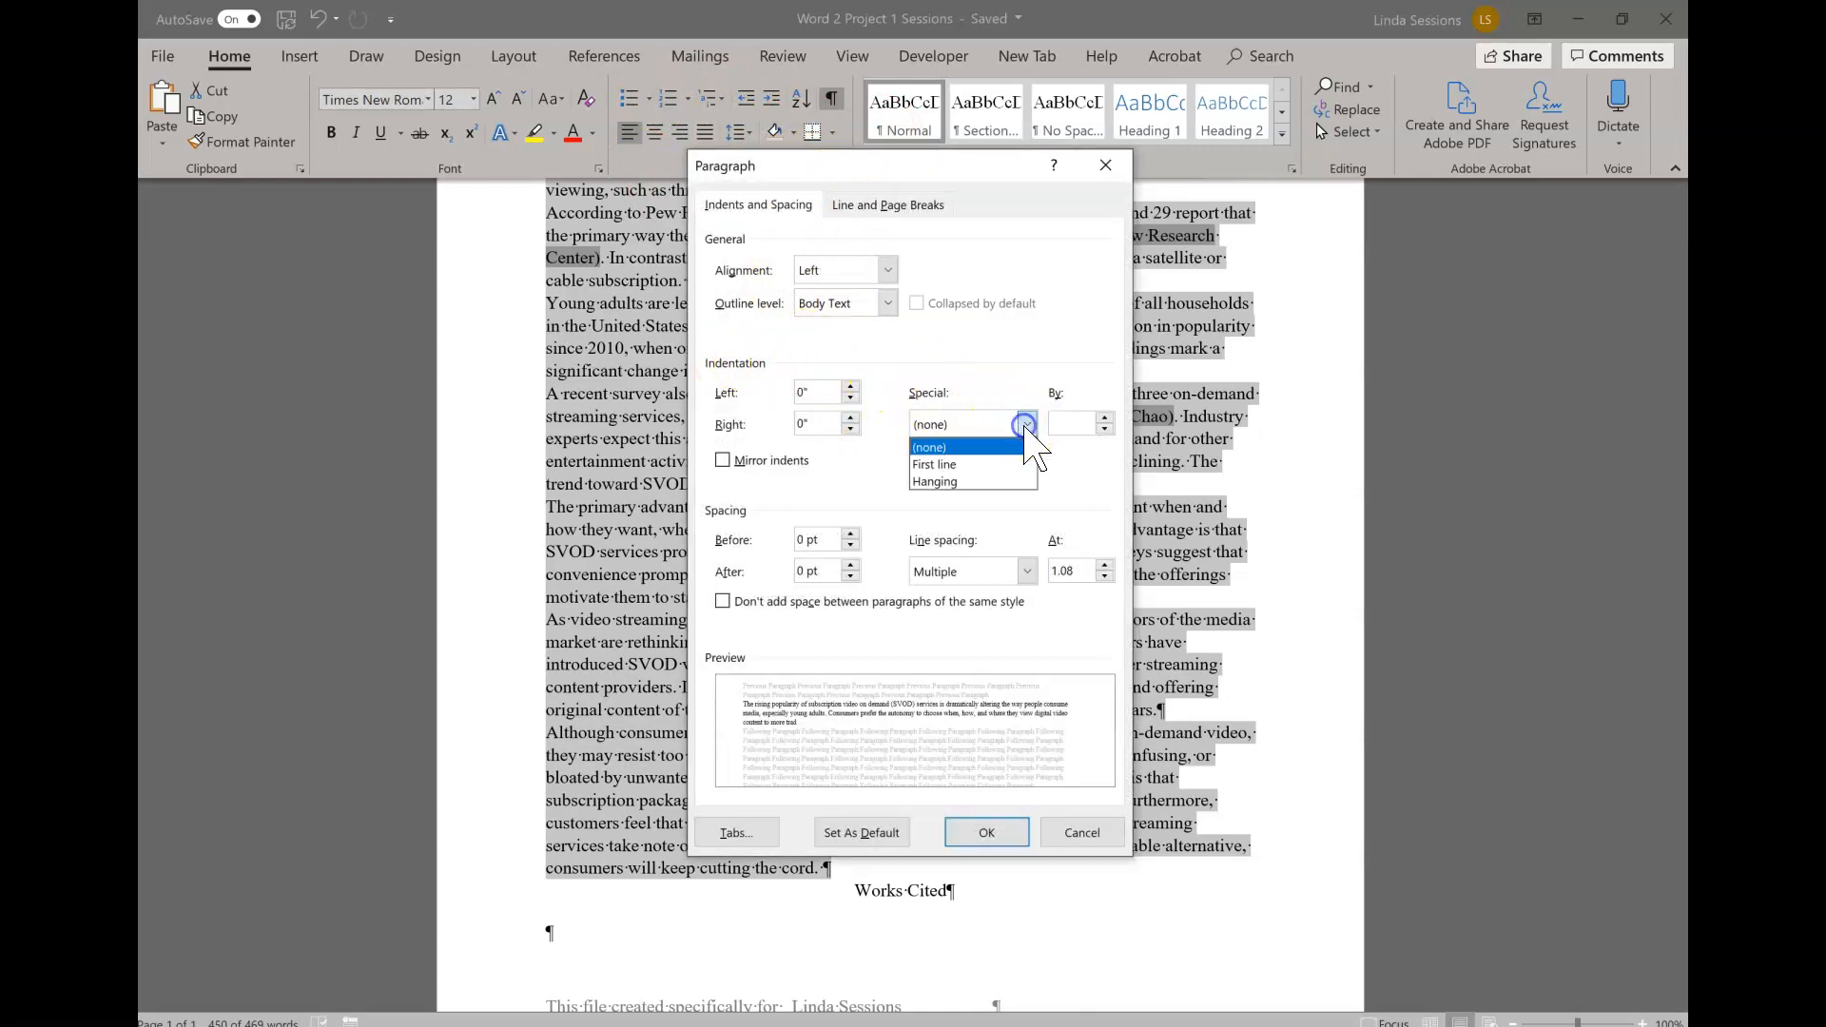
{"action": "left_click", "coordinate": [956, 465]}
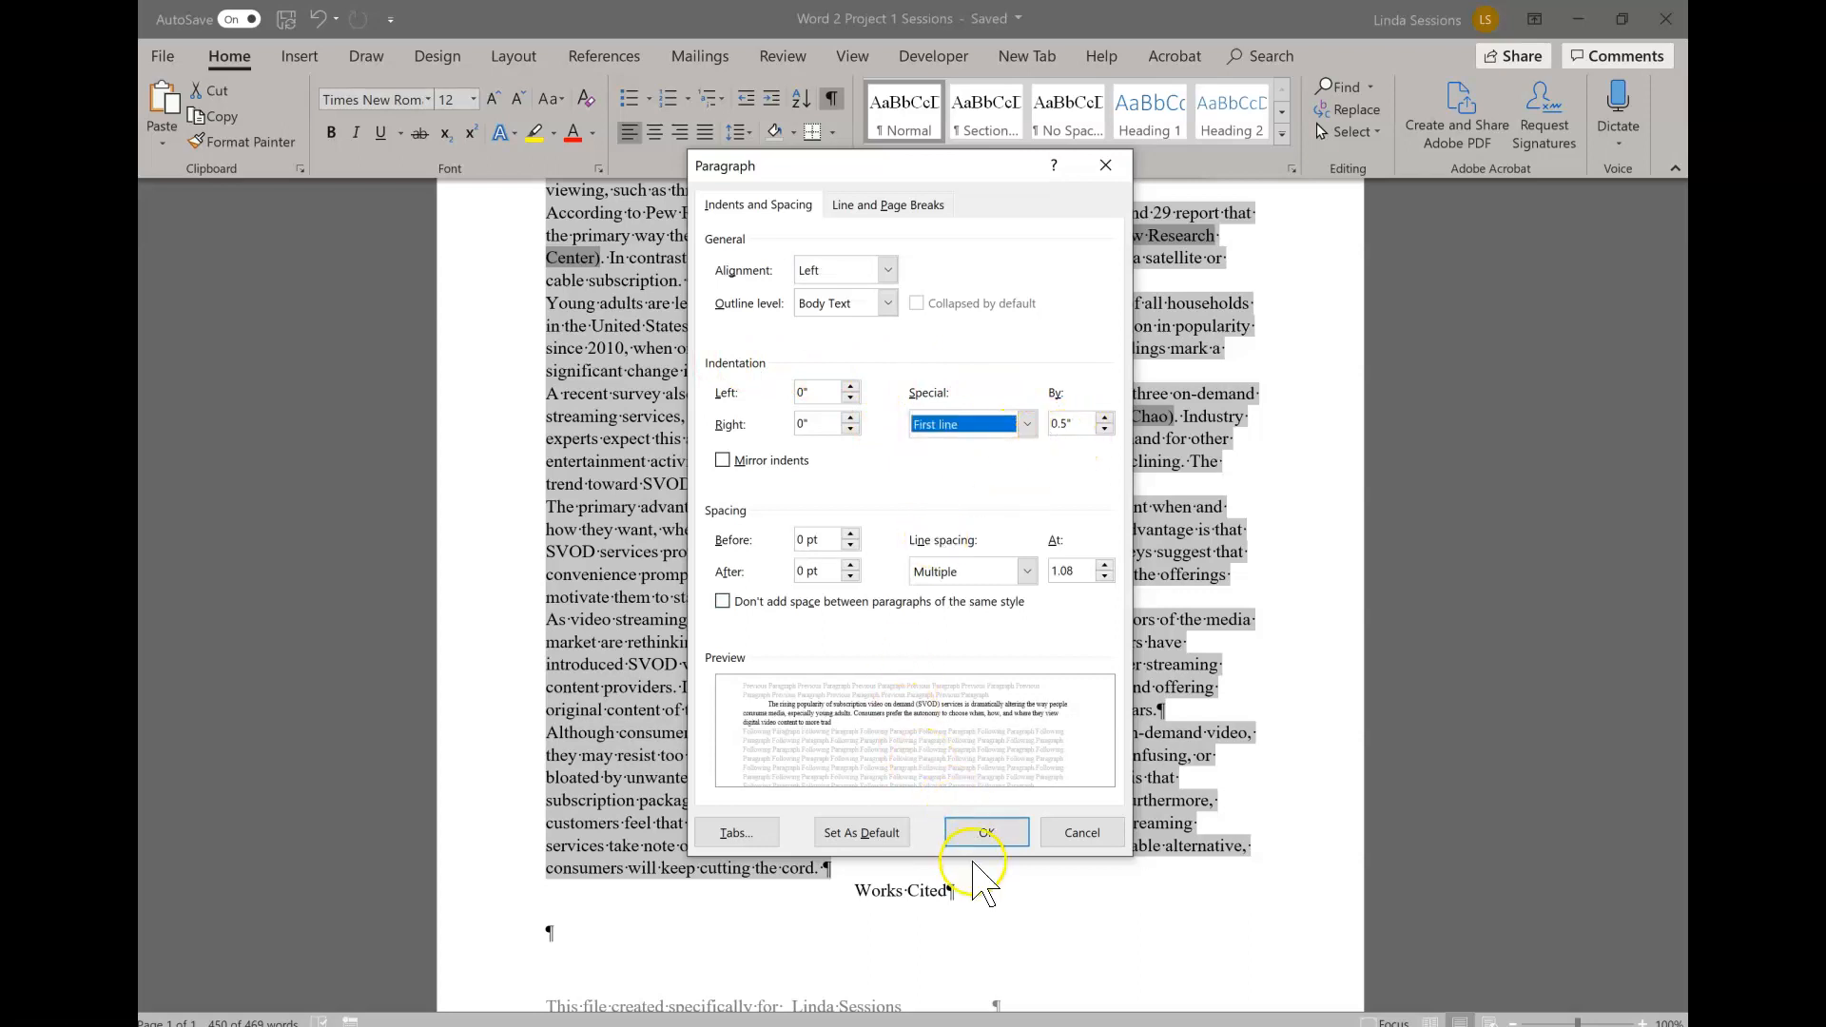
{"action": "left_click", "coordinate": [986, 833]}
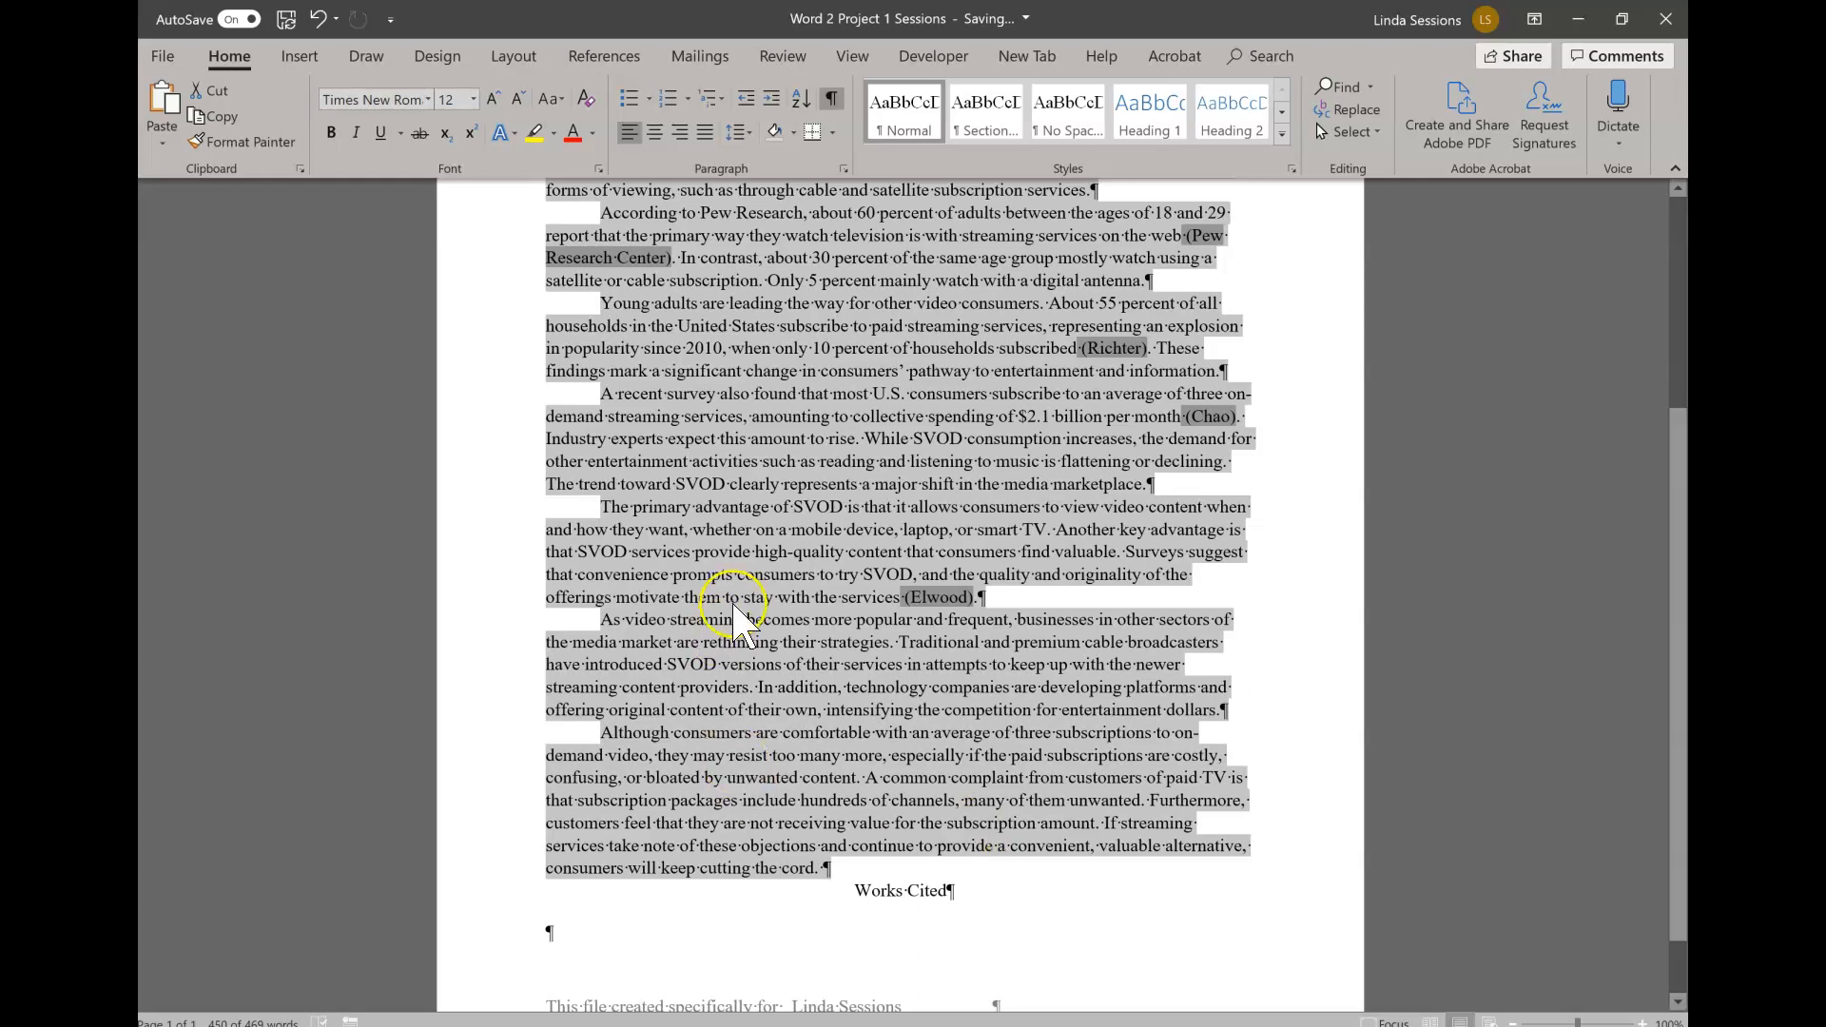
- Set the line spacing of the first body paragraph, "The rising popularity" through "subscription services.", to Double
{"action": "scroll", "coordinate": [507, 413], "scroll_direction": "up", "scroll_amount": 1}
{"action": "scroll", "coordinate": [507, 413], "scroll_direction": "up", "scroll_amount": 3}
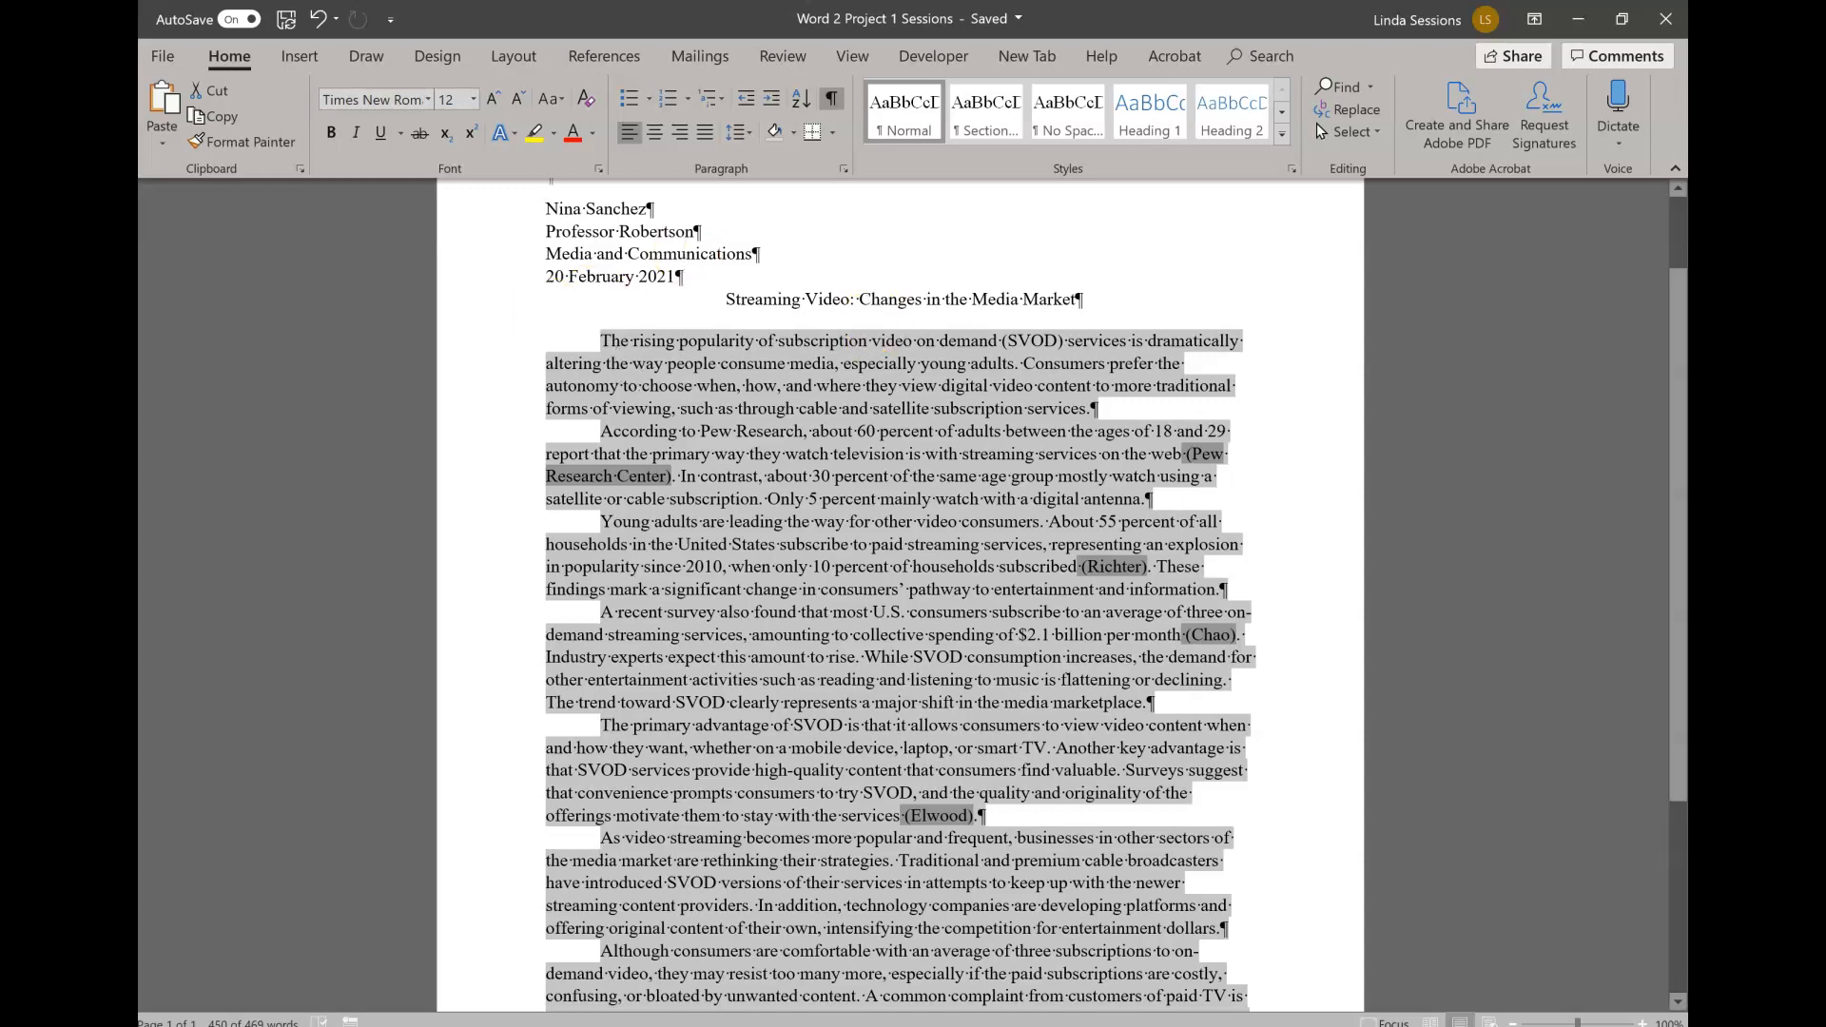
{"action": "scroll", "coordinate": [1528, 762], "scroll_direction": "down", "scroll_amount": 4}
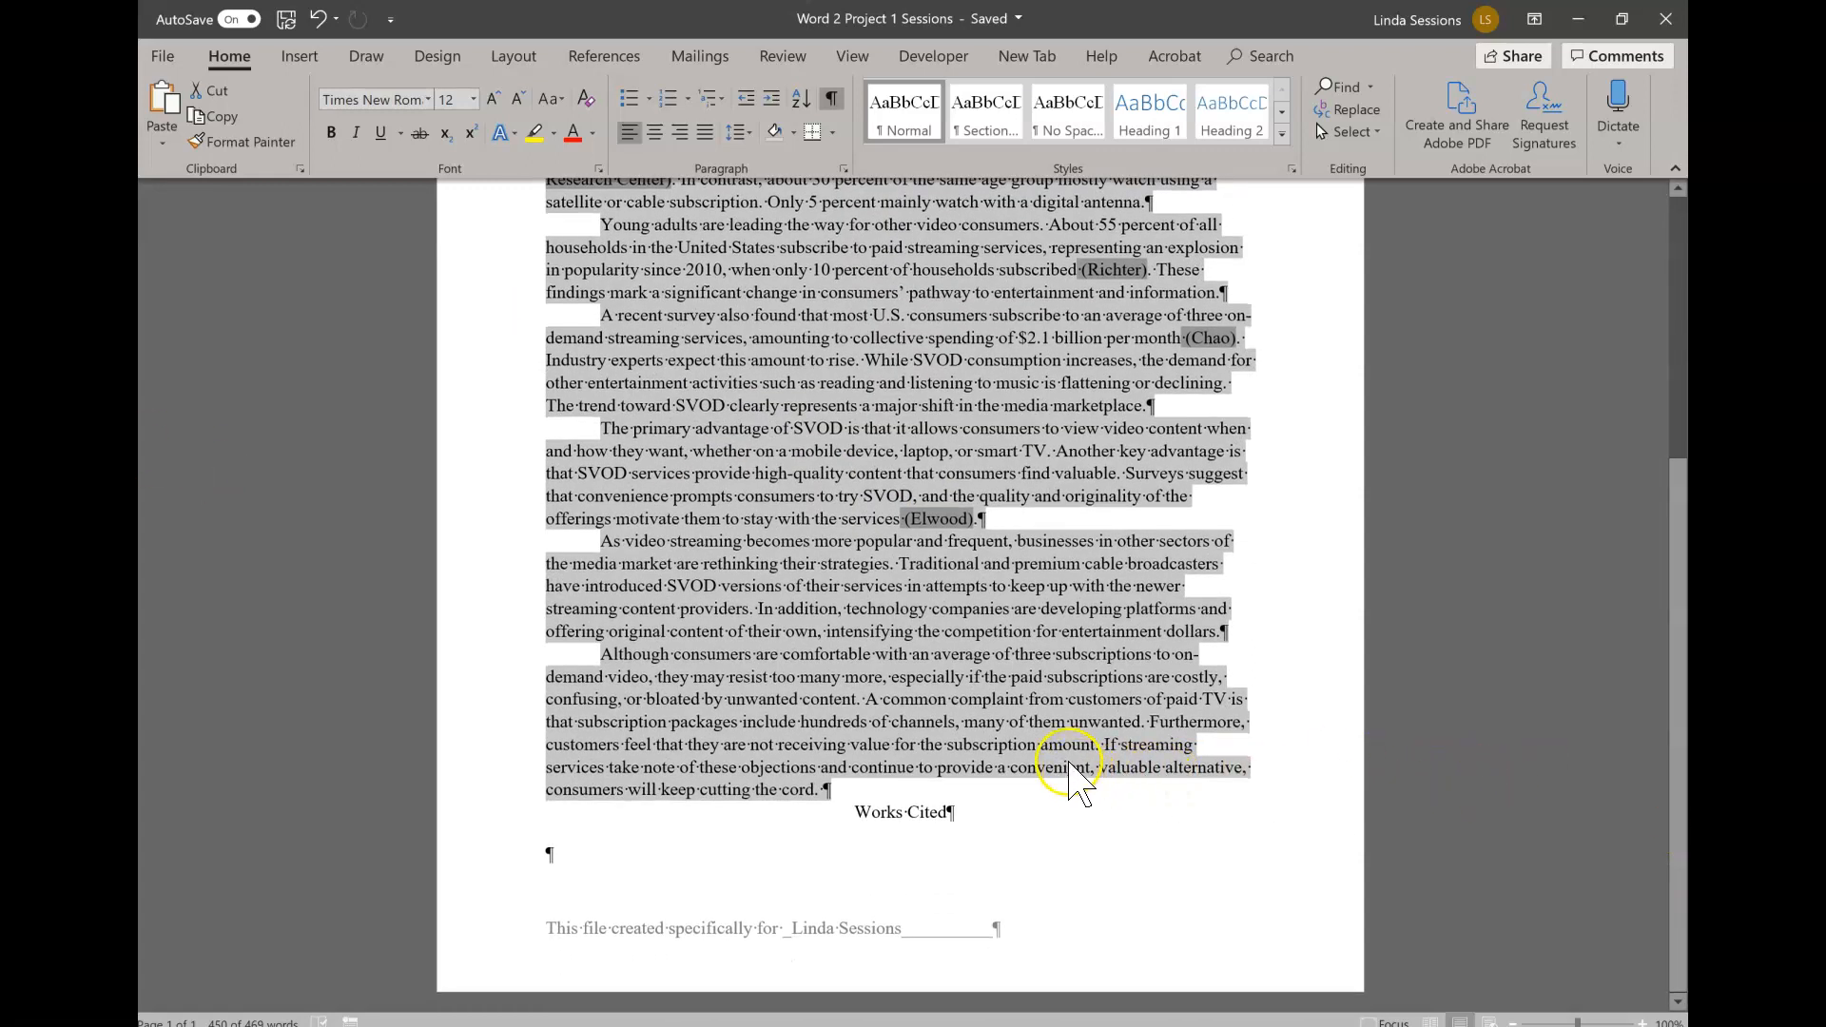
{"action": "scroll", "coordinate": [1046, 751], "scroll_direction": "up", "scroll_amount": 5}
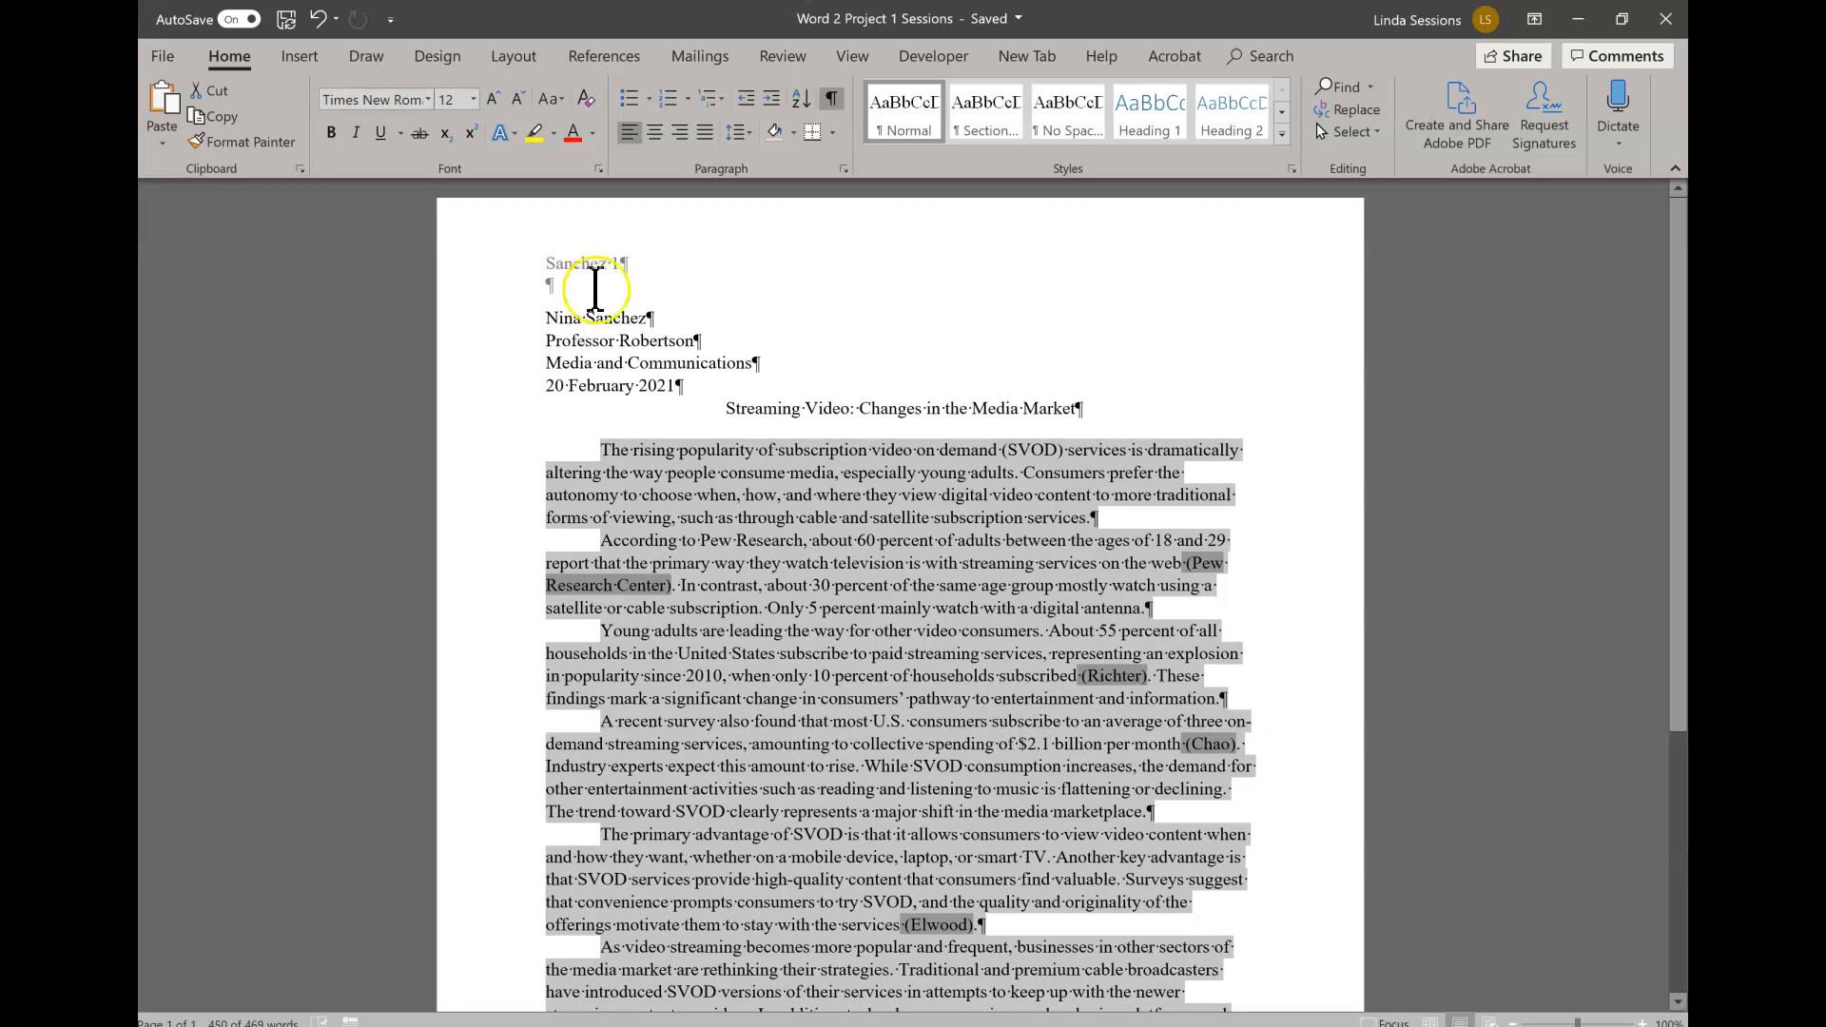
{"action": "left_click", "coordinate": [699, 470]}
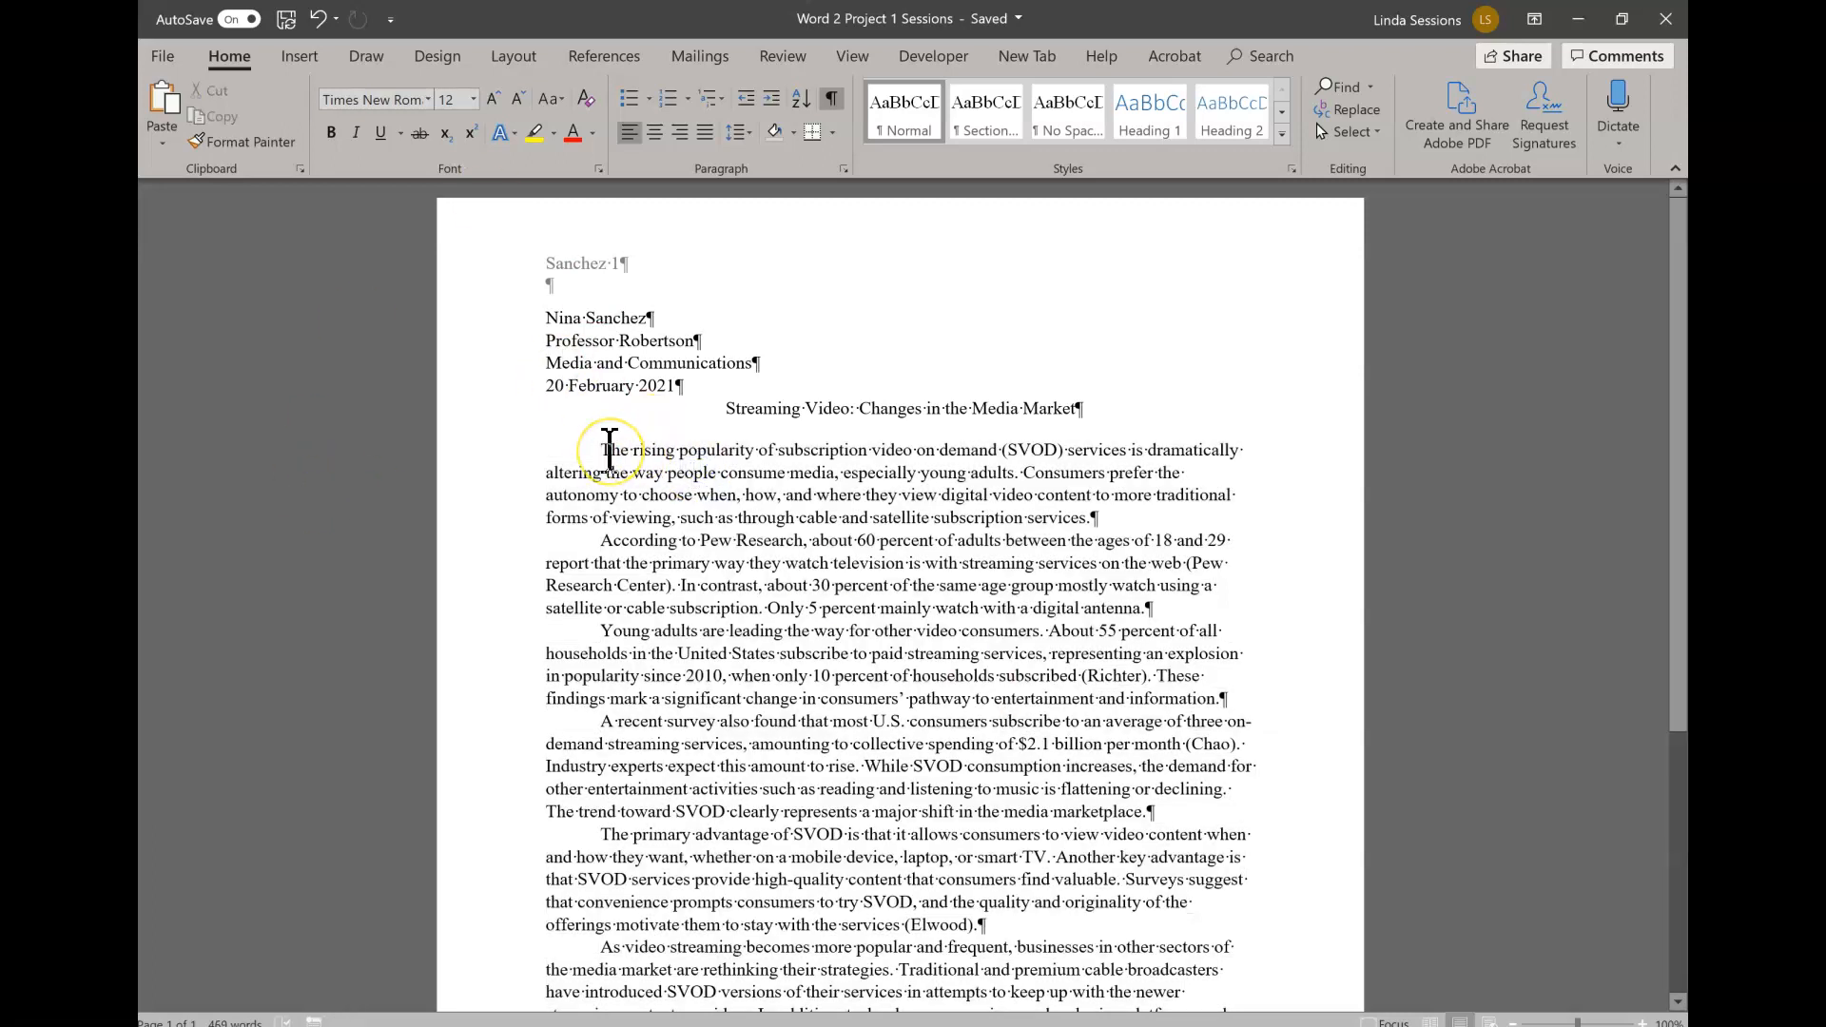
{"action": "left_click_drag", "start_coordinate": [605, 449], "coordinate": [1157, 519]}
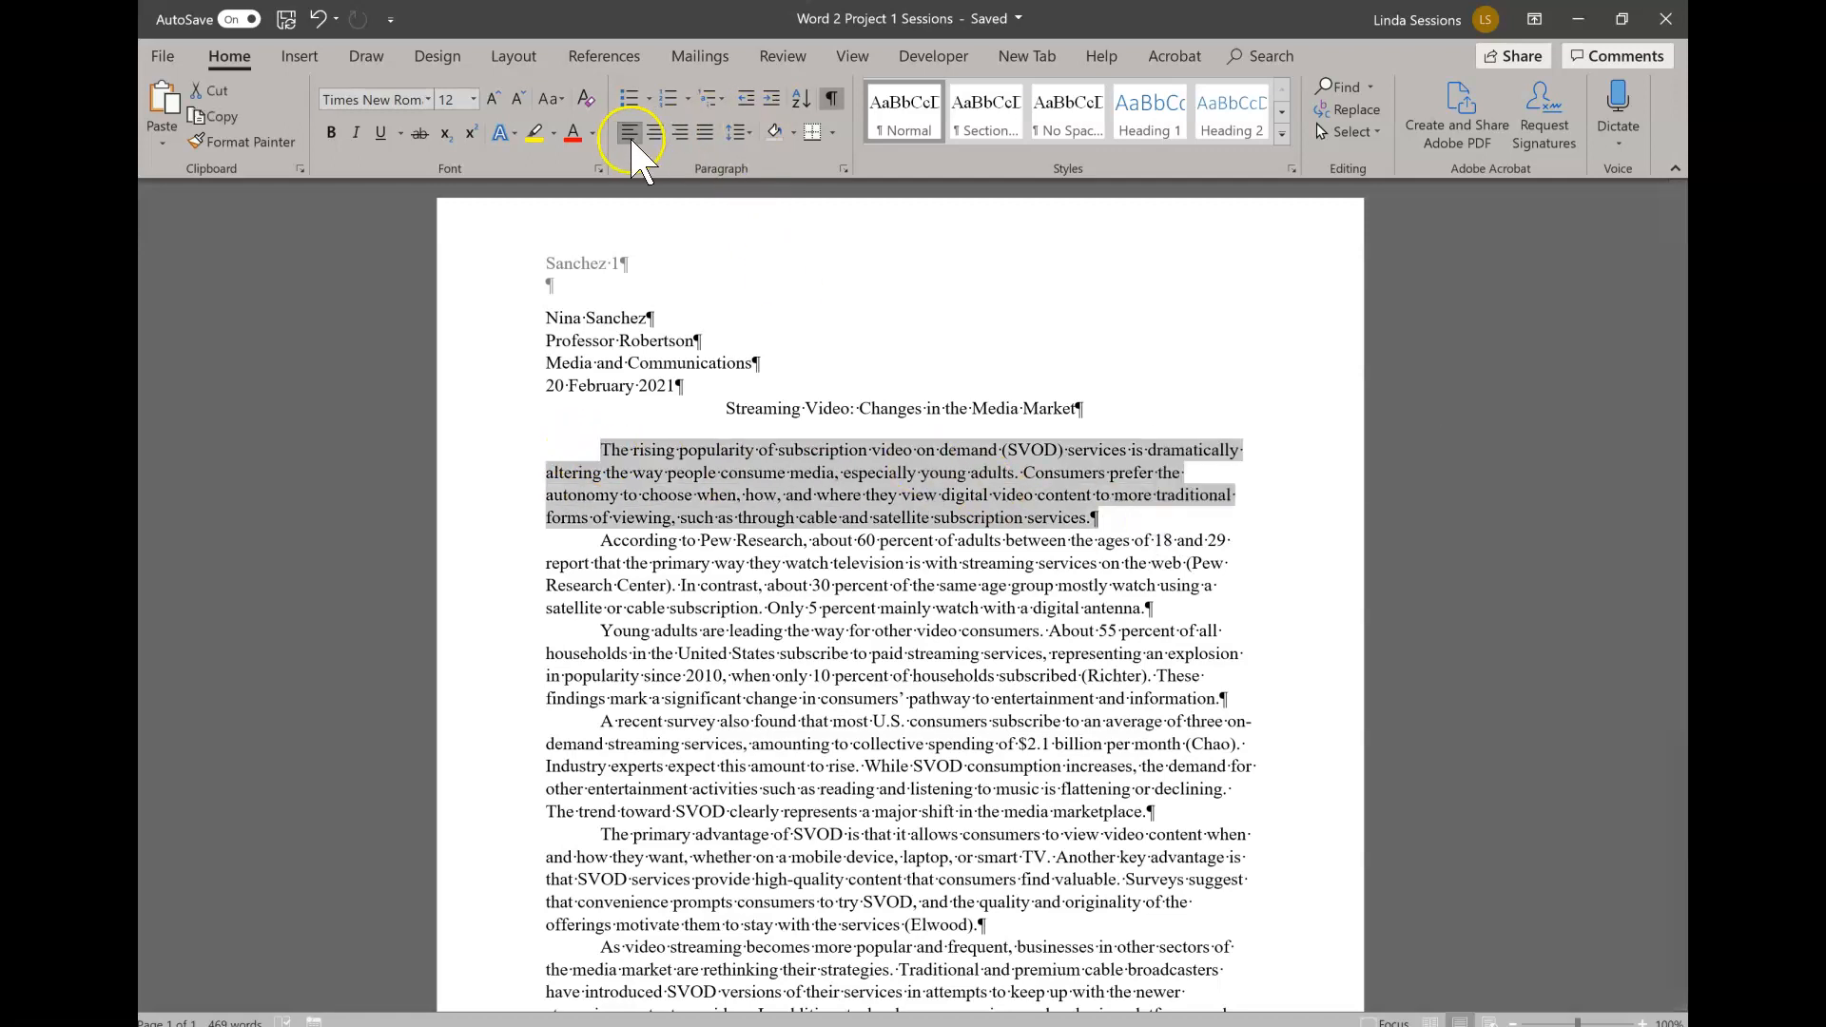
{"action": "left_click", "coordinate": [842, 169]}
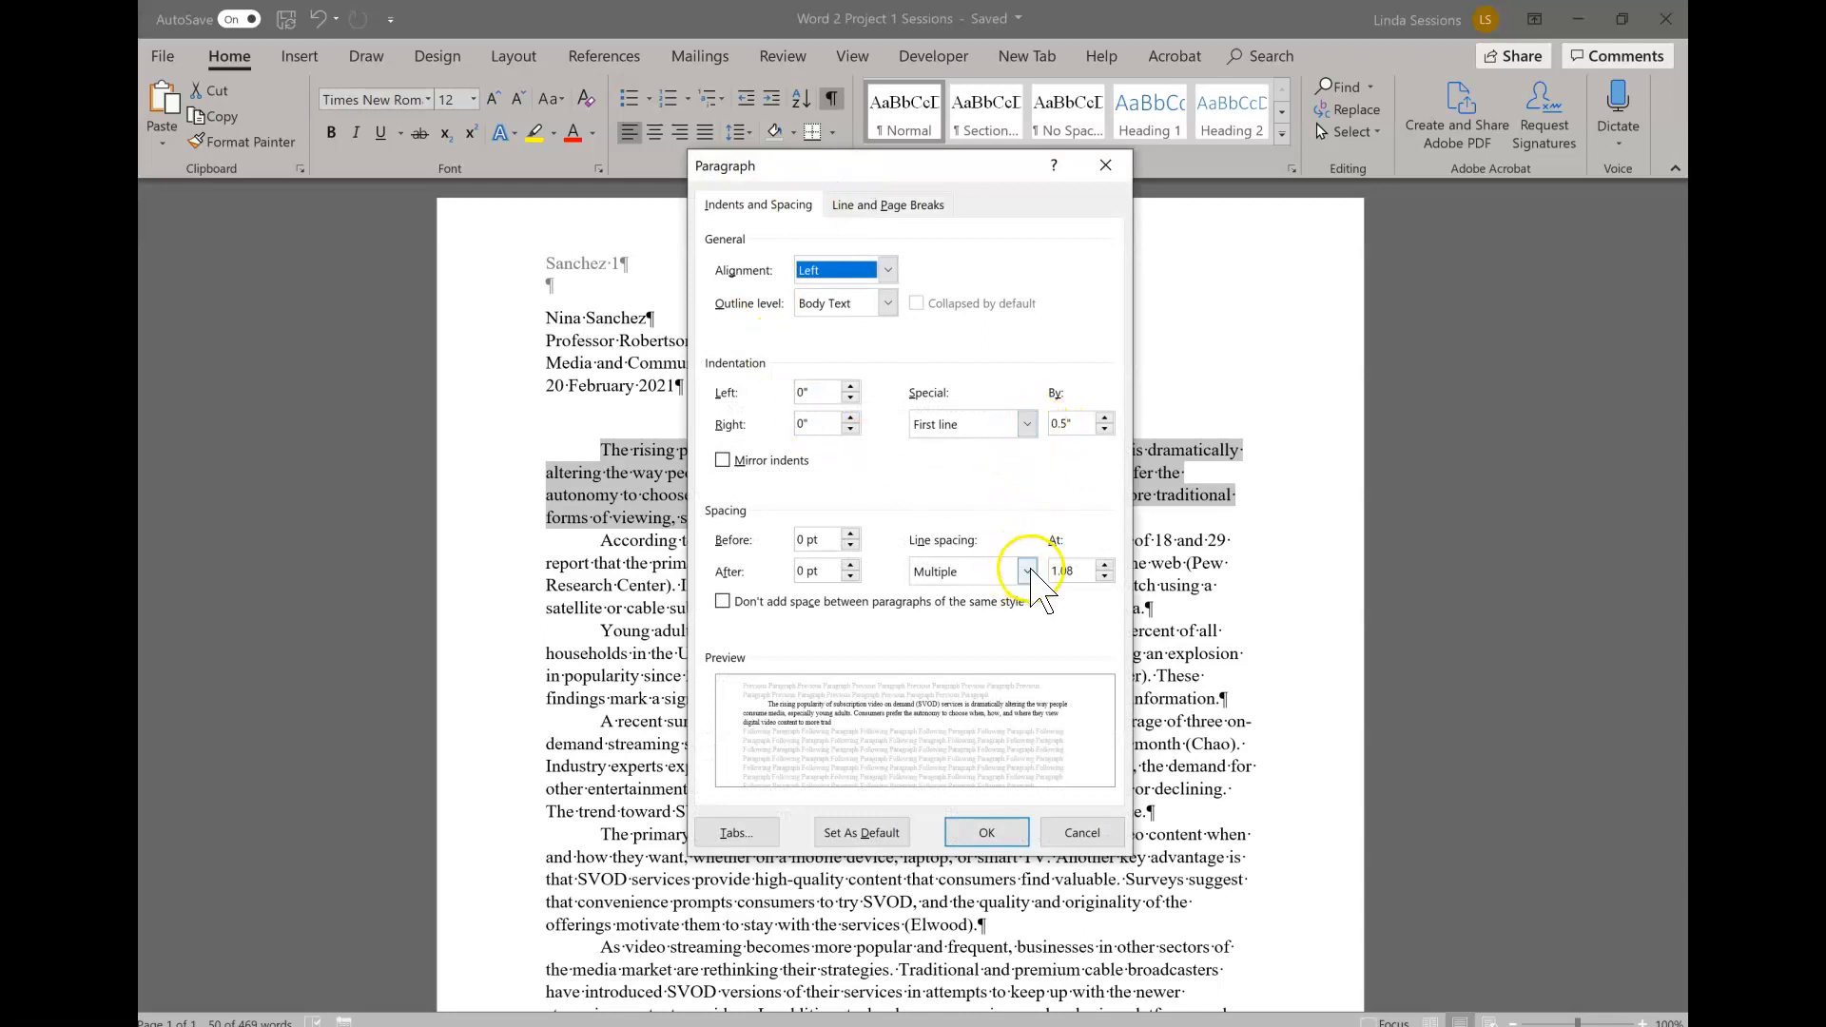
{"action": "left_click", "coordinate": [1028, 571]}
{"action": "left_click", "coordinate": [984, 629]}
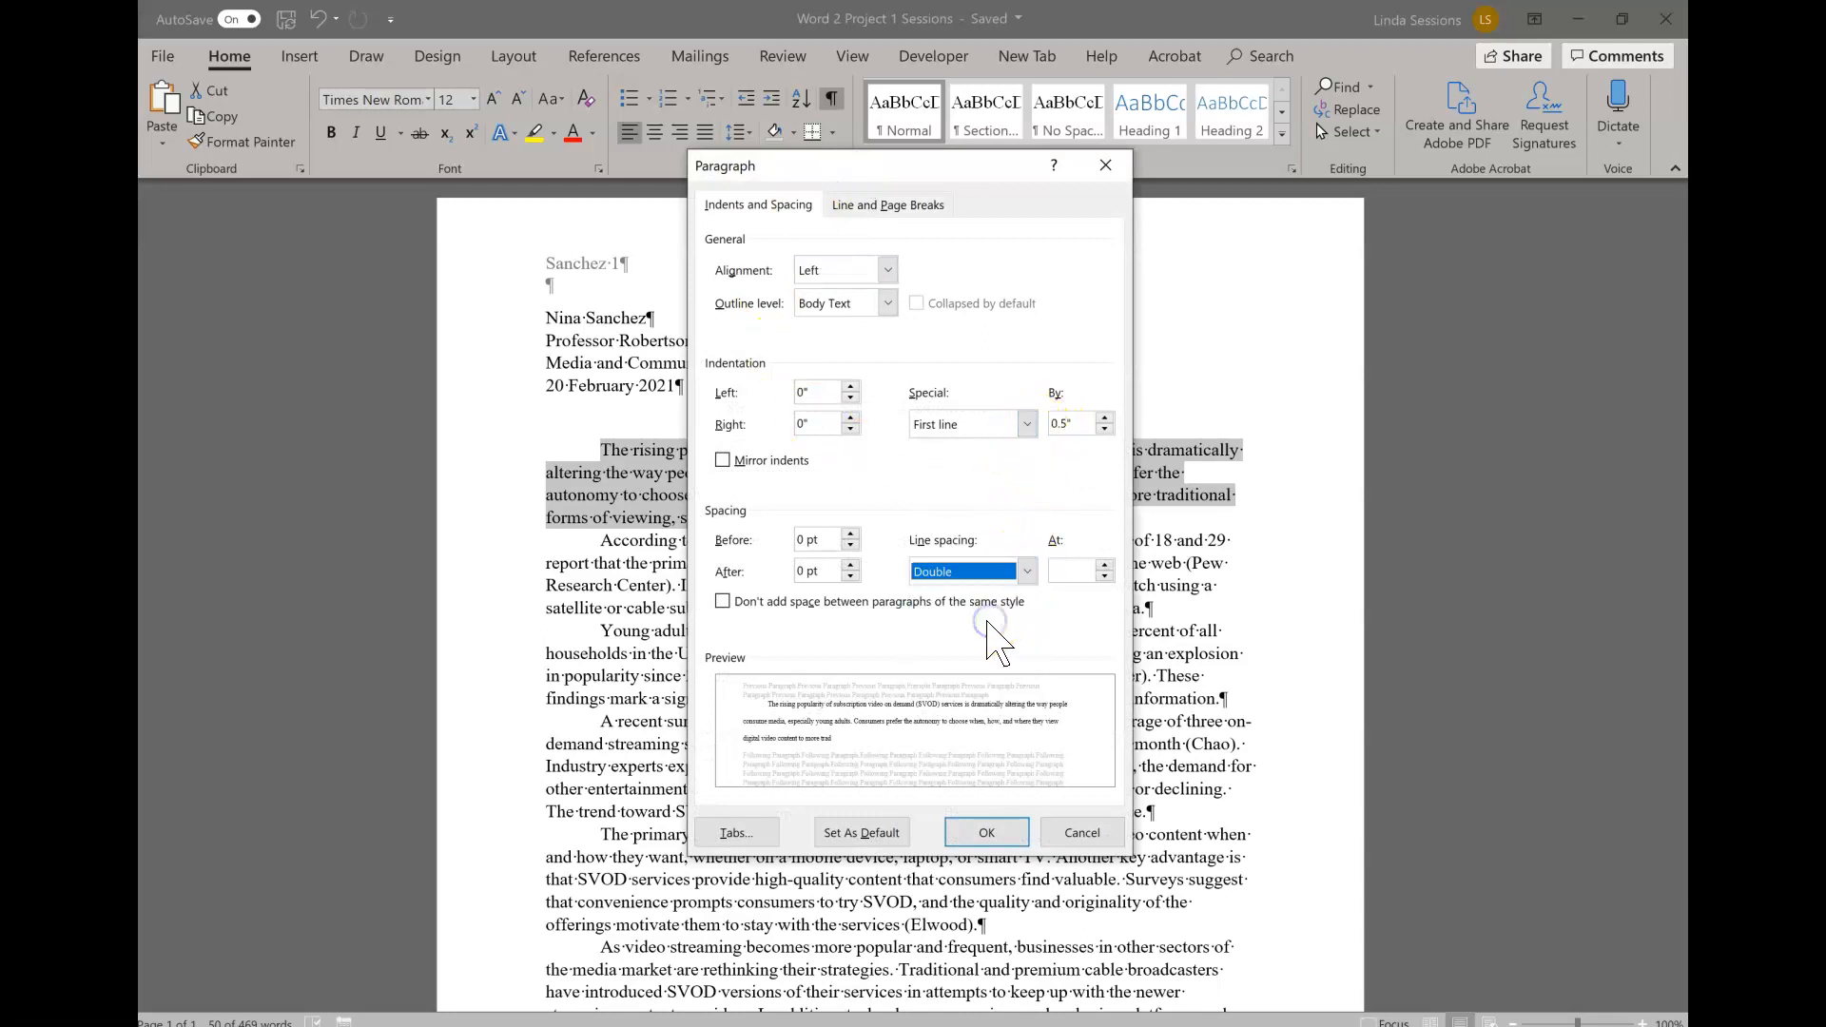
{"action": "left_click", "coordinate": [986, 835]}
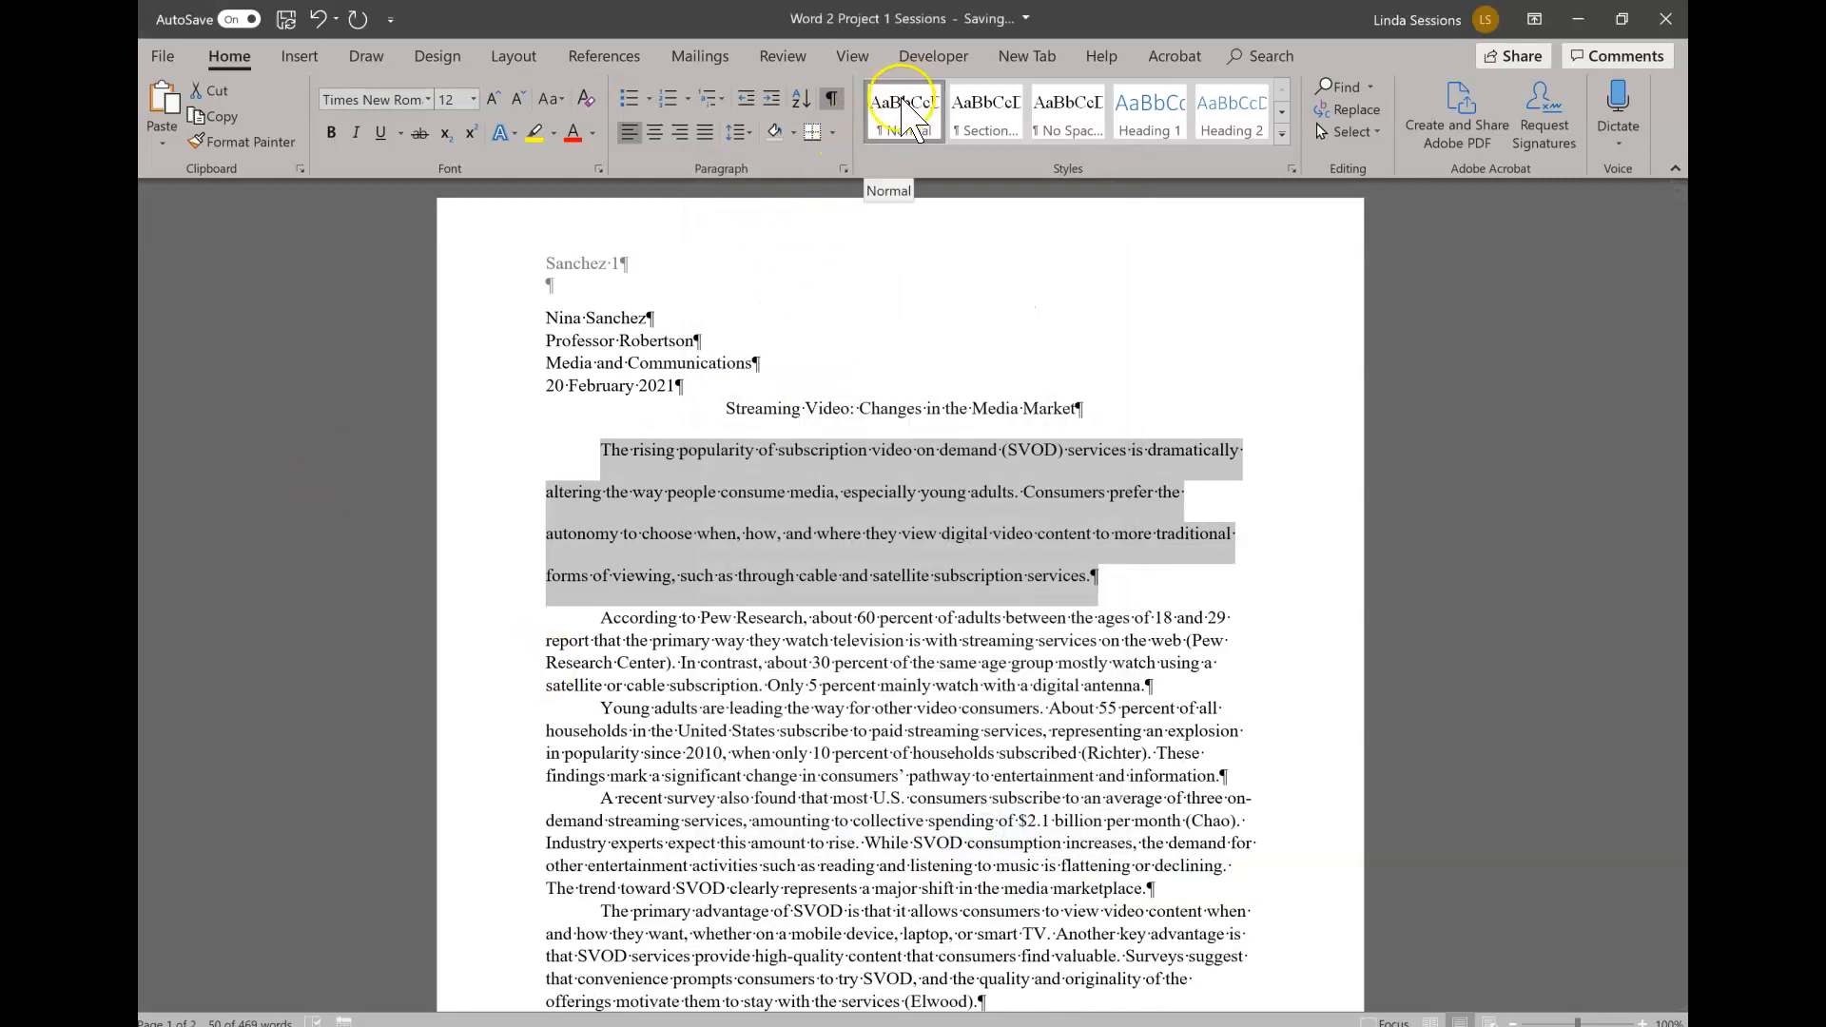
- Update the Normal style to match the selected double-spaced paragraph
{"action": "right_click", "coordinate": [902, 100]}
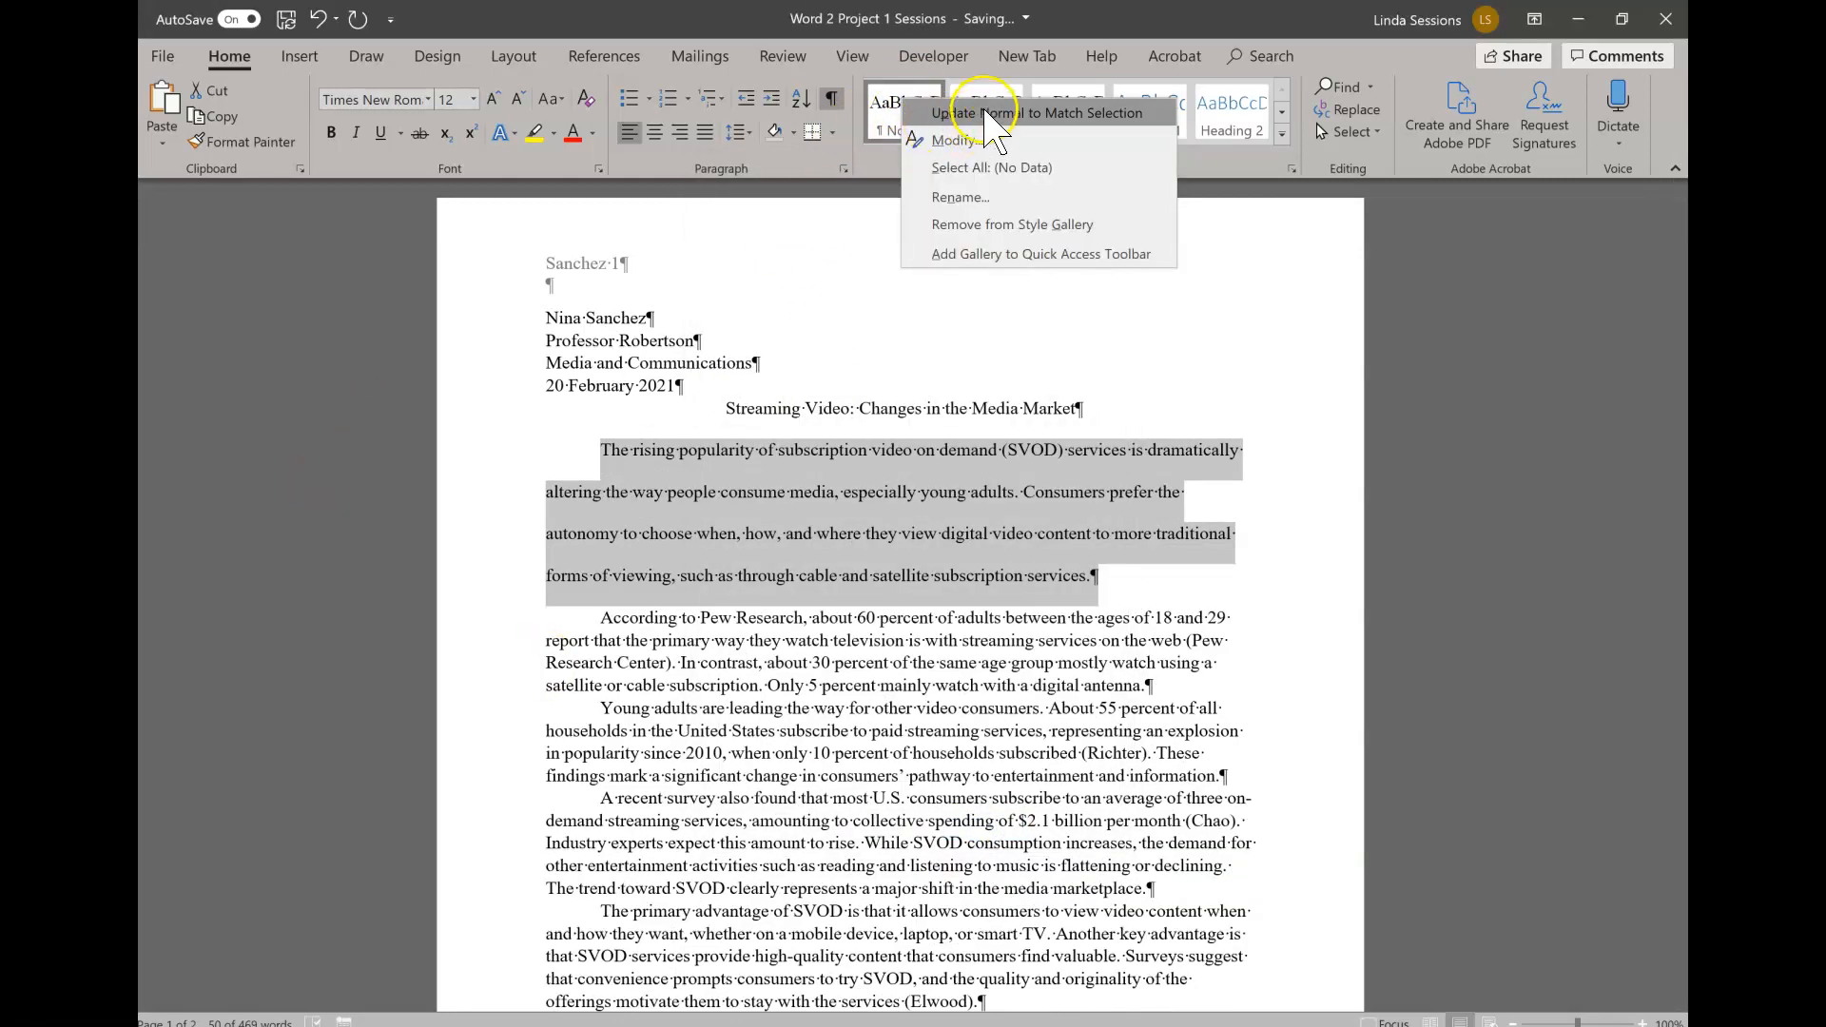
{"action": "left_click", "coordinate": [986, 112]}
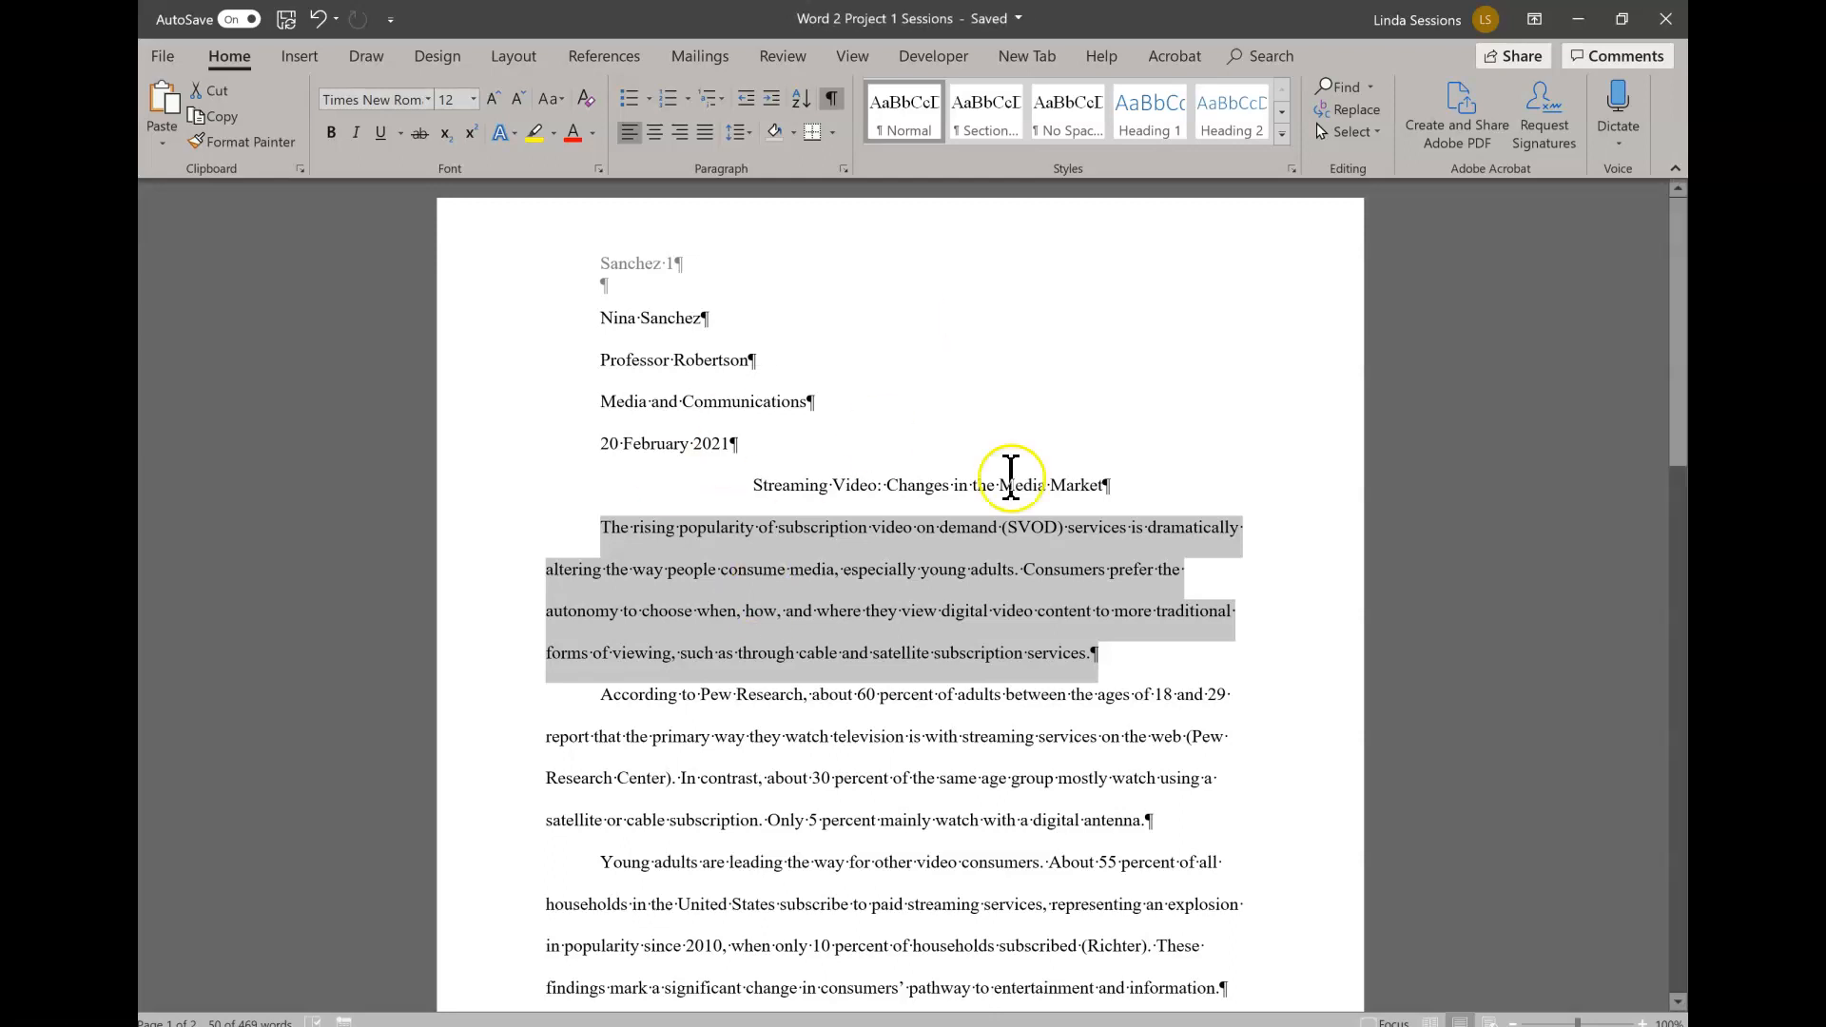
{"action": "scroll", "coordinate": [951, 480], "scroll_direction": "down", "scroll_amount": 2}
{"action": "scroll", "coordinate": [927, 476], "scroll_direction": "up", "scroll_amount": 2}
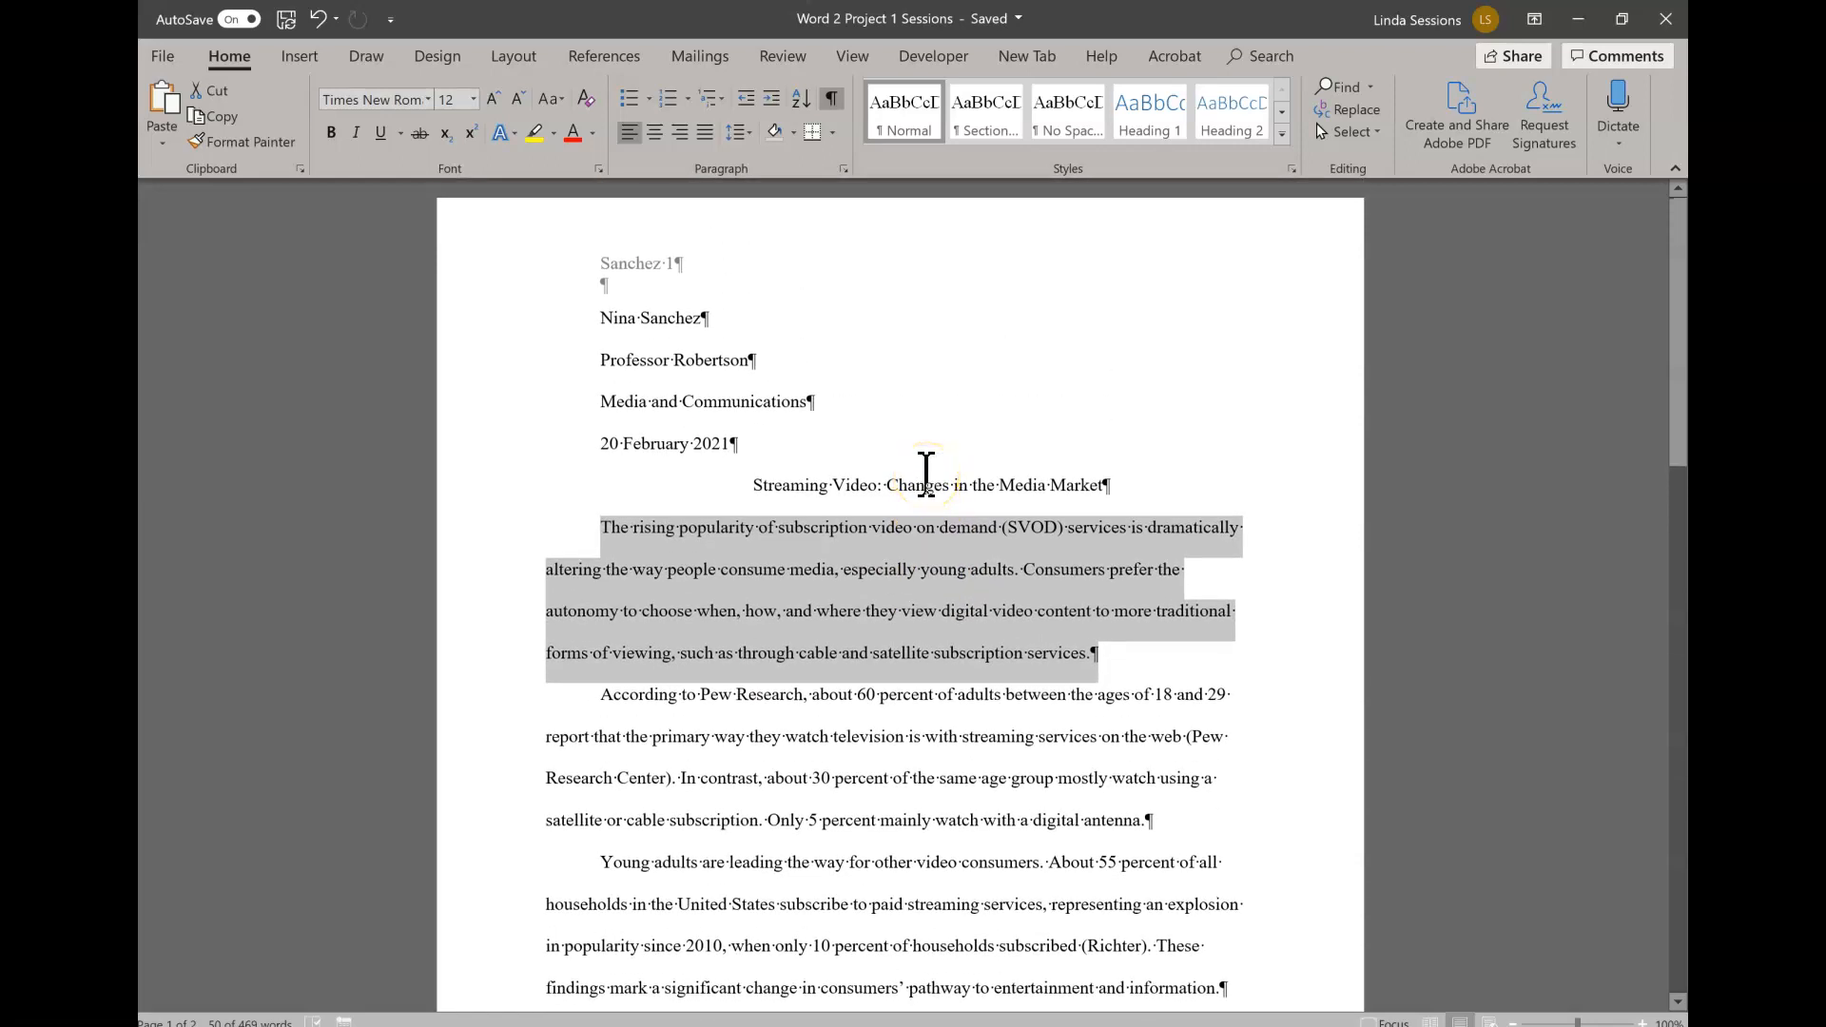
- Add a new citation source of type Web site before the period after "competition for entertainment dollars" on page 2
{"action": "scroll", "coordinate": [909, 665], "scroll_direction": "down", "scroll_amount": 12}
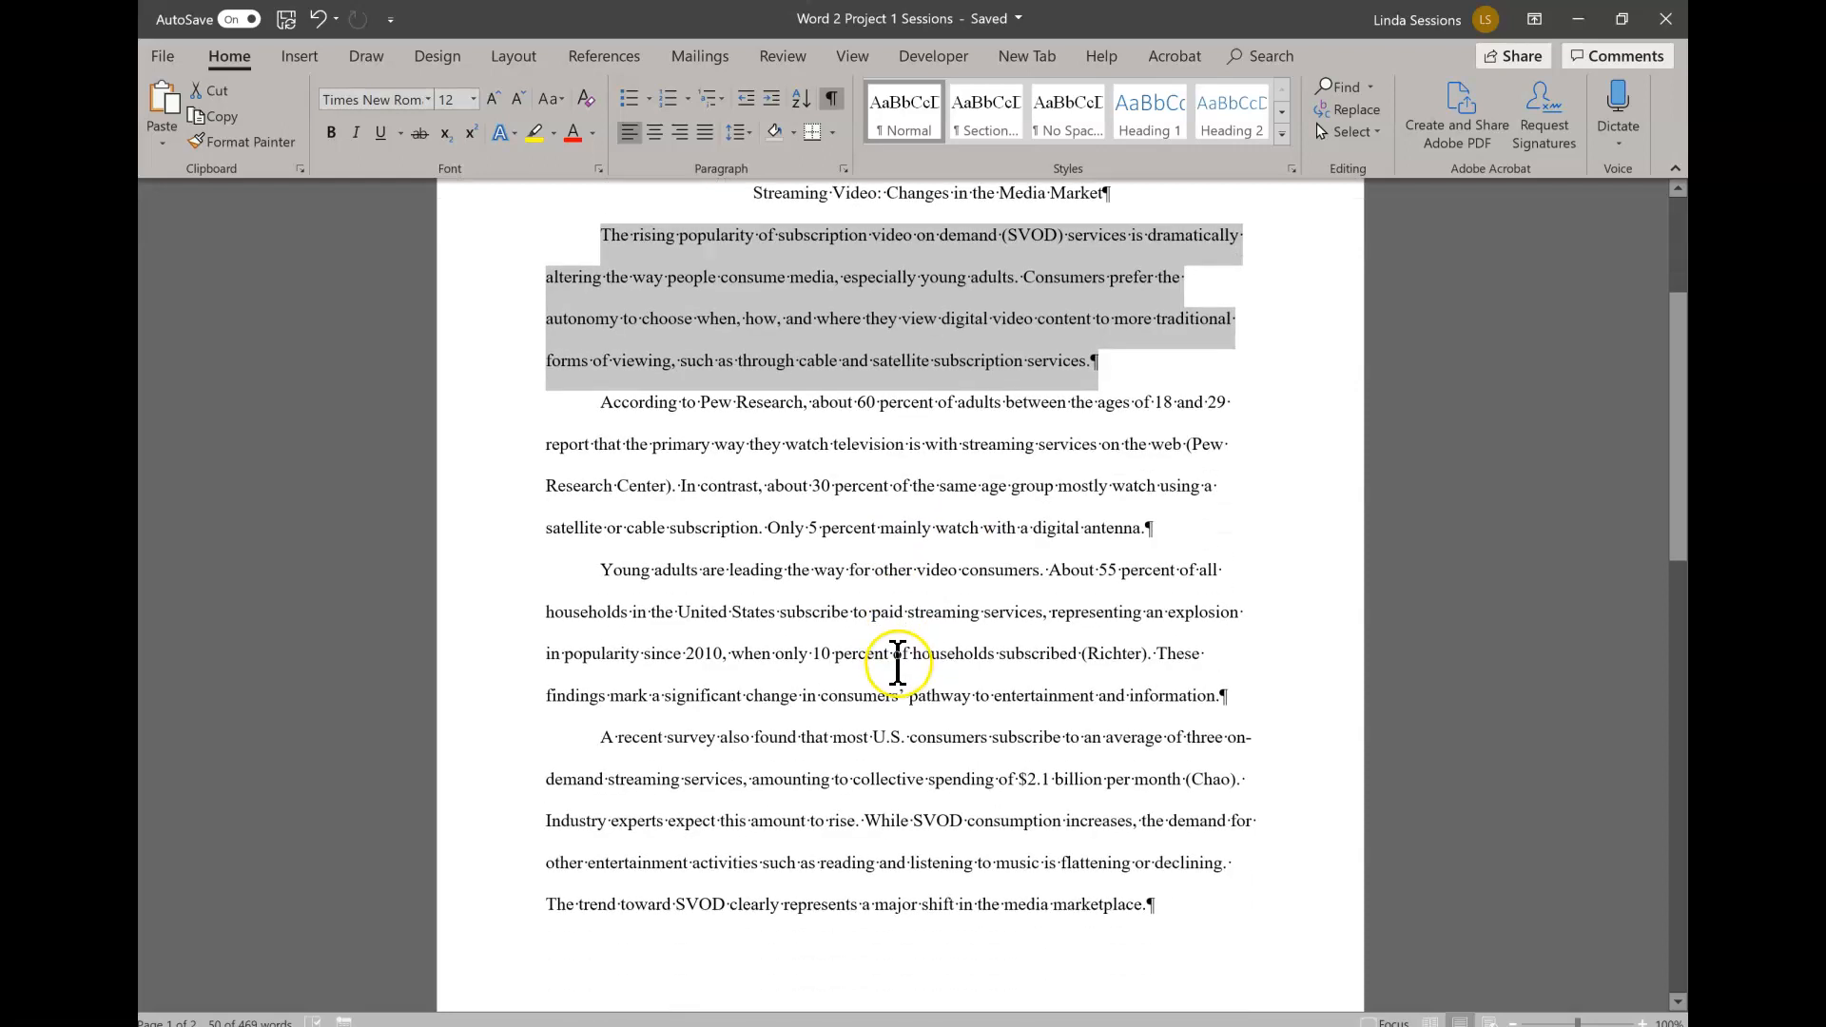
{"action": "scroll", "coordinate": [899, 660], "scroll_direction": "down", "scroll_amount": 7}
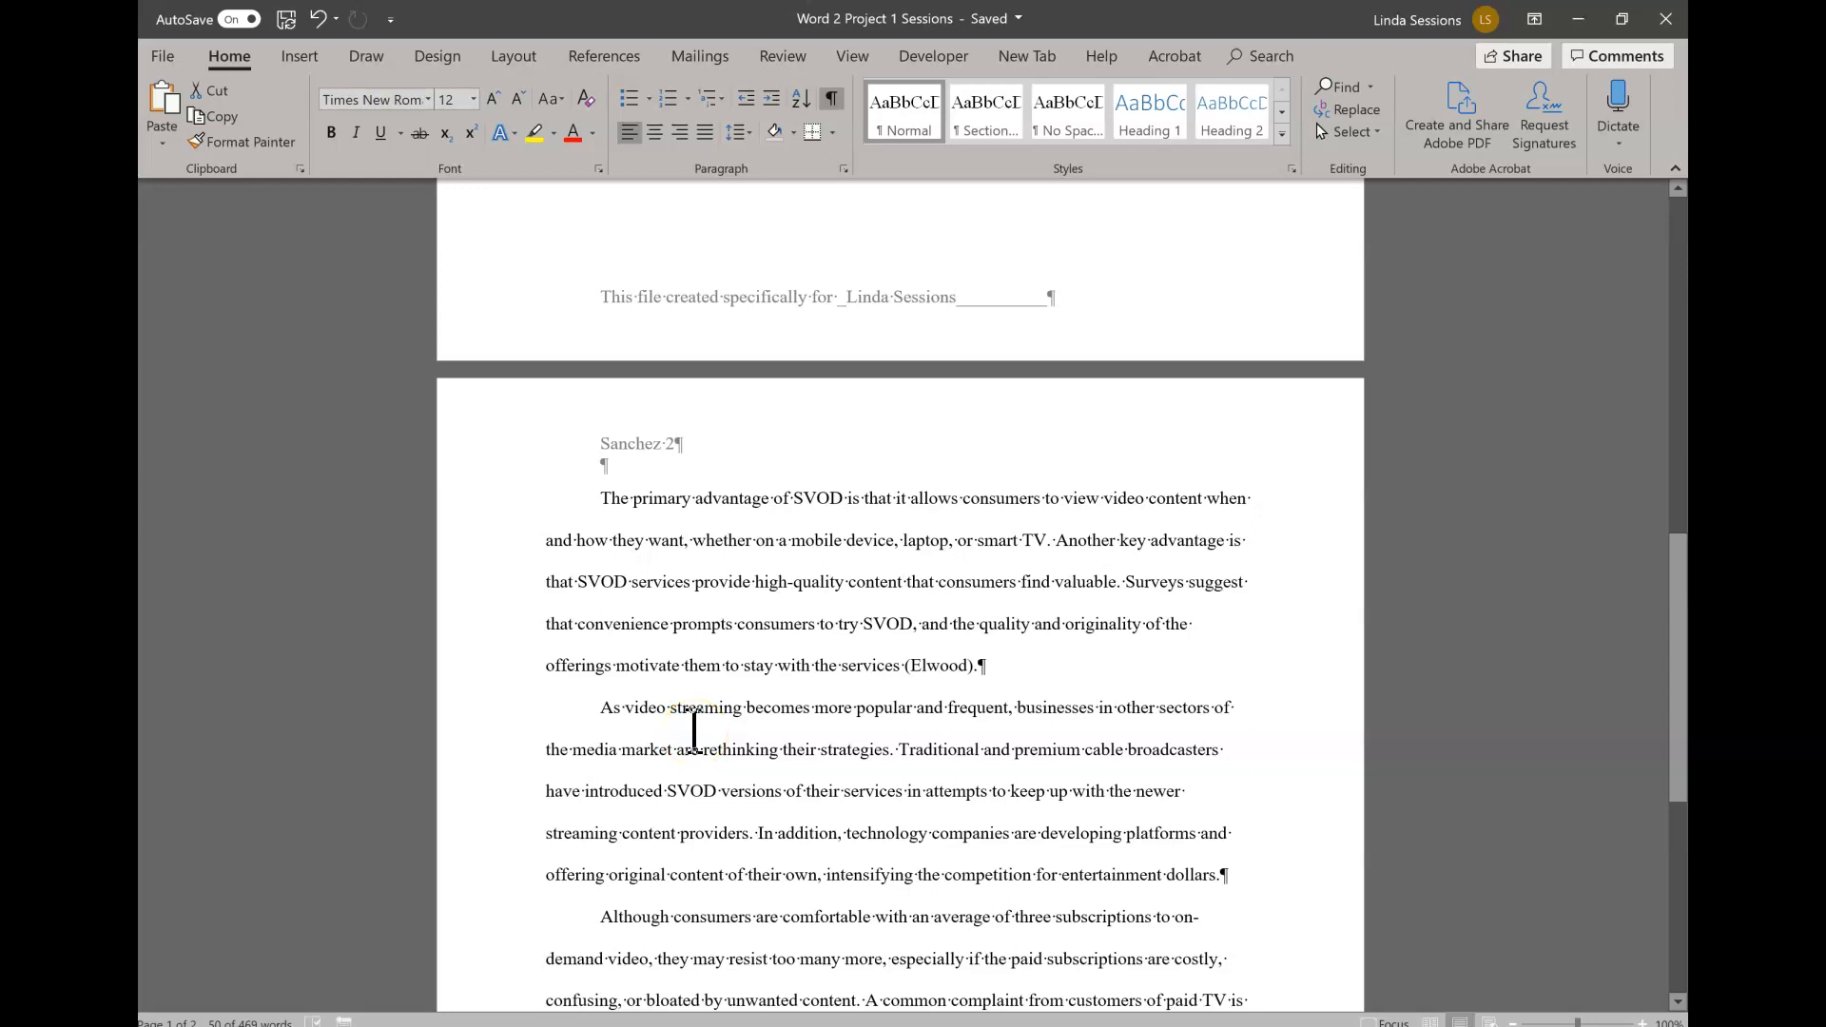
{"action": "scroll", "coordinate": [869, 787], "scroll_direction": "down", "scroll_amount": 2}
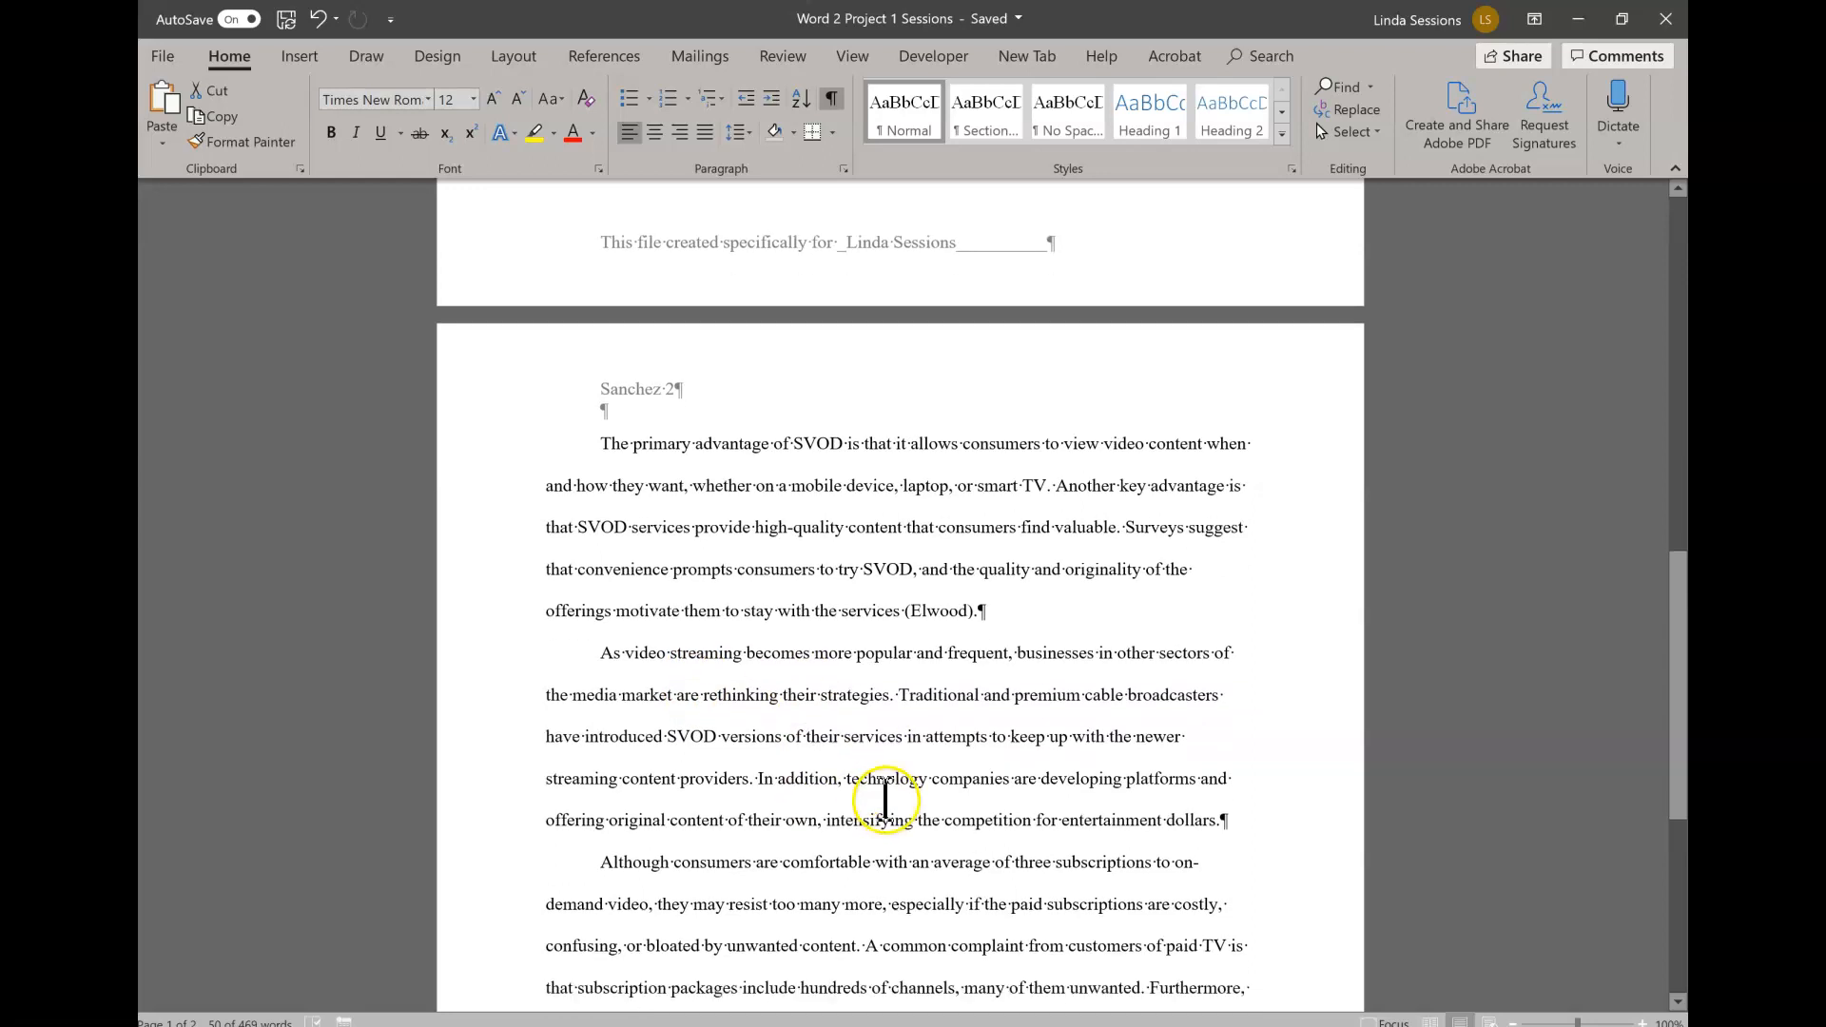
{"action": "scroll", "coordinate": [854, 728], "scroll_direction": "down", "scroll_amount": 1}
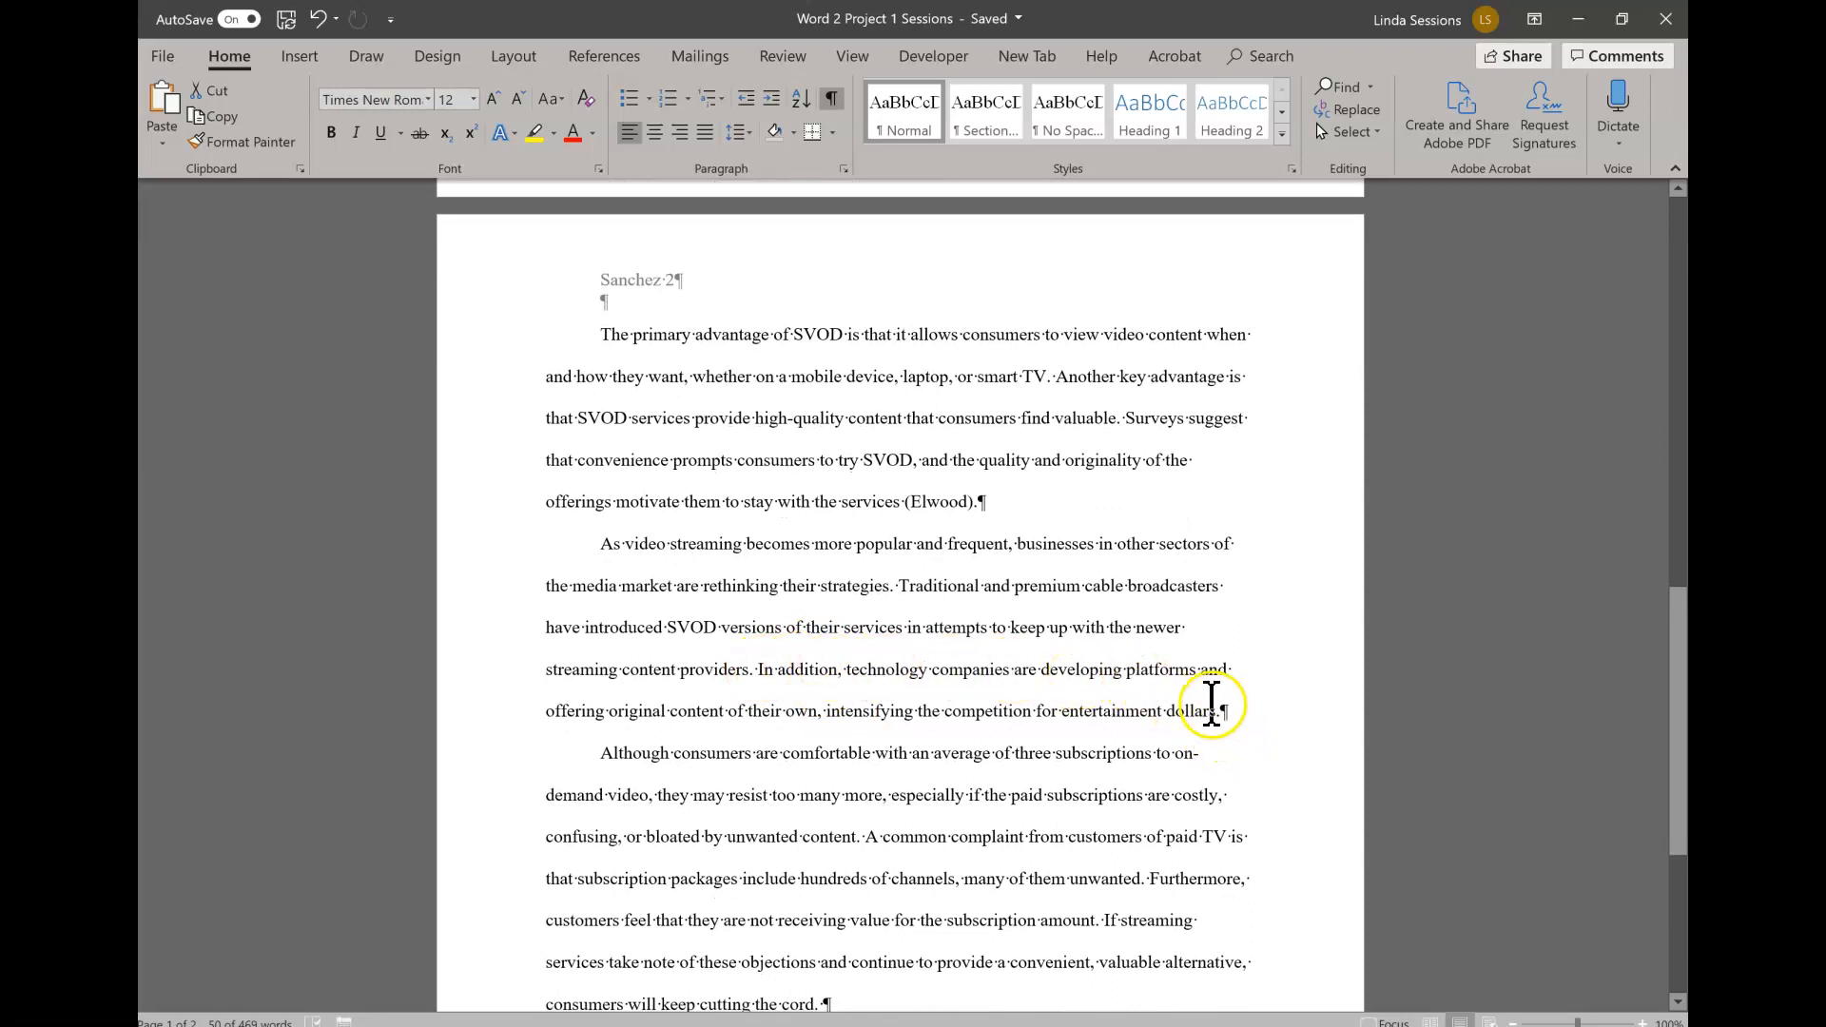
{"action": "left_click", "coordinate": [1219, 712]}
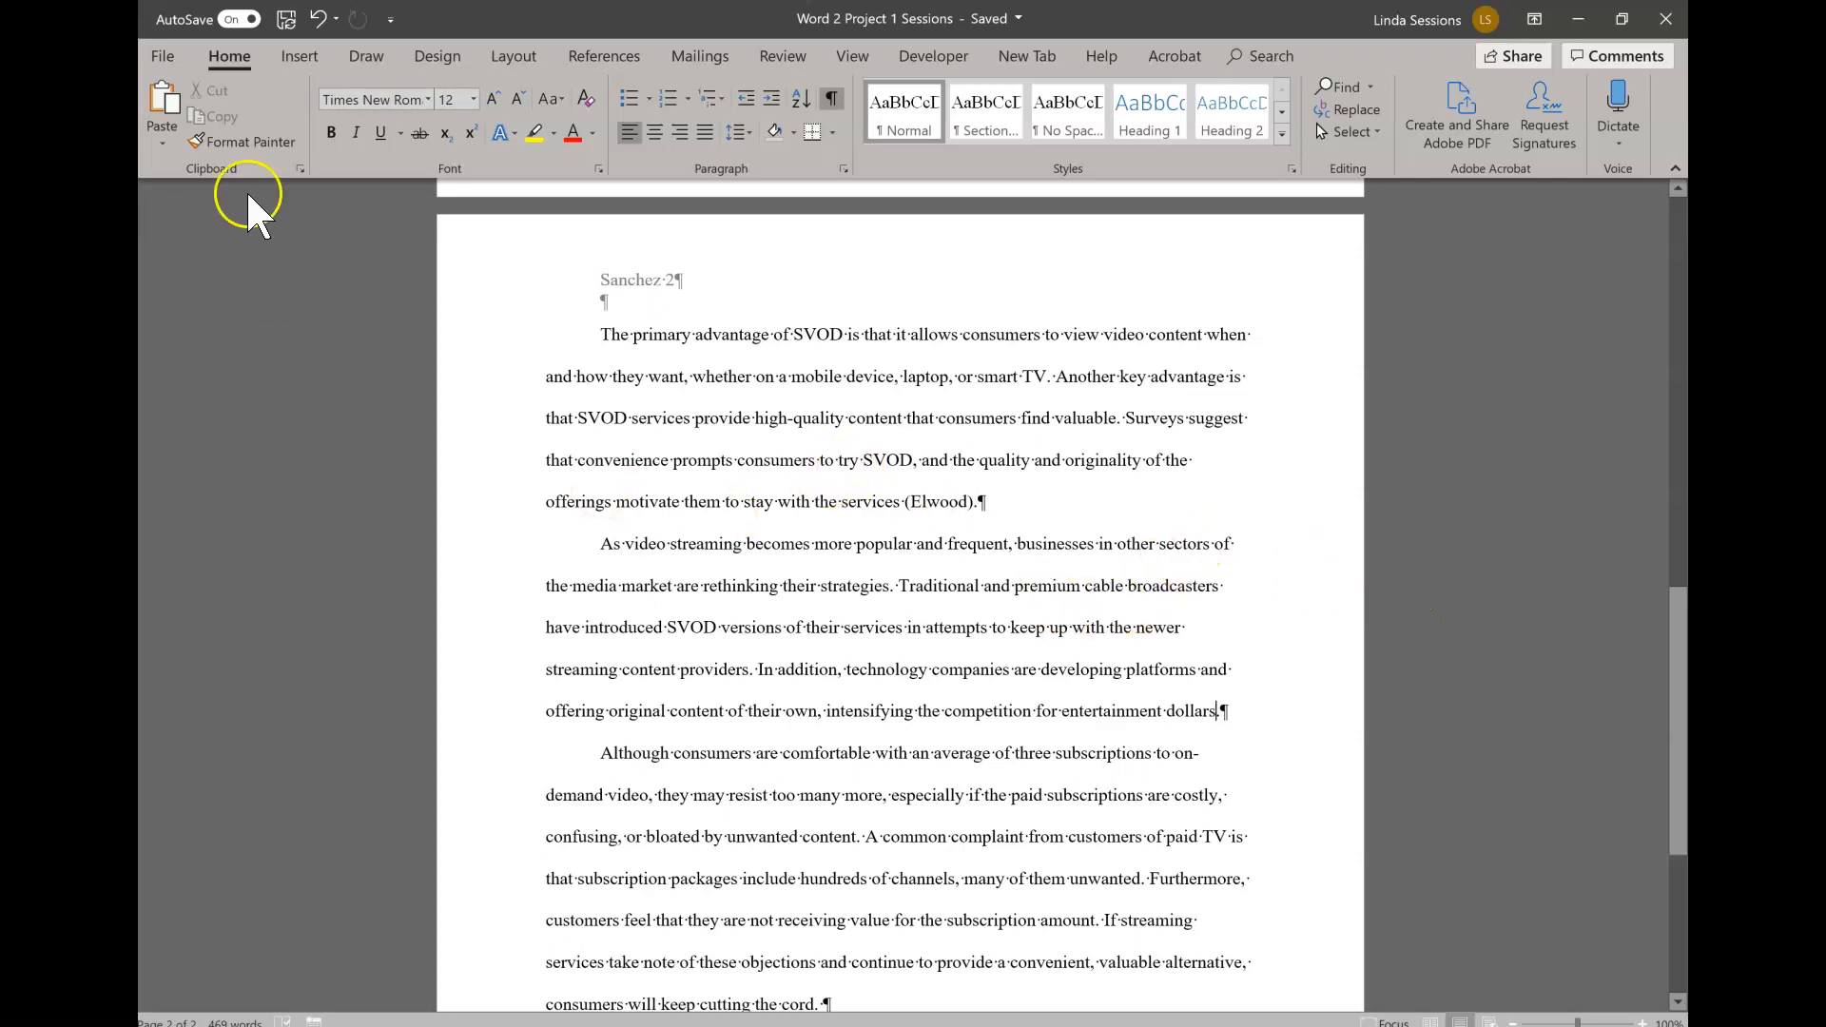
{"action": "left_click", "coordinate": [631, 59]}
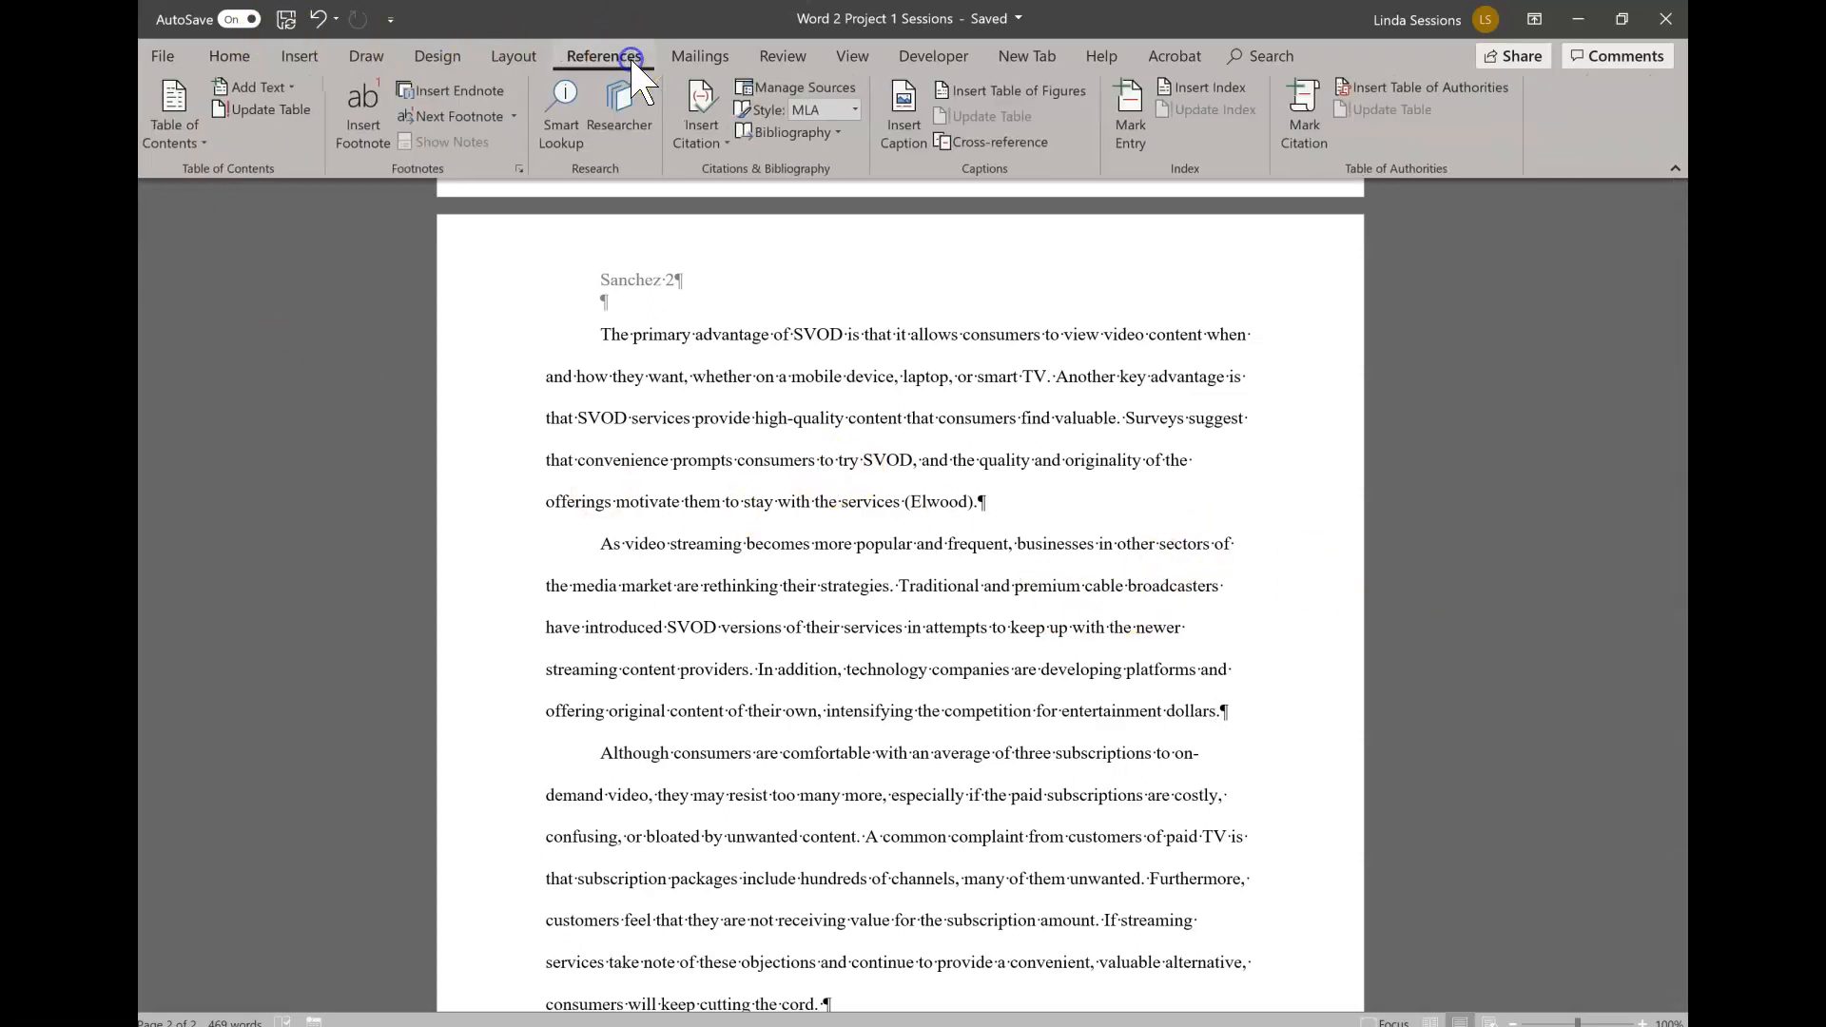
{"action": "left_click", "coordinate": [726, 143]}
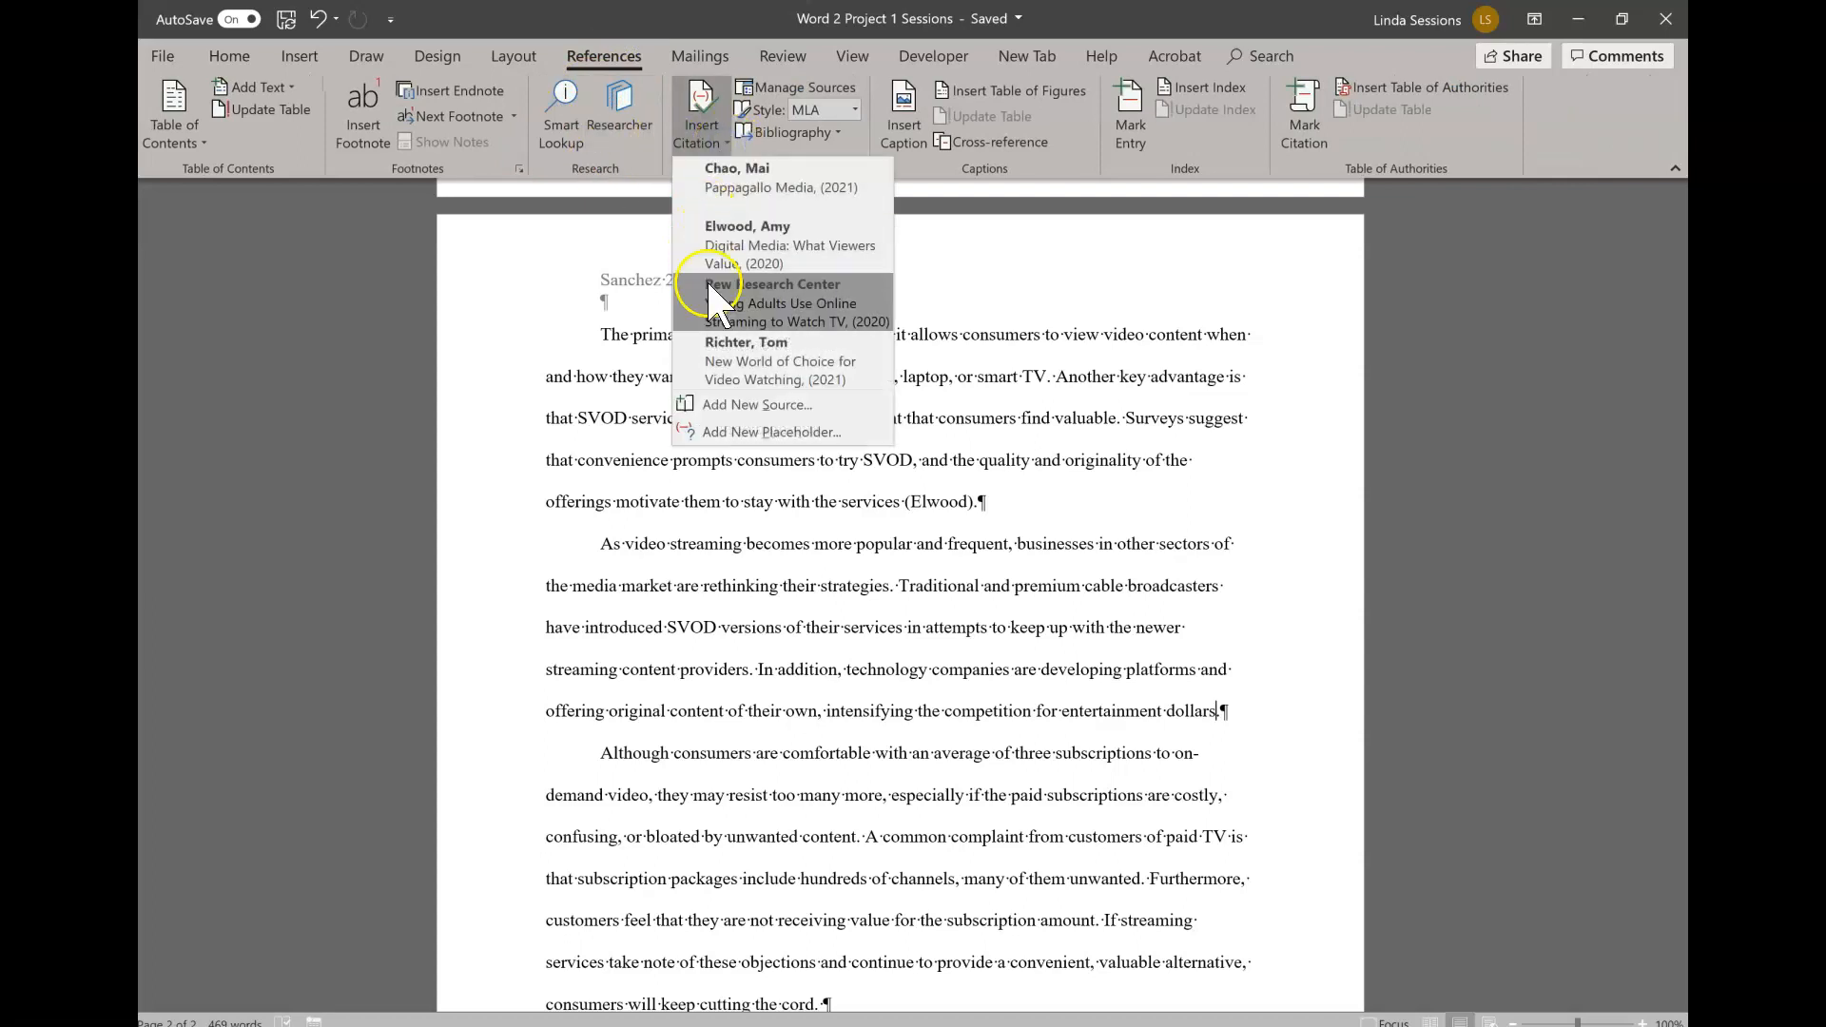
{"action": "left_click", "coordinate": [723, 406]}
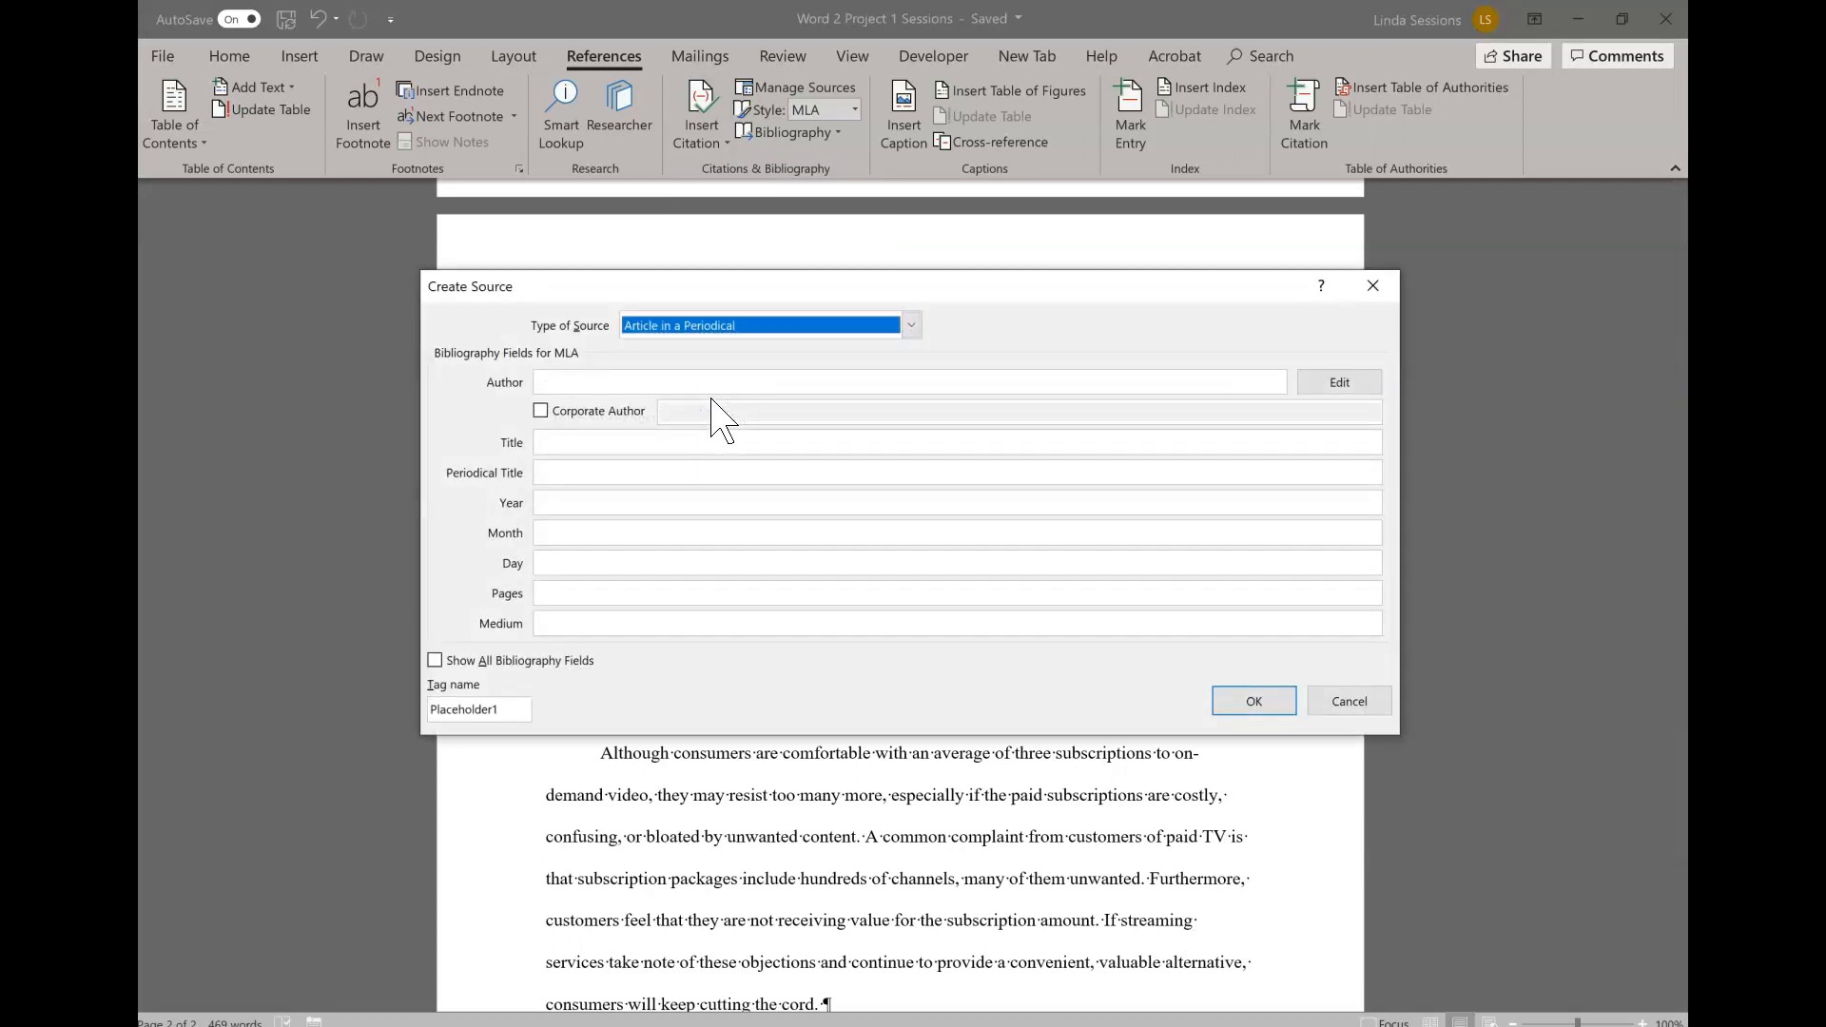
{"action": "left_click", "coordinate": [911, 325]}
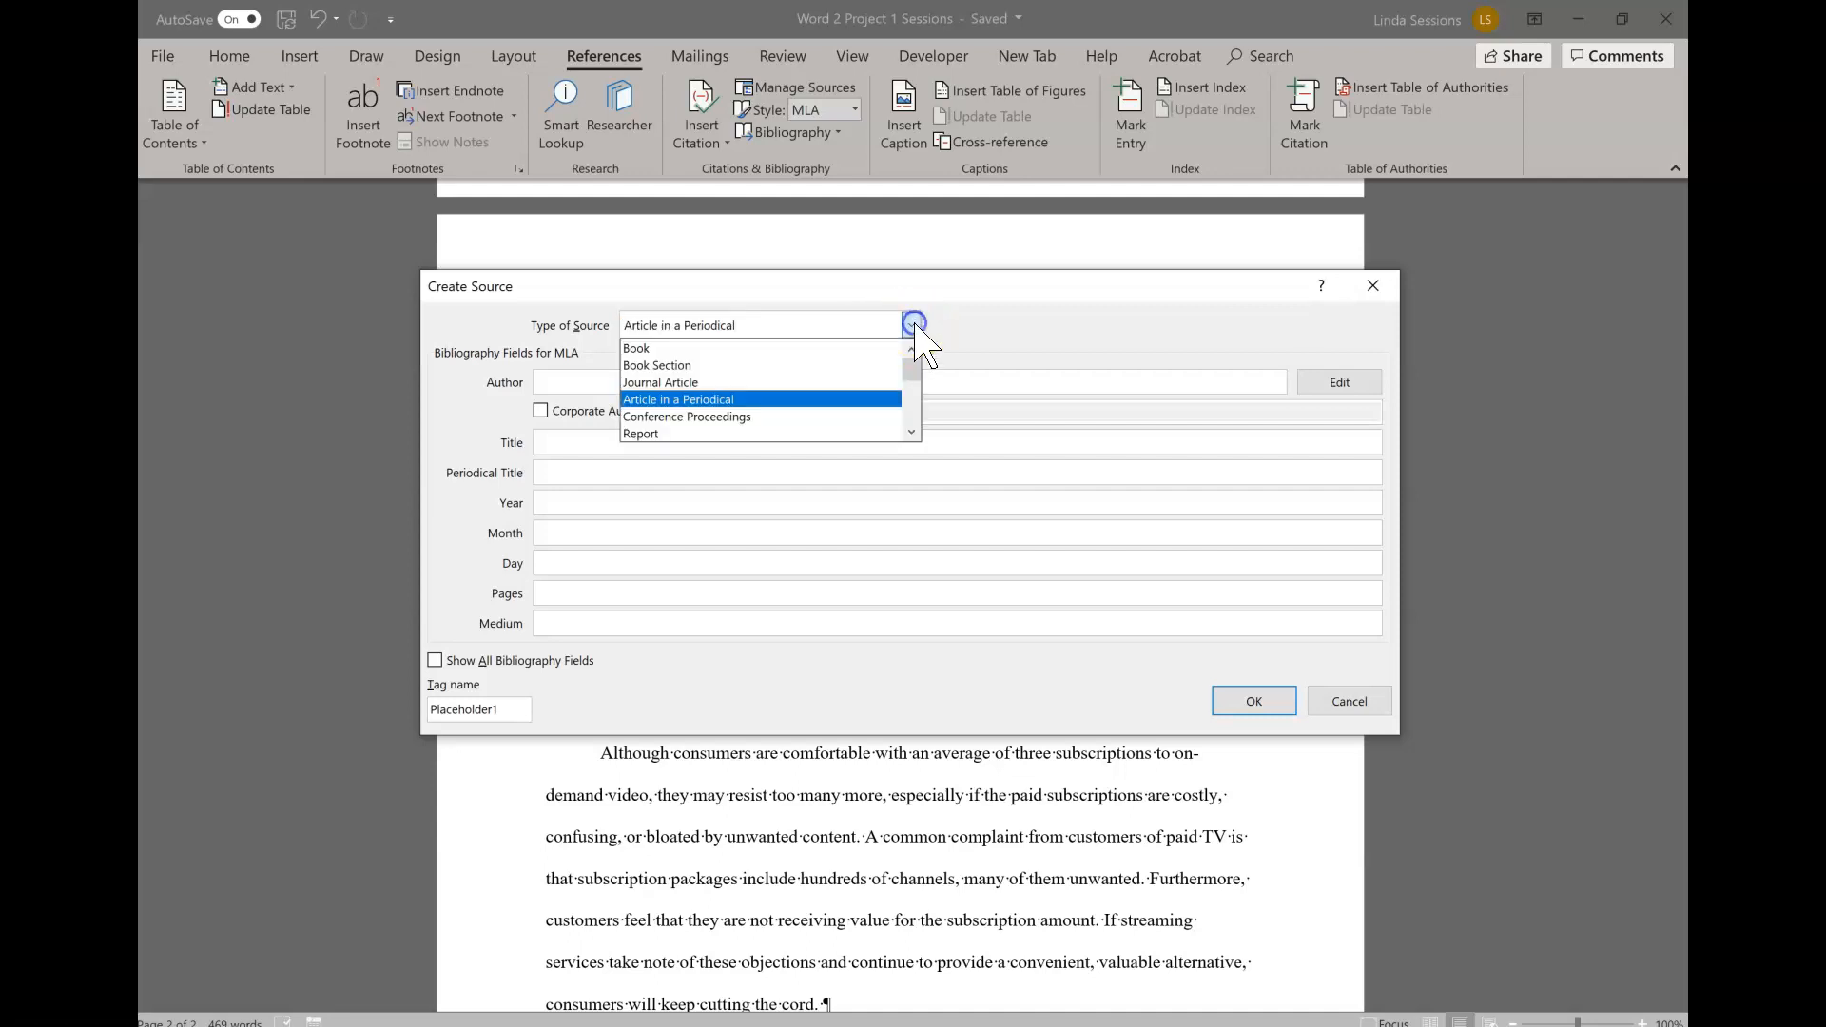
{"action": "left_click", "coordinate": [911, 433]}
{"action": "left_click", "coordinate": [911, 433]}
{"action": "left_click", "coordinate": [911, 433]}
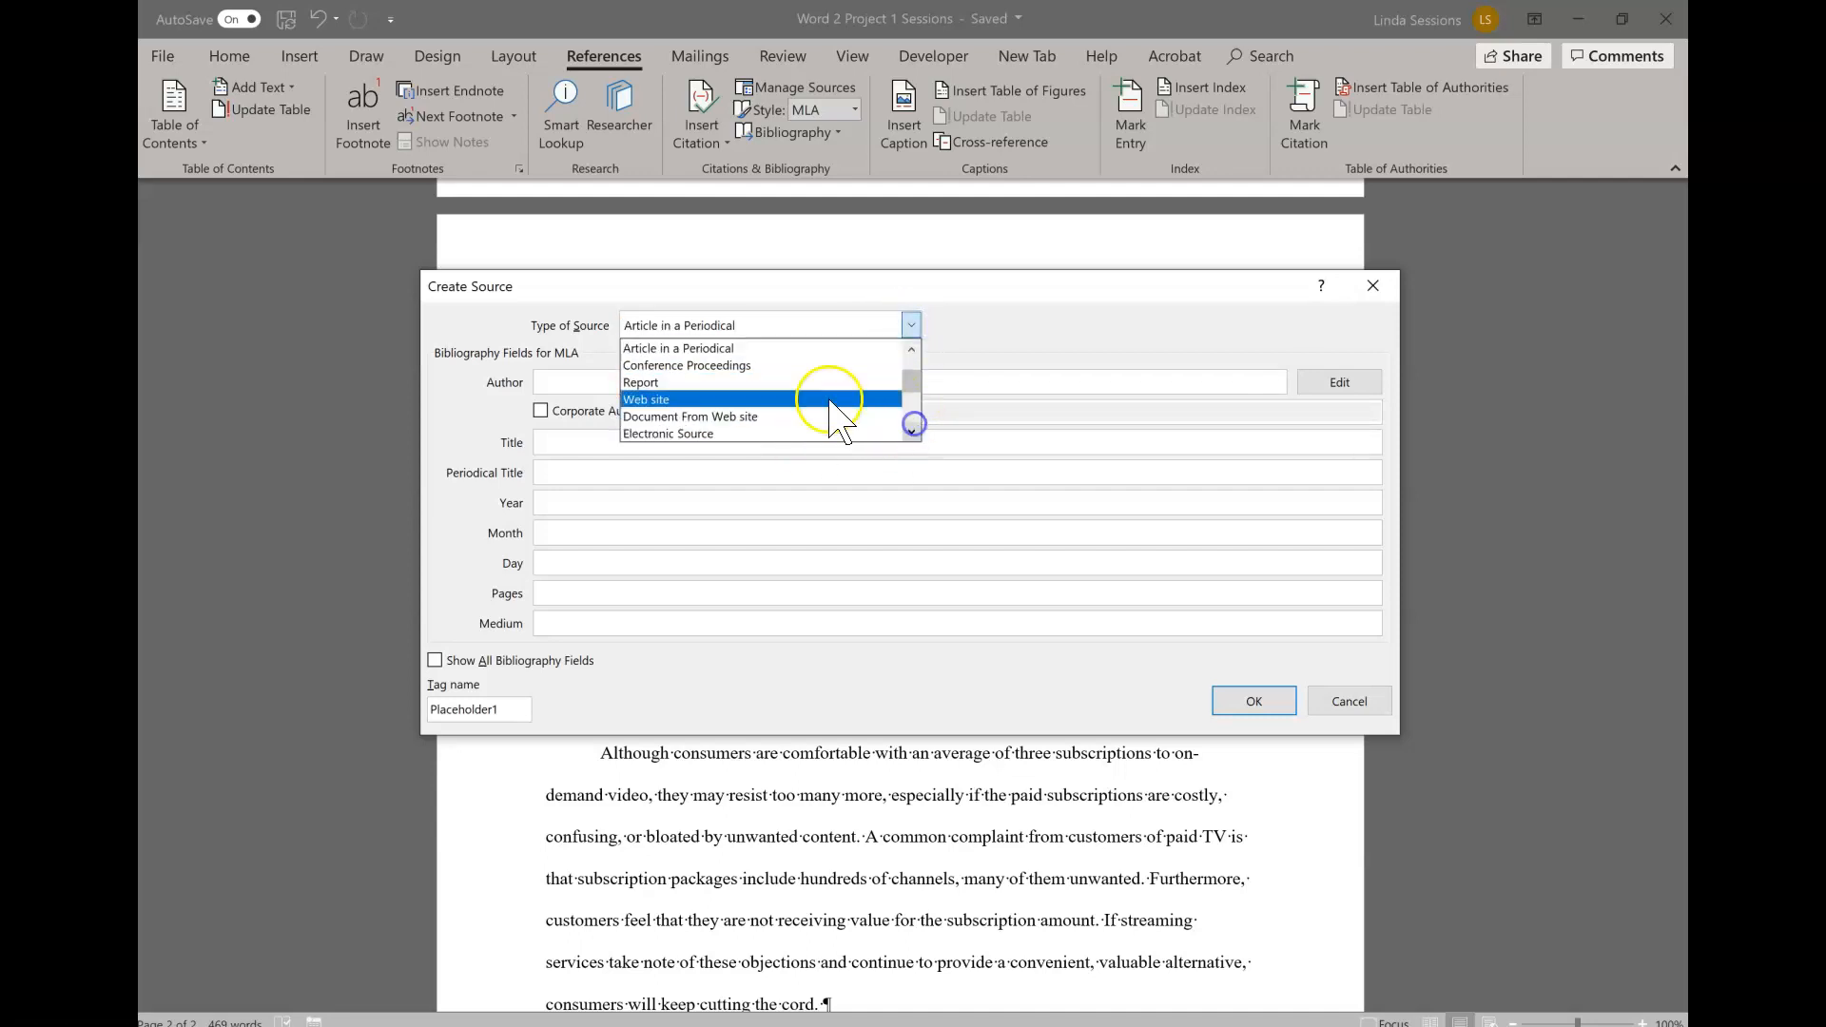
{"action": "left_click", "coordinate": [756, 399]}
- Complete the source with the author's name, page "Tech Goes Hollywood", date July 9, 2020, access date January 30, 2021, and medium Website, inserting its citation
{"action": "left_click", "coordinate": [597, 381]}
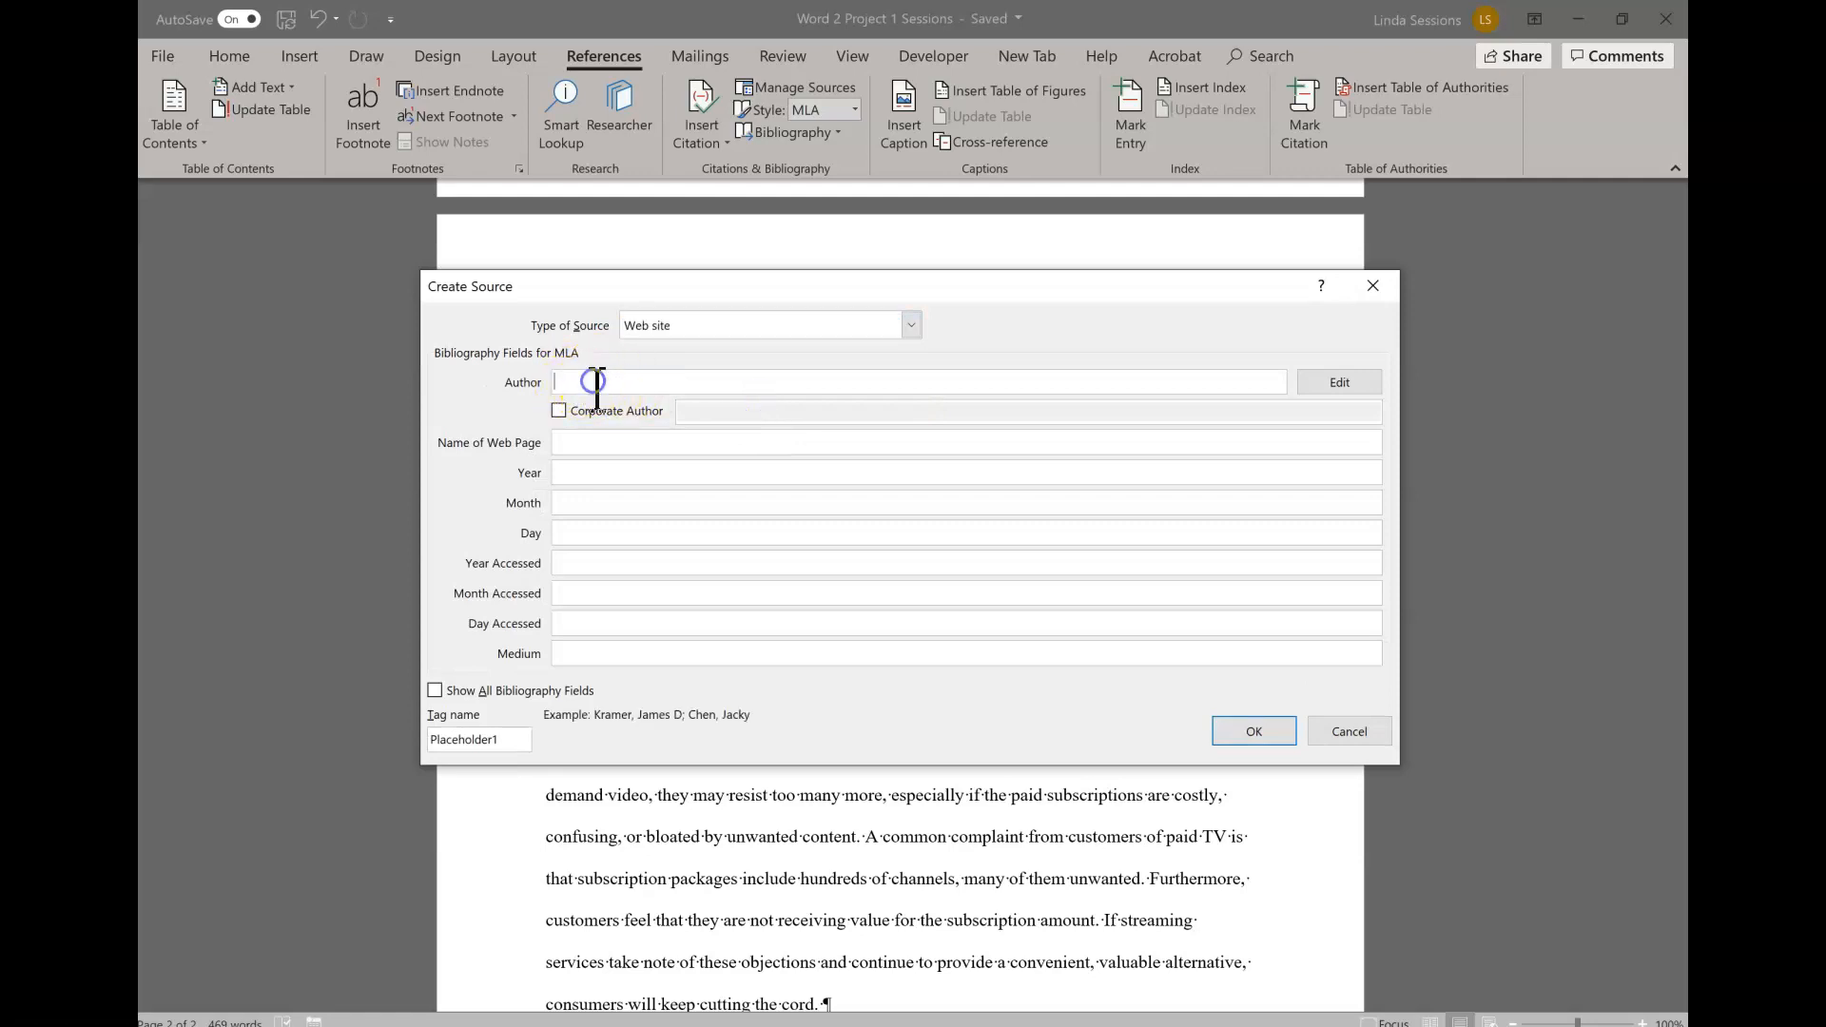
{"action": "type", "text": "art"}
{"action": "key", "text": "BackSpace"}
{"action": "type", "text": "Ha"}
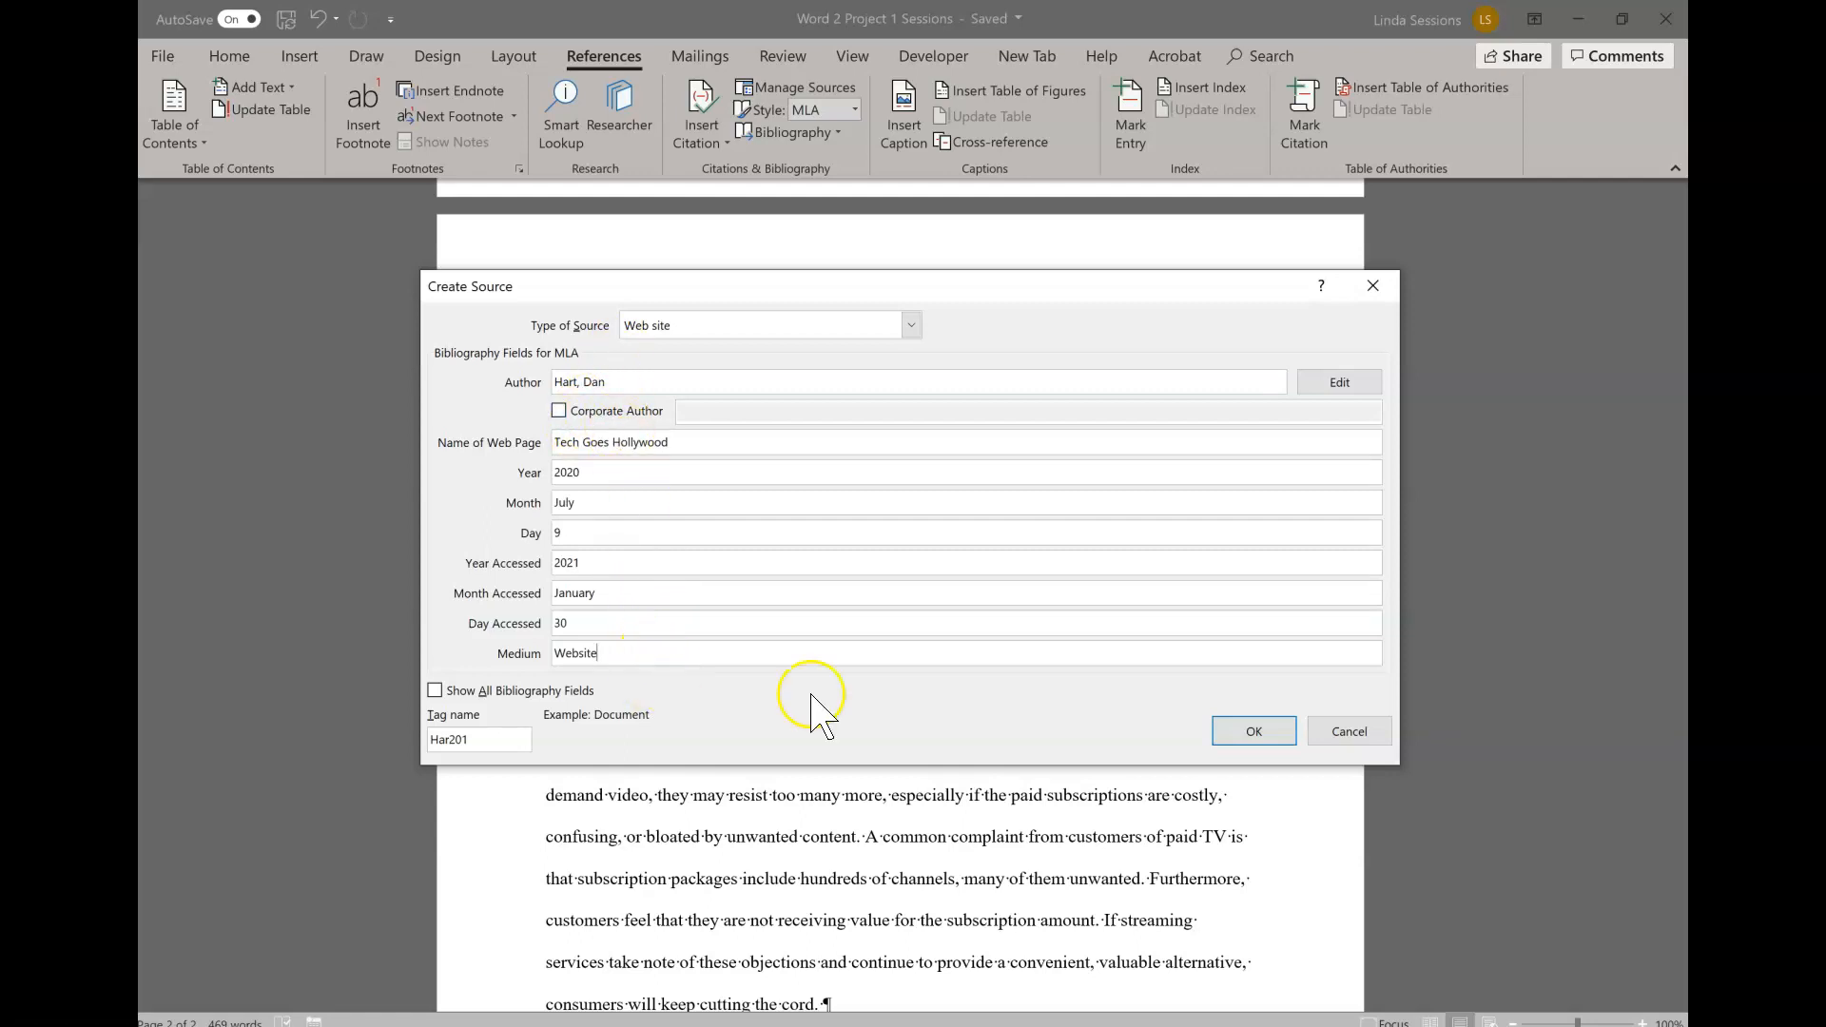
{"action": "left_click", "coordinate": [1264, 727]}
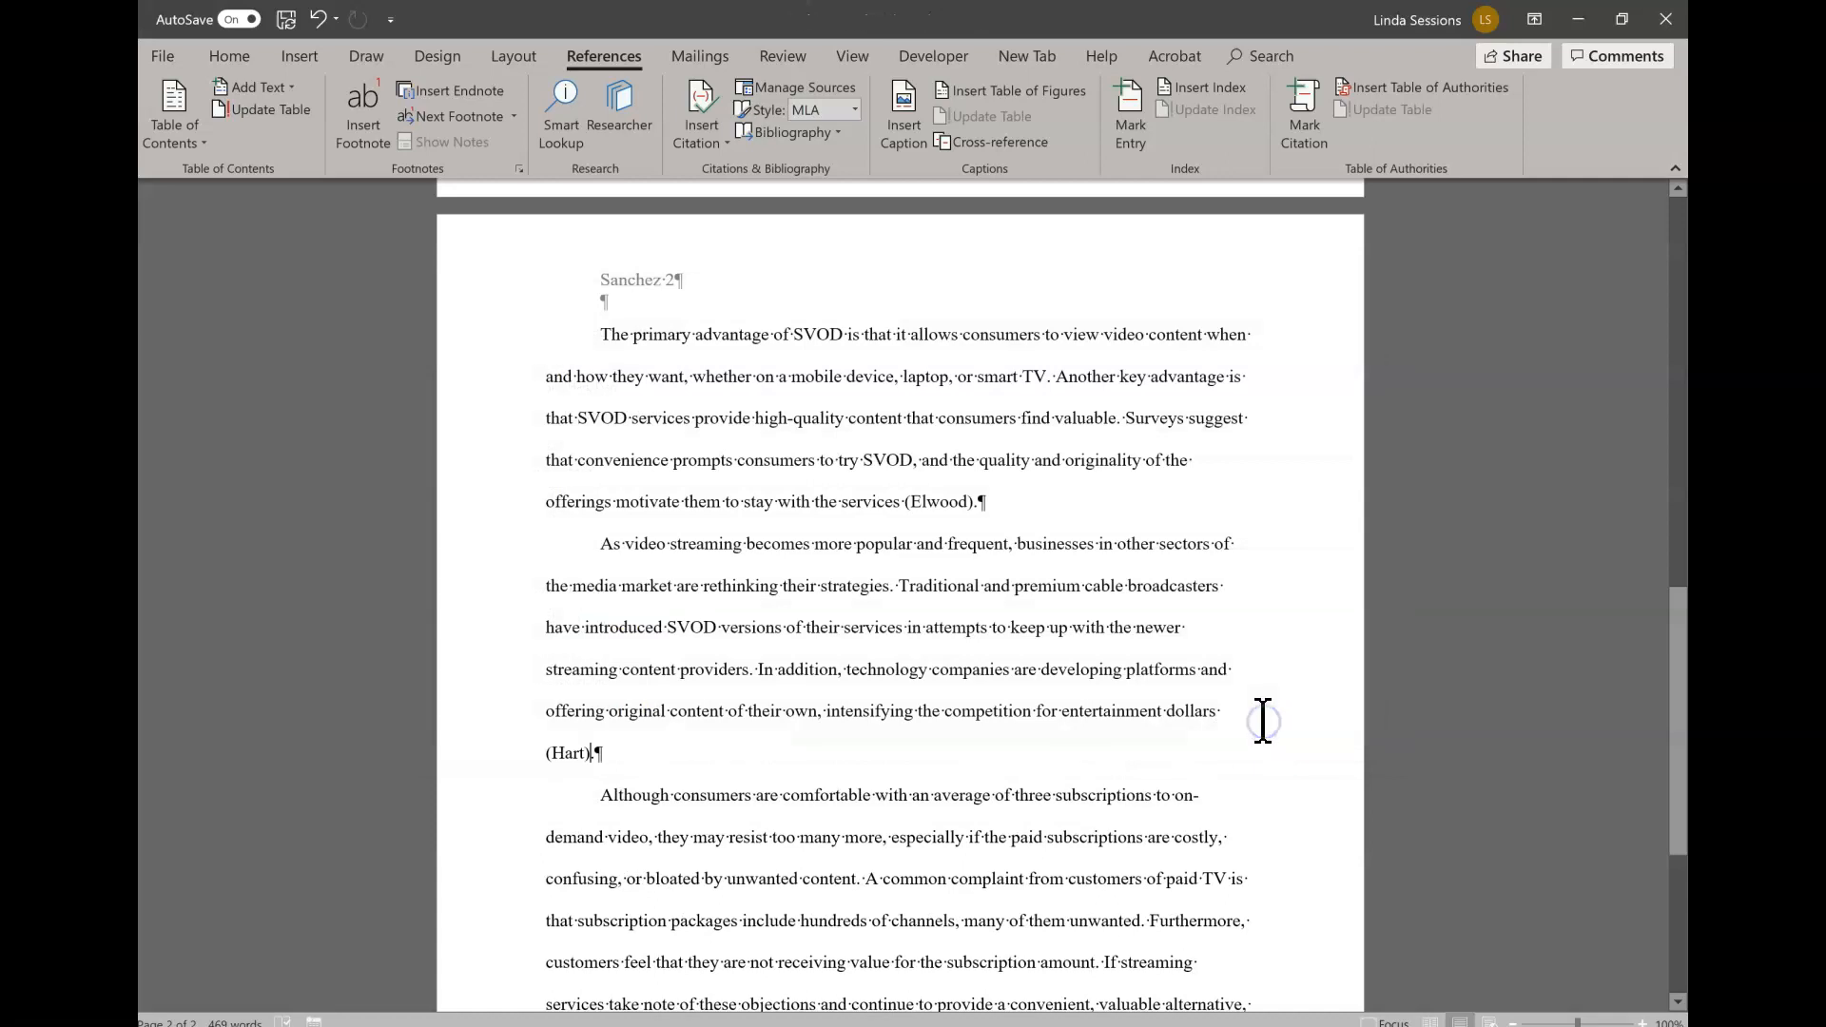
{"action": "left_click", "coordinate": [554, 761]}
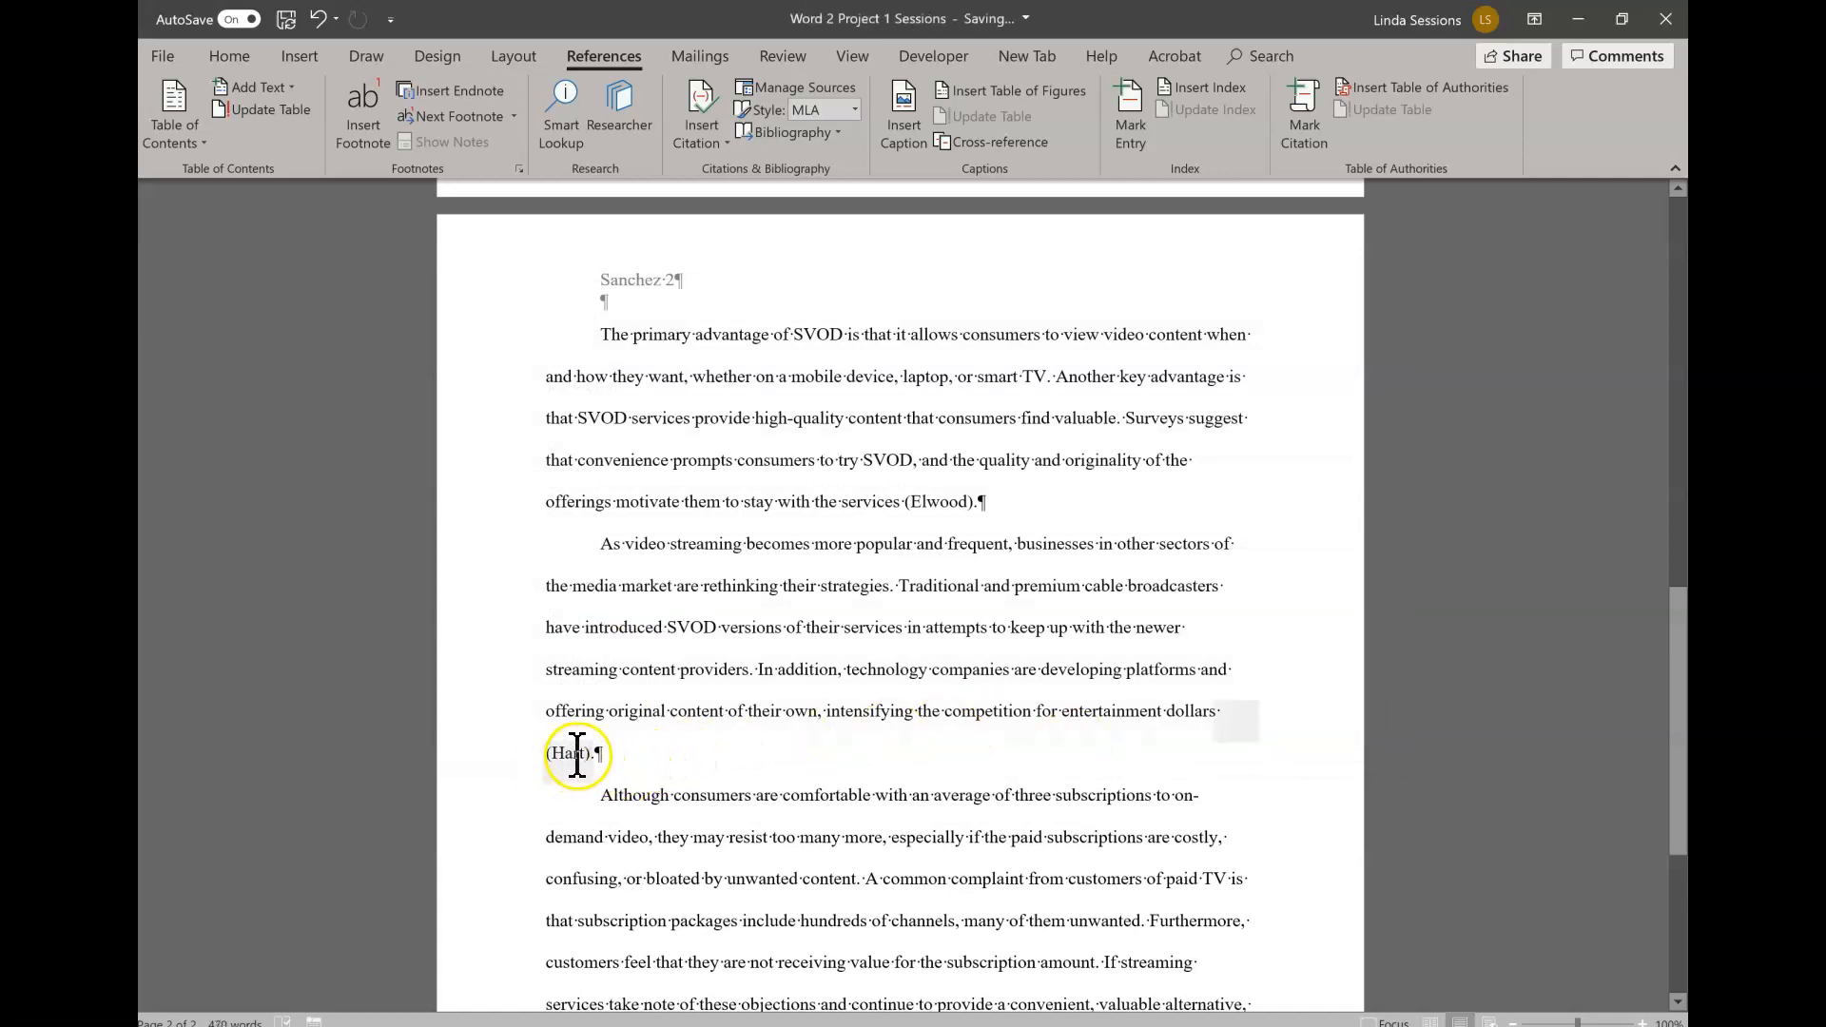
{"action": "left_click", "coordinate": [600, 761]}
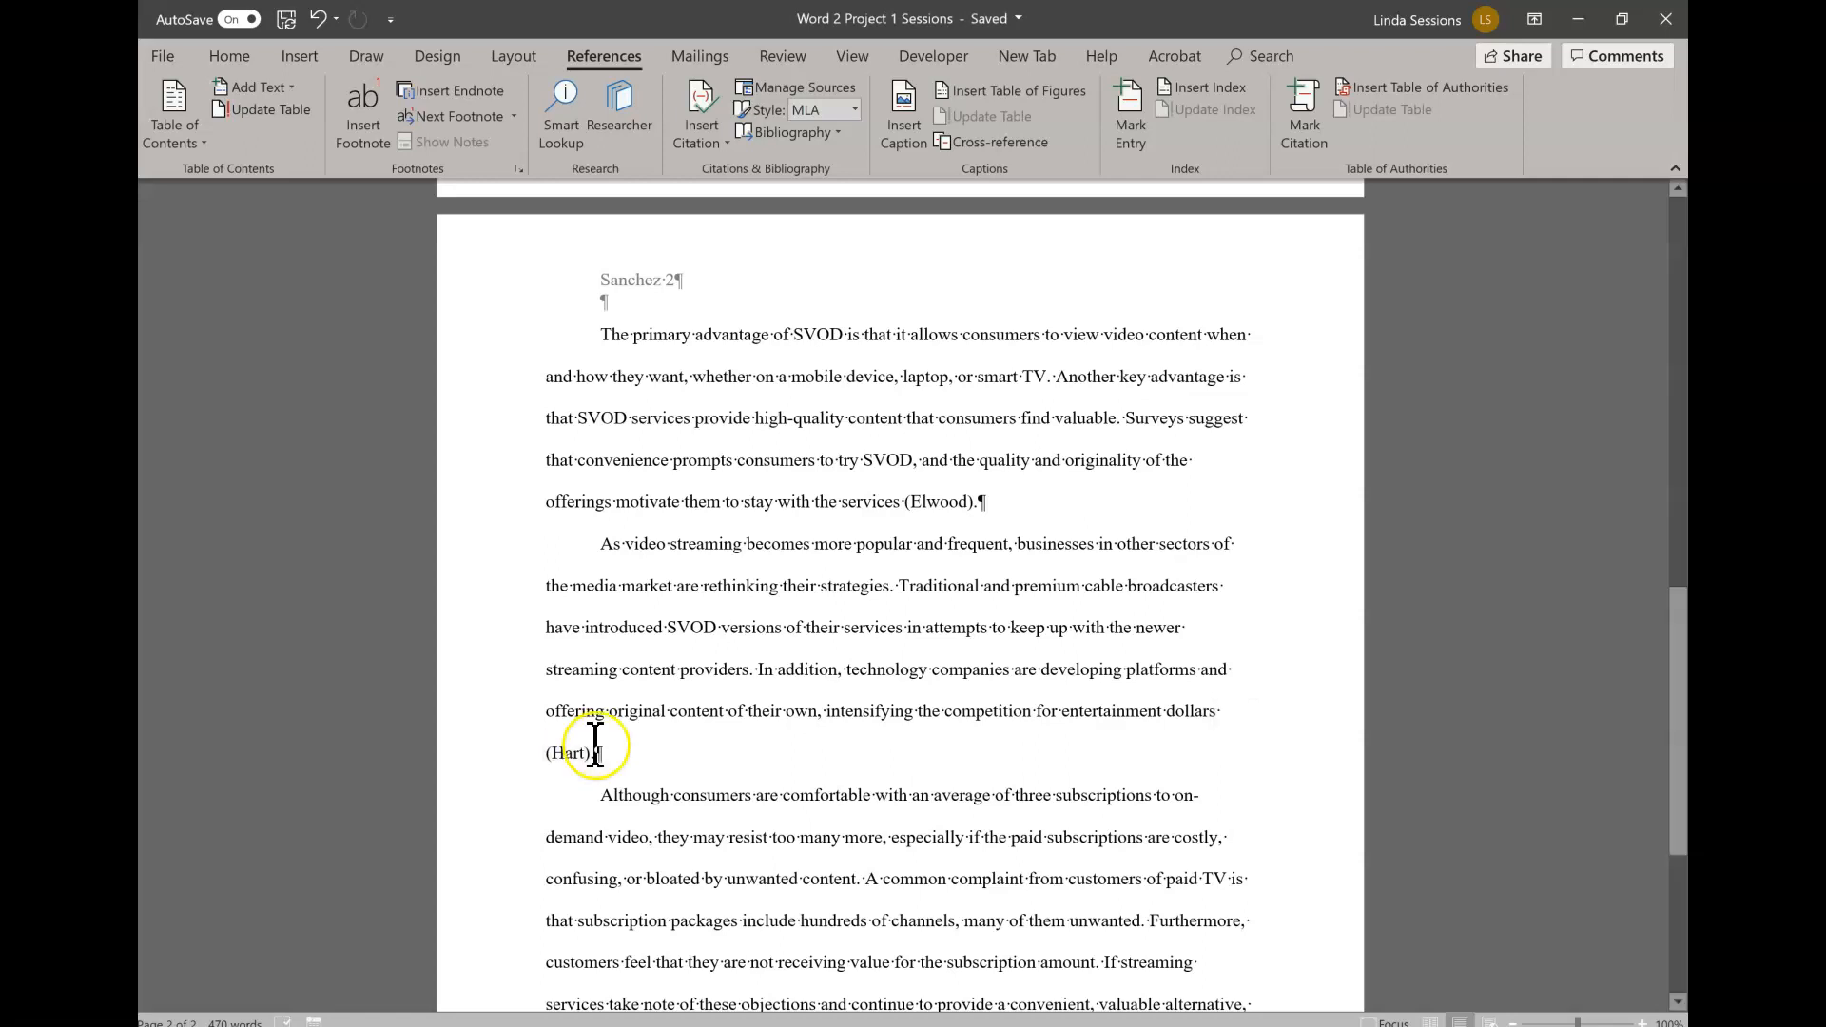
{"action": "left_click", "coordinate": [758, 651]}
- Insert a citation to the existing Pew Research Center source before the period after "many of them unwanted" in the last body paragraph
{"action": "scroll", "coordinate": [768, 846], "scroll_direction": "down", "scroll_amount": 1}
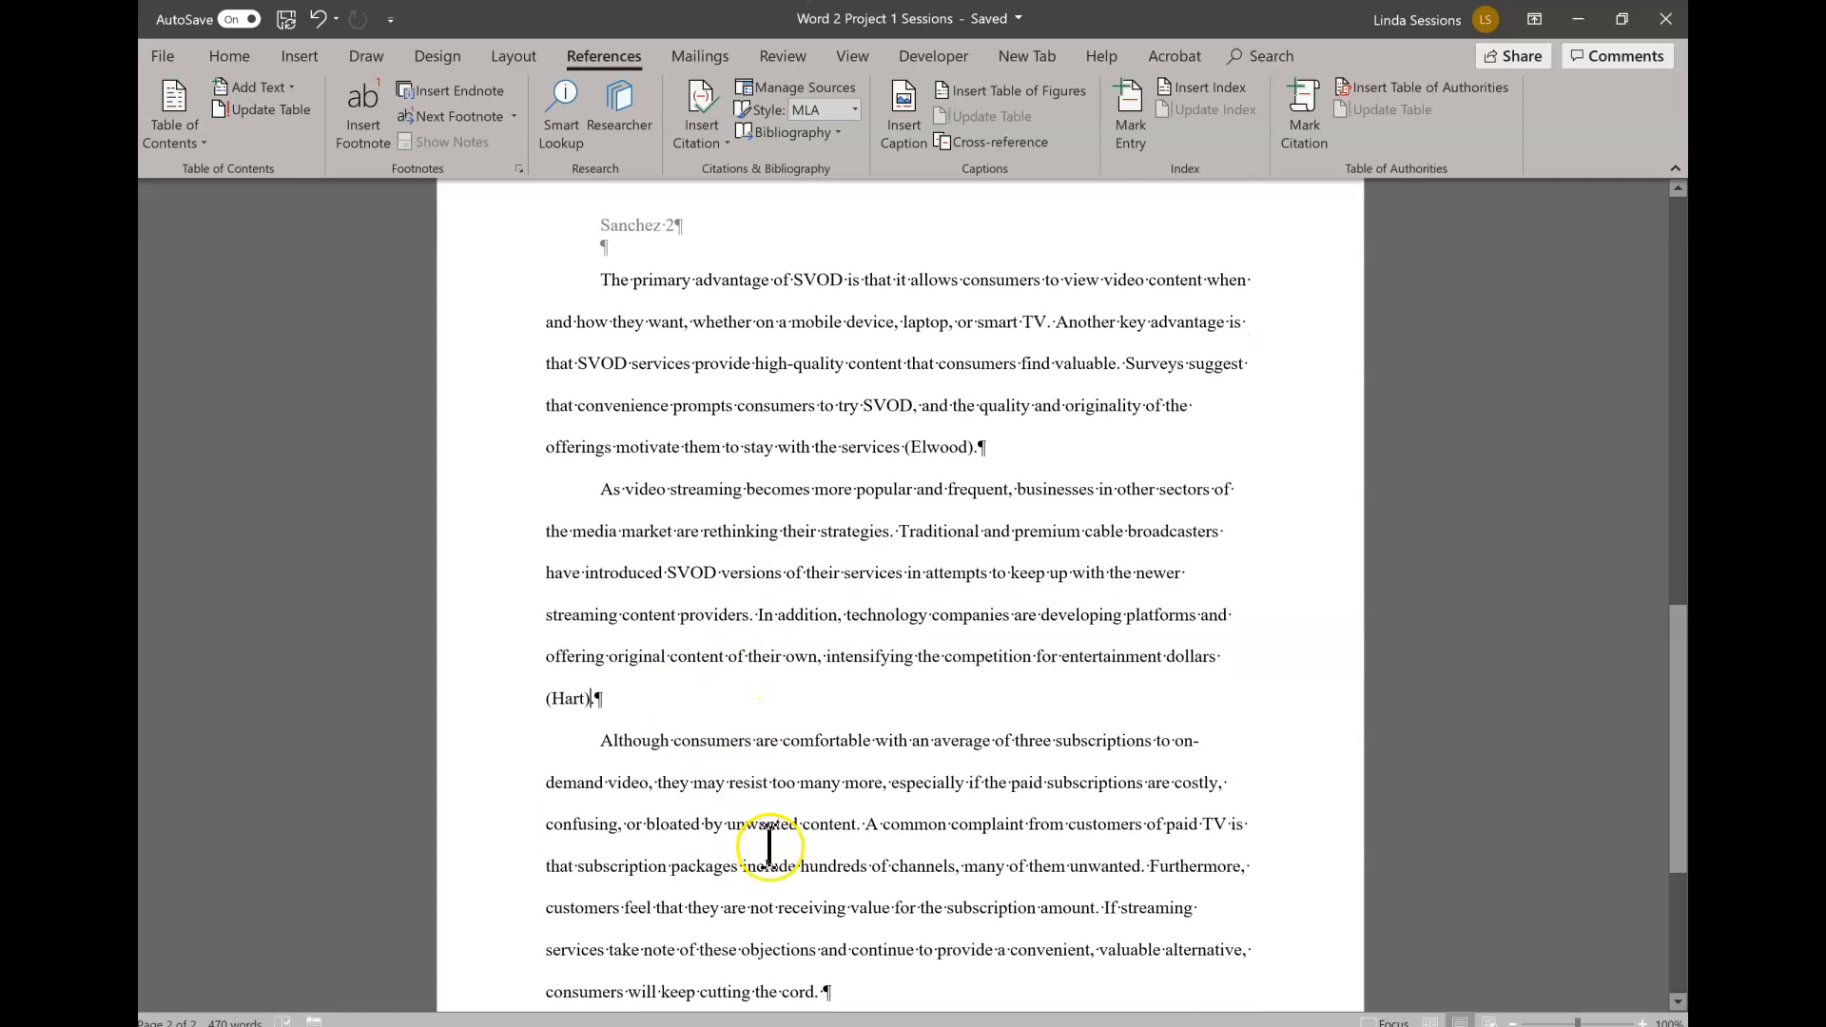
{"action": "scroll", "coordinate": [769, 847], "scroll_direction": "down", "scroll_amount": 2}
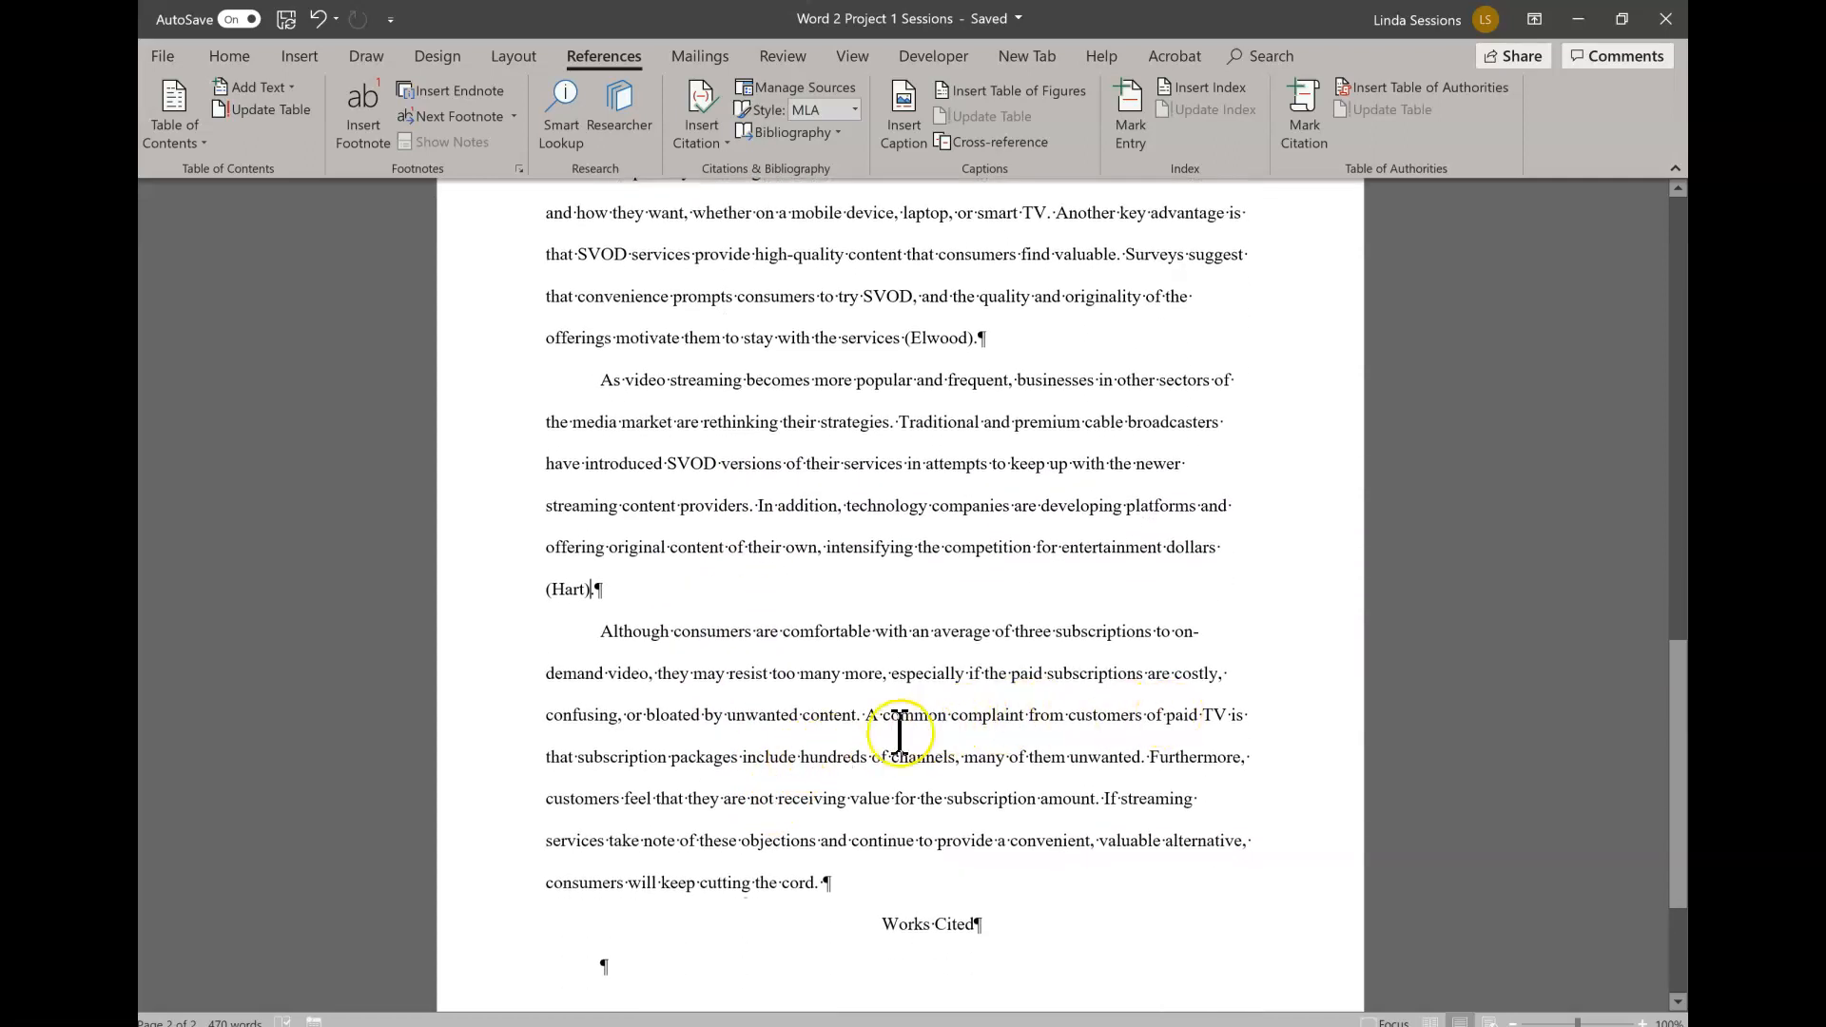
{"action": "left_click", "coordinate": [1141, 757]}
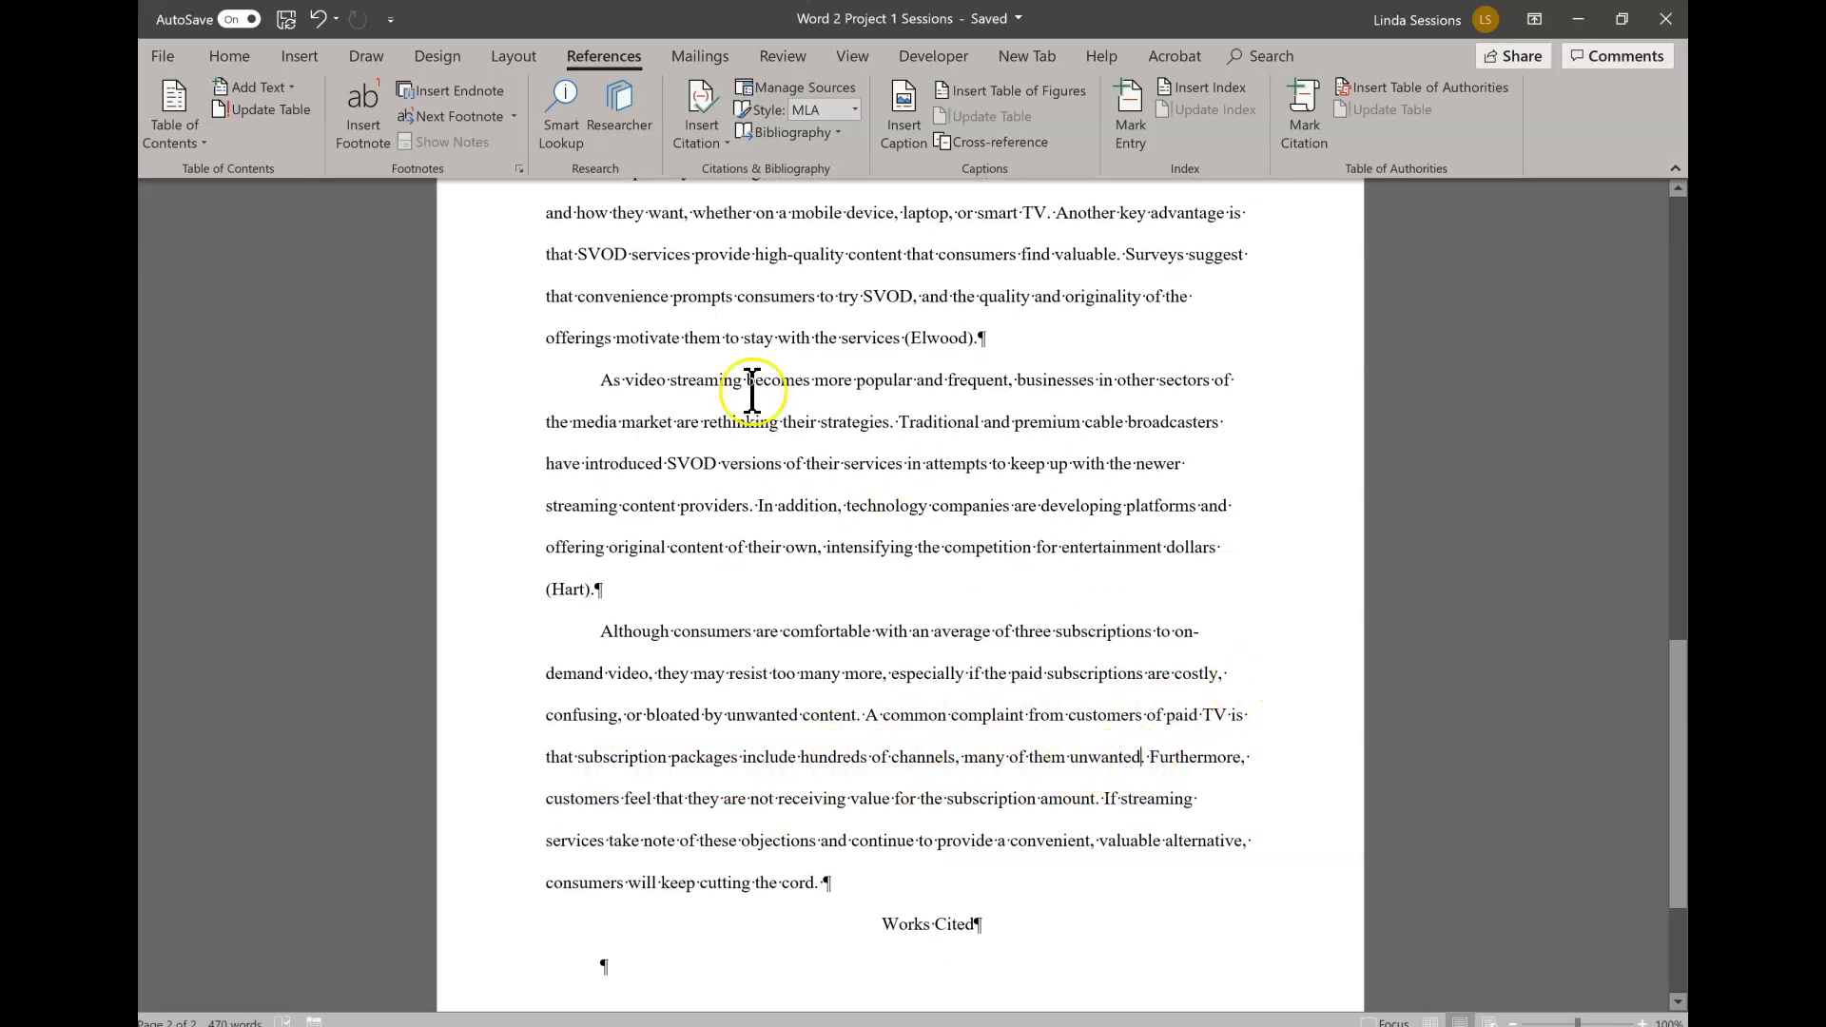
{"action": "left_click", "coordinate": [723, 141]}
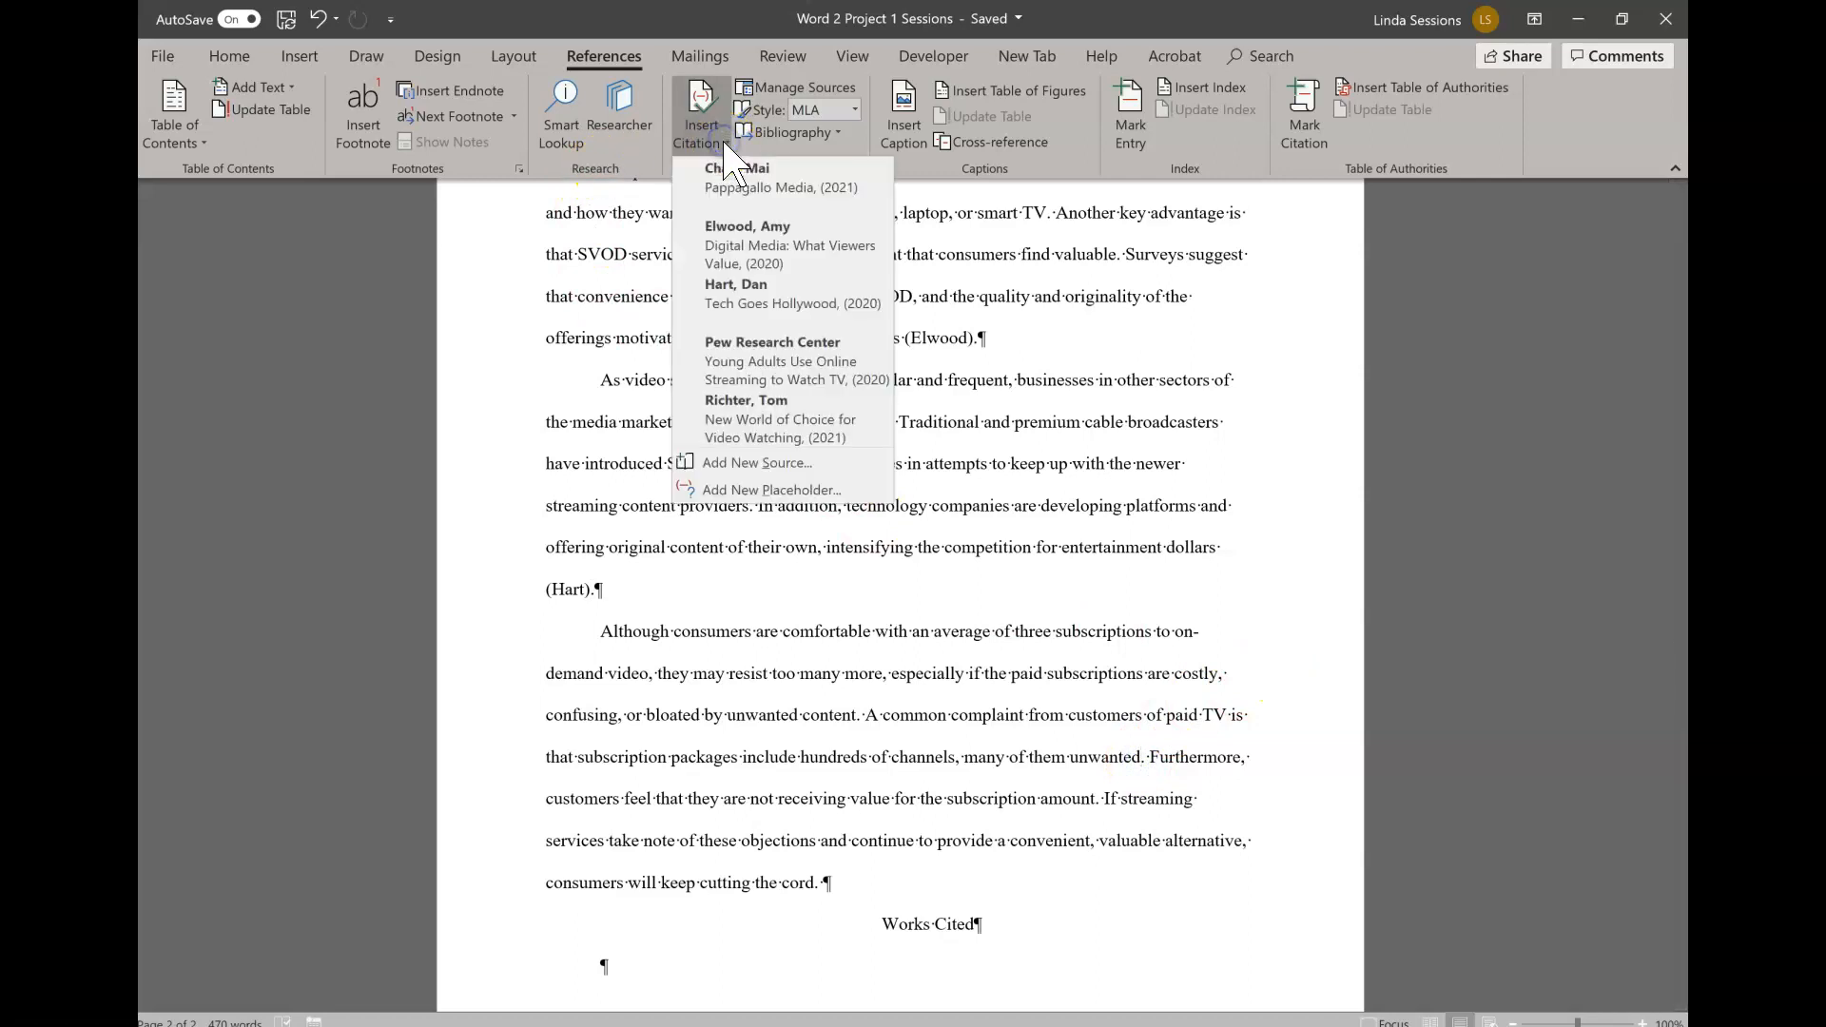
{"action": "left_click", "coordinate": [775, 371]}
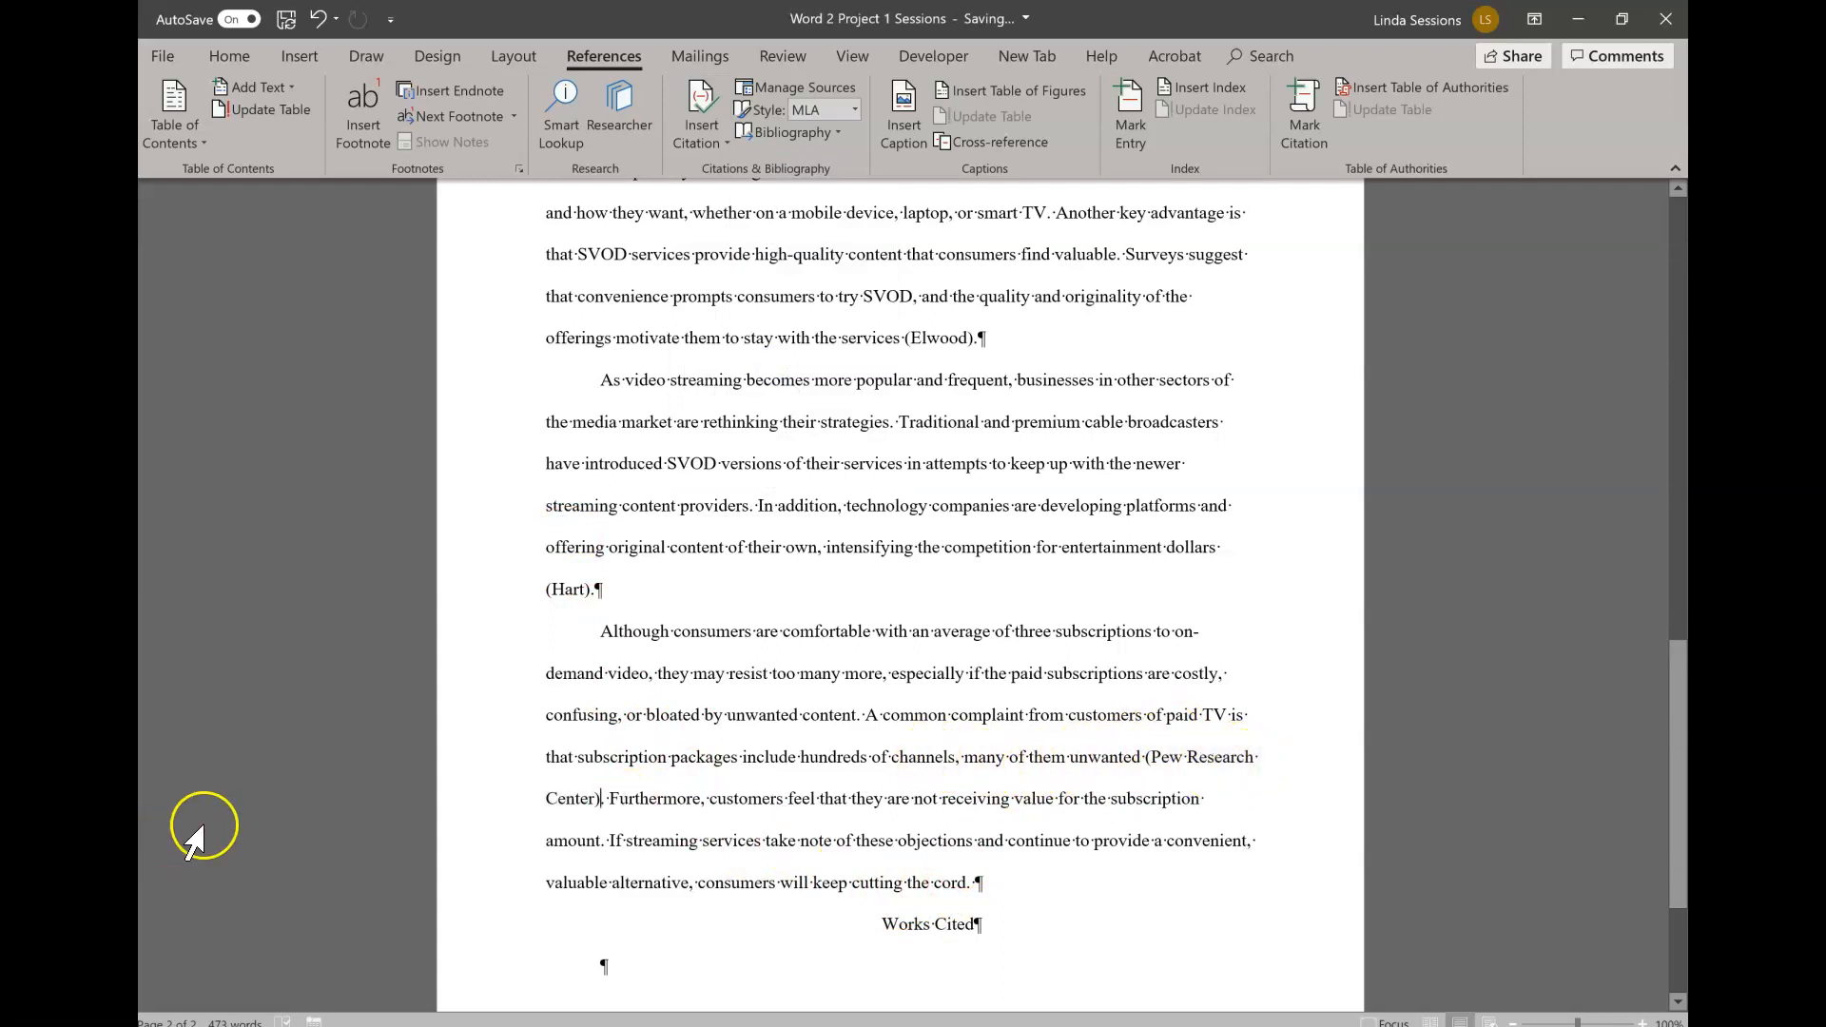
- View the editing options of the Pew Research Center citation in the last body paragraph and dismiss them
{"action": "left_click", "coordinate": [1219, 758]}
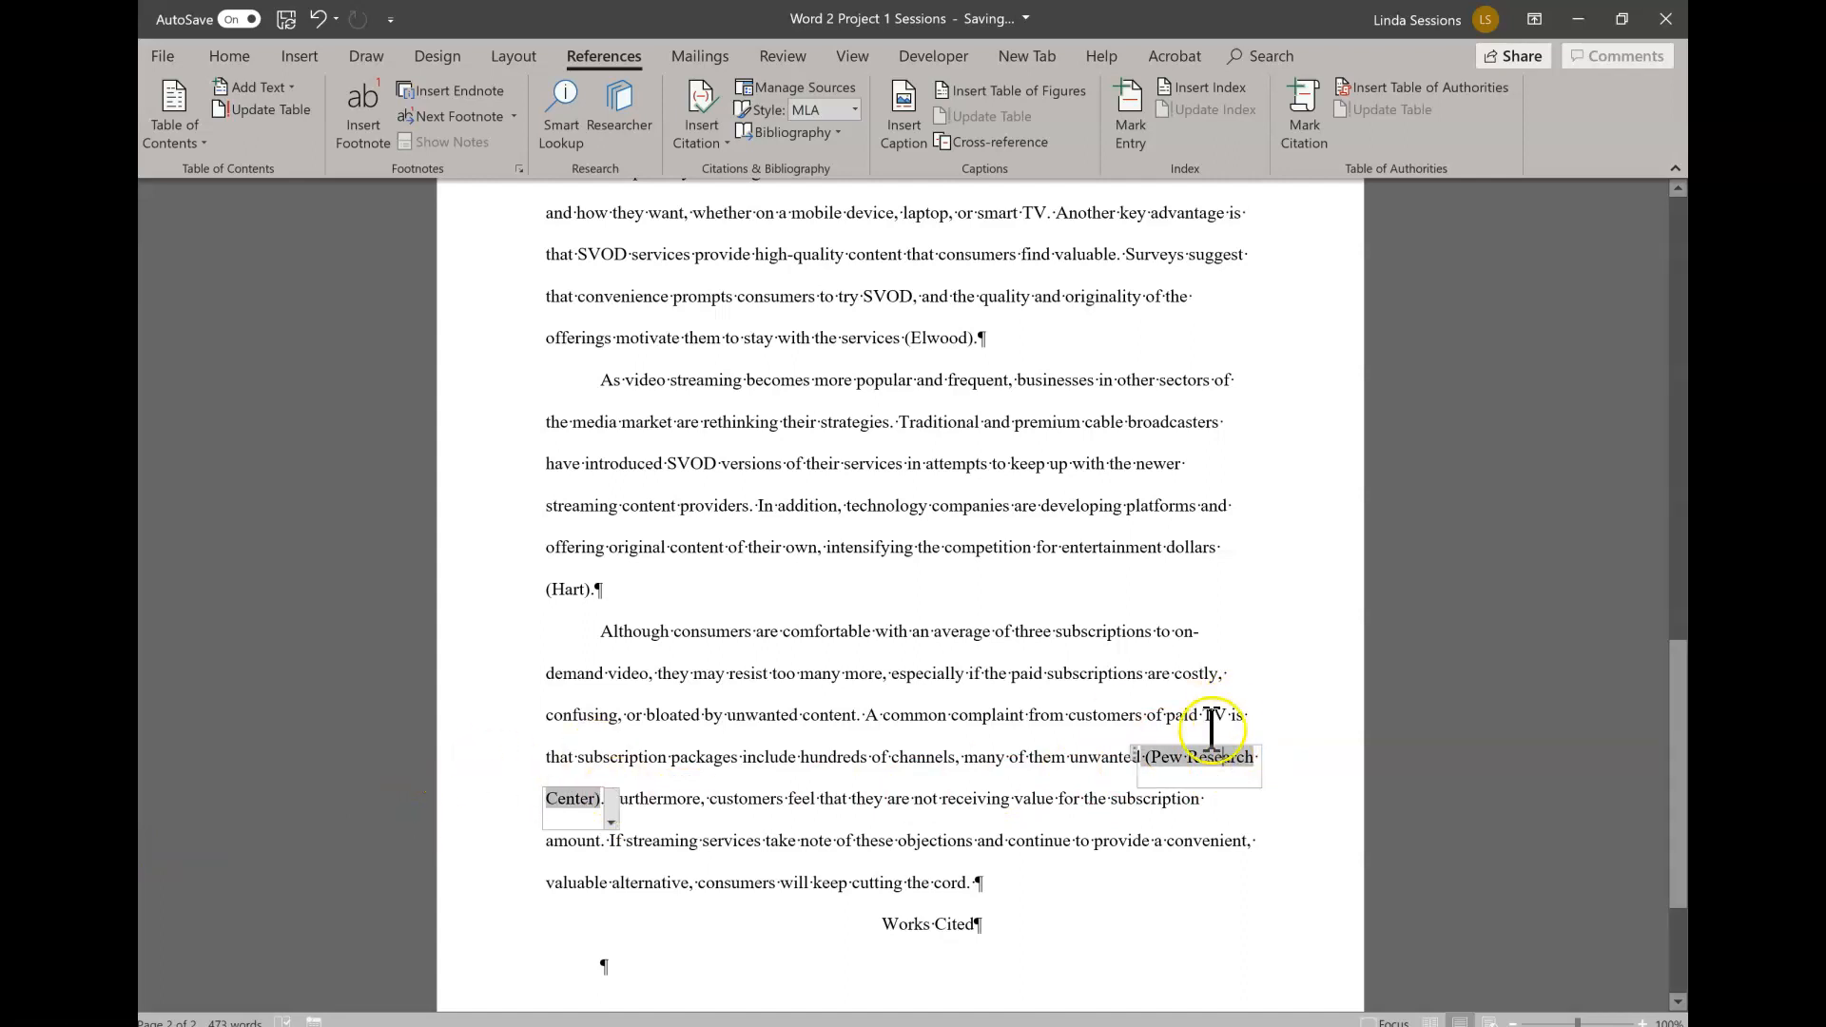
{"action": "left_click", "coordinate": [610, 823]}
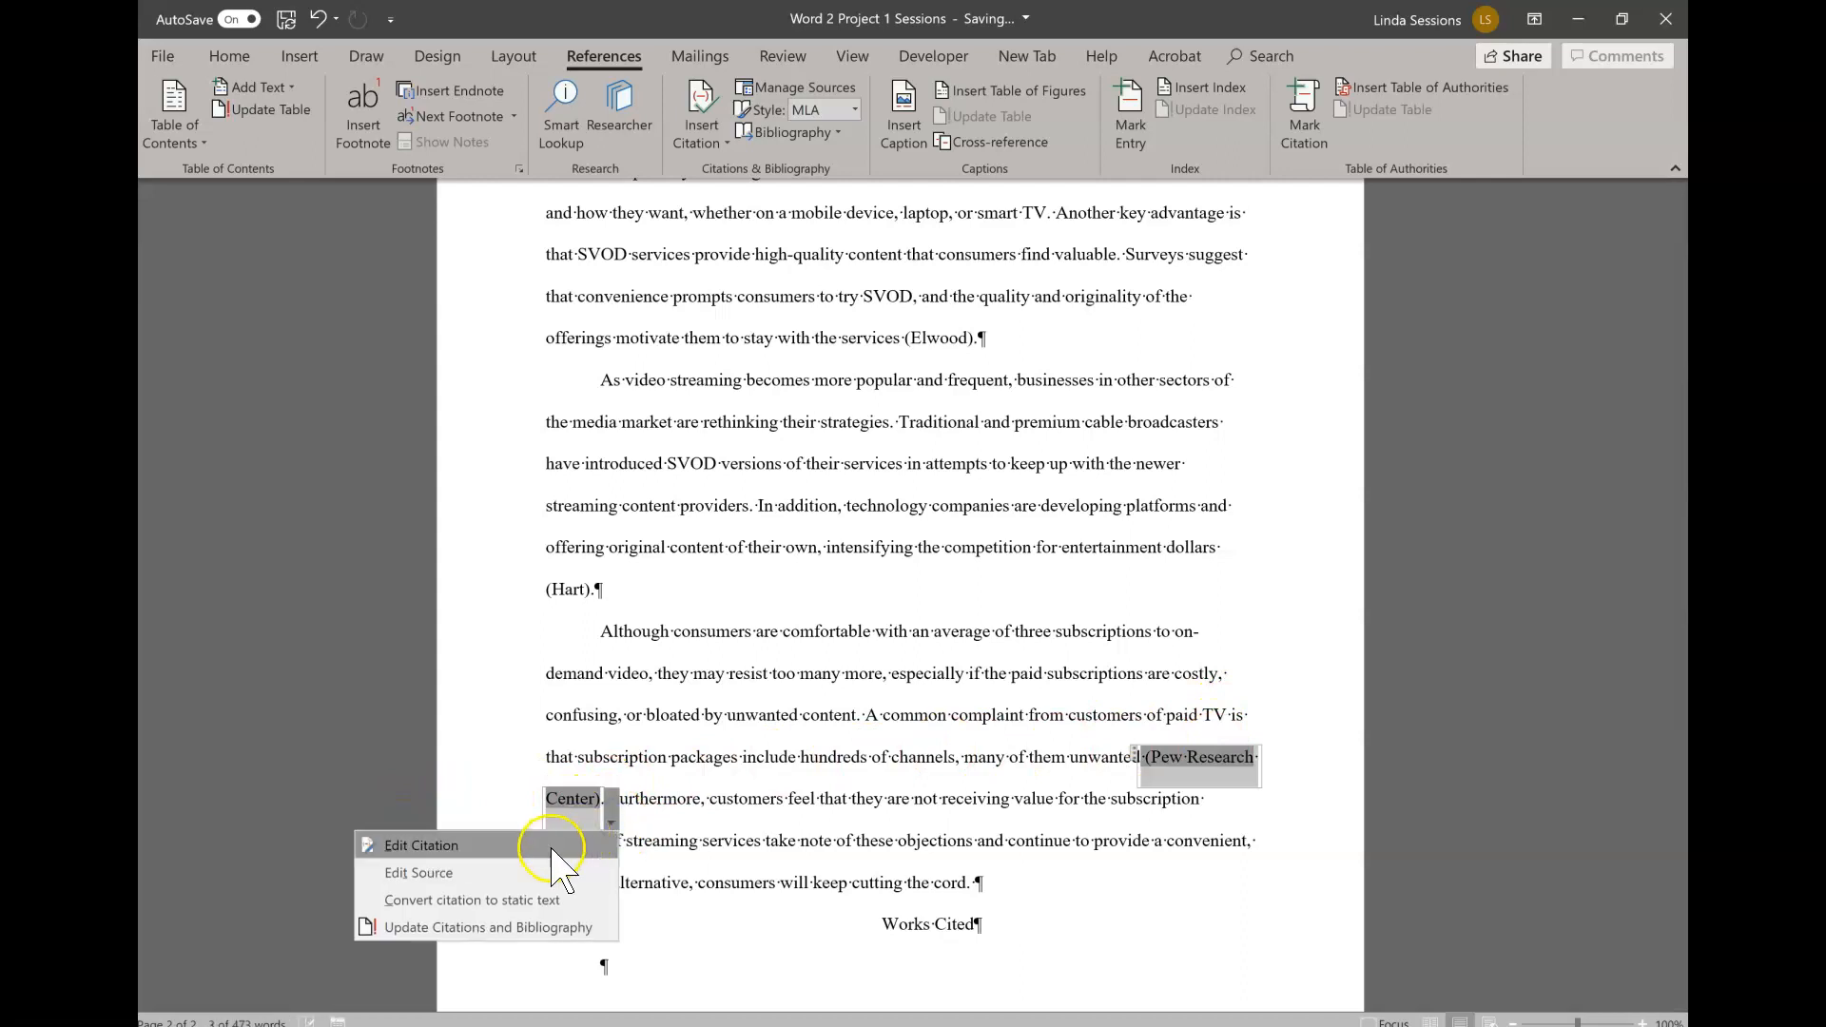
{"action": "left_click", "coordinate": [494, 873]}
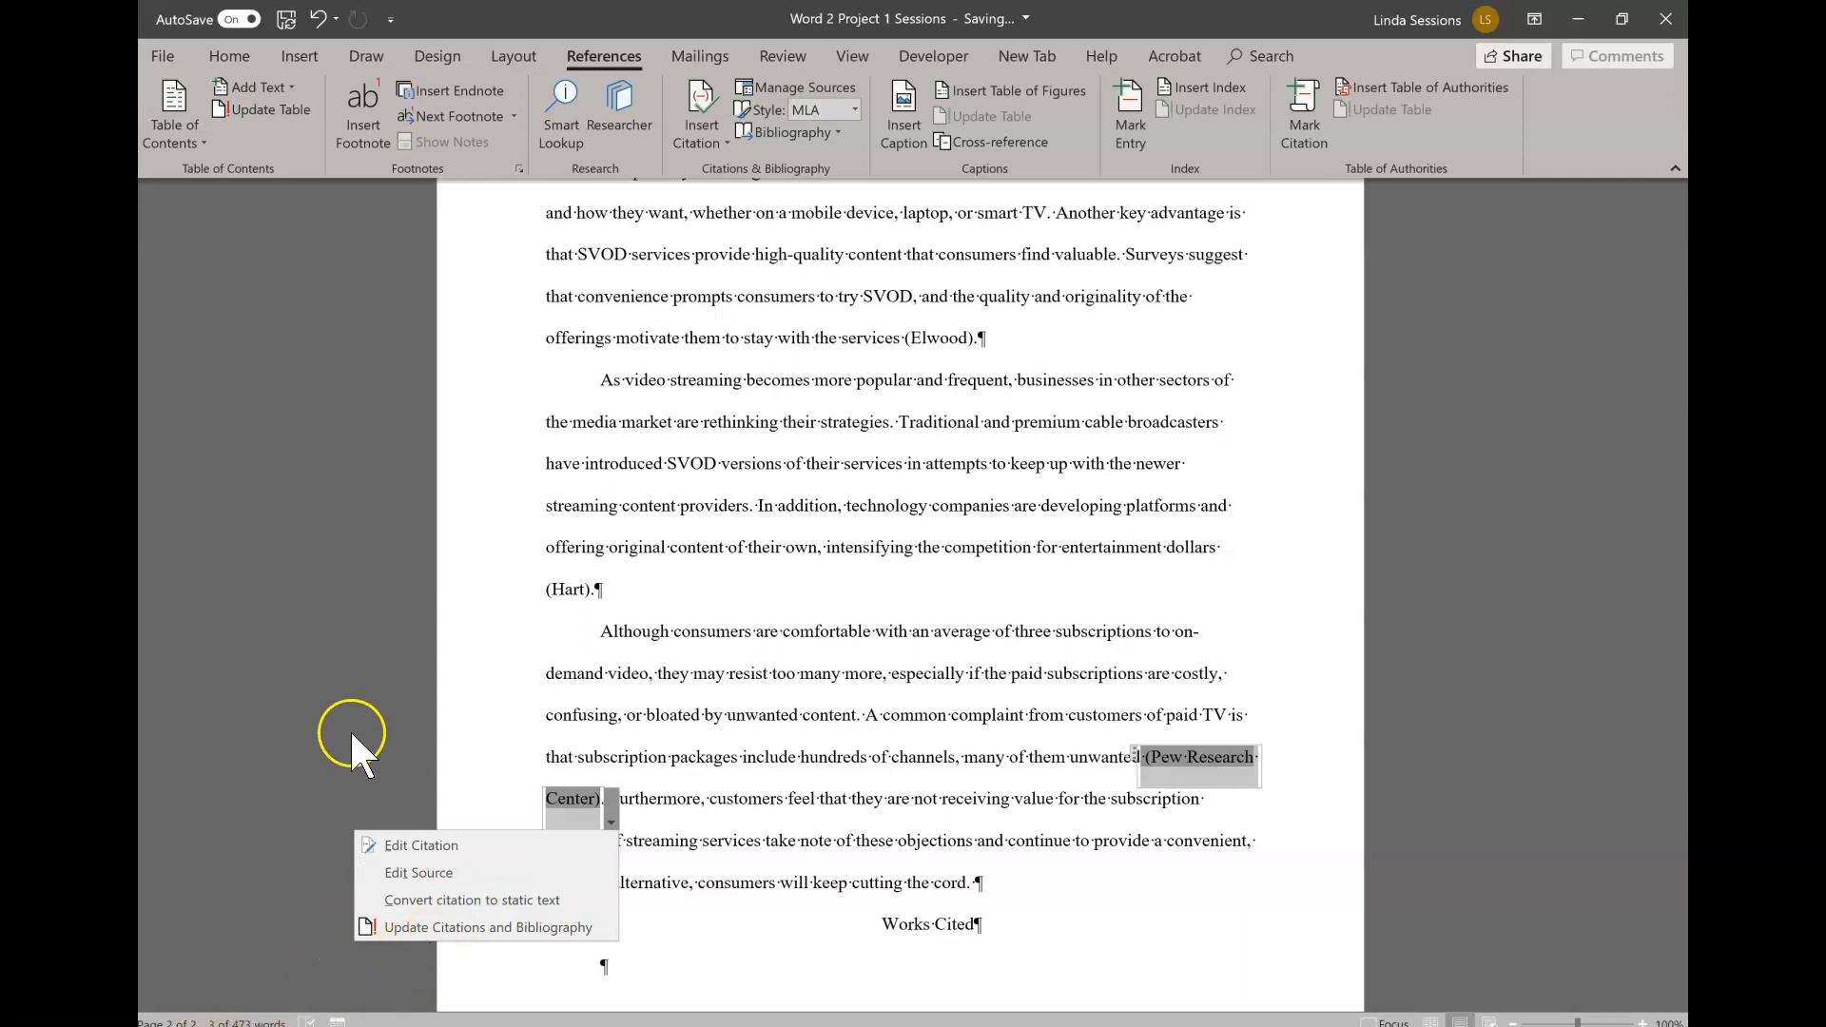
{"action": "left_click", "coordinate": [370, 675]}
{"action": "left_click", "coordinate": [921, 814]}
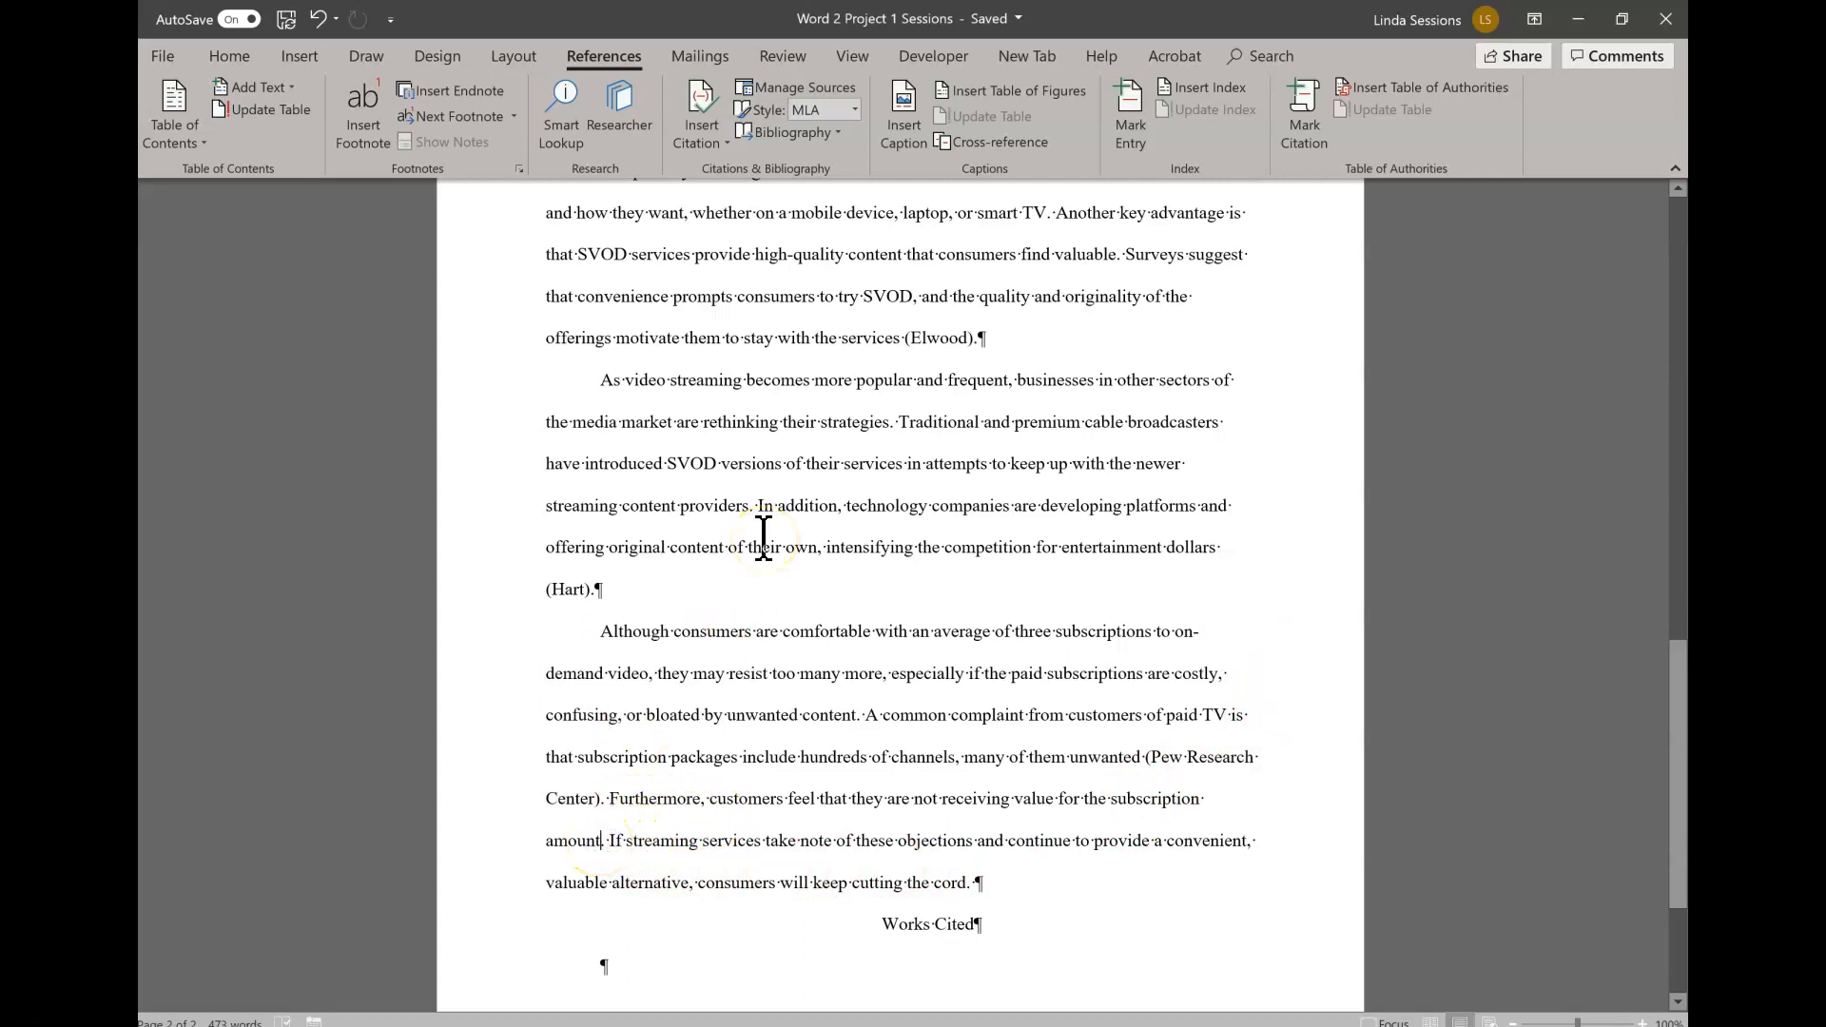
- Cite a new Article in a Periodical source after "subscription amount": author's name, "The Media Divide", "News in Tech", December 4, 2020, page 12, Print
{"action": "left_click", "coordinate": [709, 143]}
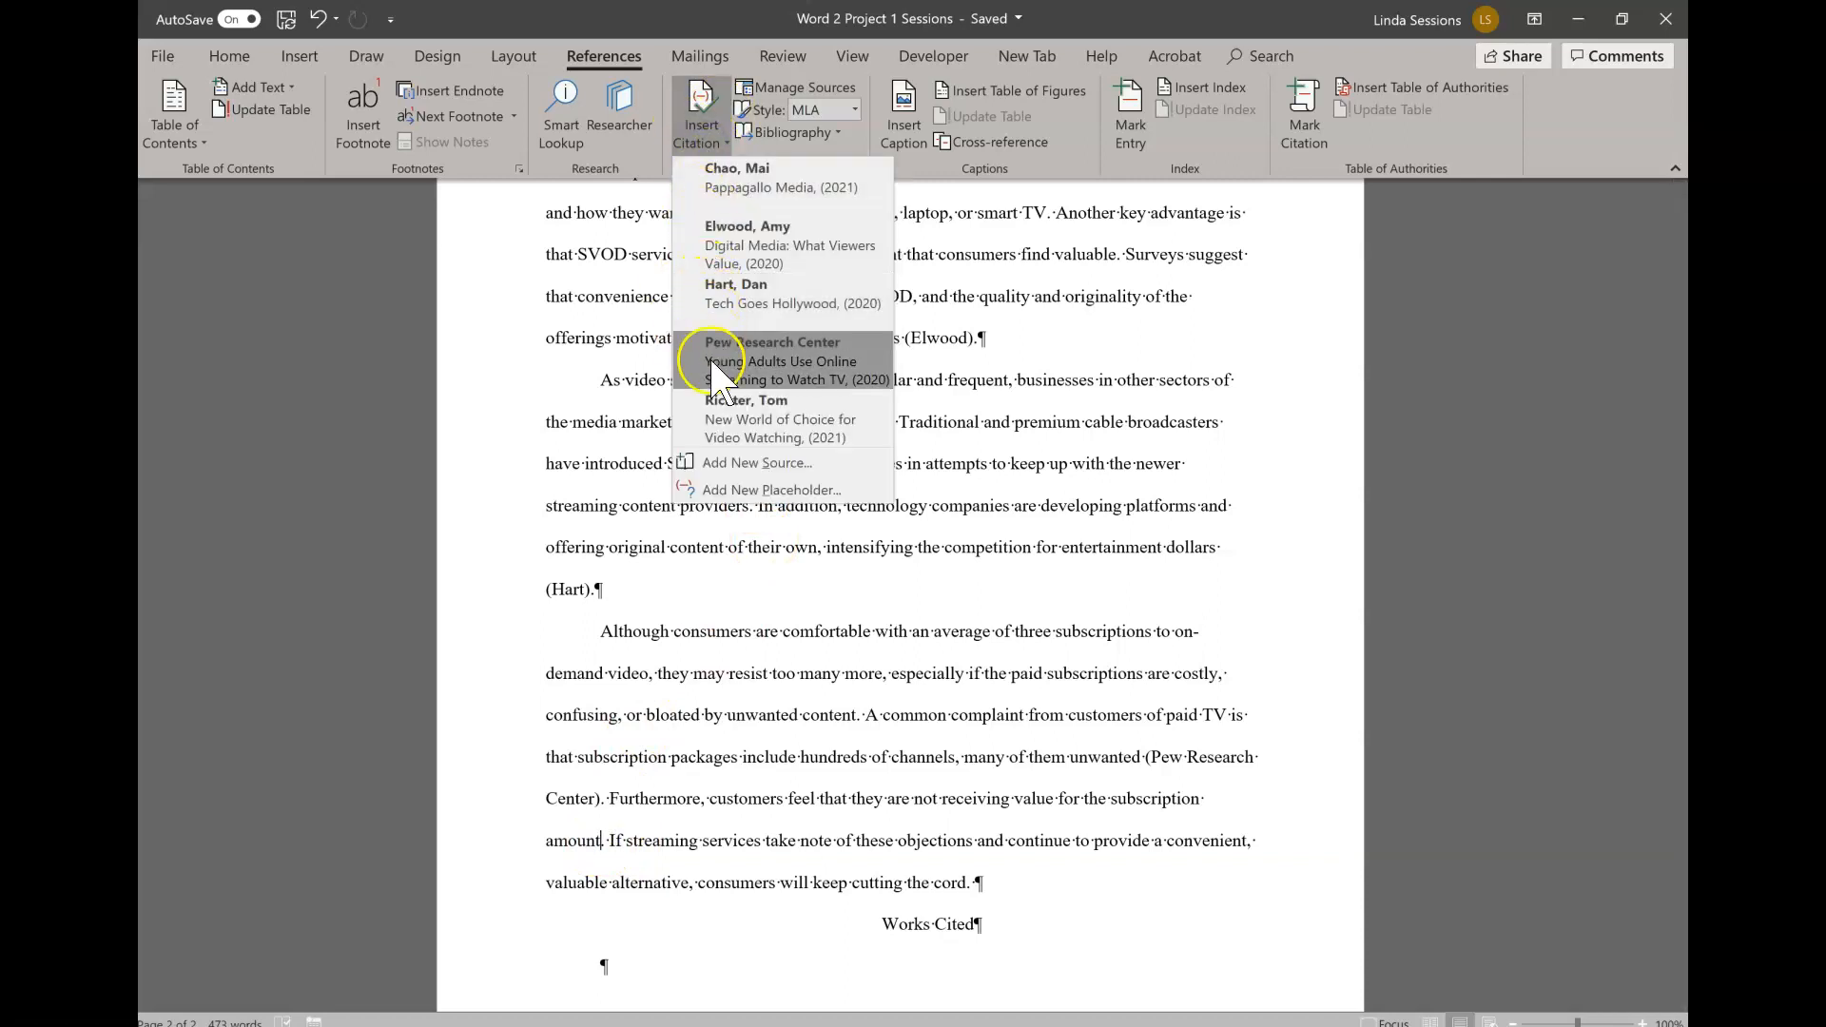
{"action": "left_click", "coordinate": [719, 463]}
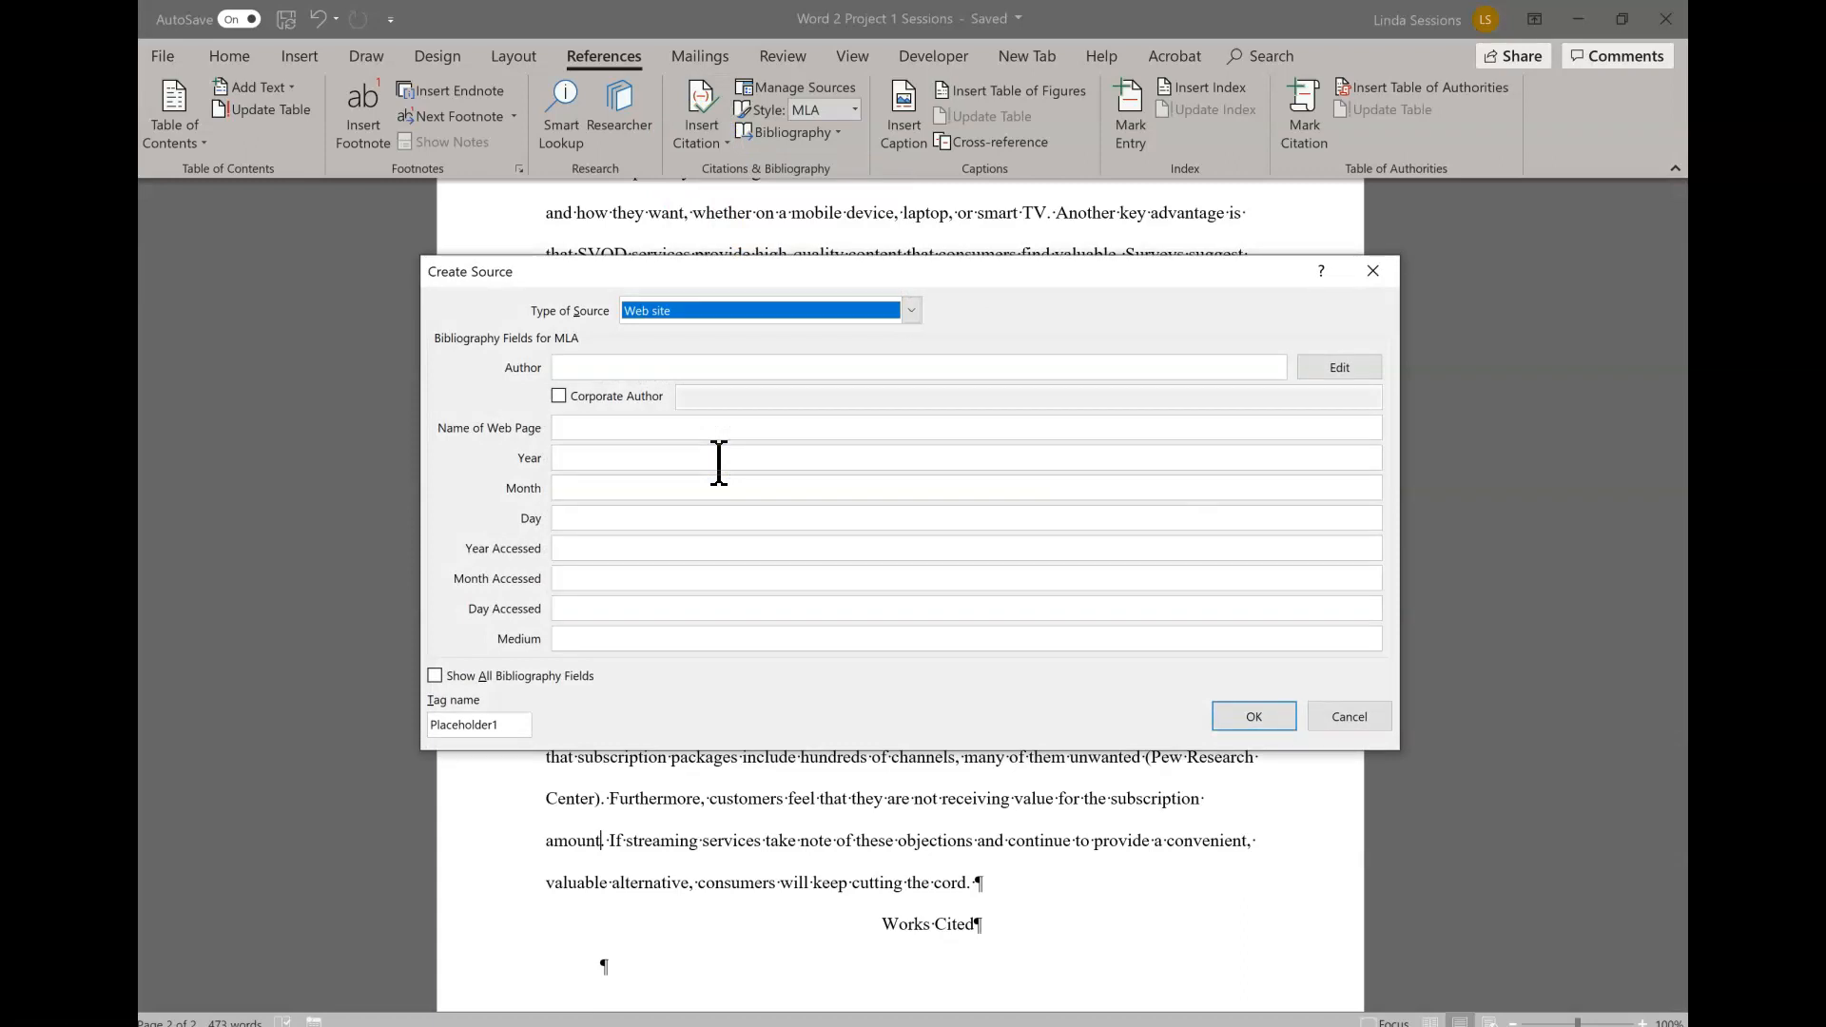
{"action": "left_click", "coordinate": [905, 311]}
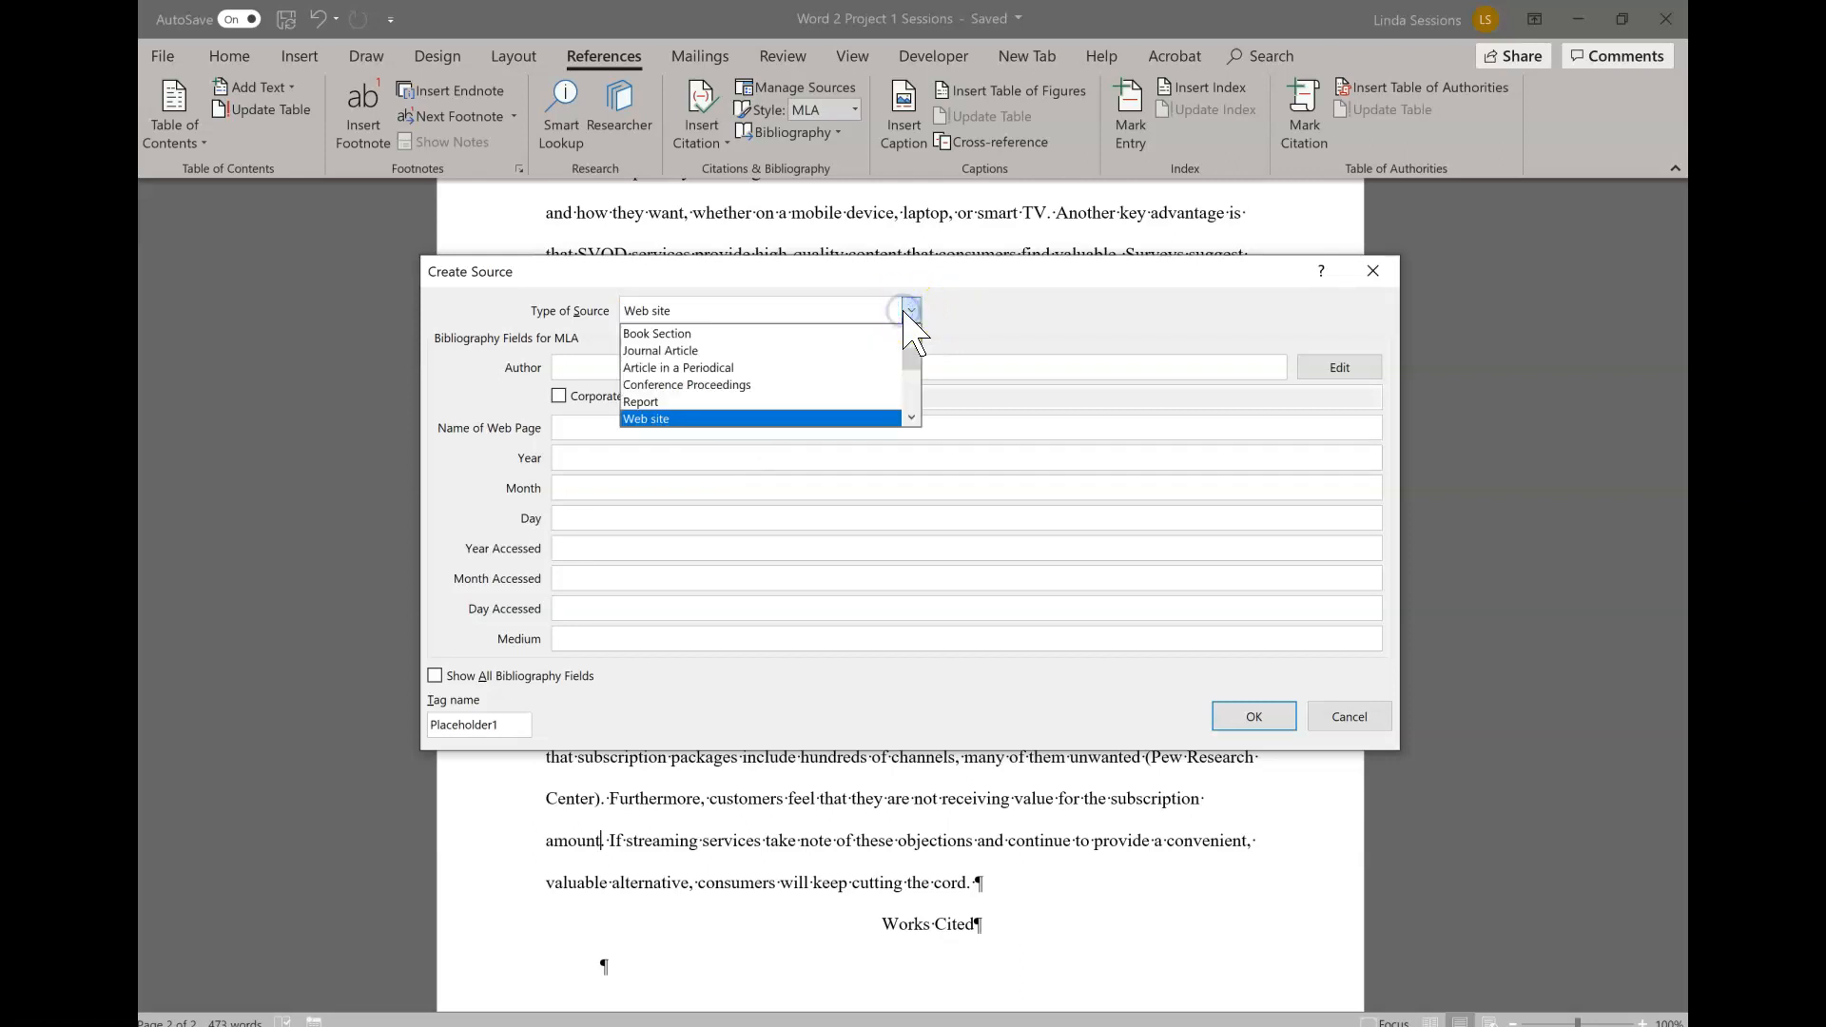
{"action": "left_click", "coordinate": [770, 371]}
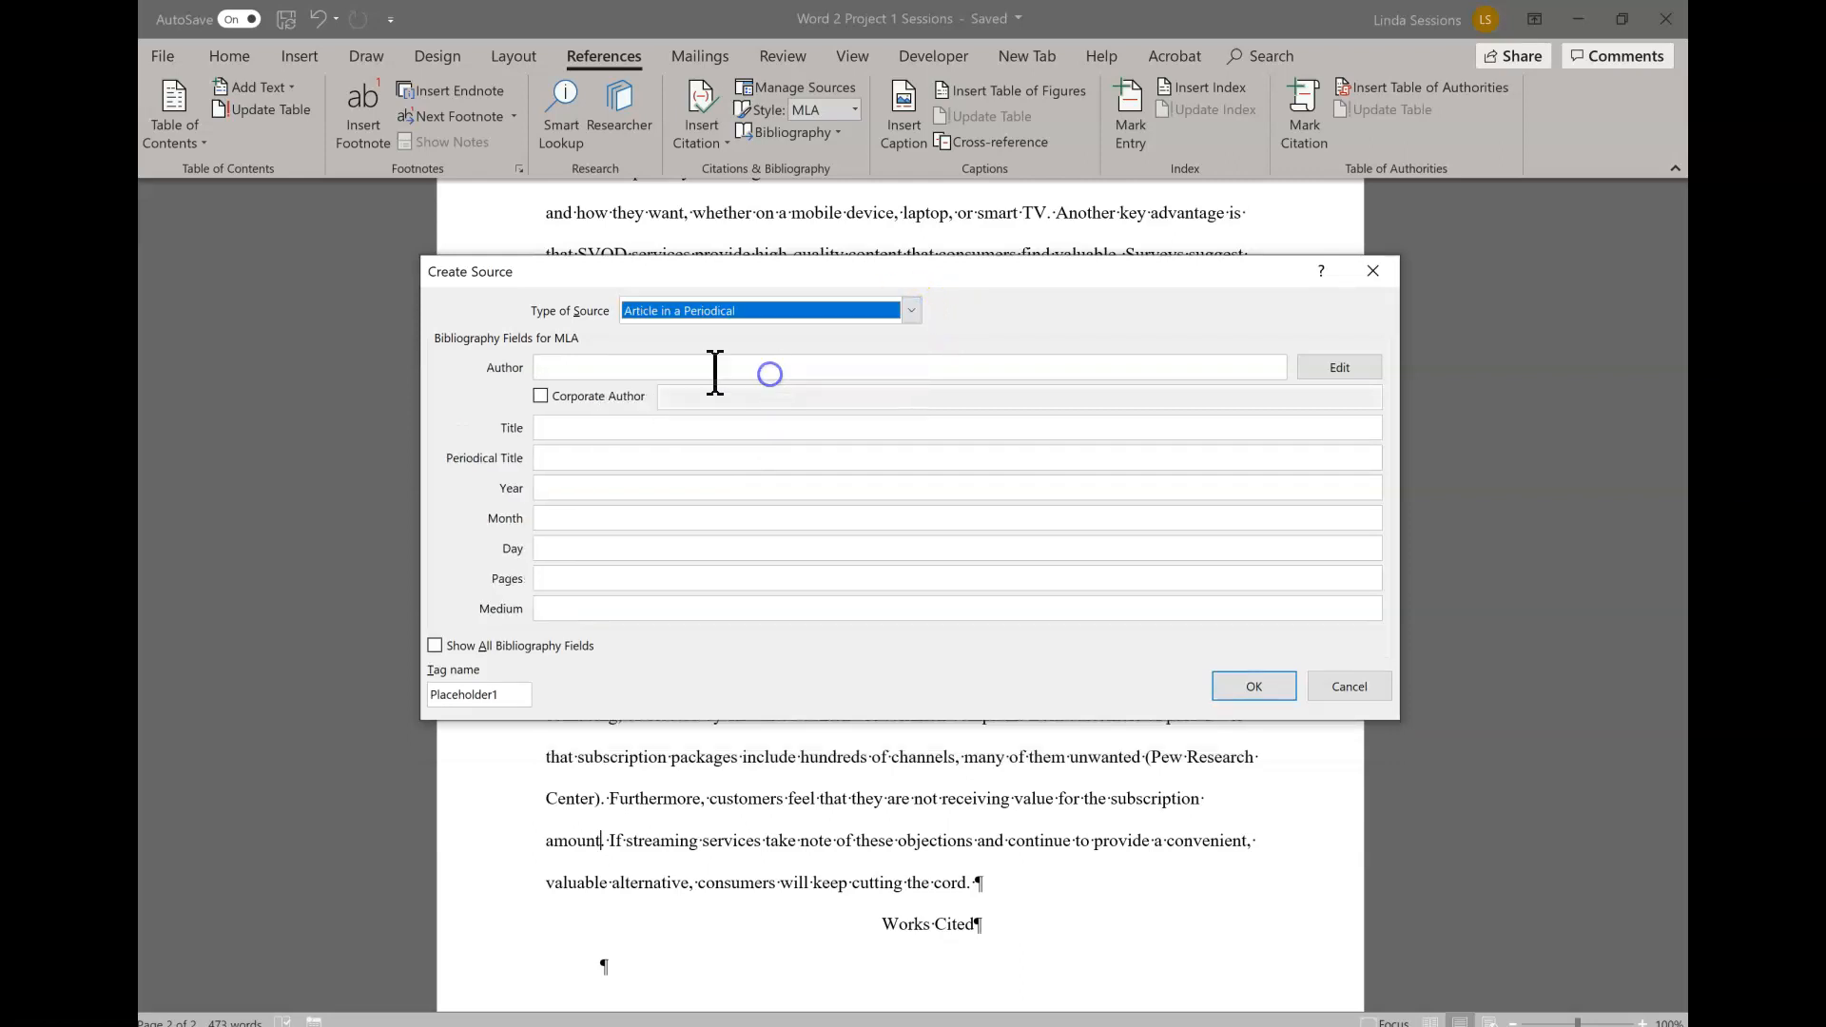
{"action": "left_click", "coordinate": [609, 372]}
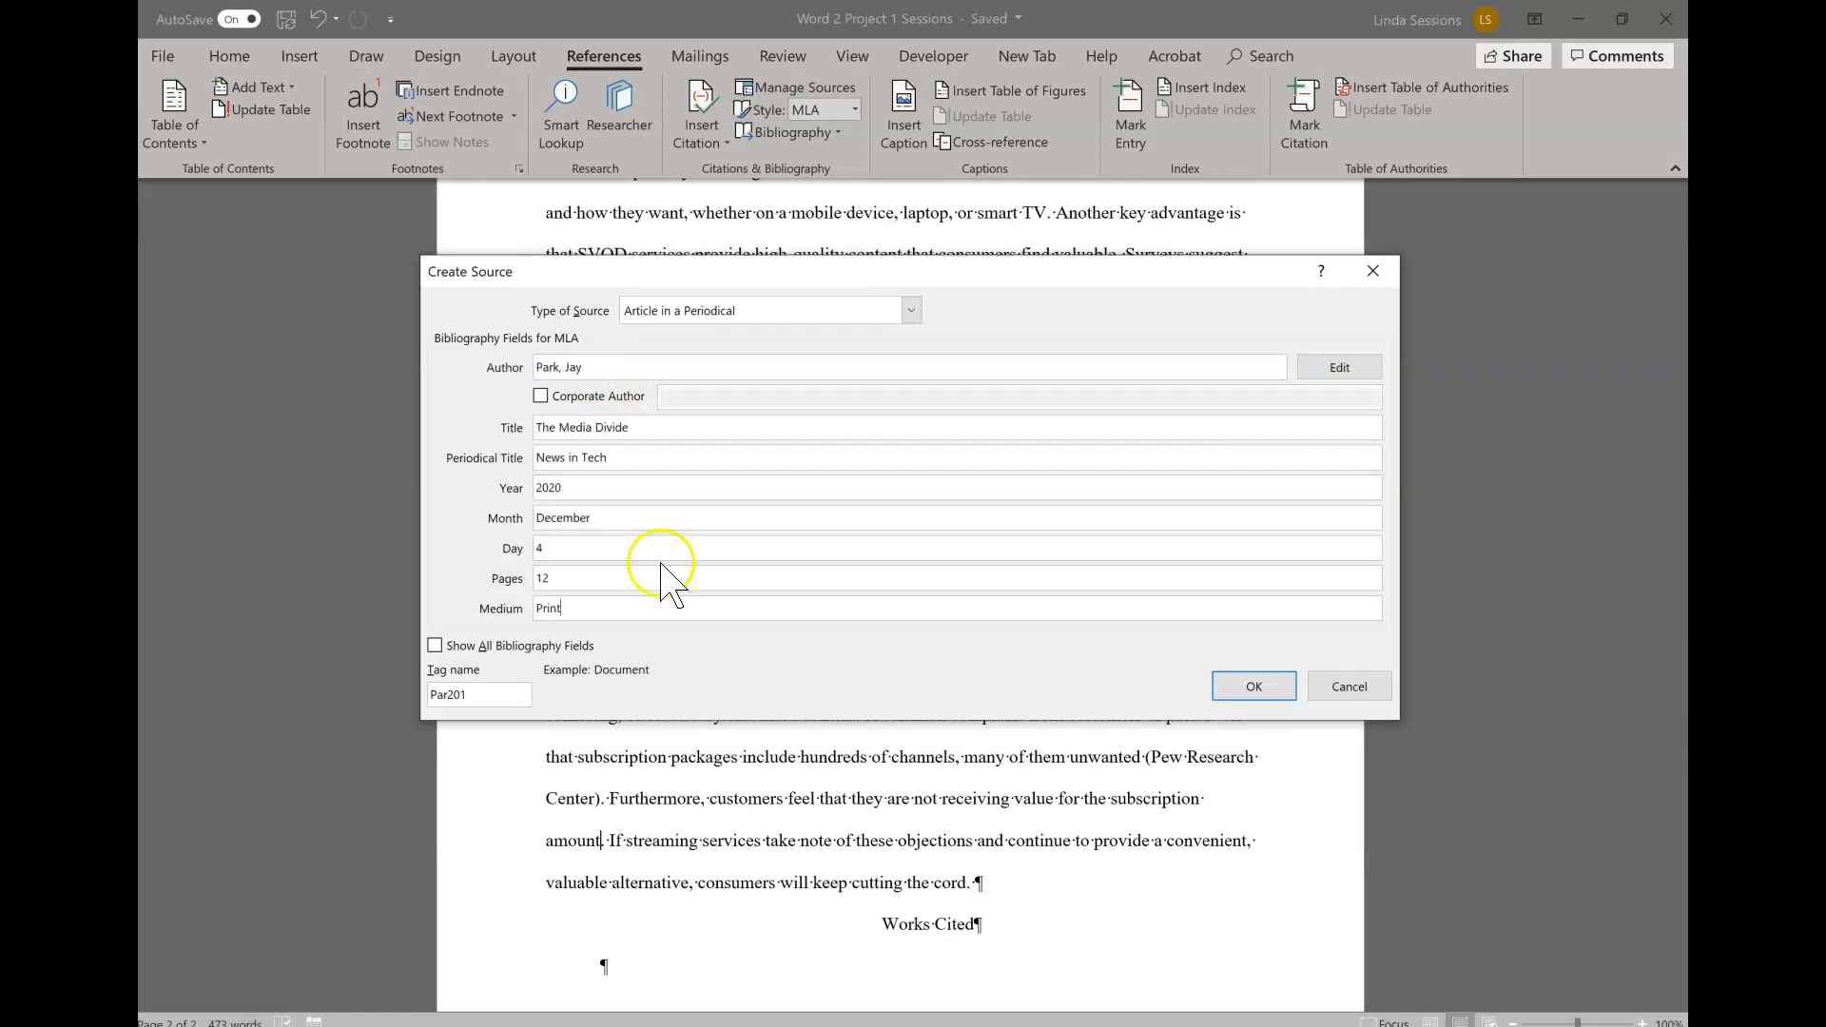
{"action": "left_click", "coordinate": [1238, 685]}
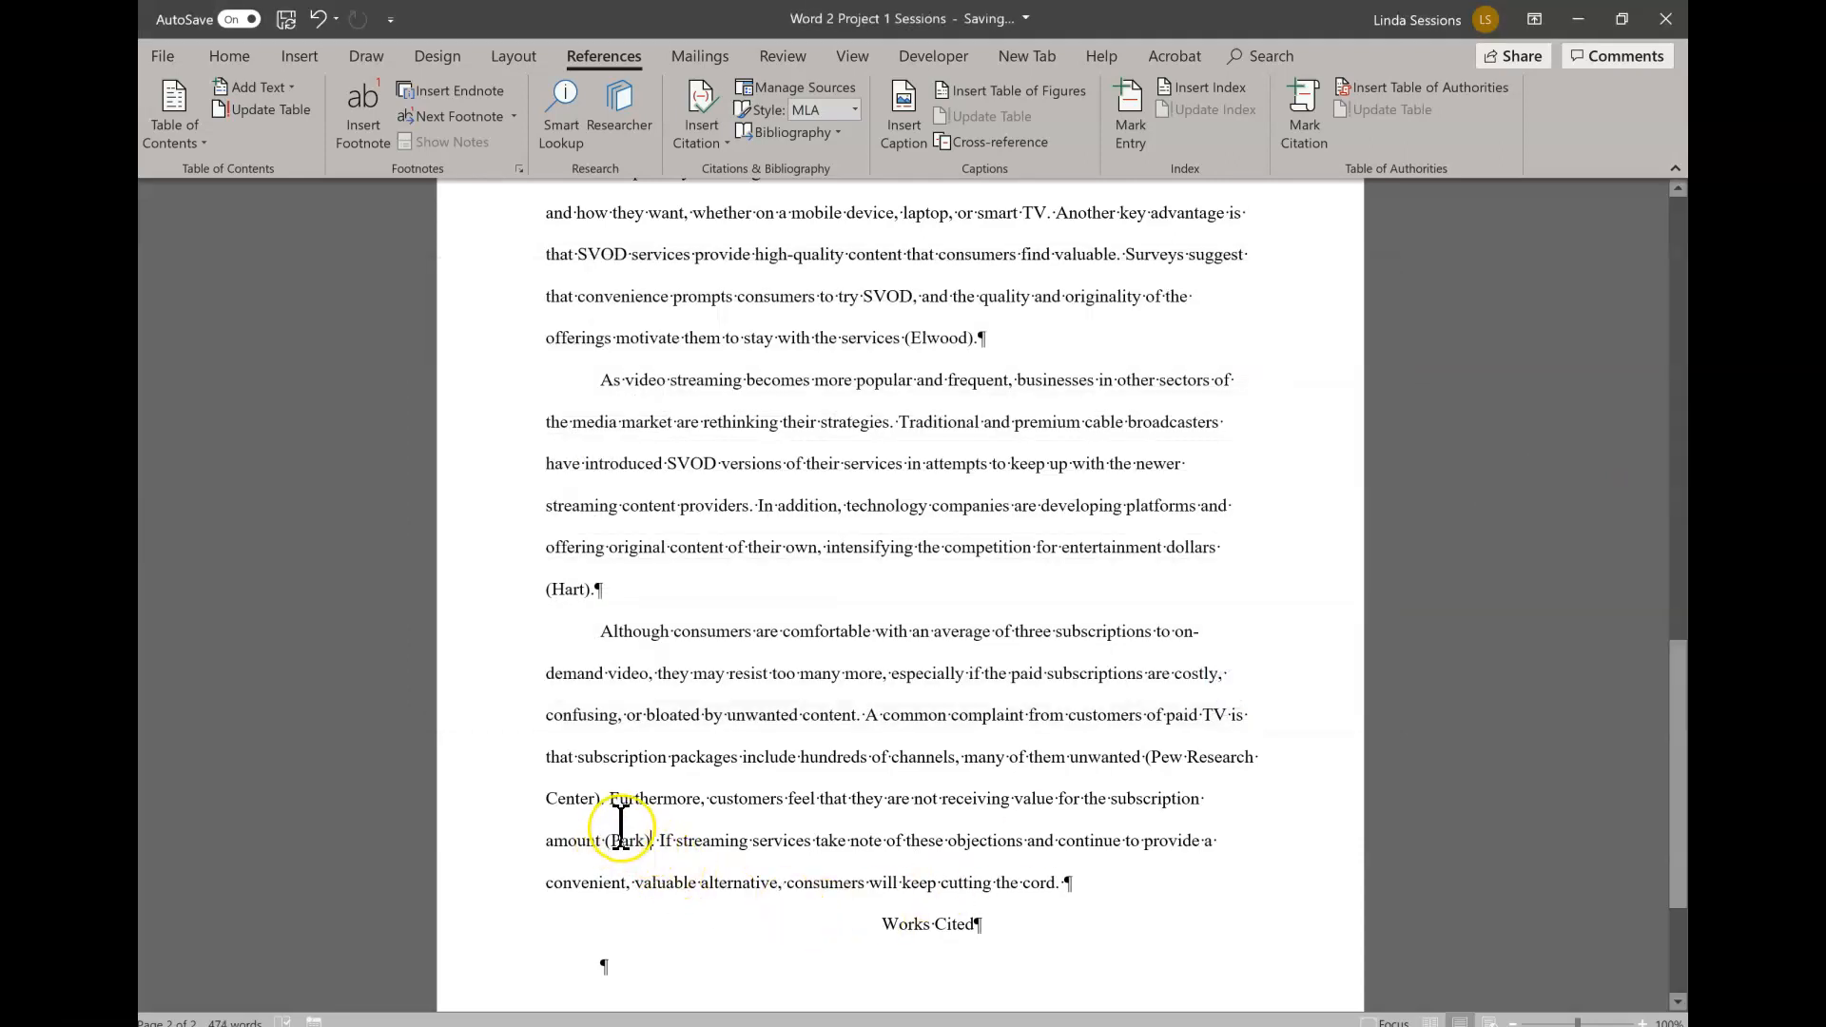
- Insert a page break at the end of the last body paragraph and remove the blank paragraph above the Works Cited heading
{"action": "left_click", "coordinate": [1146, 894]}
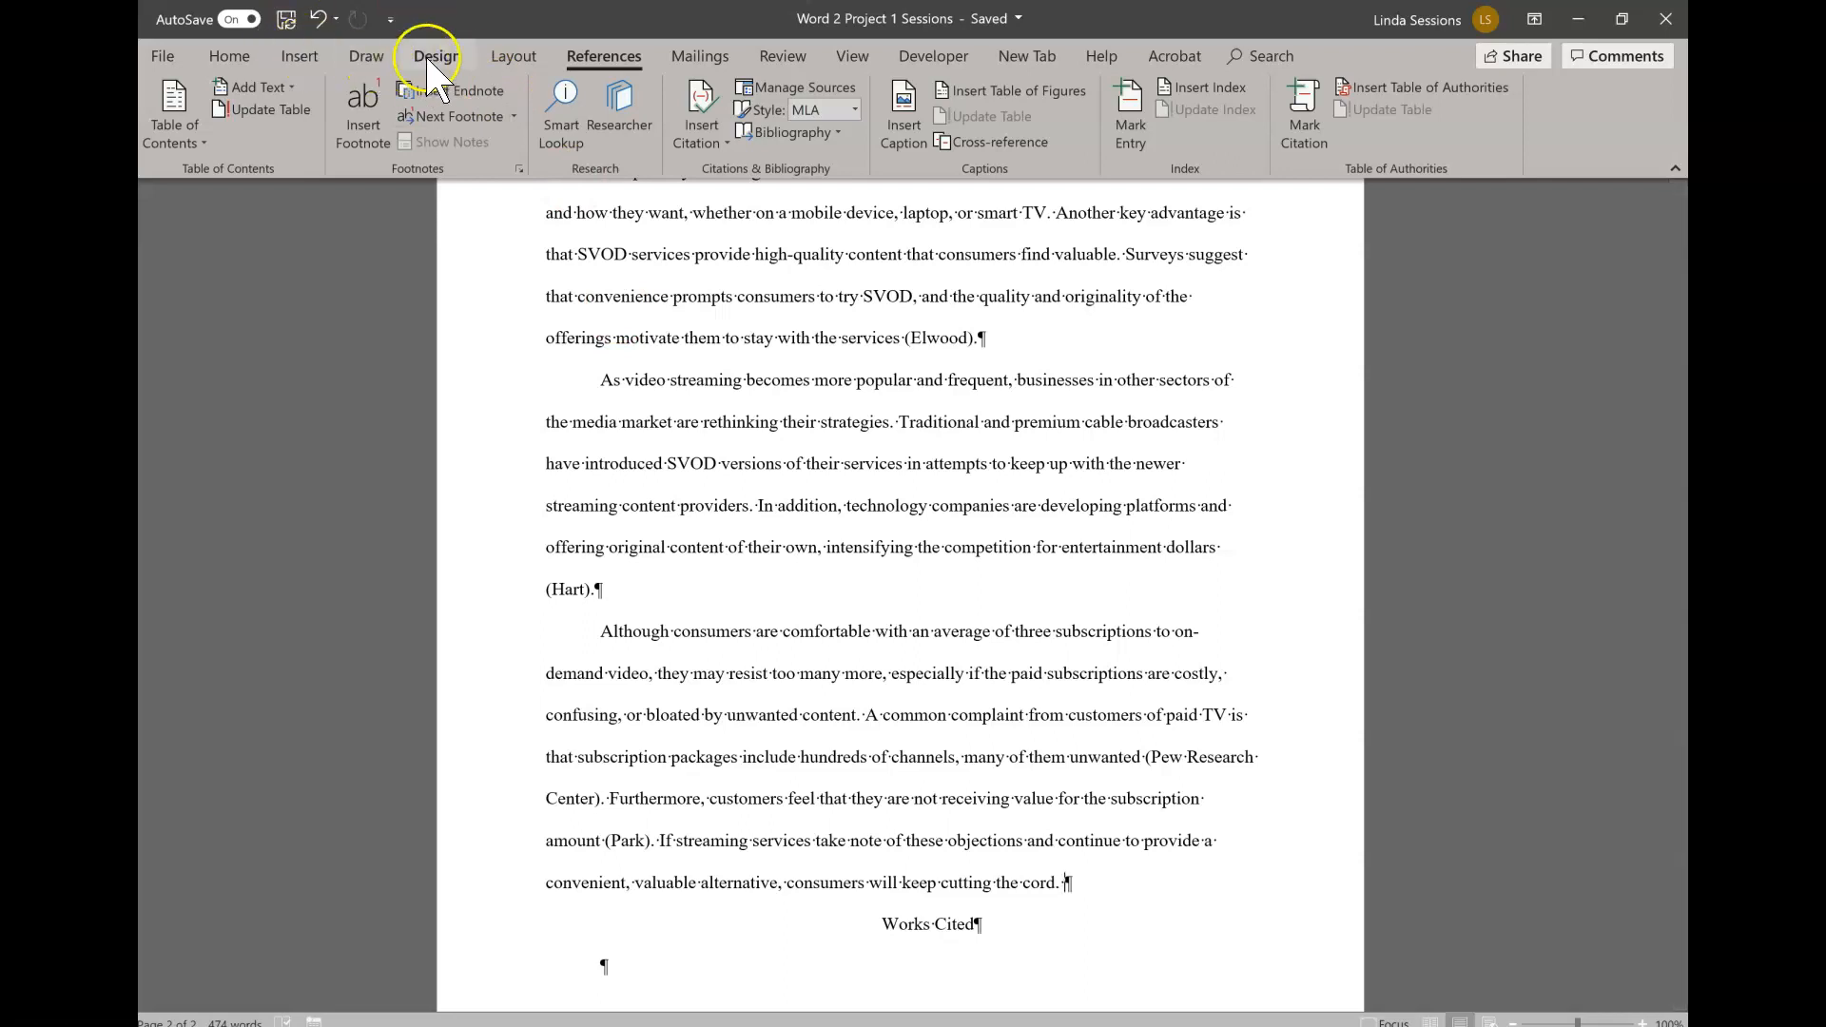
{"action": "left_click", "coordinate": [501, 55]}
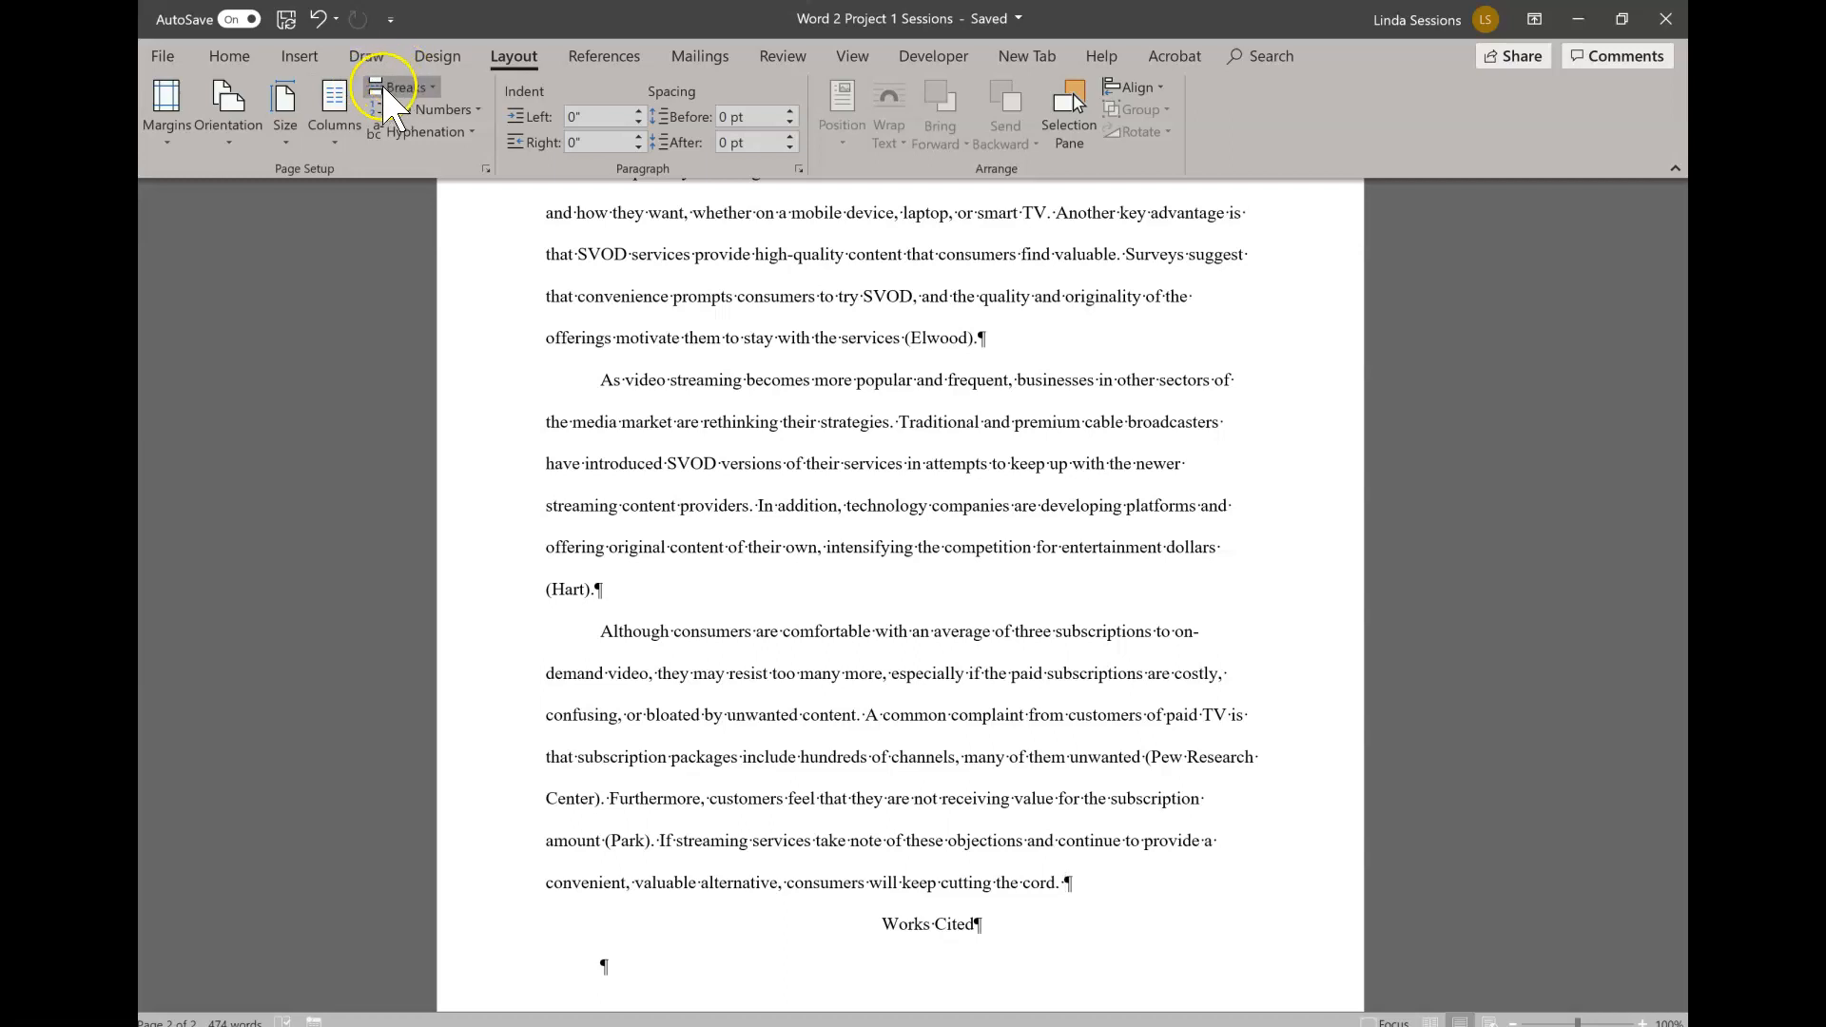
{"action": "left_click", "coordinate": [431, 88]}
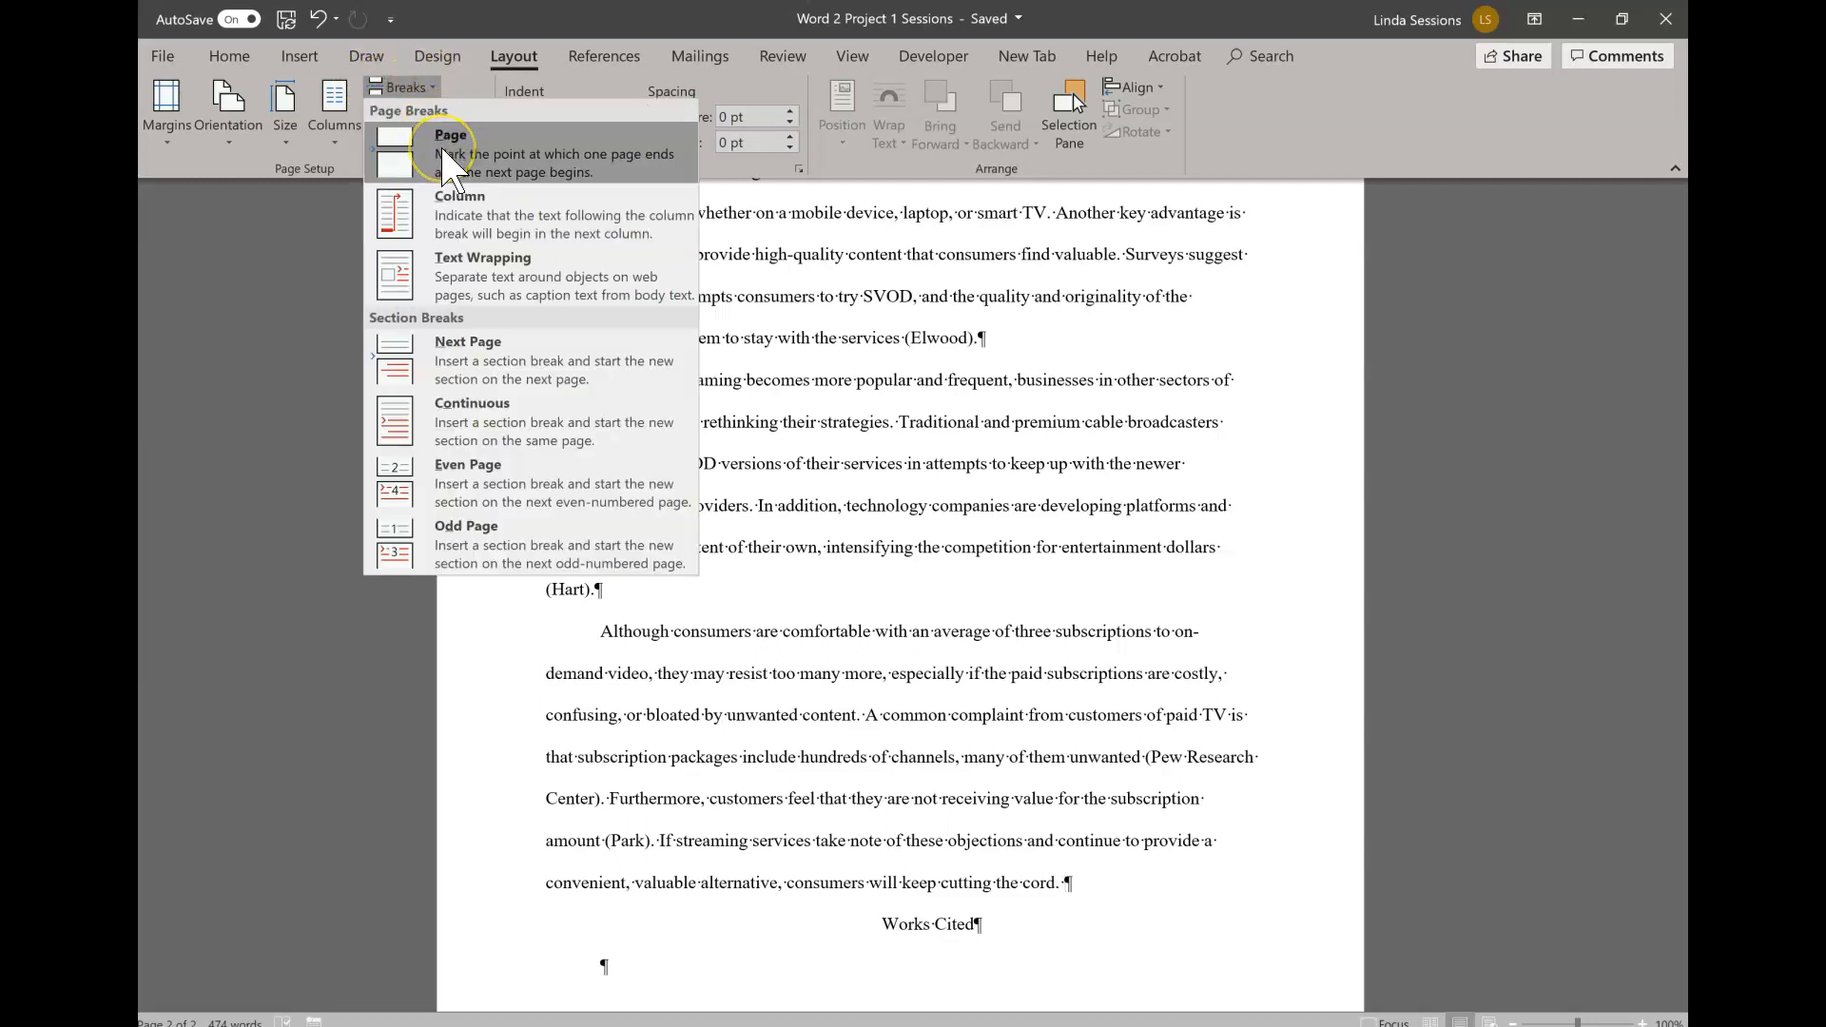
{"action": "left_click", "coordinate": [447, 154]}
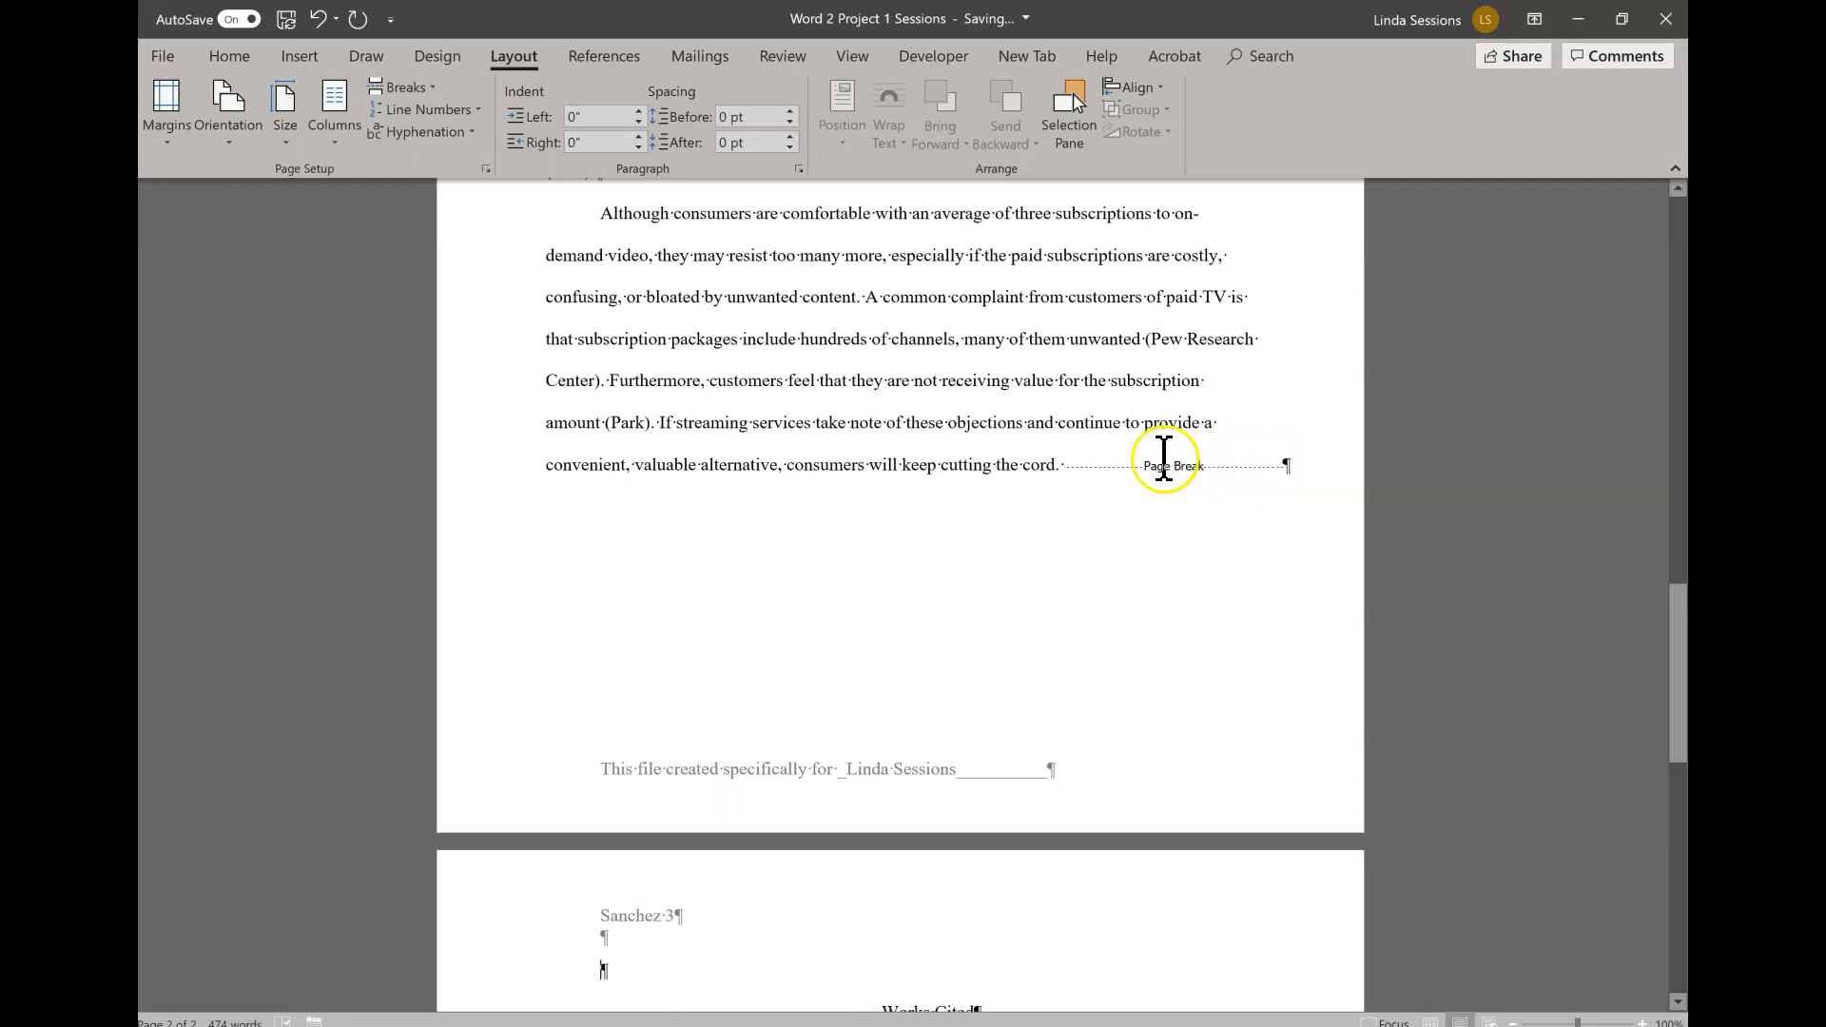
{"action": "scroll", "coordinate": [778, 660], "scroll_direction": "down", "scroll_amount": 3}
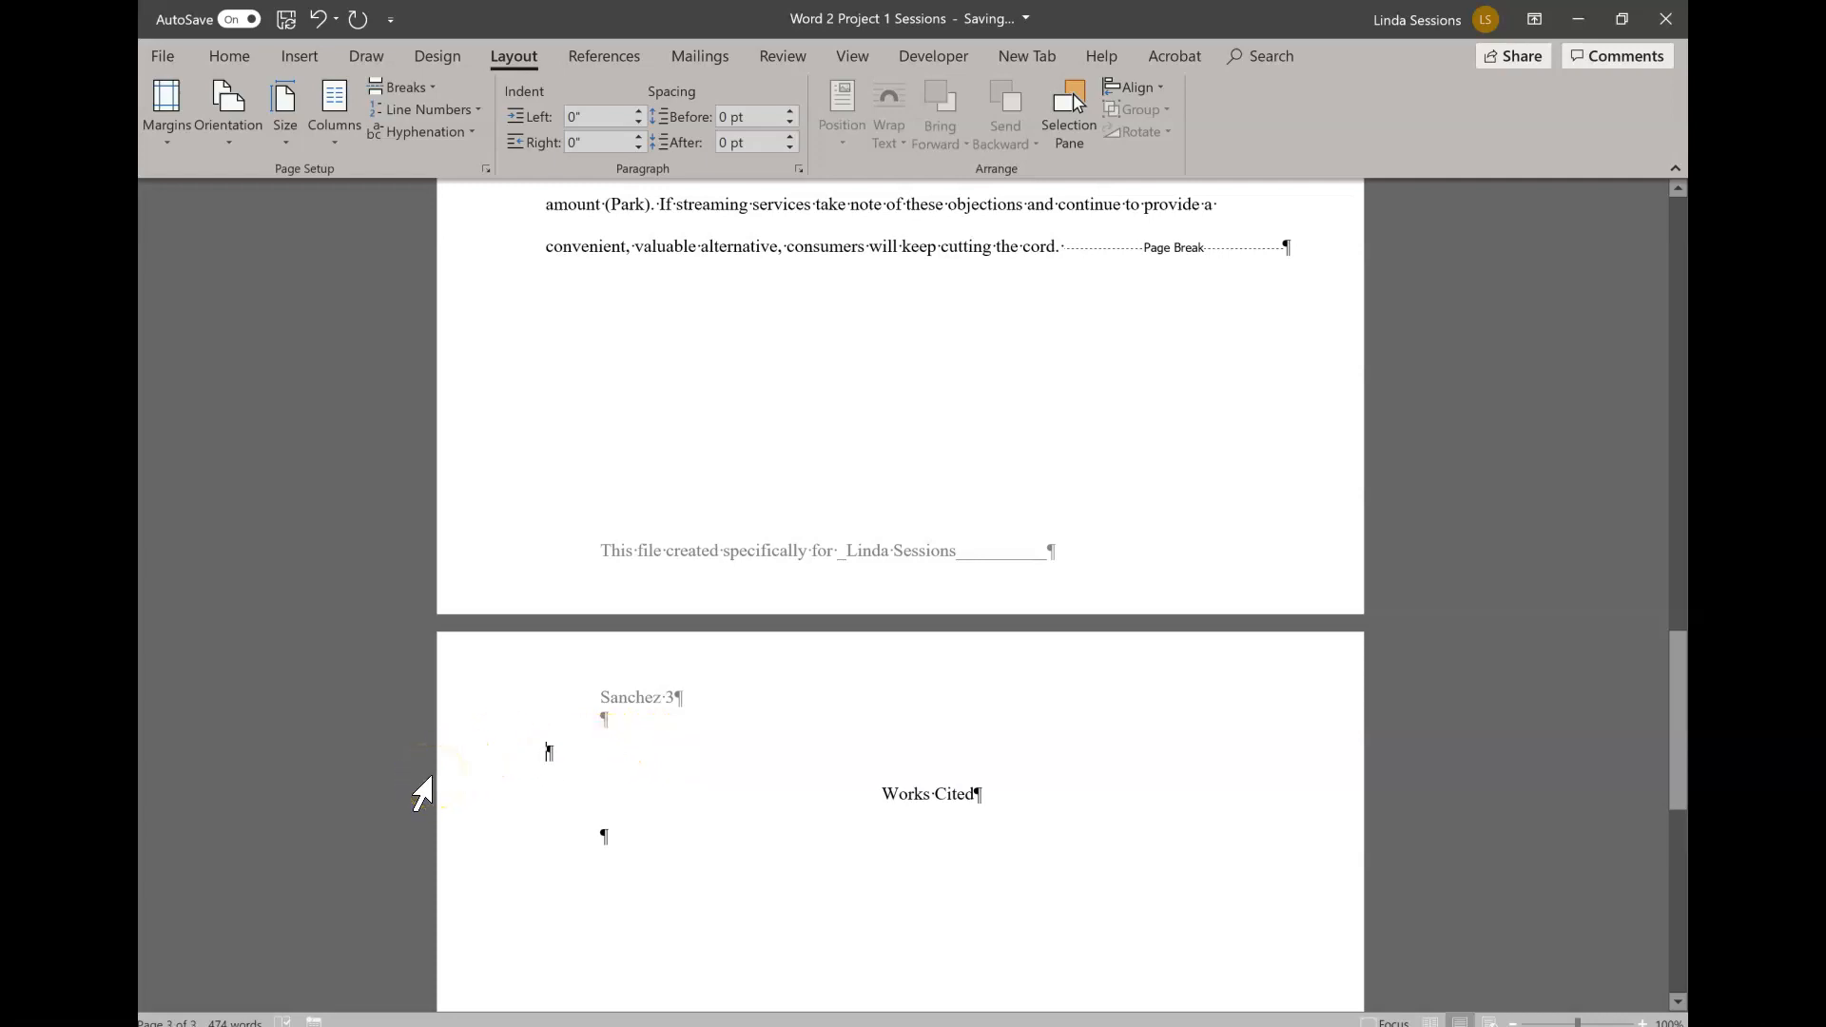
{"action": "key", "text": "BackSpace"}
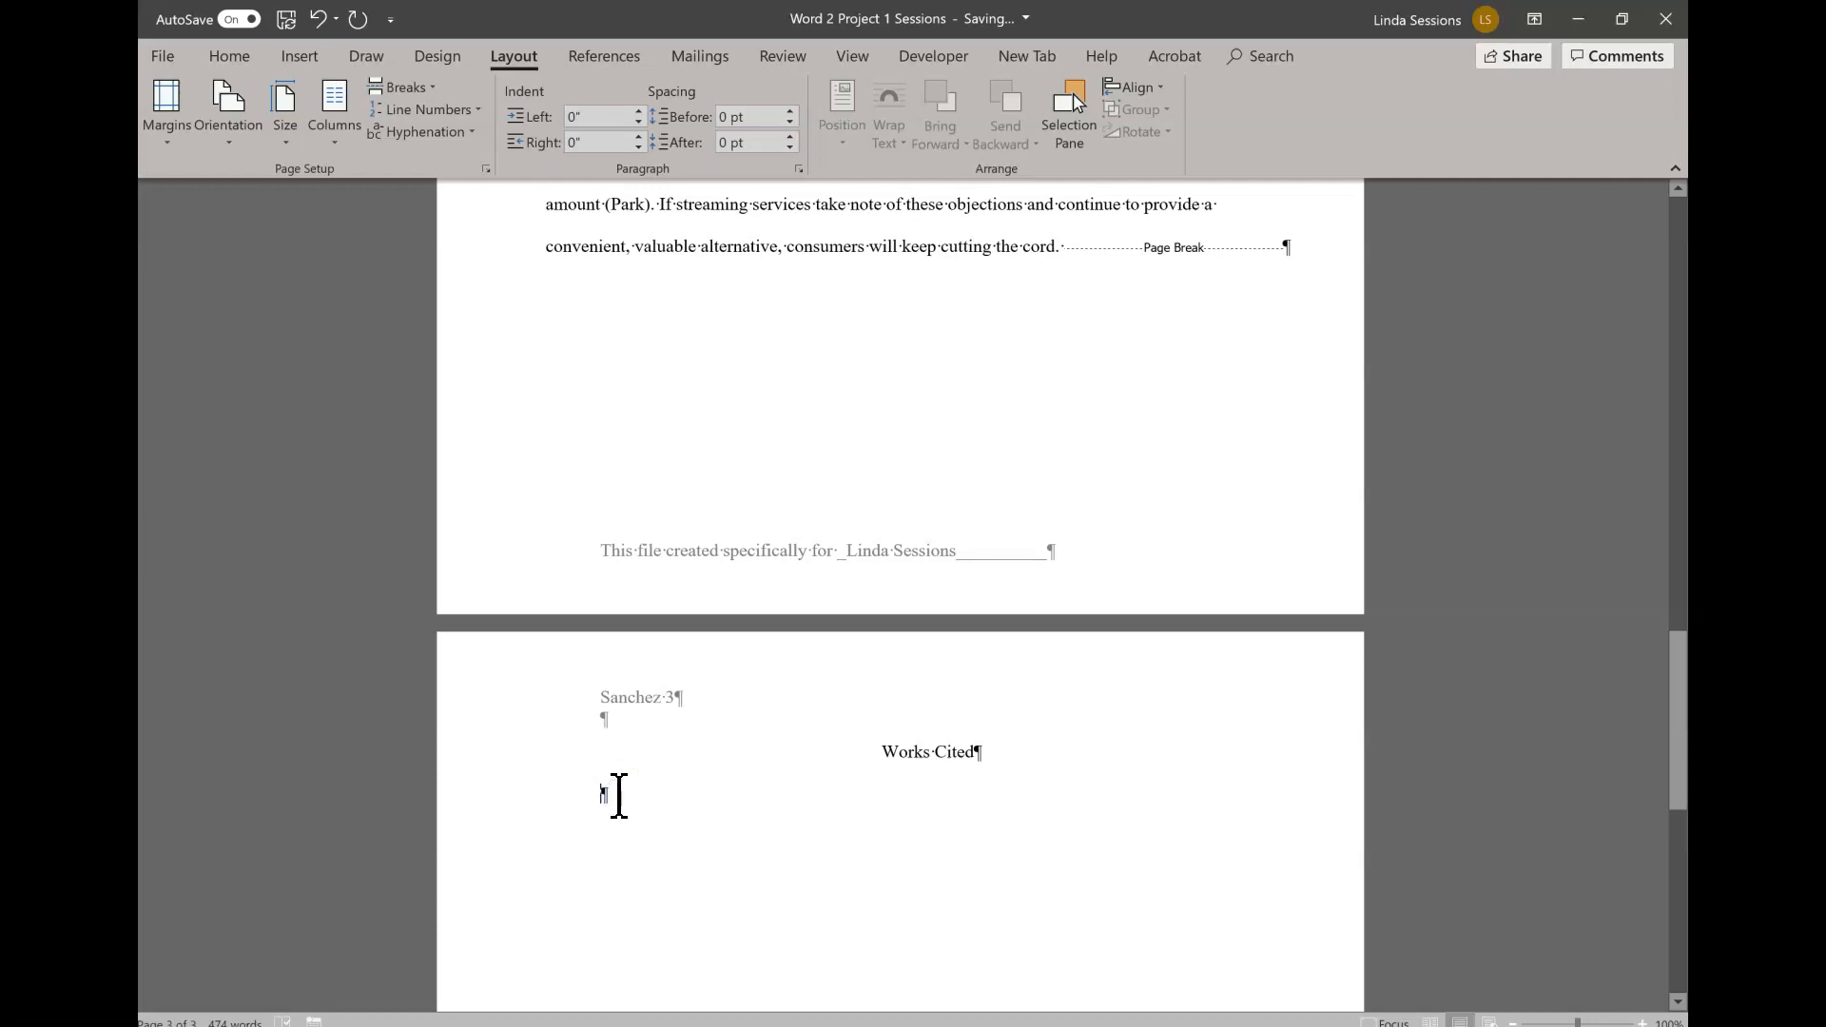
- Insert an MLA bibliography without a built-in heading in the blank paragraph below the Works Cited title
{"action": "left_click", "coordinate": [607, 56]}
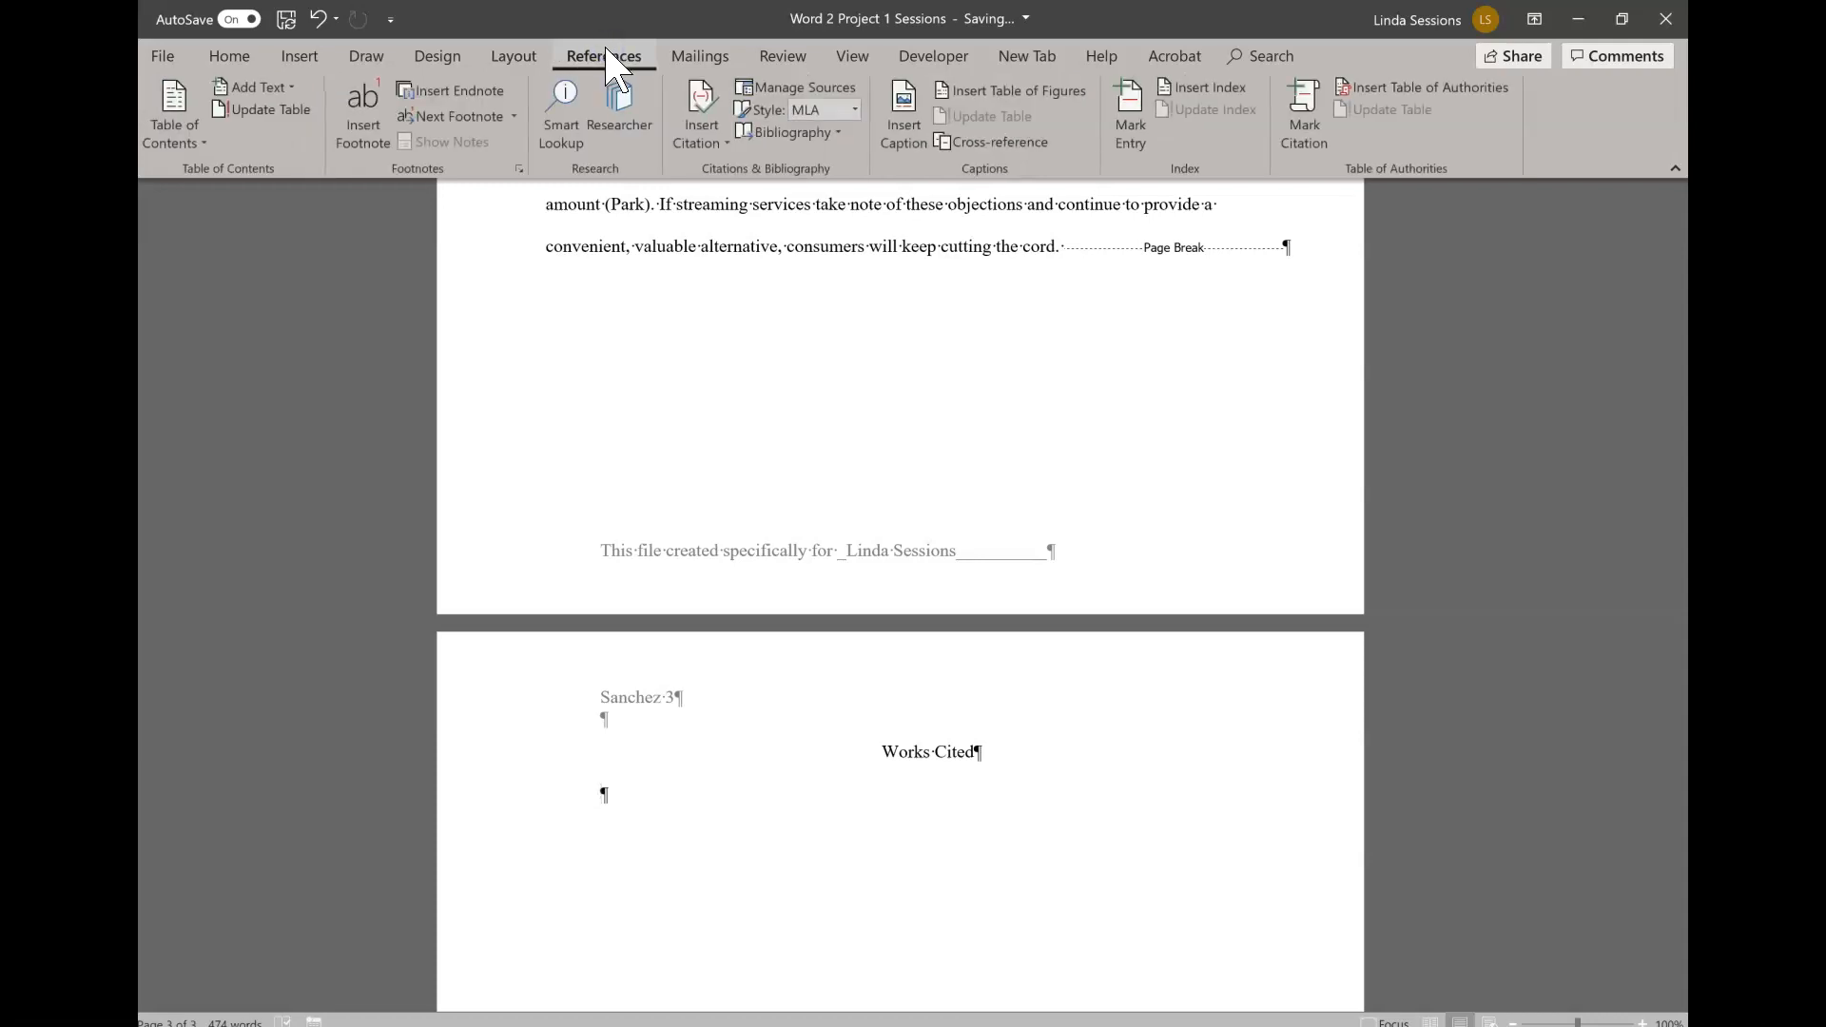
{"action": "left_click", "coordinate": [837, 134]}
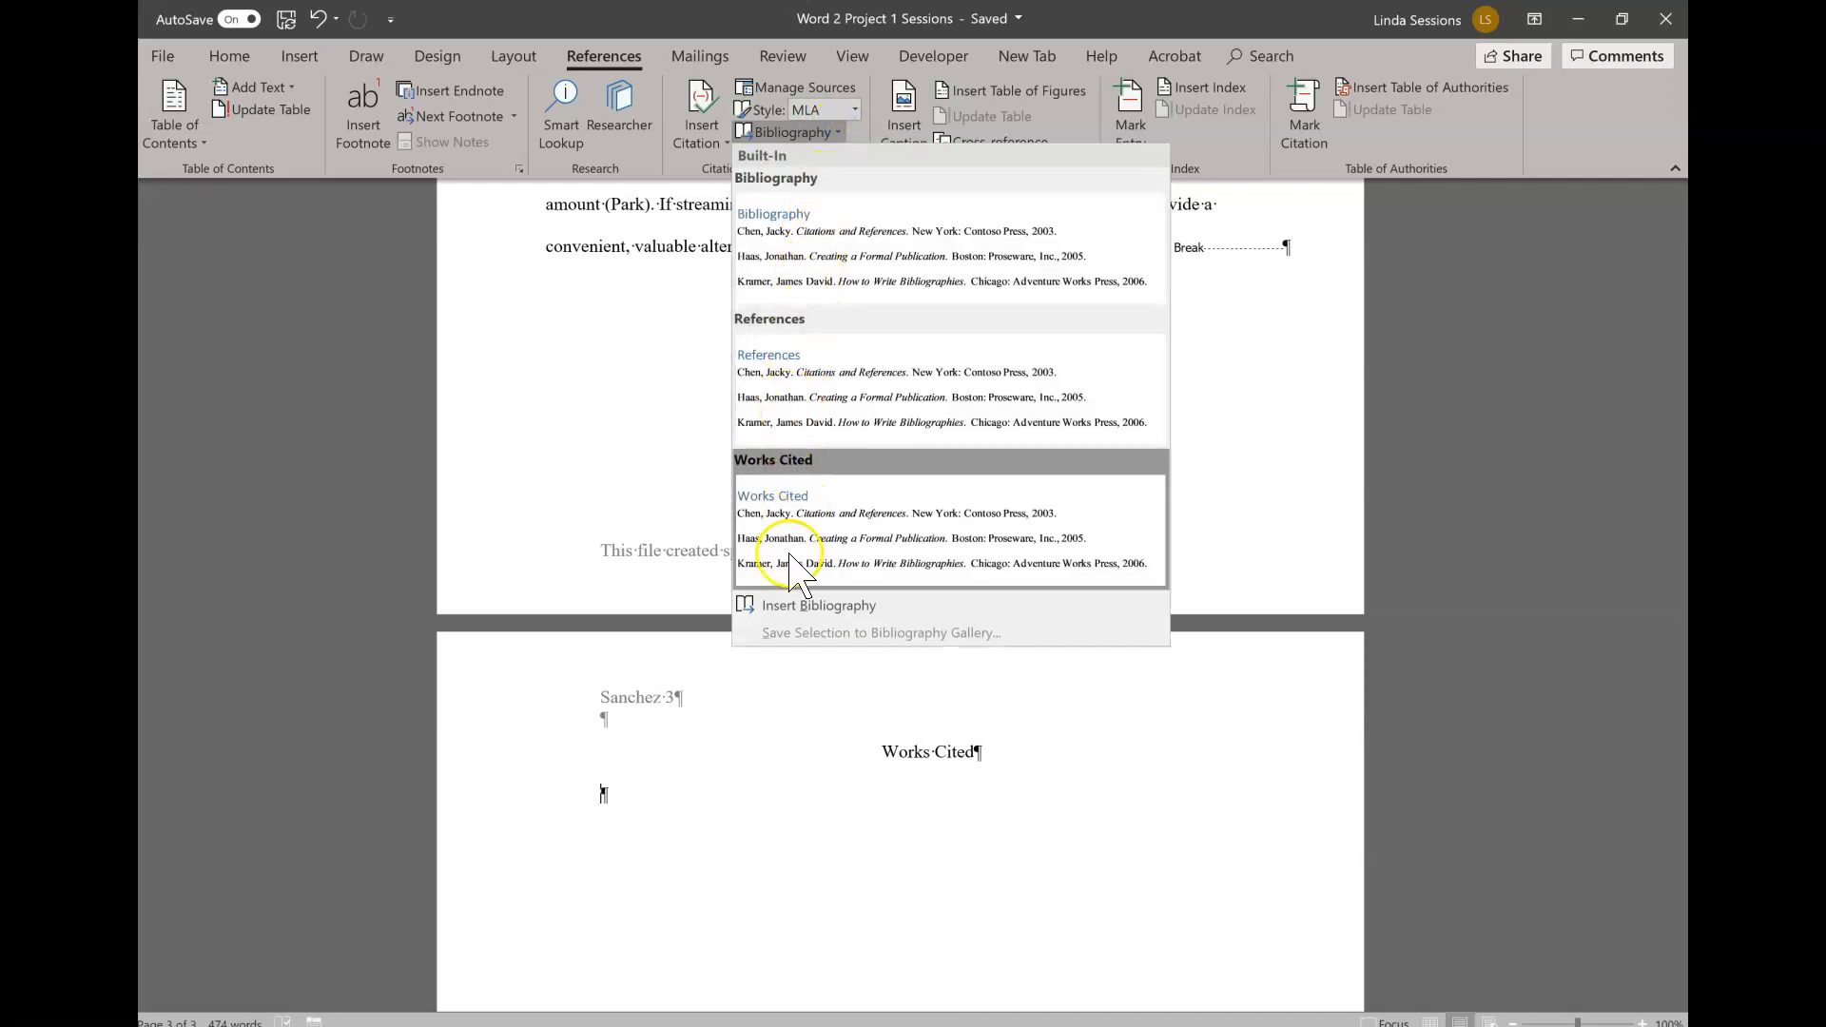
{"action": "left_click", "coordinate": [784, 610]}
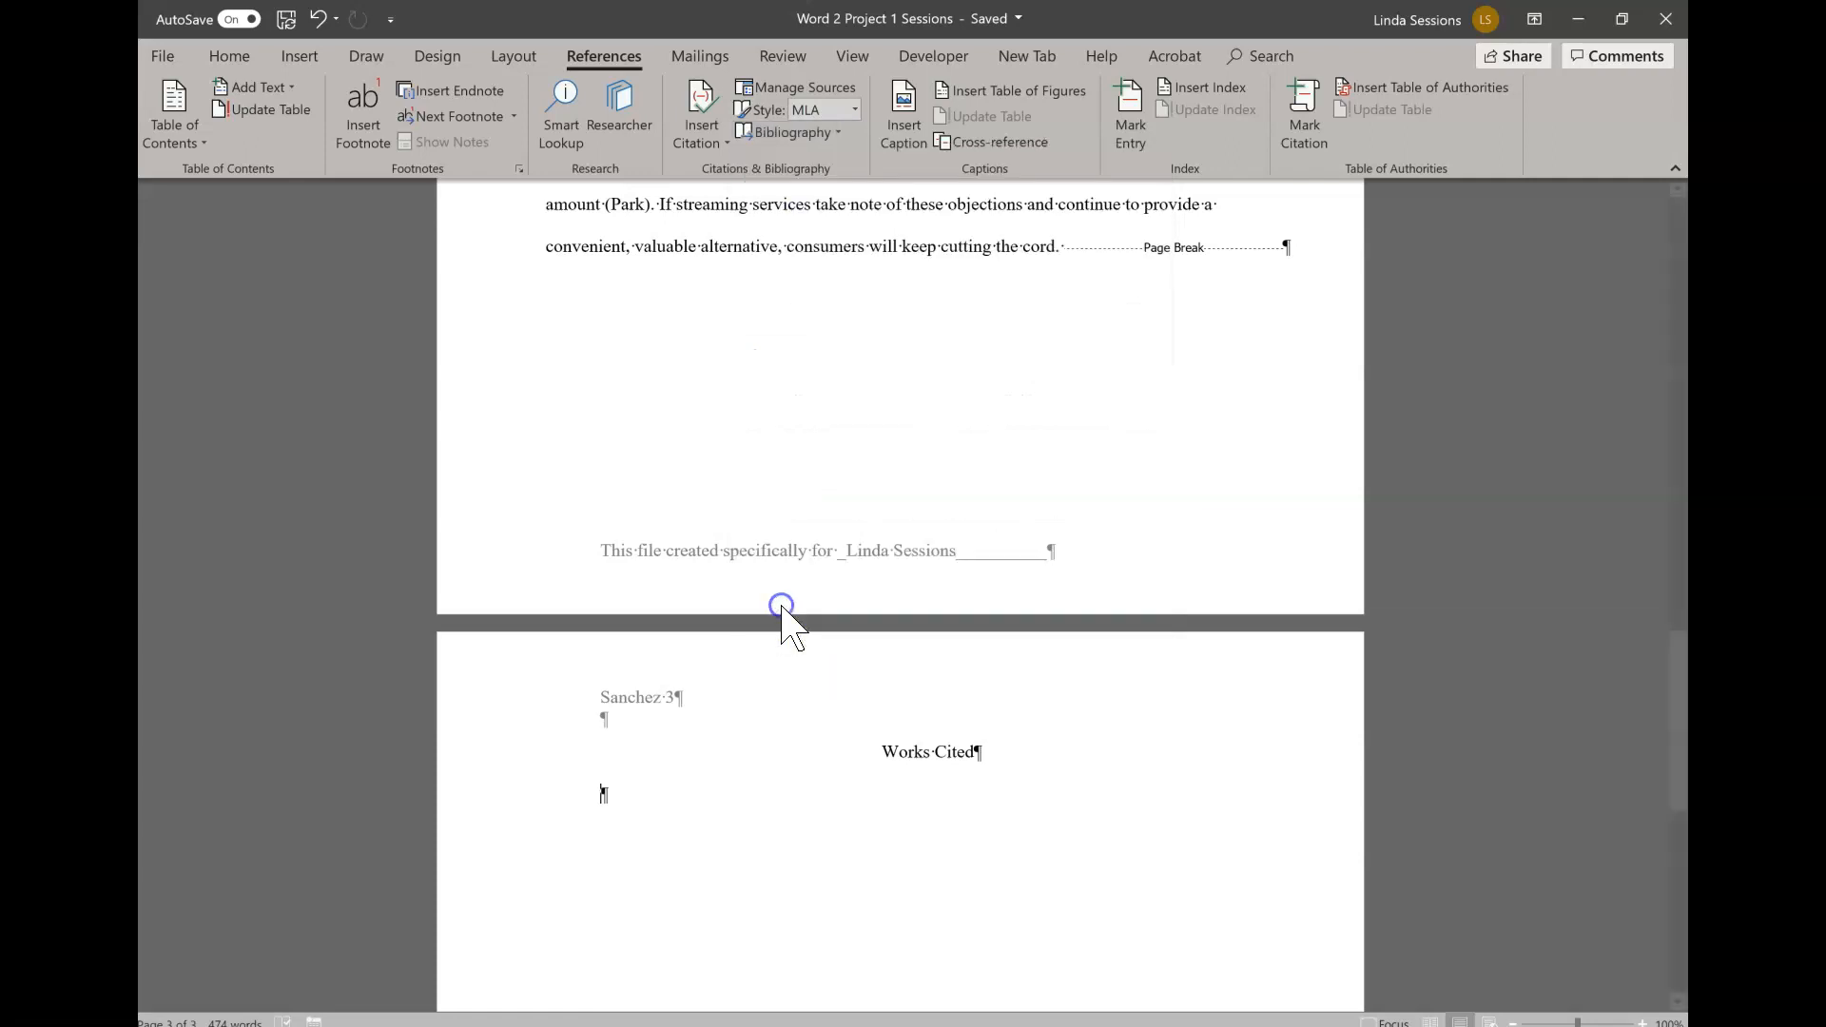
{"action": "scroll", "coordinate": [680, 851], "scroll_direction": "down", "scroll_amount": 3}
{"action": "scroll", "coordinate": [680, 856], "scroll_direction": "down", "scroll_amount": 3}
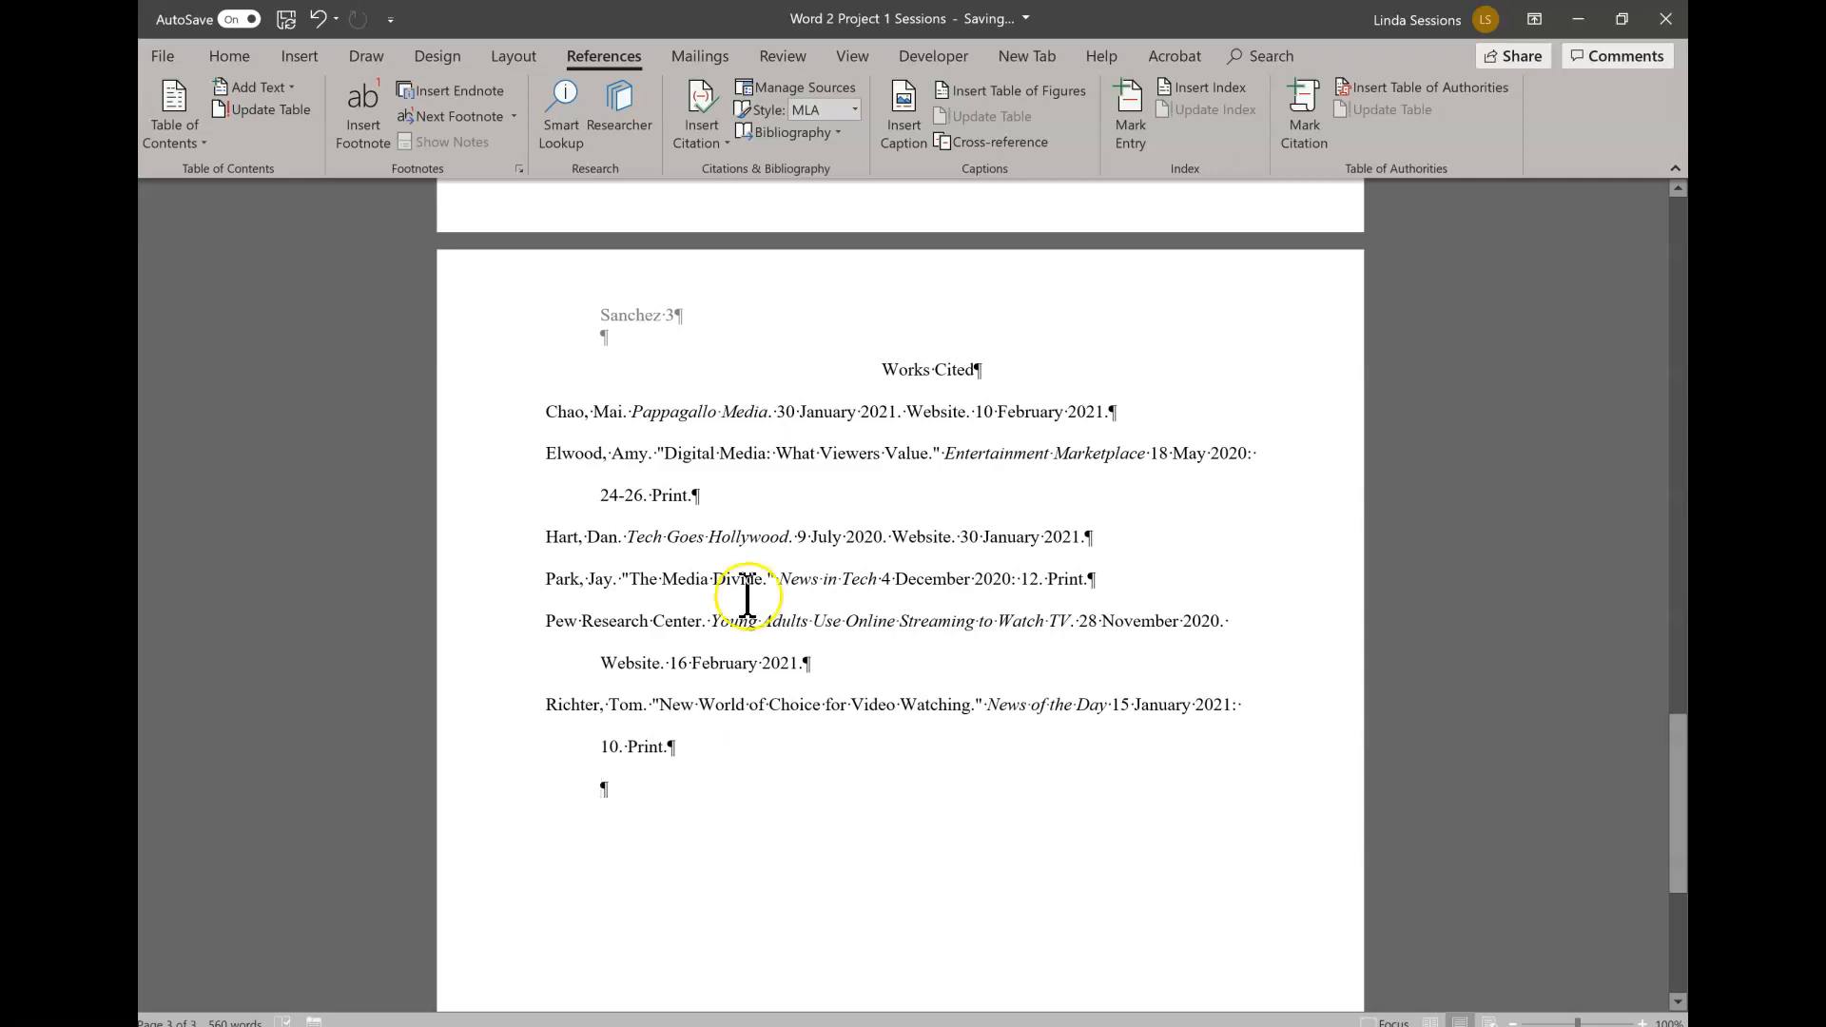
- Open the Source Manager and look through the sources available in the master list
{"action": "left_click", "coordinate": [778, 99]}
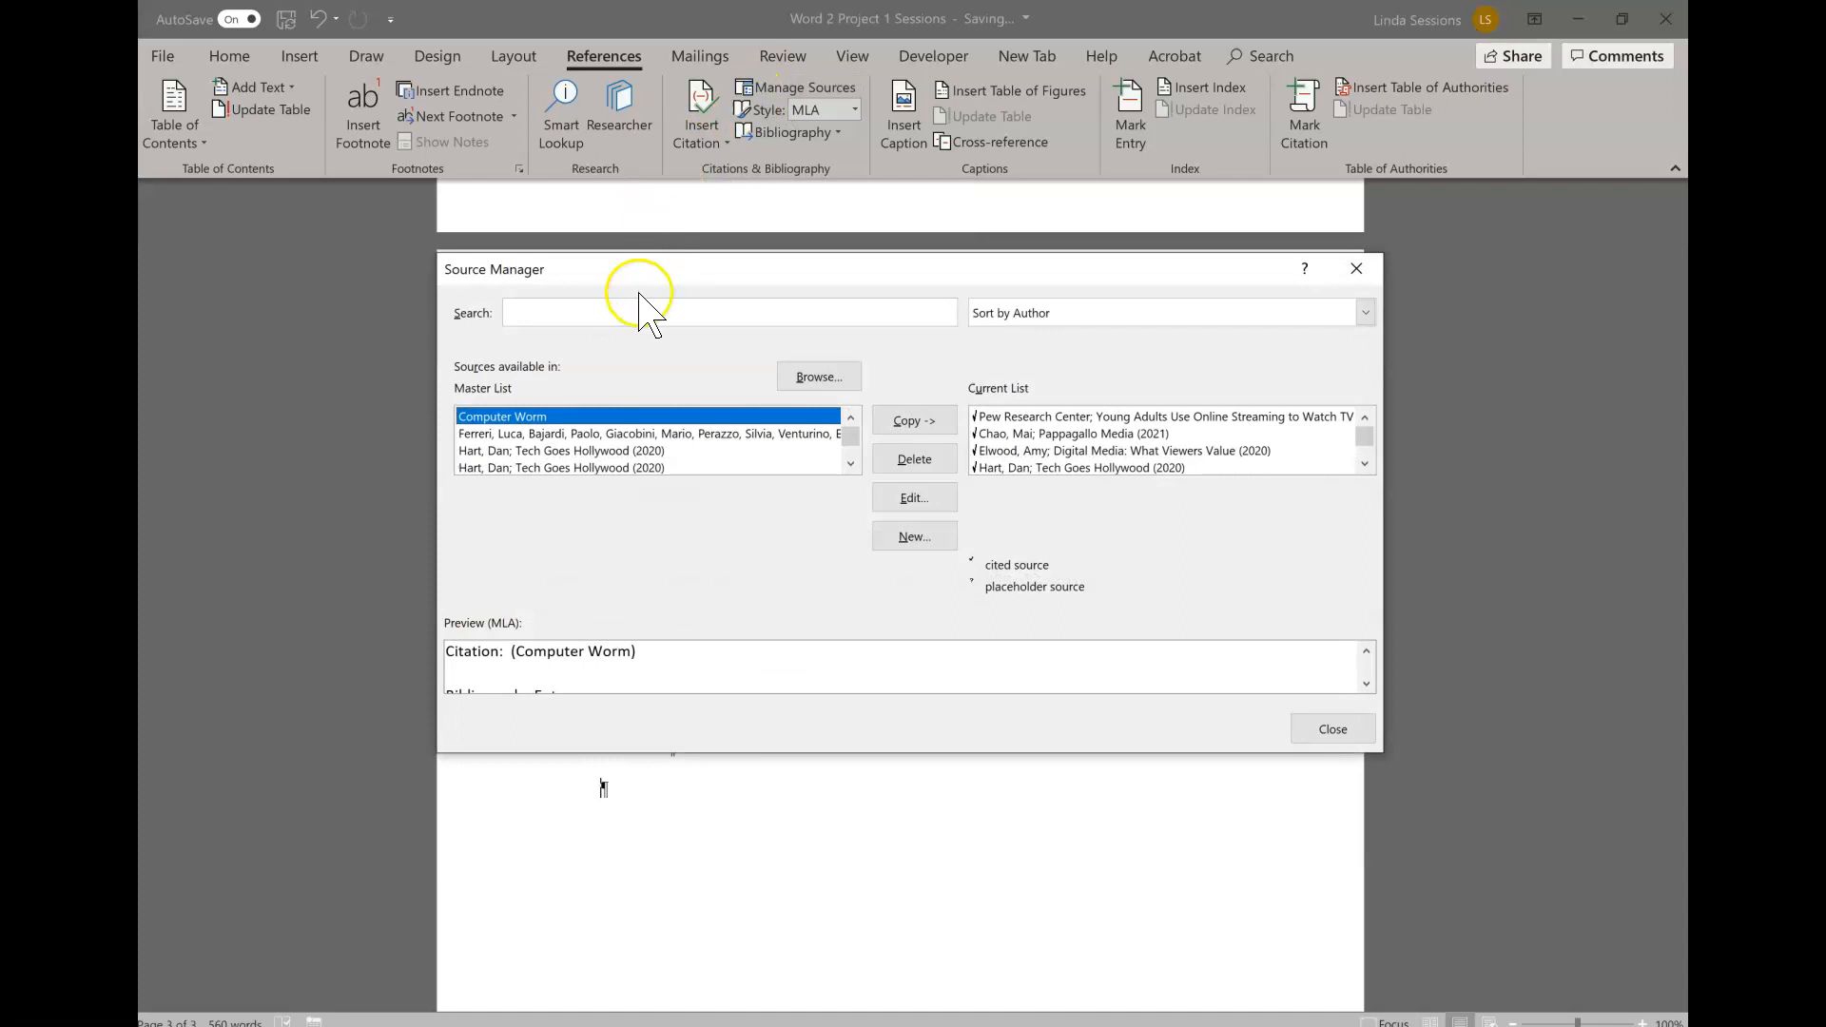
{"action": "left_click", "coordinate": [849, 464]}
{"action": "left_click", "coordinate": [849, 464]}
{"action": "left_click", "coordinate": [849, 464]}
{"action": "left_click", "coordinate": [849, 465]}
{"action": "left_click", "coordinate": [850, 465]}
{"action": "left_click", "coordinate": [849, 464]}
{"action": "left_click", "coordinate": [849, 464]}
{"action": "left_click", "coordinate": [849, 464]}
{"action": "left_click", "coordinate": [849, 417]}
{"action": "left_click", "coordinate": [849, 418]}
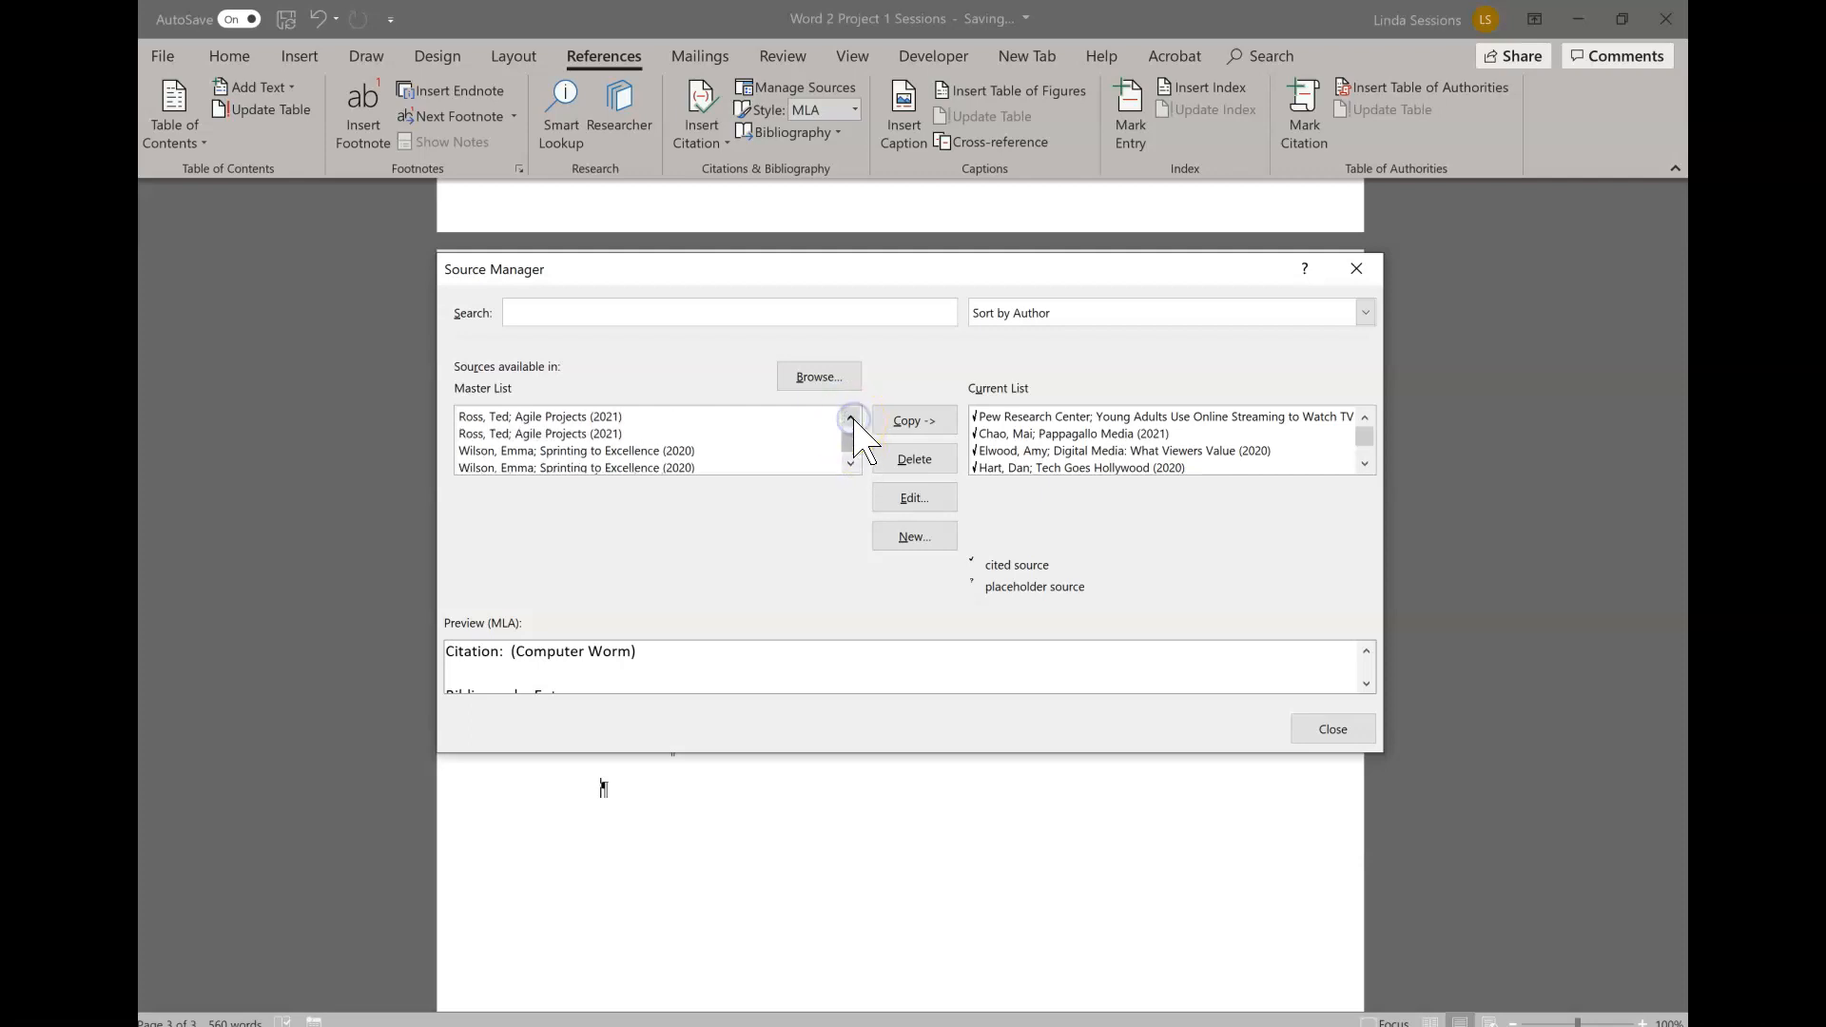
- Edit the current-list source "Digital Media: What Viewers Value" to correct the author's first name, and close the Source Manager
{"action": "left_click", "coordinate": [993, 450]}
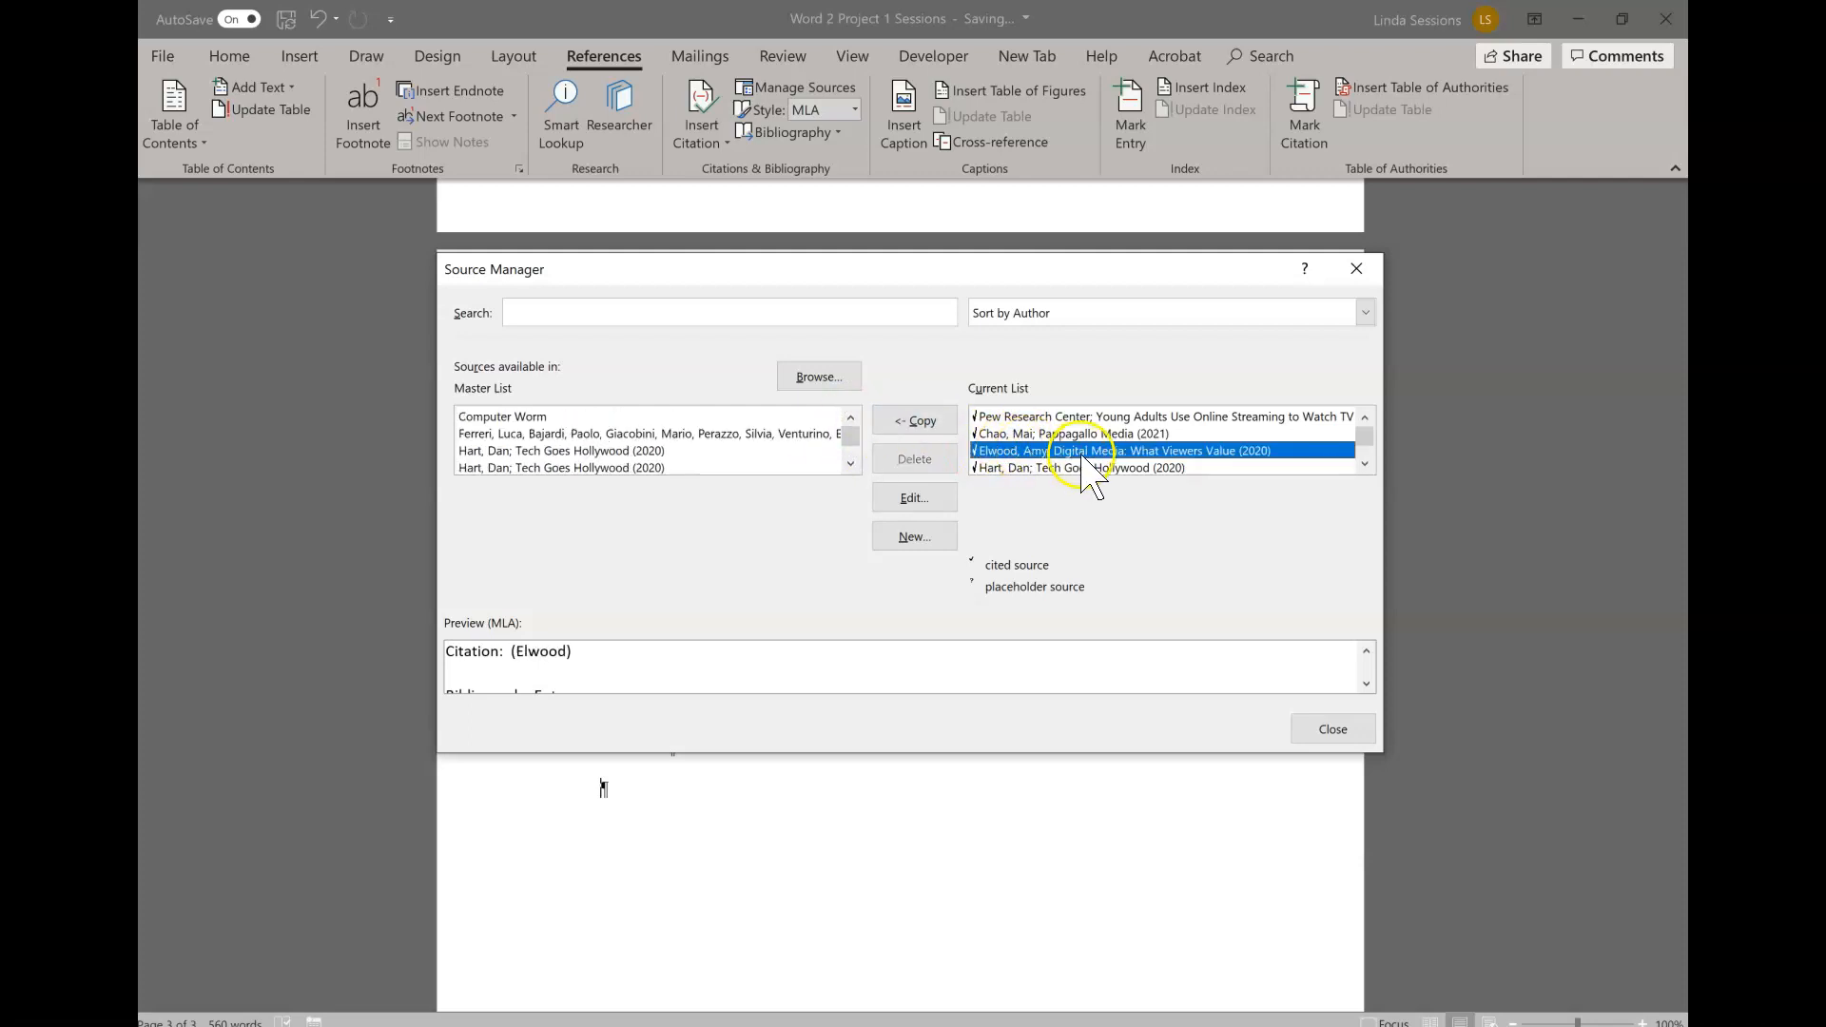
{"action": "left_click", "coordinate": [910, 501]}
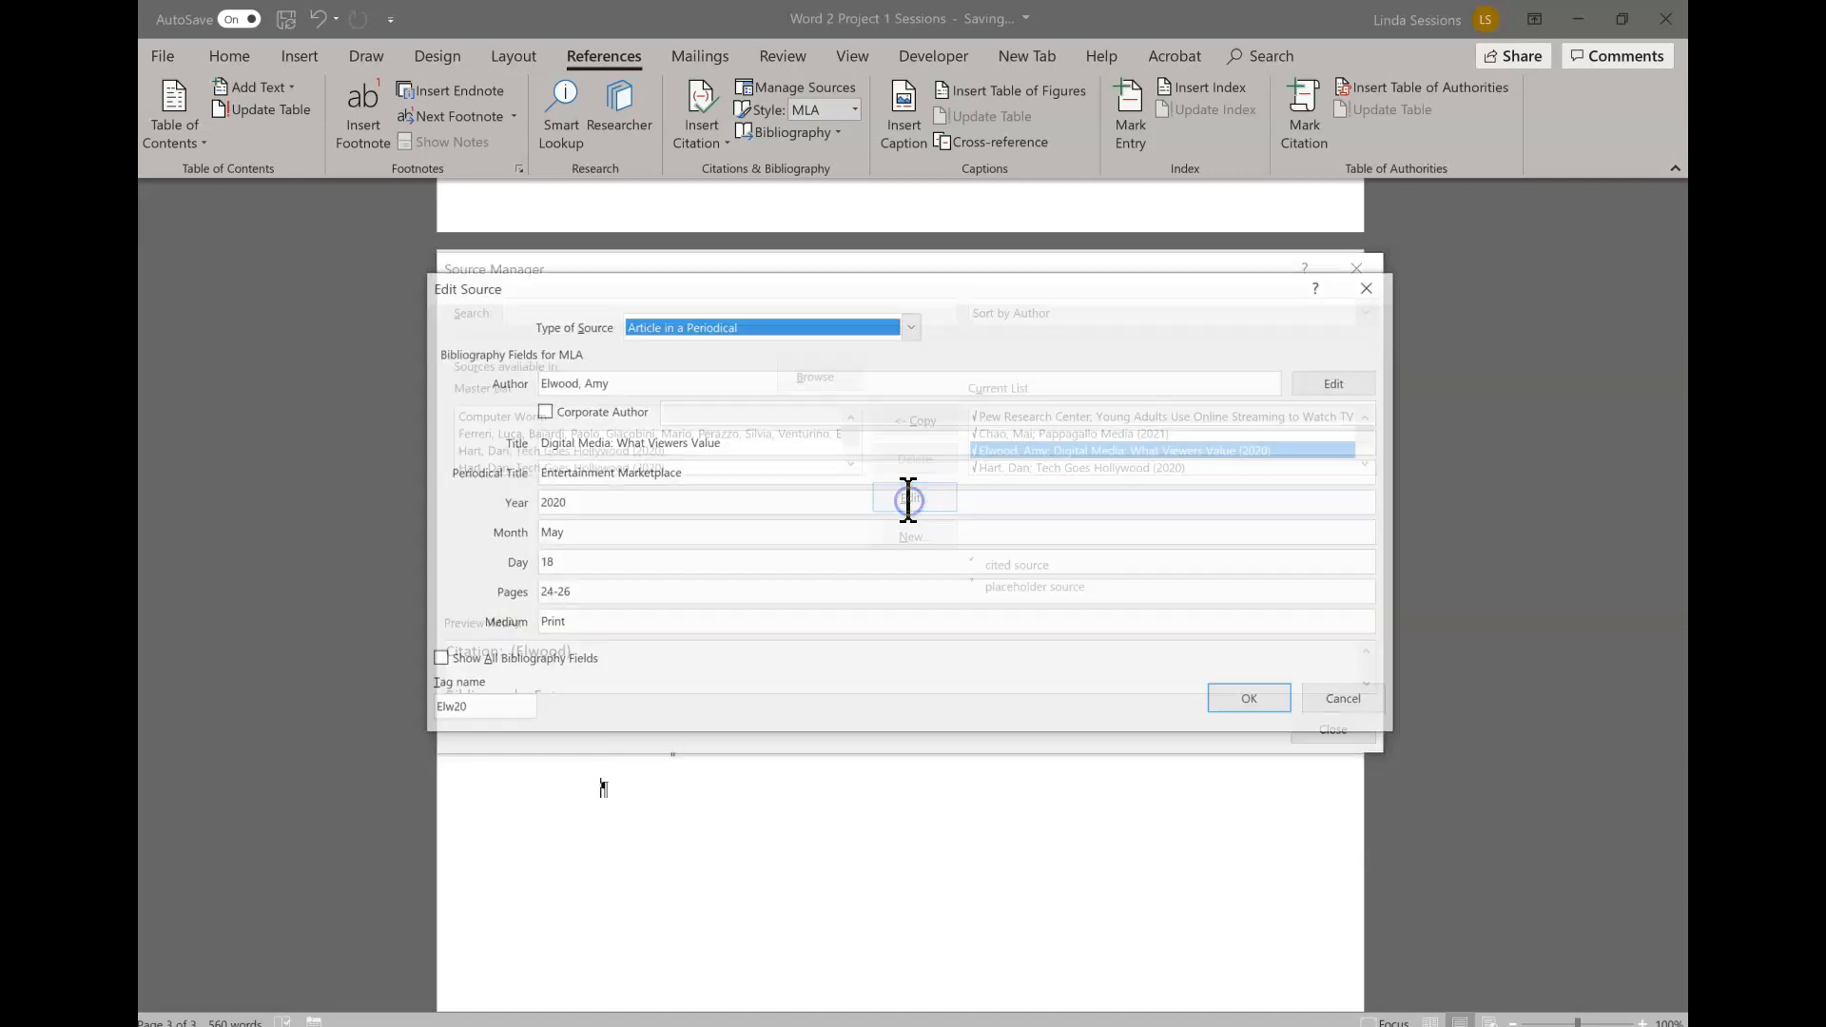
{"action": "left_click", "coordinate": [616, 381]}
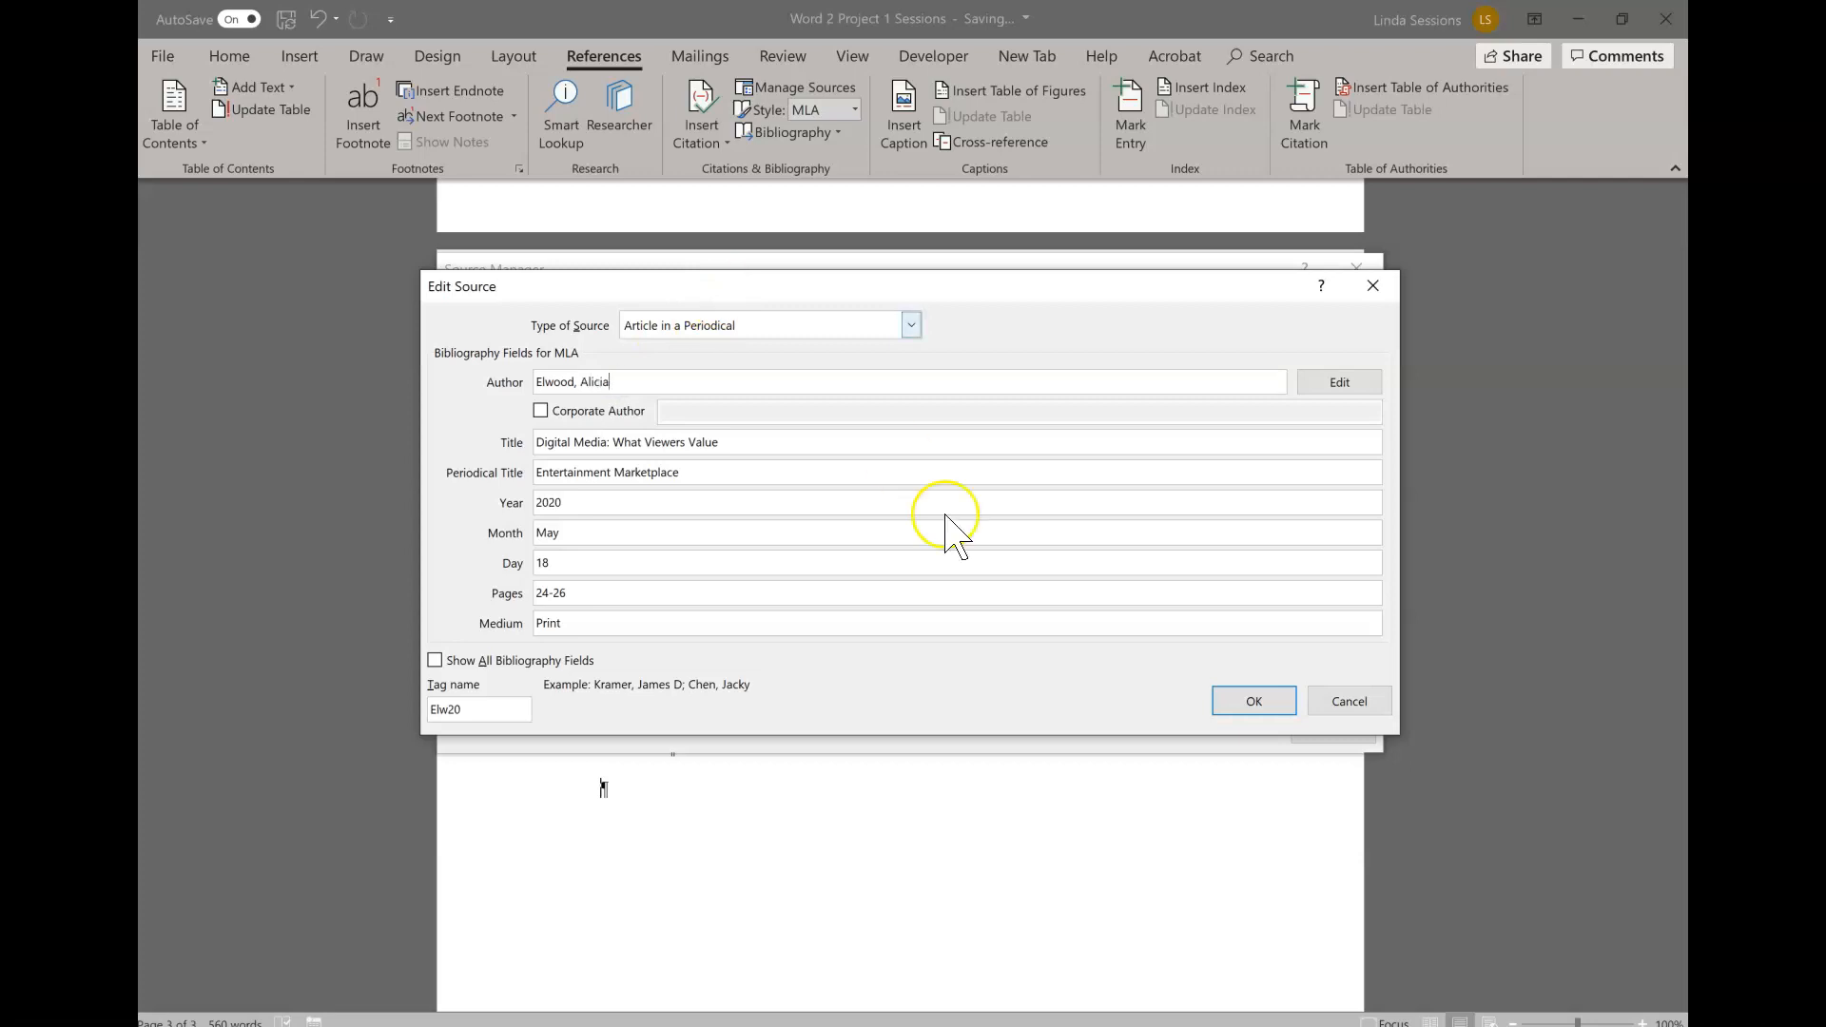
{"action": "left_click", "coordinate": [1254, 701]}
{"action": "left_click", "coordinate": [1311, 727]}
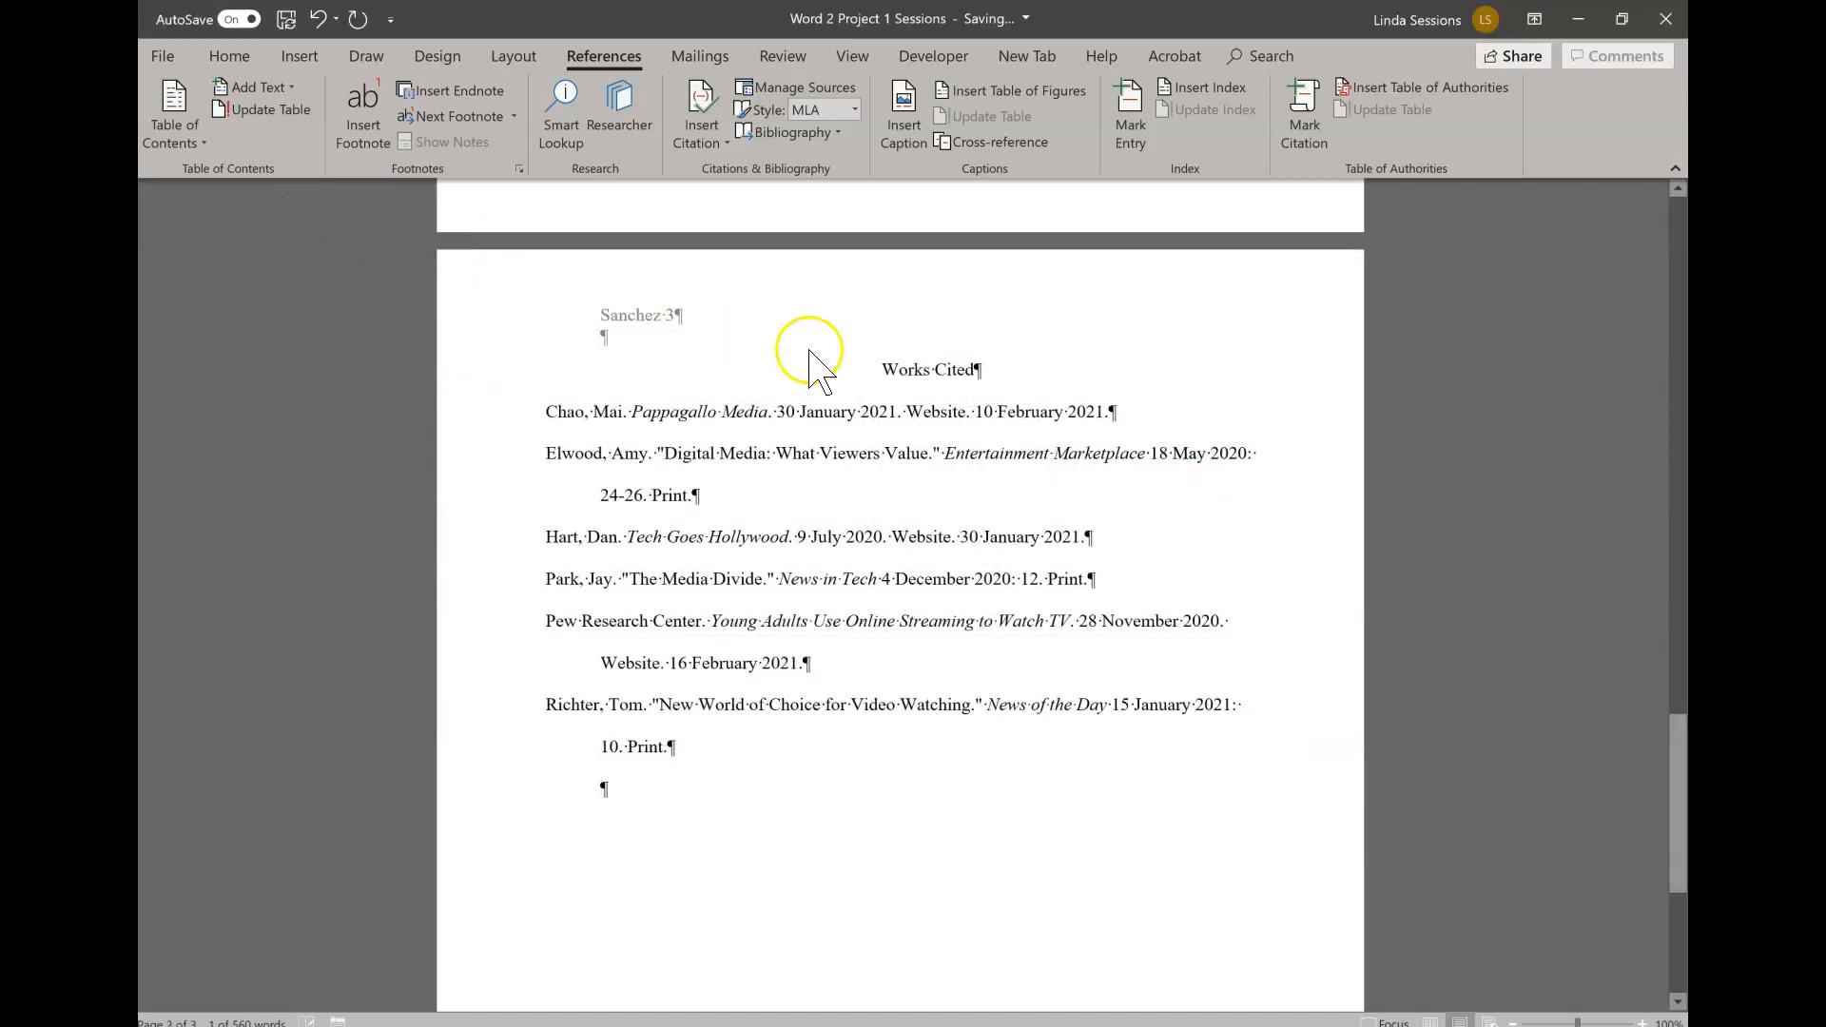
- Update the bibliography field on the Works Cited page to include the edited source, and save the document
{"action": "right_click", "coordinate": [710, 458]}
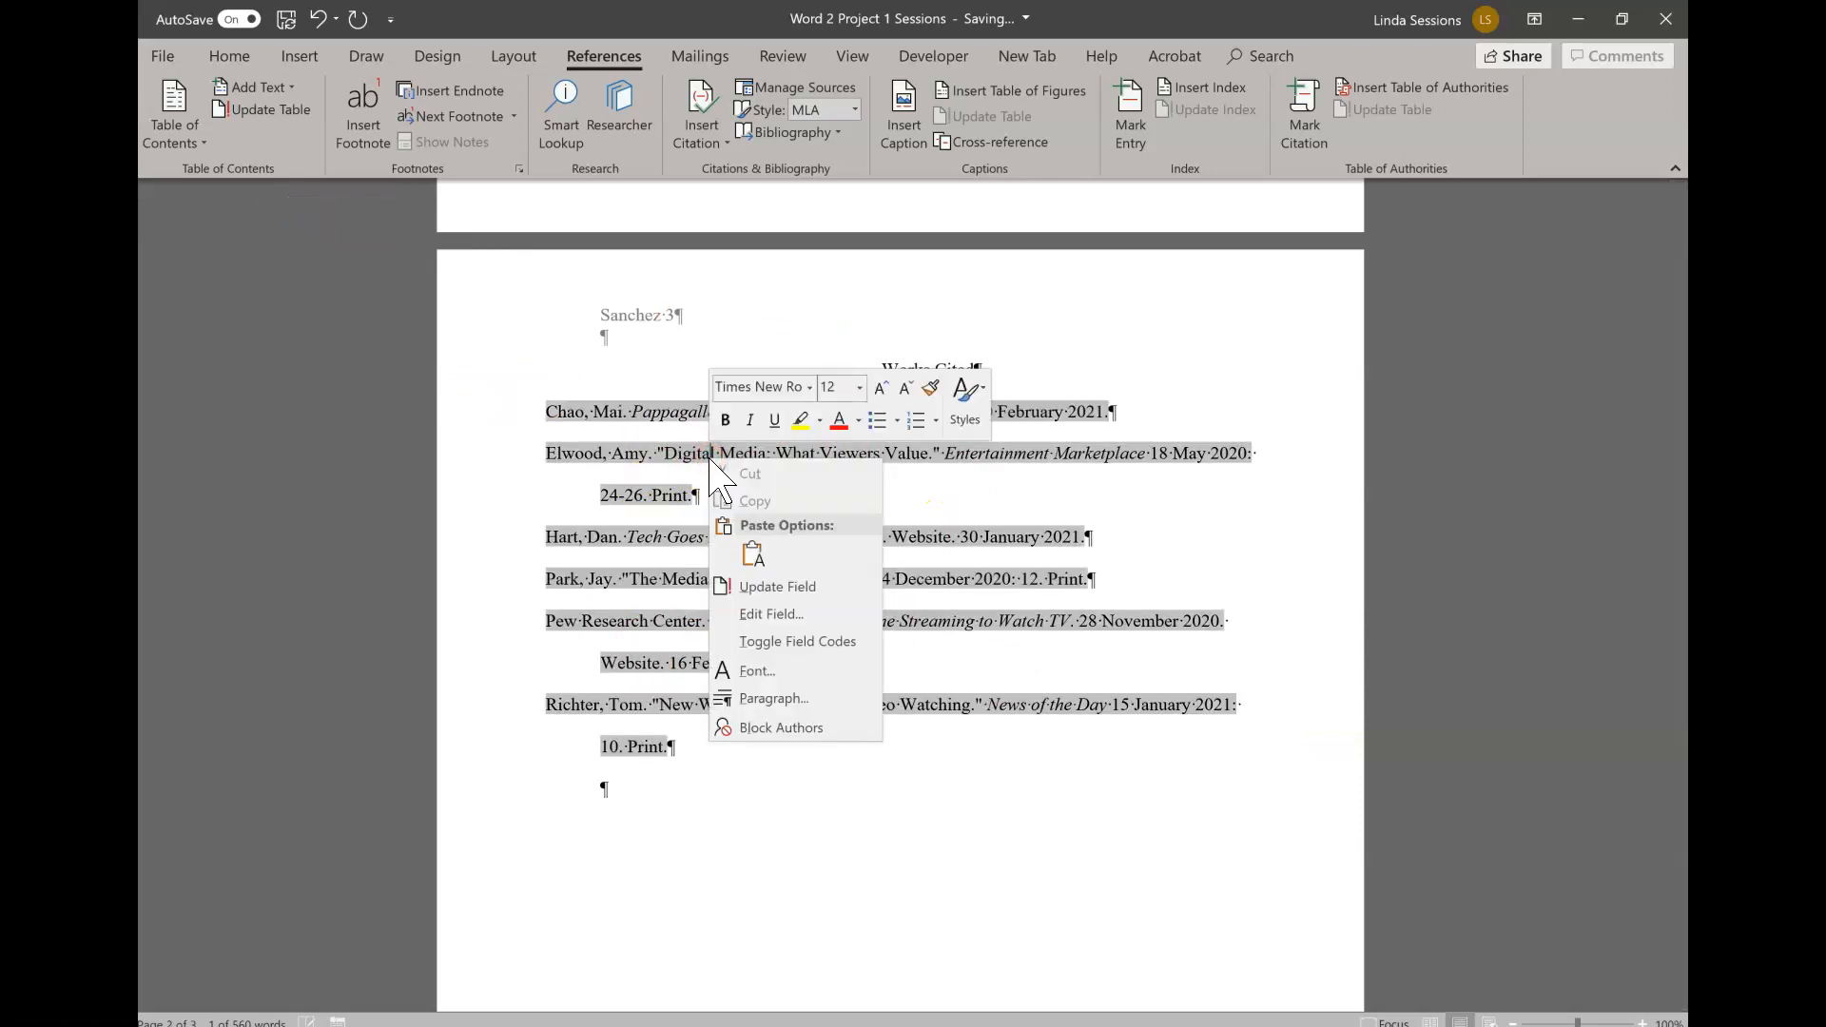
{"action": "left_click", "coordinate": [754, 585]}
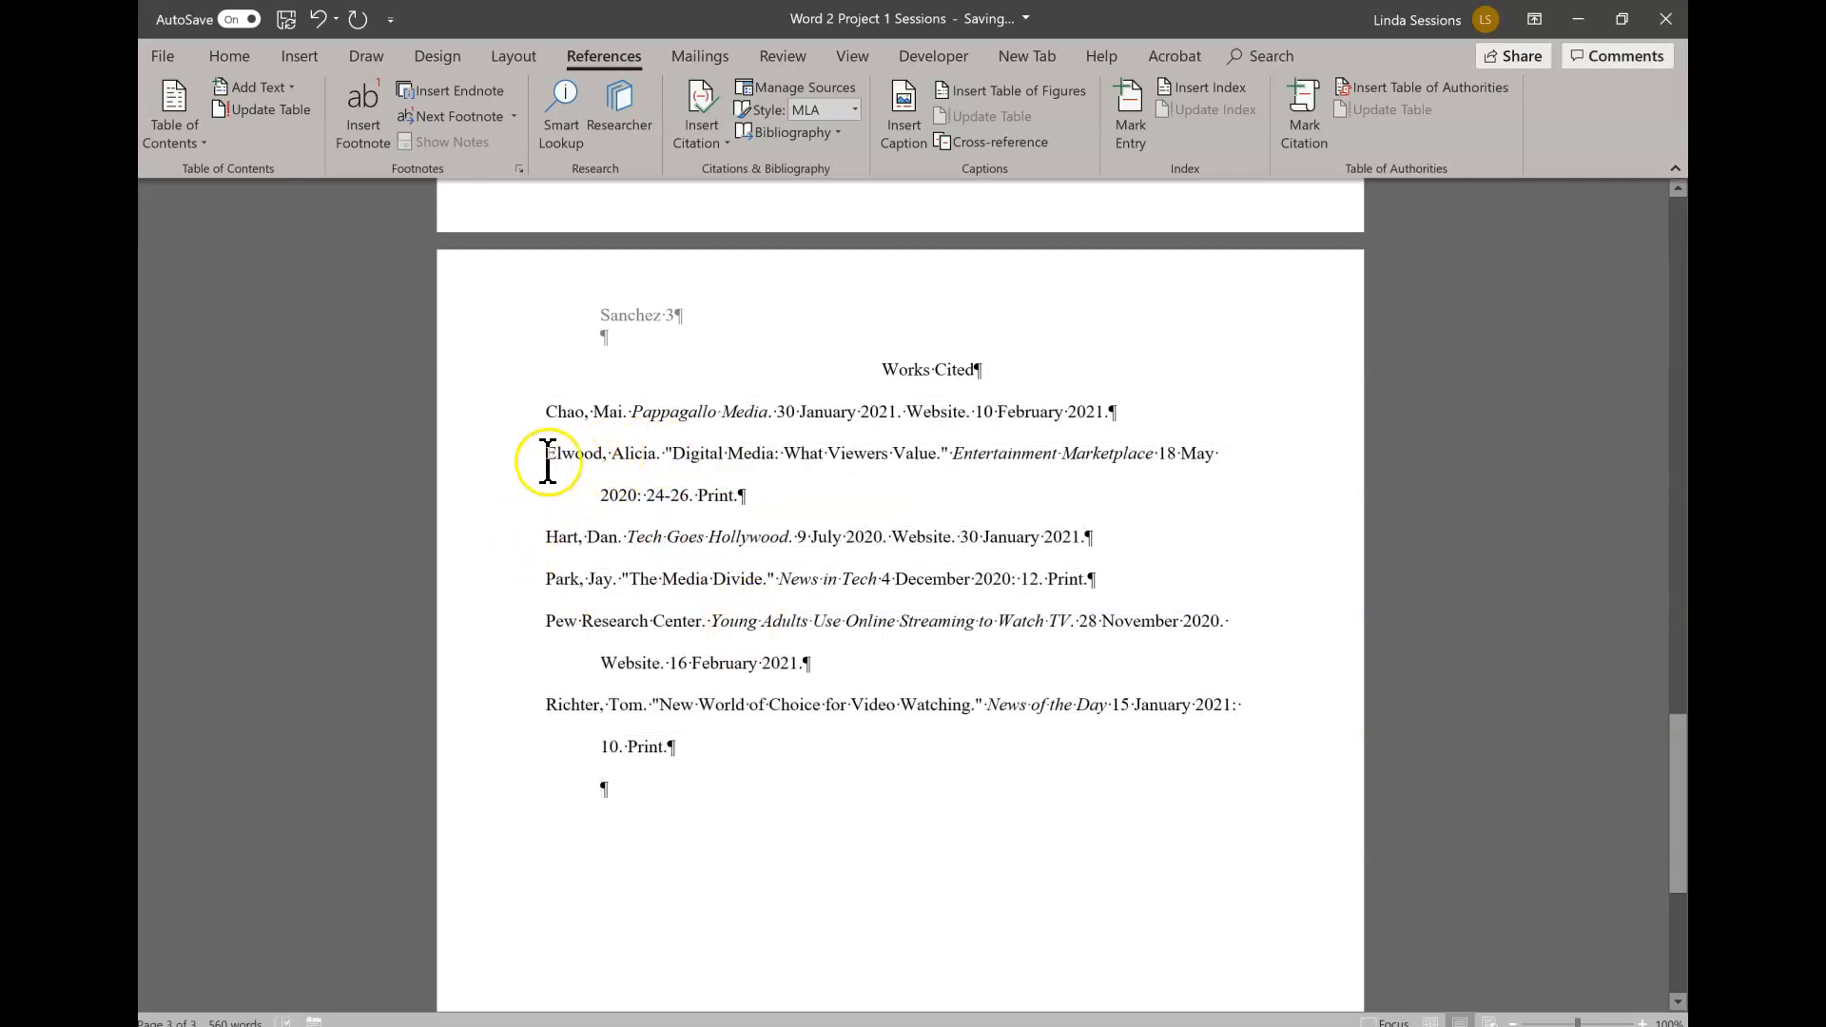
{"action": "left_click", "coordinate": [291, 19]}
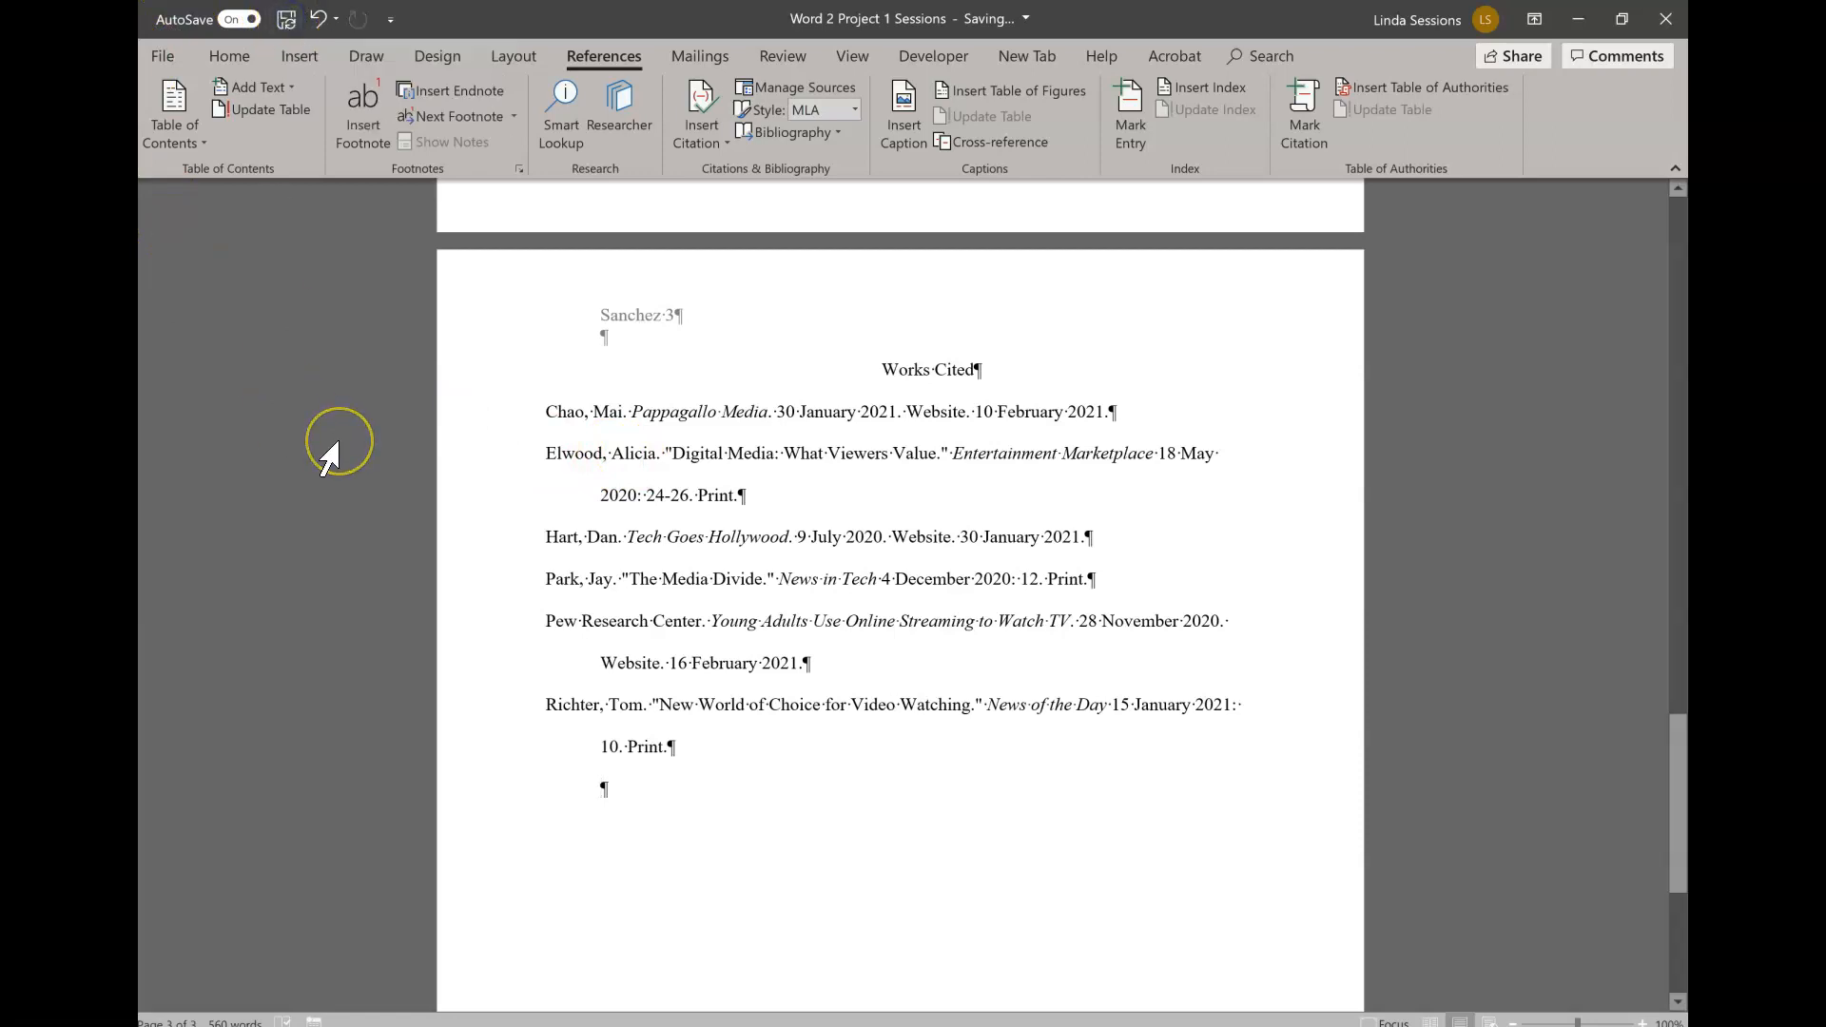